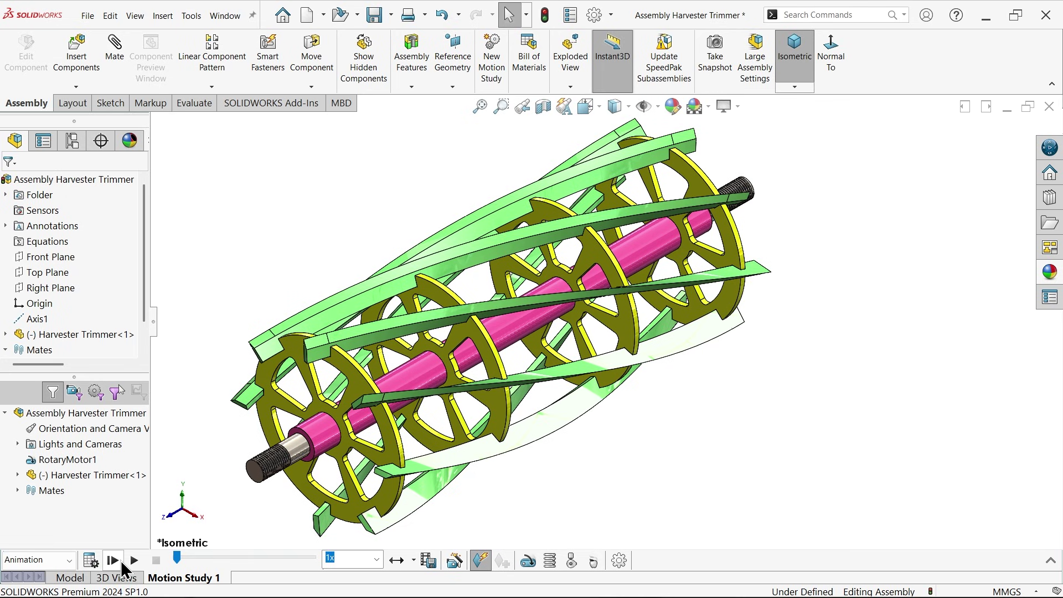
# - Play the motion study animation of the harvester trimmer assembly
pyautogui.click(134, 562)
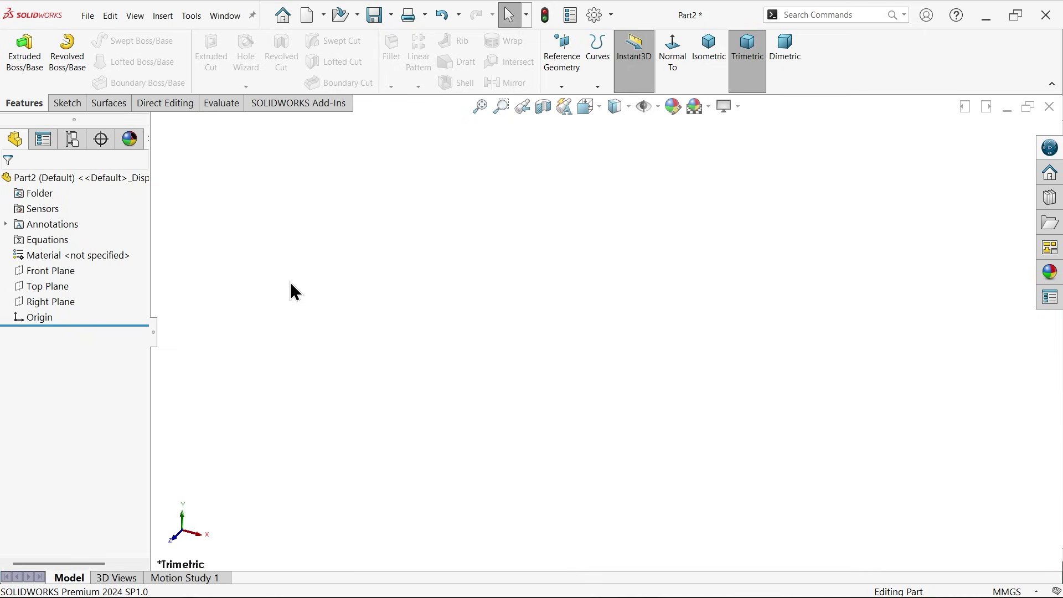
# - Sketch a circle about 154 mm in diameter on the Front Plane, centred on the origin
pyautogui.click(62, 276)
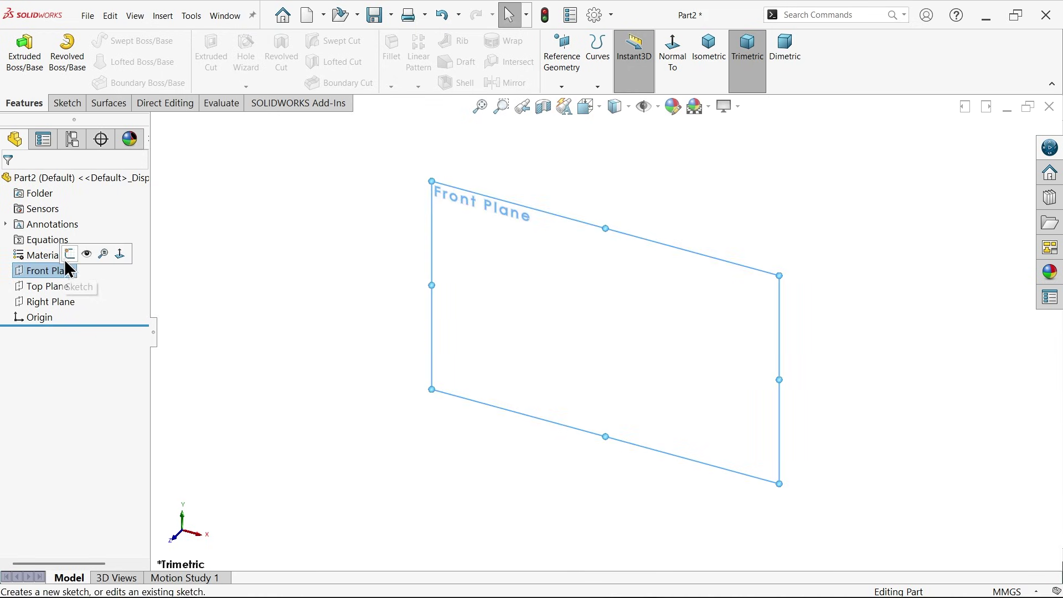
pyautogui.click(70, 244)
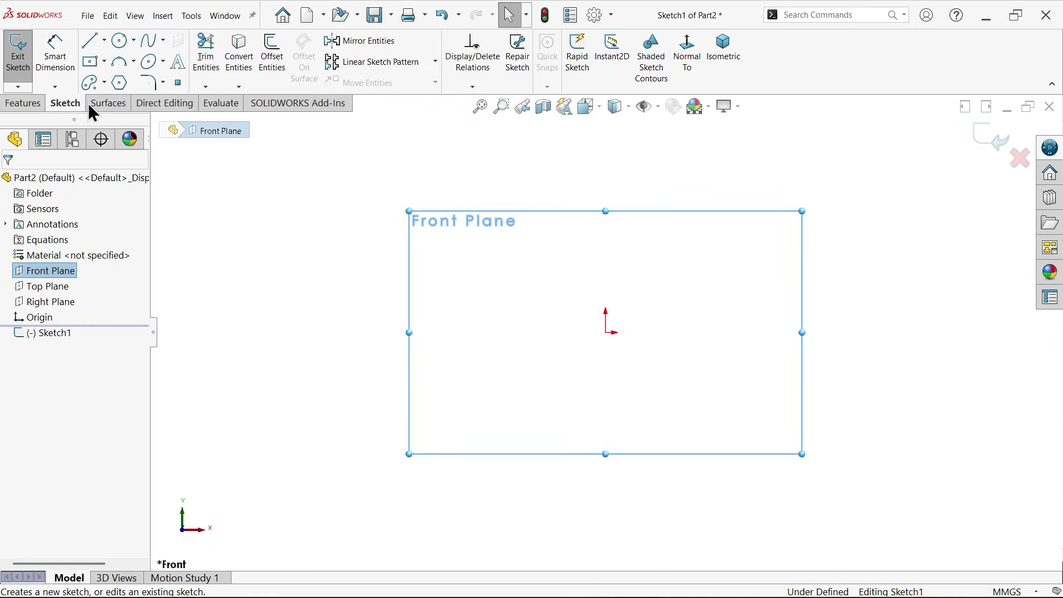
pyautogui.click(120, 42)
pyautogui.click(606, 332)
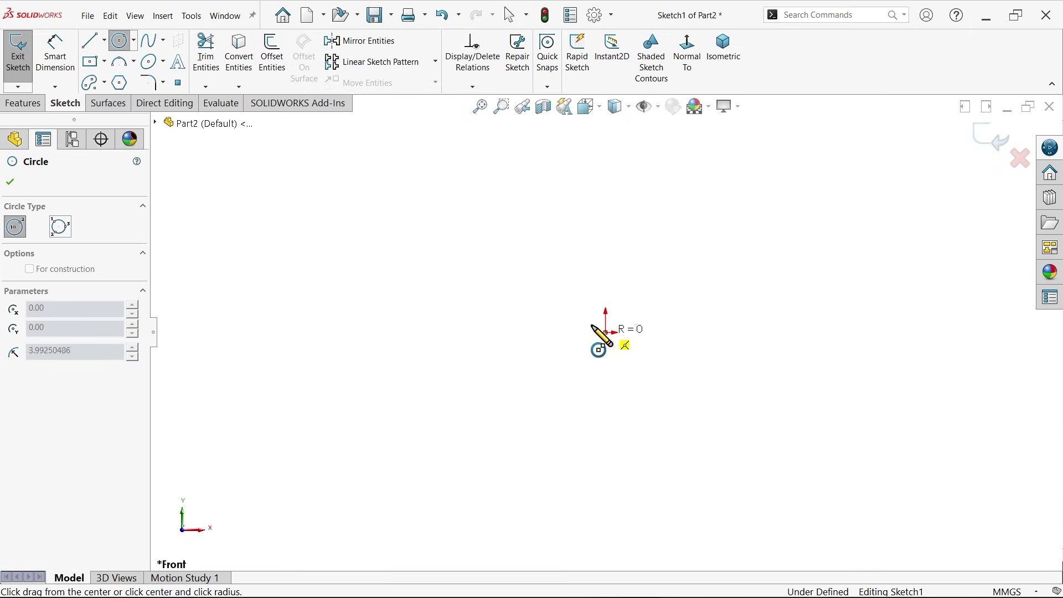
pyautogui.click(456, 254)
pyautogui.rightClick(316, 211)
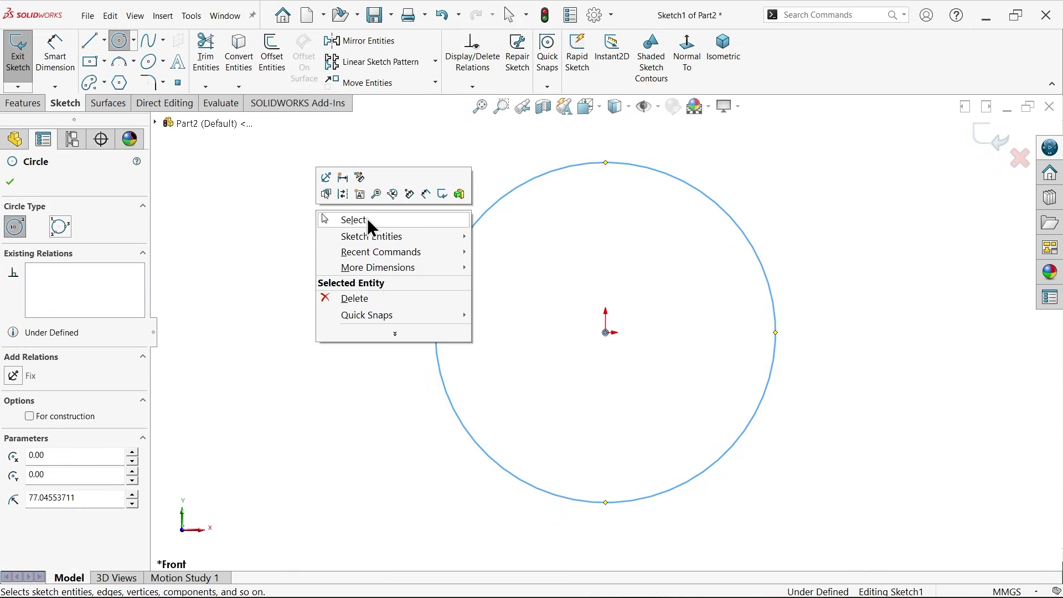
pyautogui.click(354, 219)
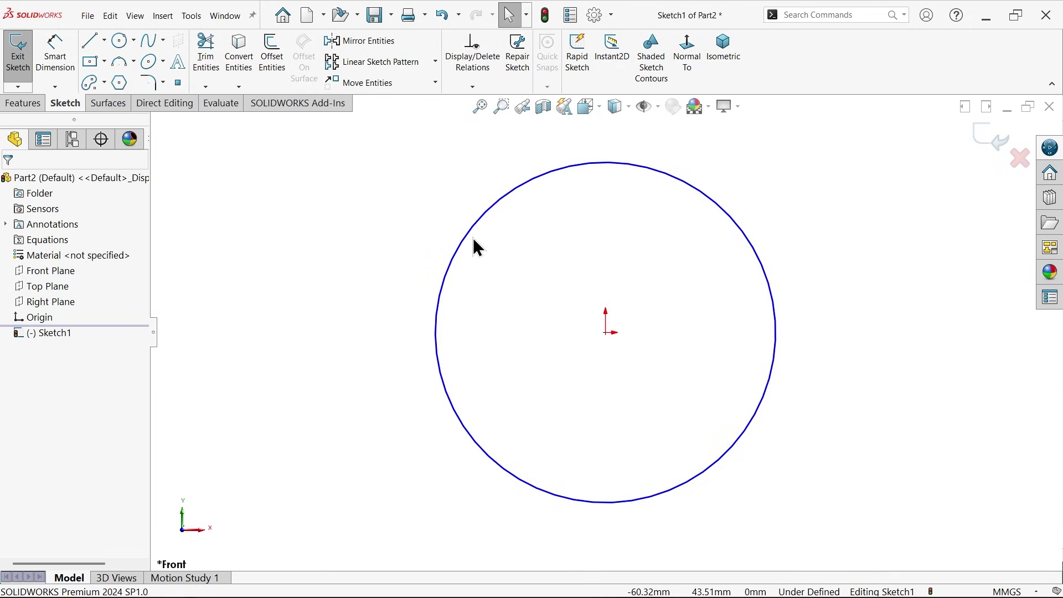
# - Dimension the circle's diameter as 30 mm
pyautogui.click(58, 66)
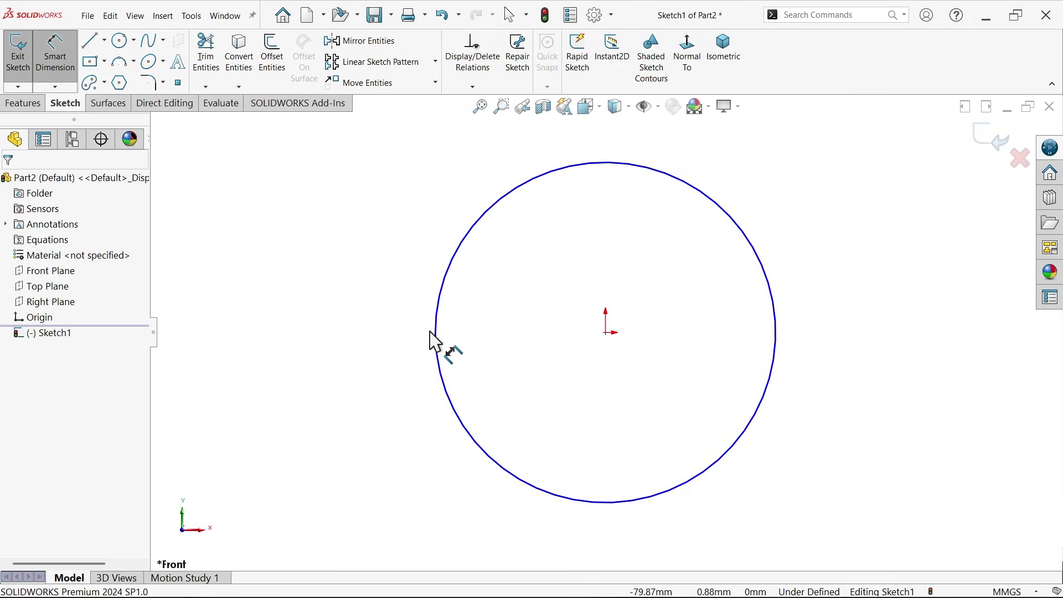
pyautogui.click(438, 344)
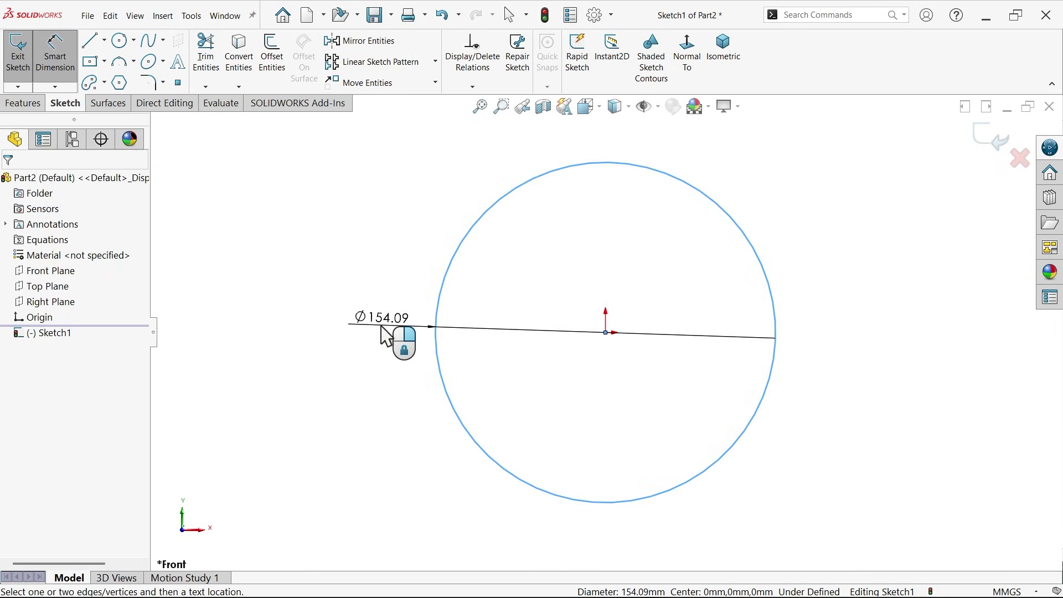
pyautogui.click(366, 327)
pyautogui.click(379, 331)
pyautogui.write('30')
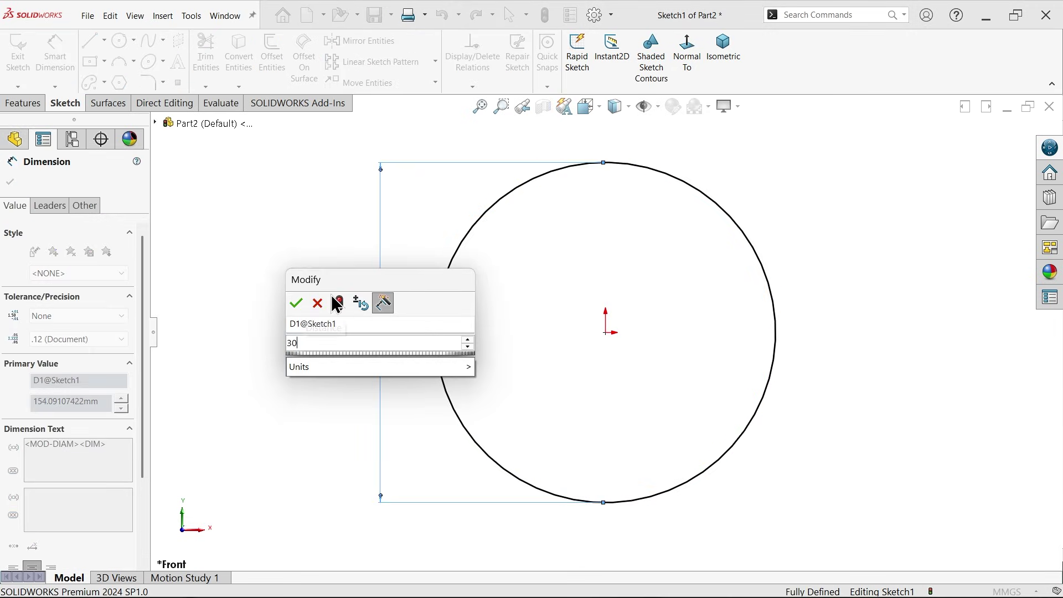
pyautogui.click(295, 304)
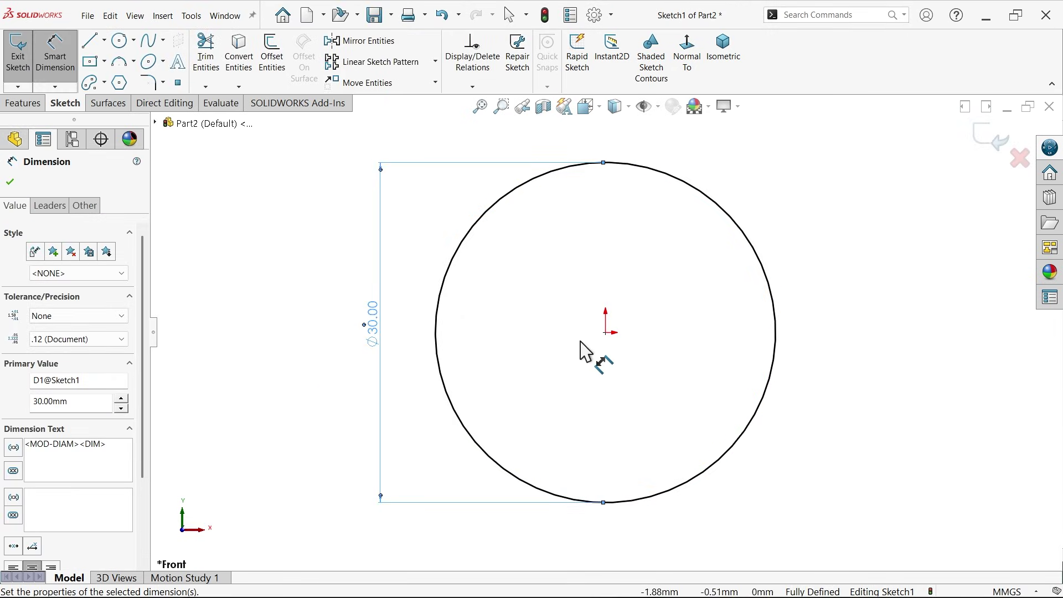
# - Set up a boss extrusion of the circle with the Mid Plane end condition and a depth of 450 mm
pyautogui.click(24, 101)
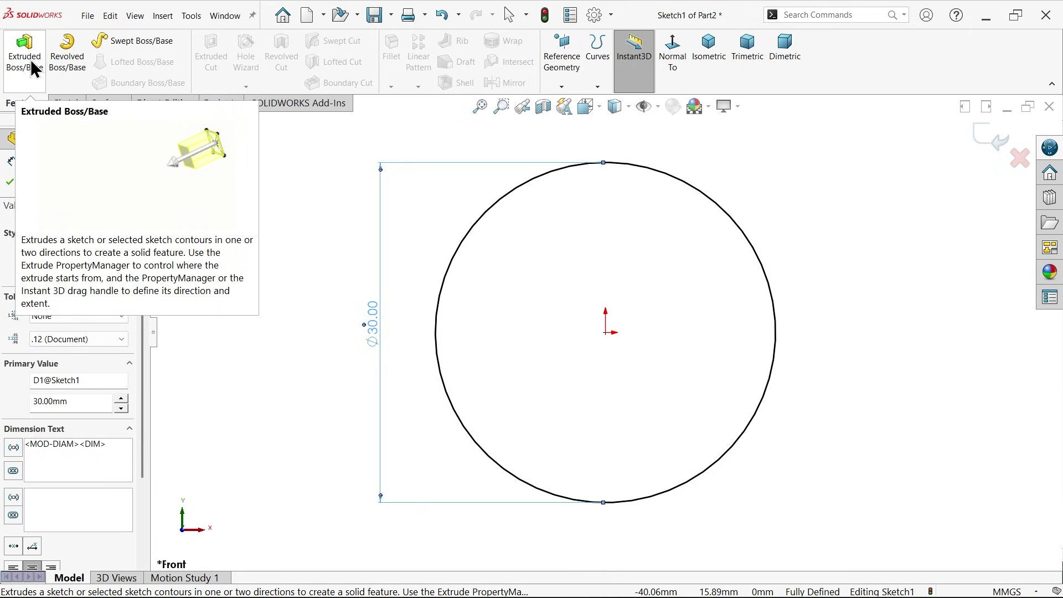
pyautogui.click(32, 64)
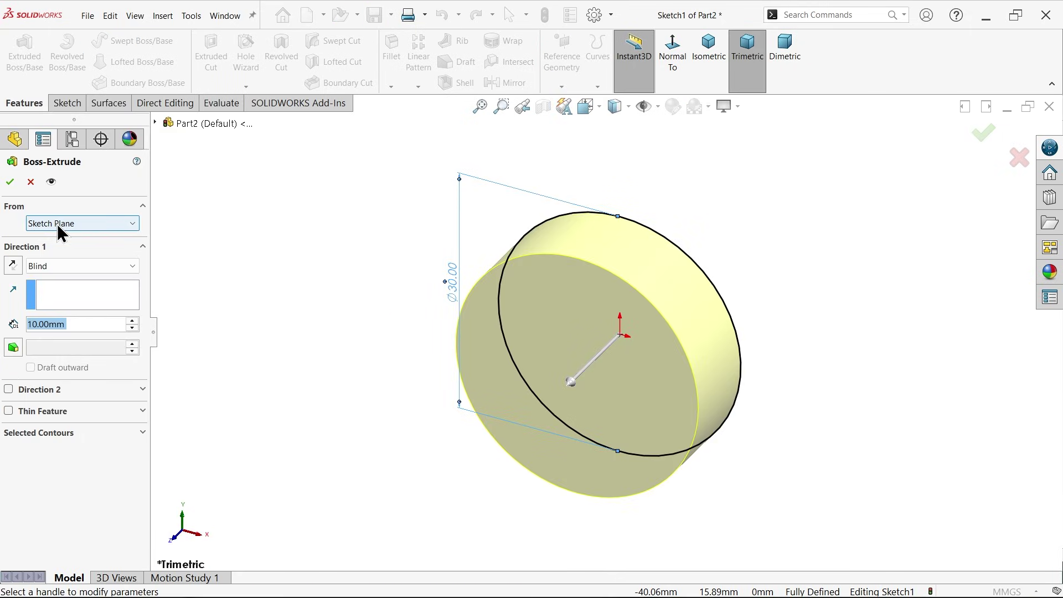
pyautogui.click(45, 267)
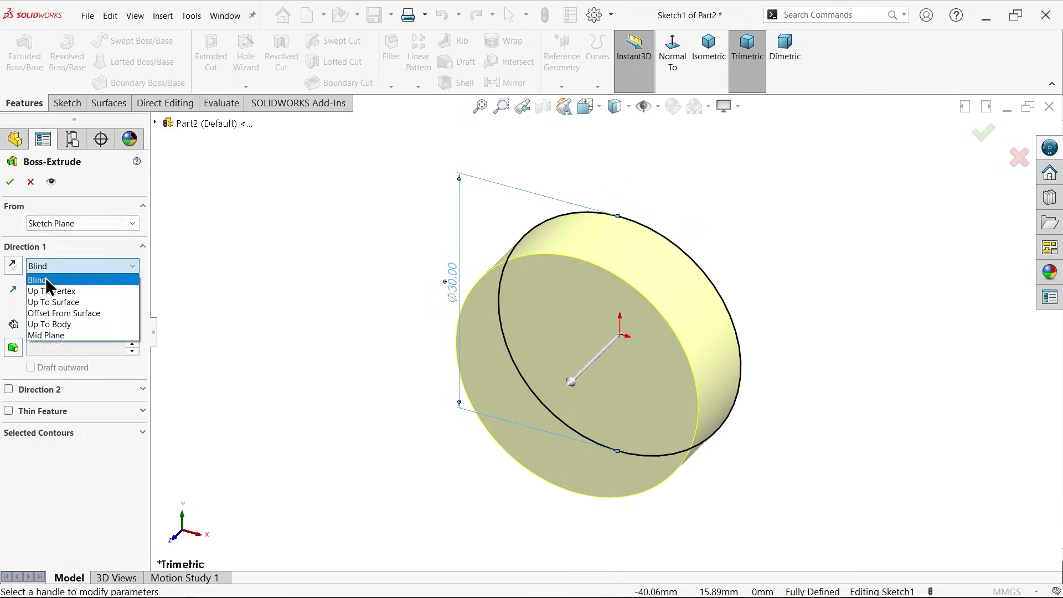
pyautogui.click(41, 336)
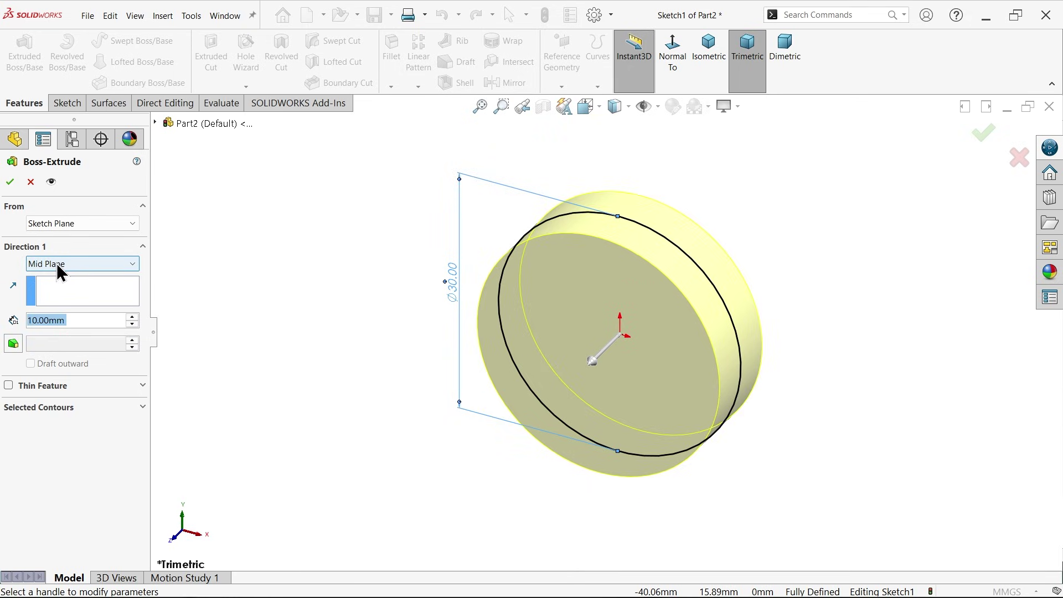
pyautogui.moveTo(593, 363); pyautogui.dragTo(522, 433)
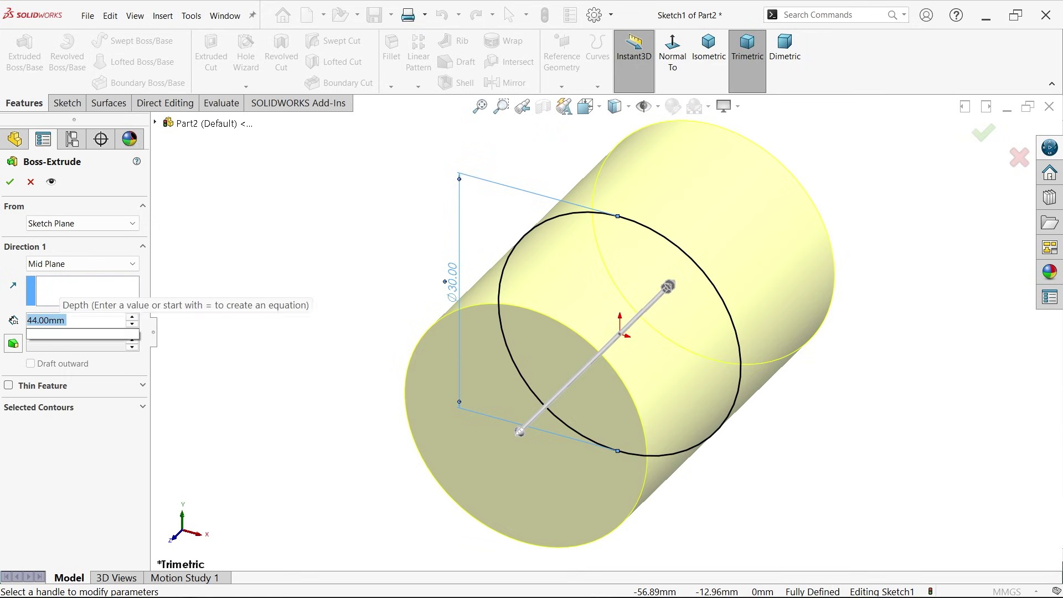
pyautogui.write('450')
pyautogui.press('Return')
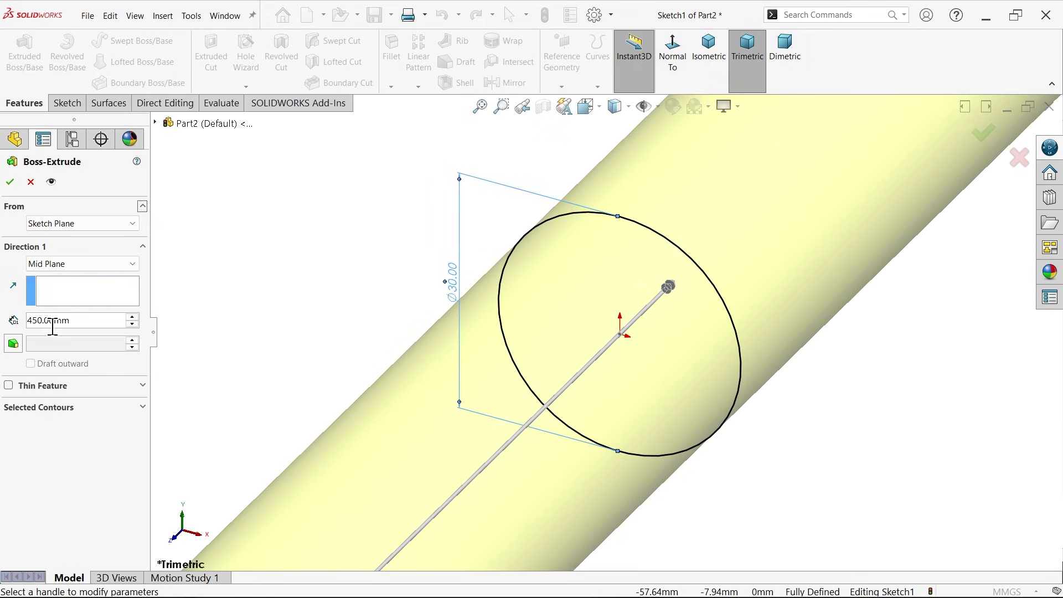
# - Make the extrusion a one-direction thin feature with a 5 mm wall reversed to the inside, and complete the tube
pyautogui.click(9, 385)
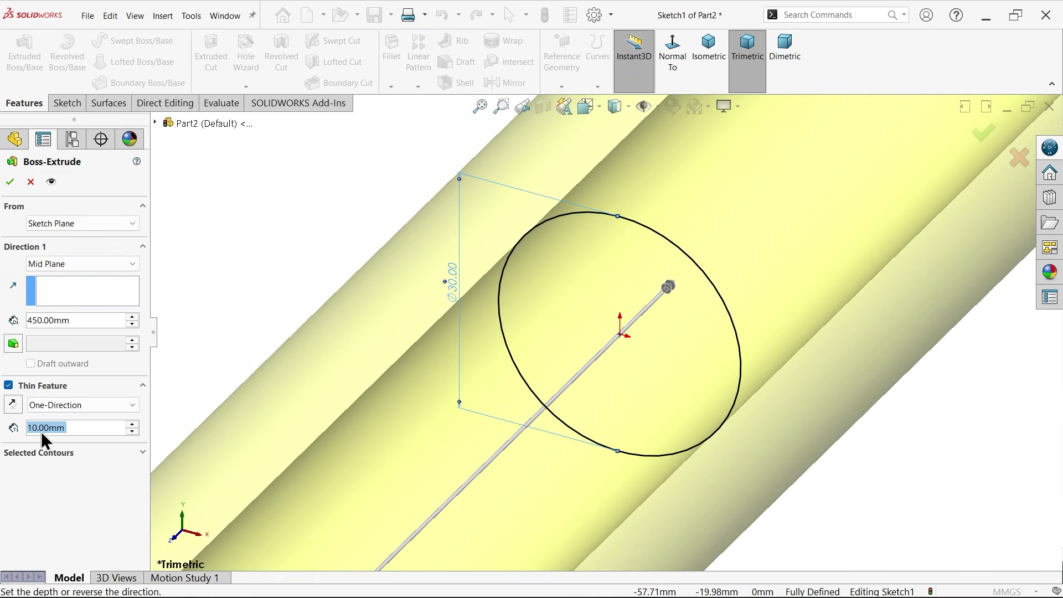
pyautogui.write('5')
pyautogui.press('Return')
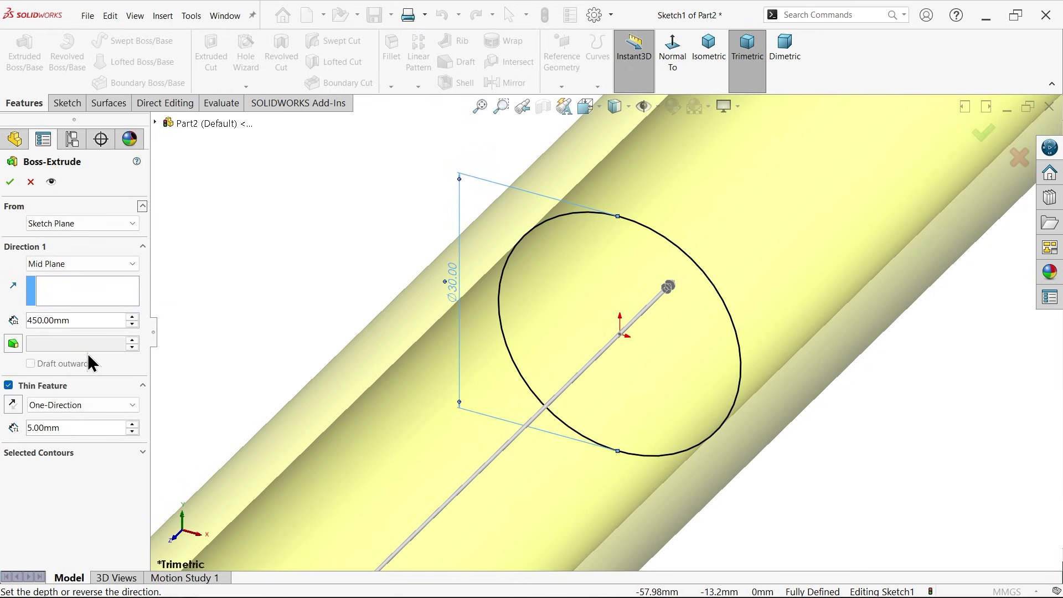
pyautogui.click(13, 406)
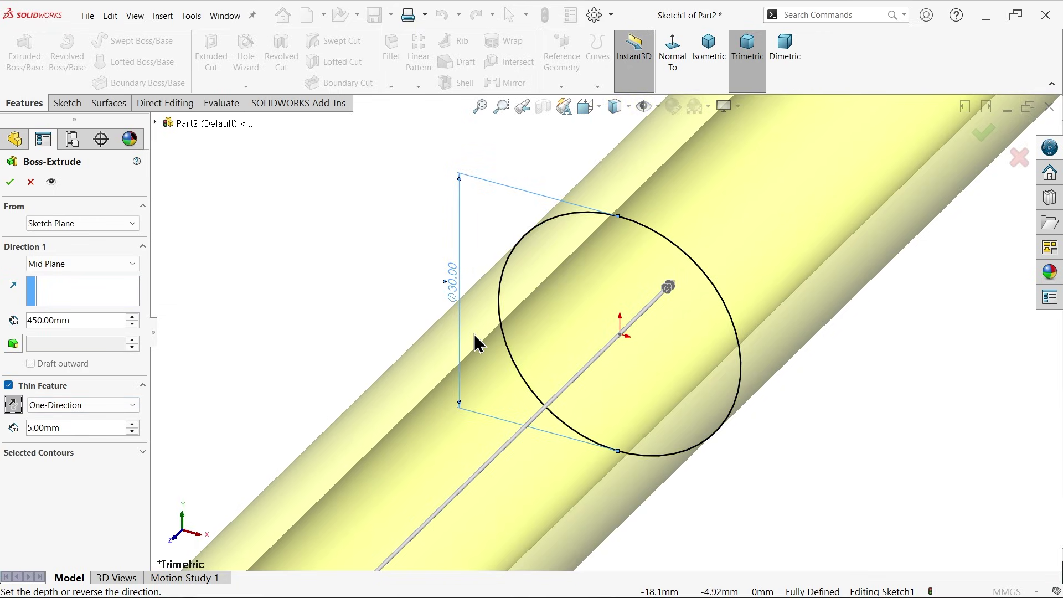
pyautogui.scroll(5, 575, 322)
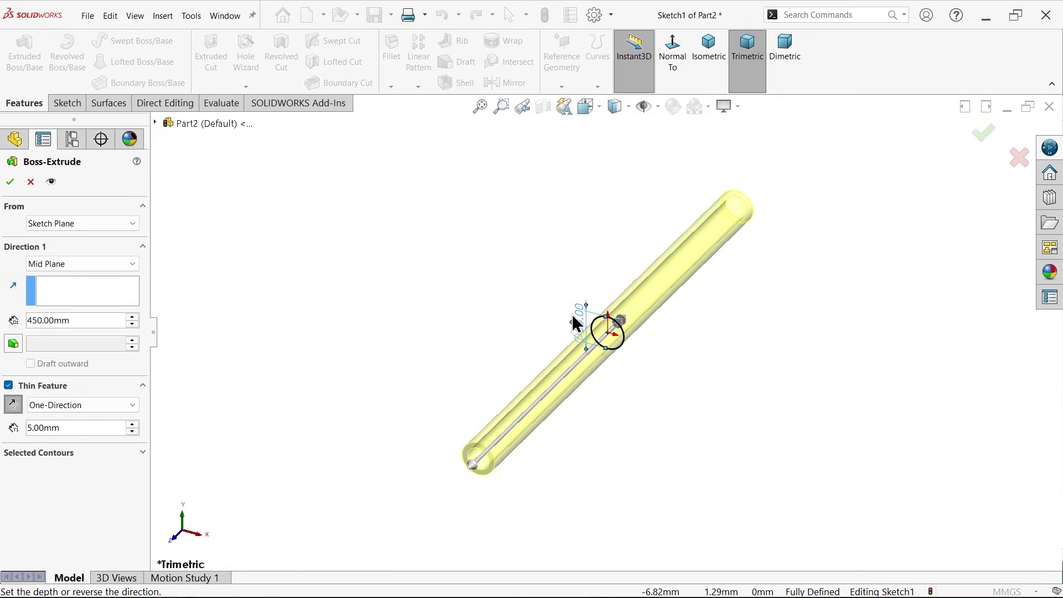
pyautogui.scroll(-4, 546, 304)
pyautogui.scroll(3, 553, 333)
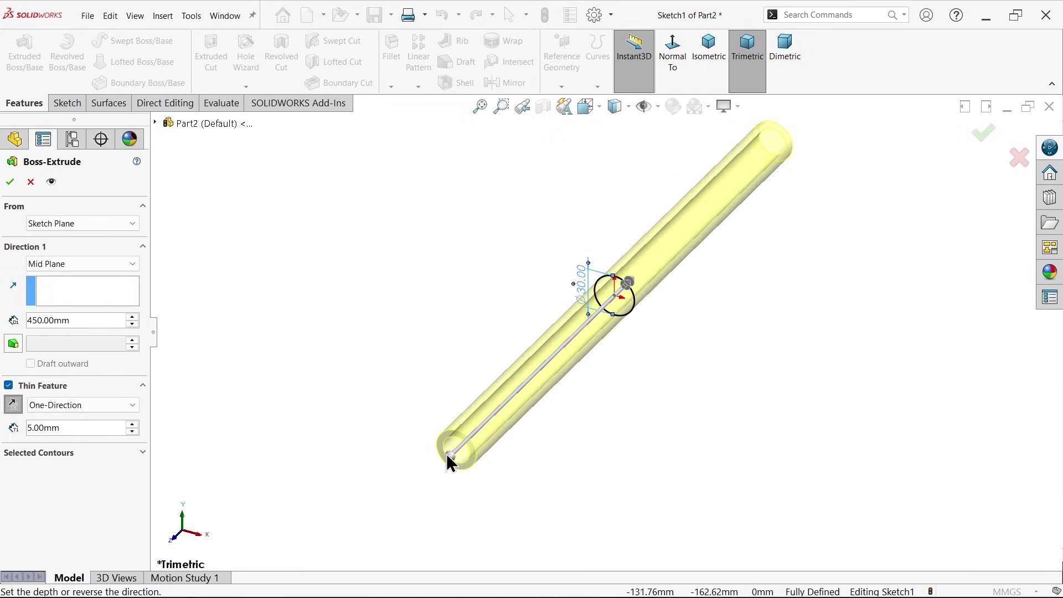
pyautogui.scroll(-2, 495, 438)
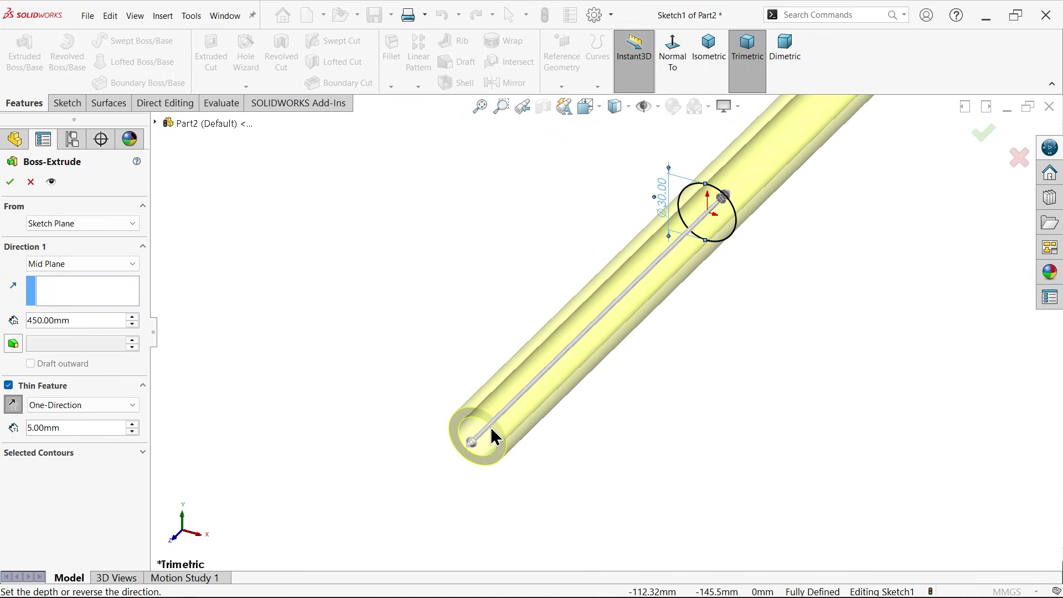
pyautogui.click(10, 182)
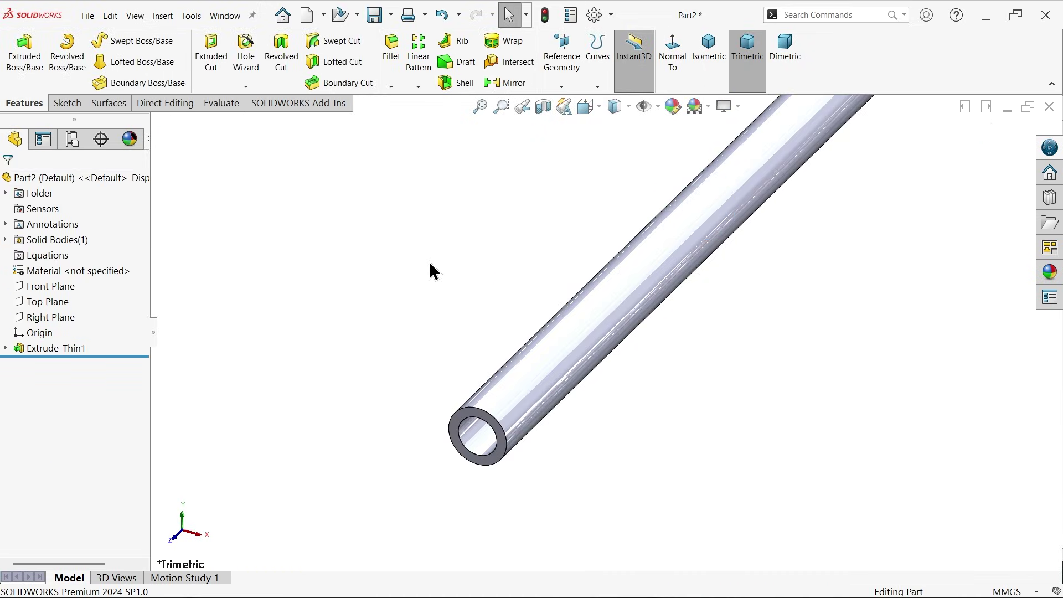
pyautogui.scroll(5, 694, 283)
pyautogui.scroll(-4, 694, 284)
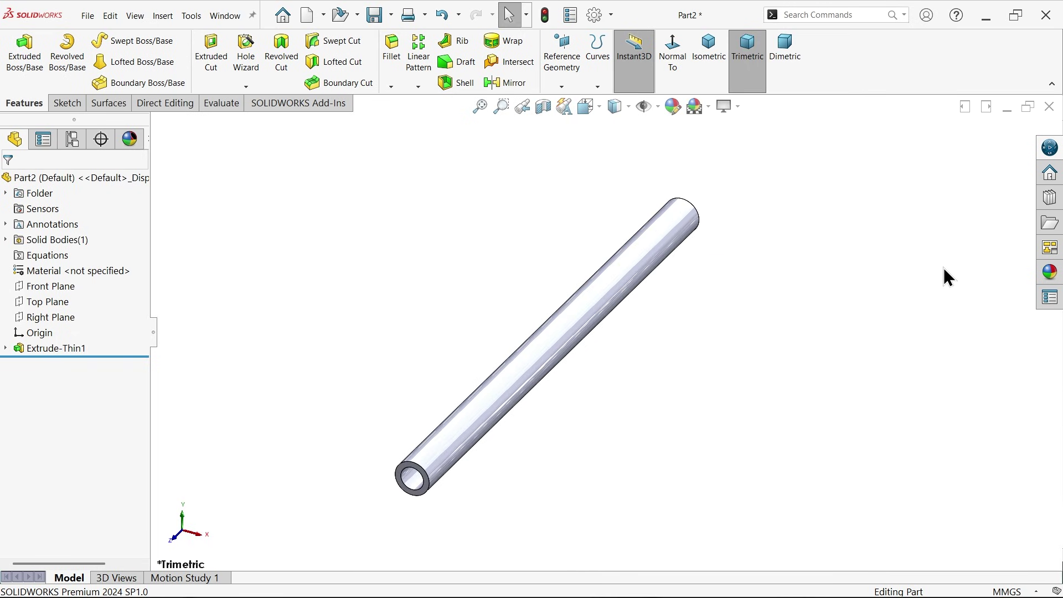
pyautogui.click(1051, 273)
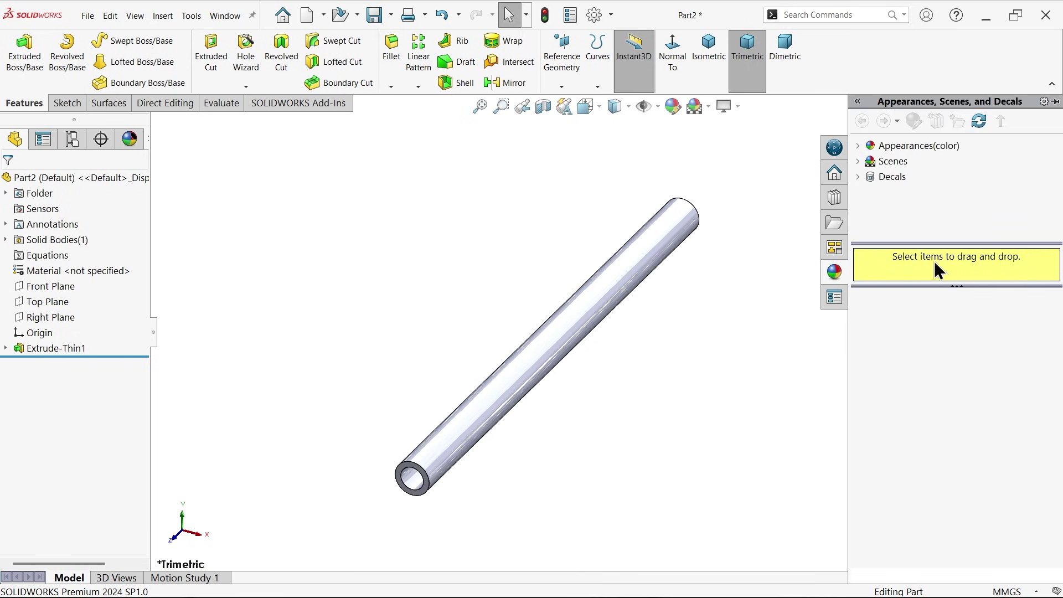
pyautogui.click(862, 148)
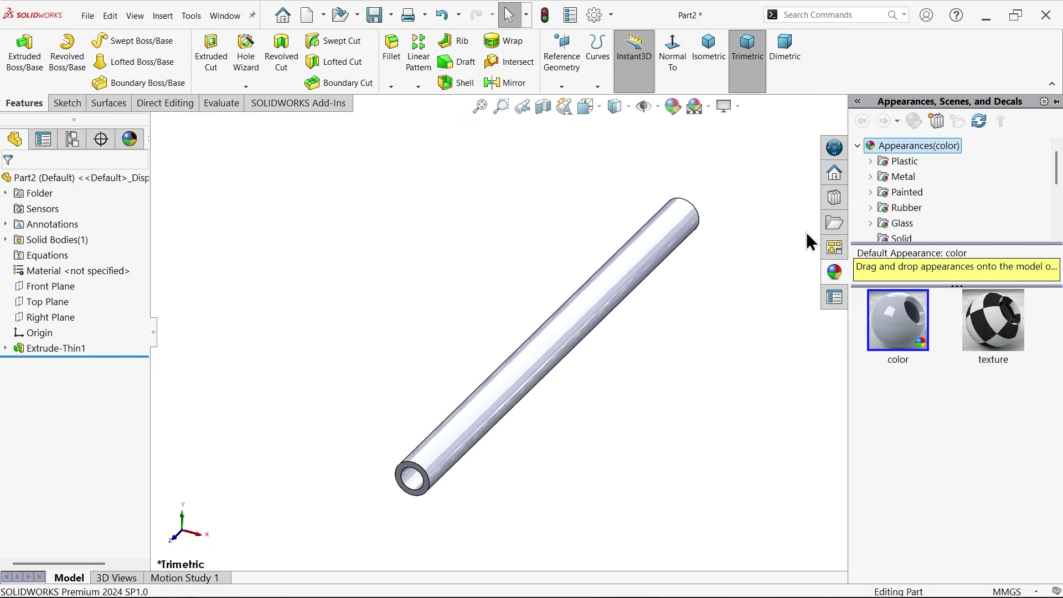
pyautogui.scroll(-2, 570, 416)
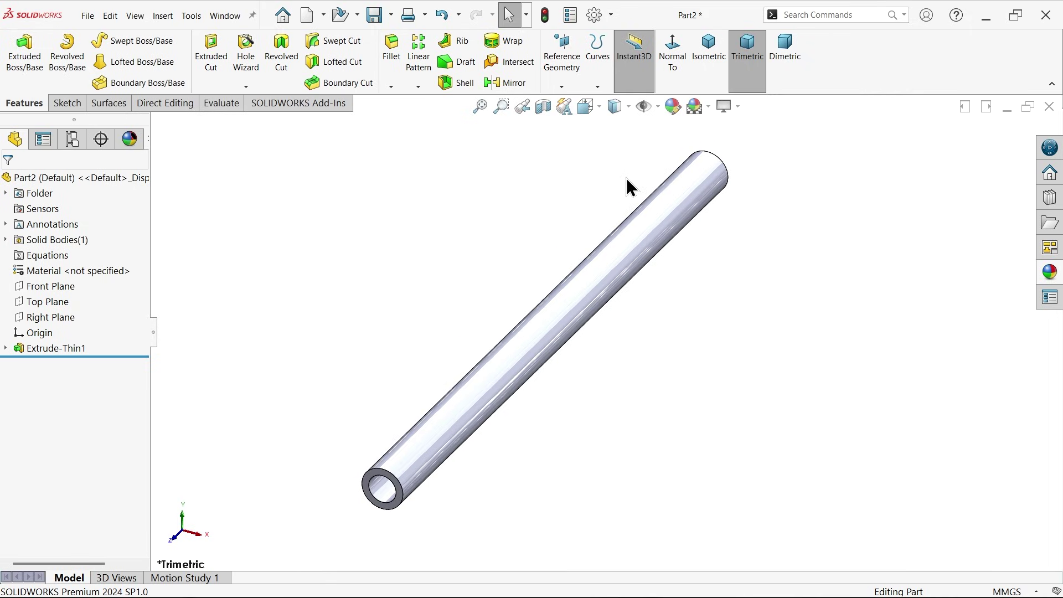
# - Start a sketch on the tube's near end face and convert its outer circular edge into sketch geometry
pyautogui.click(715, 55)
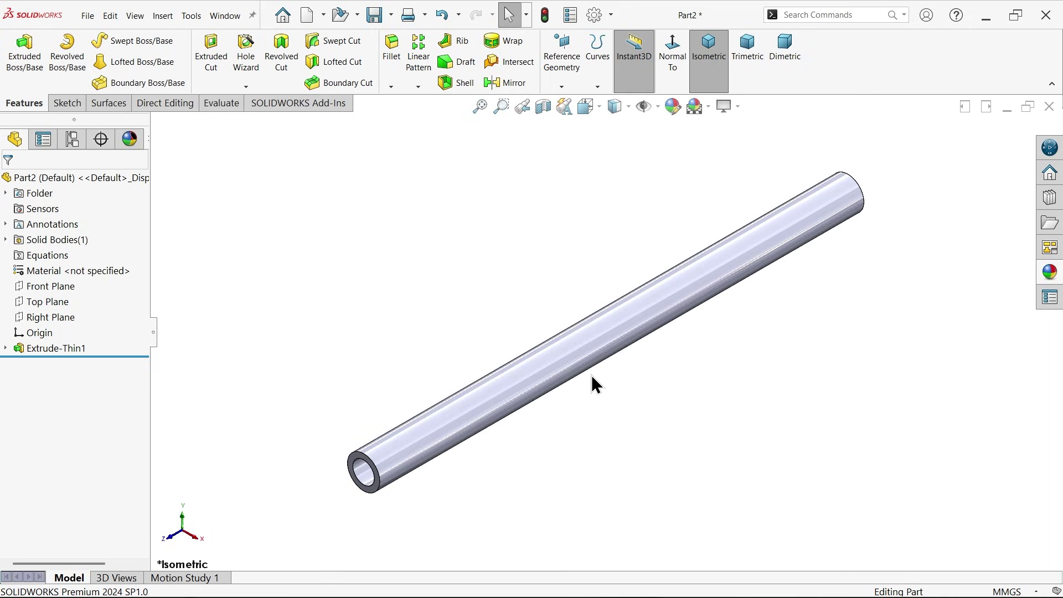
pyautogui.scroll(-3, 421, 460)
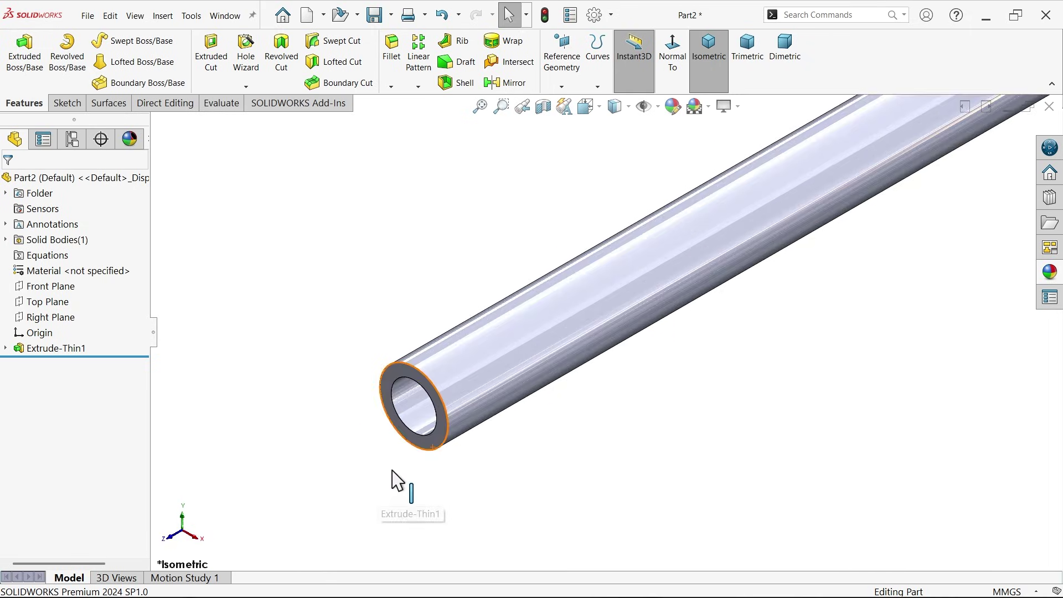
pyautogui.click(442, 446)
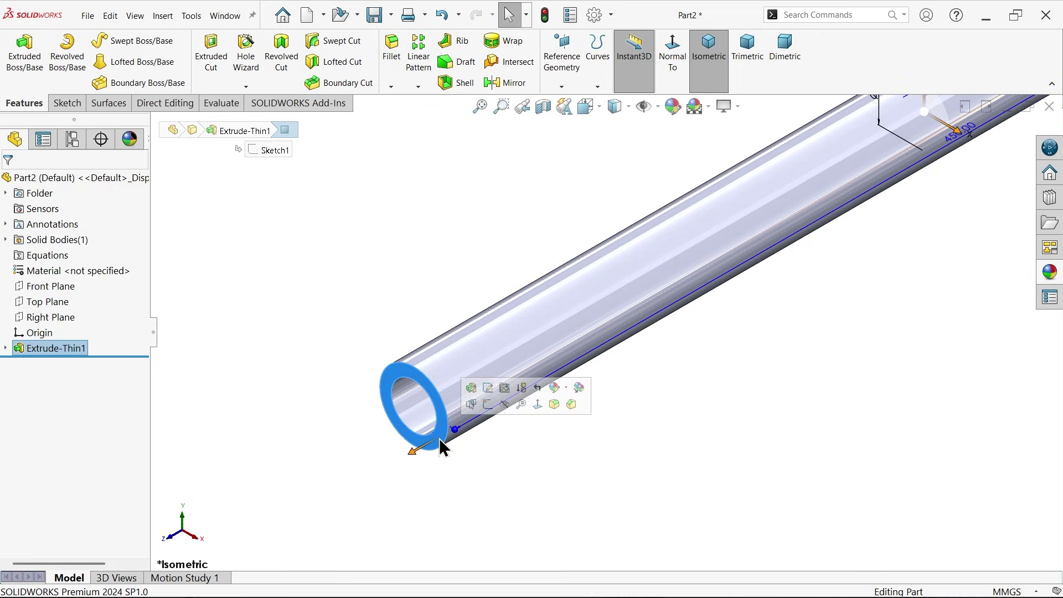
pyautogui.click(487, 404)
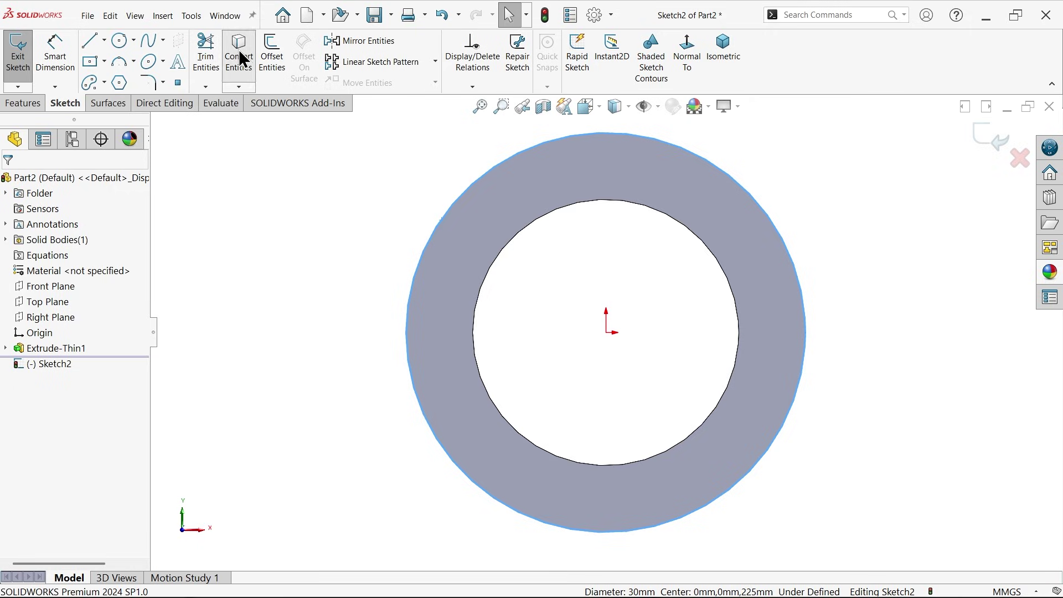
pyautogui.click(238, 50)
# - Sketch a circle about 107 mm in diameter around the tube, centred on the origin
pyautogui.click(121, 43)
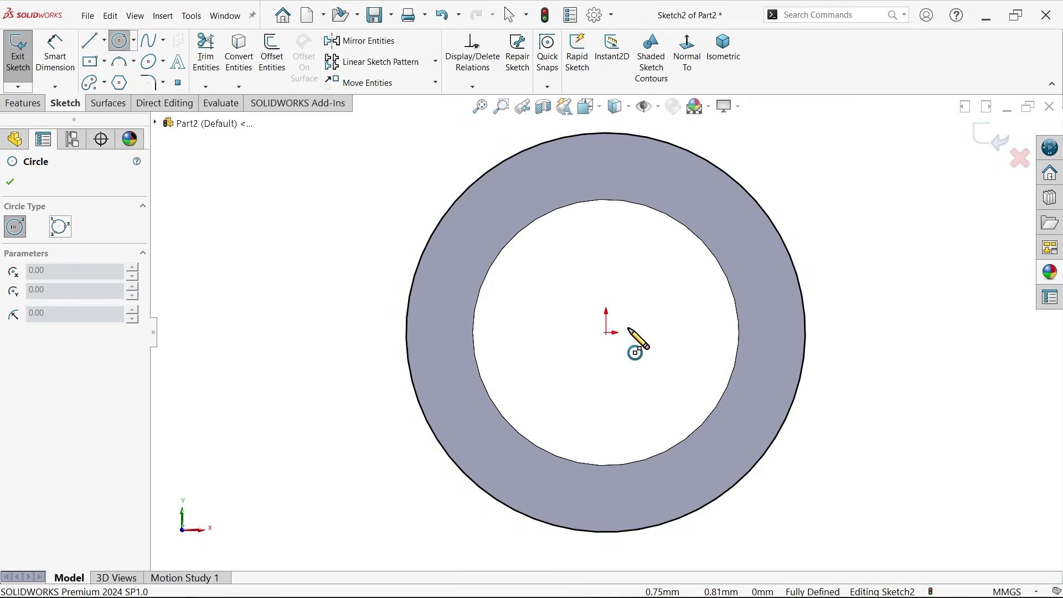
pyautogui.click(608, 333)
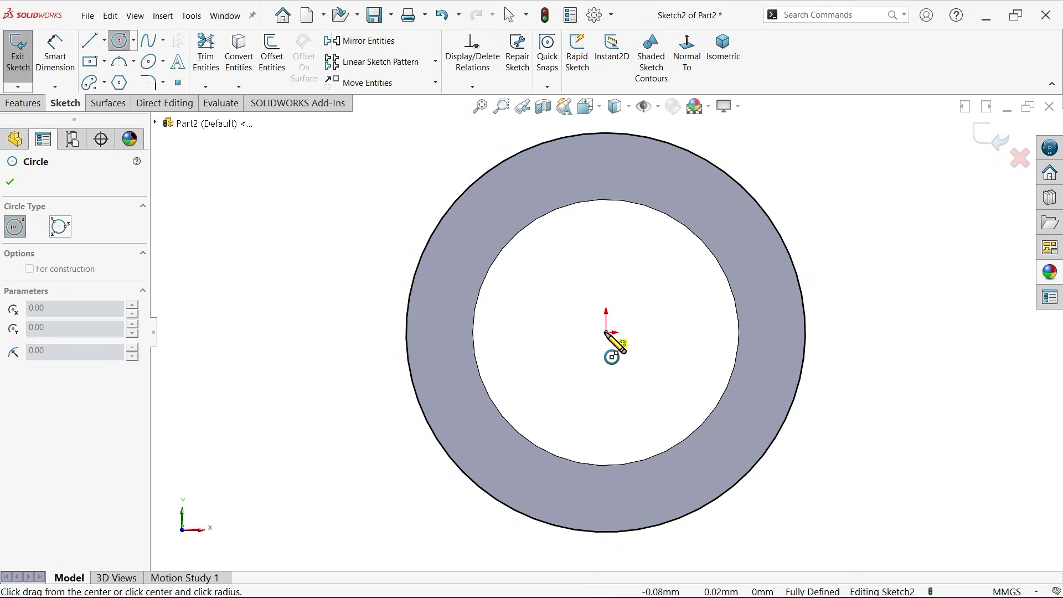
pyautogui.scroll(5, 608, 335)
pyautogui.click(447, 304)
# - Dimension the large circle around the tube to a diameter of 165 mm
pyautogui.click(56, 53)
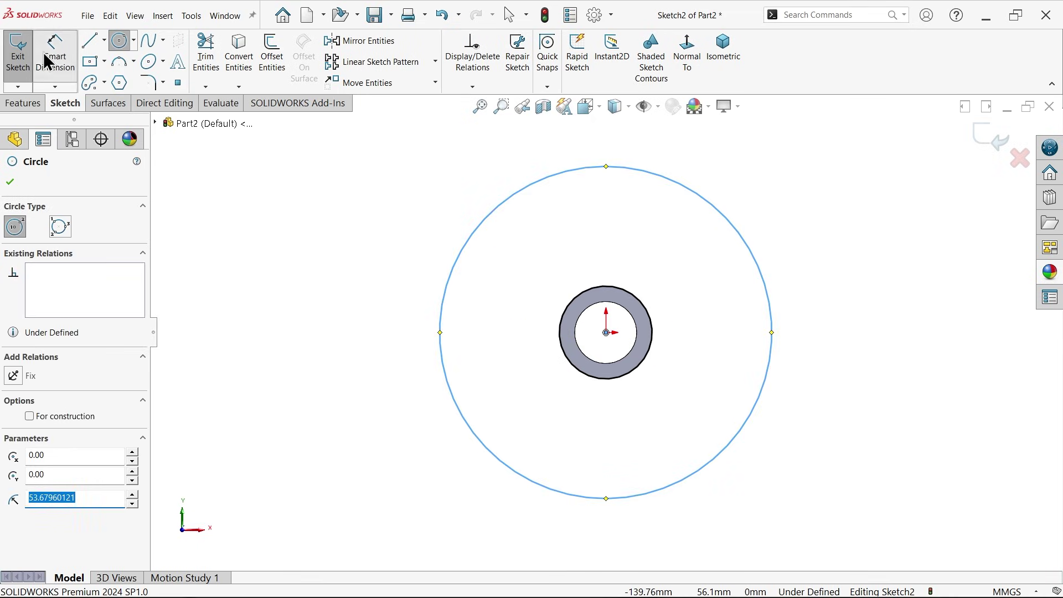
pyautogui.click(441, 344)
pyautogui.click(401, 332)
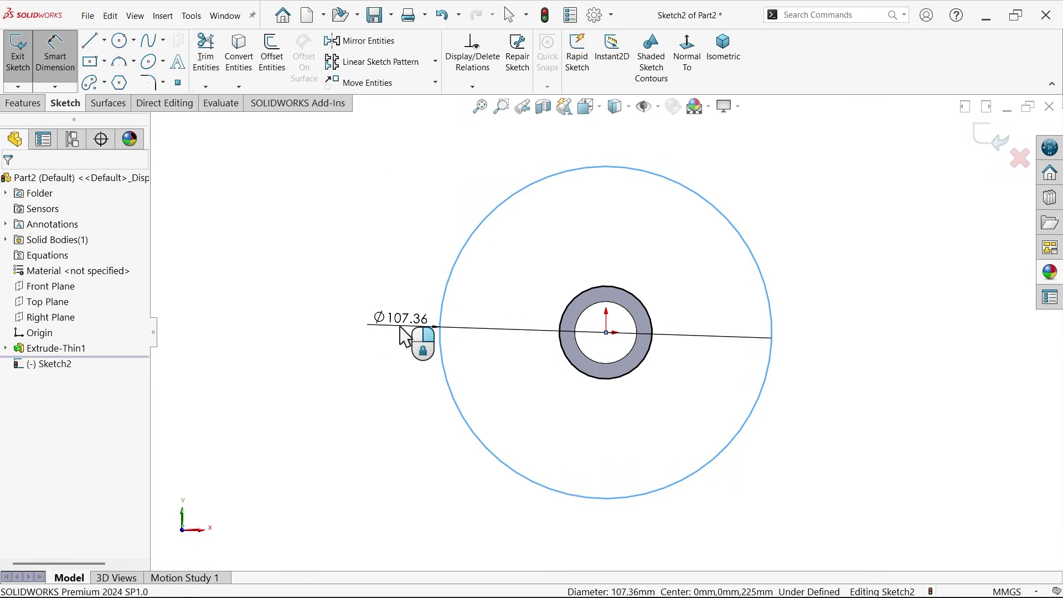
pyautogui.press('Return')
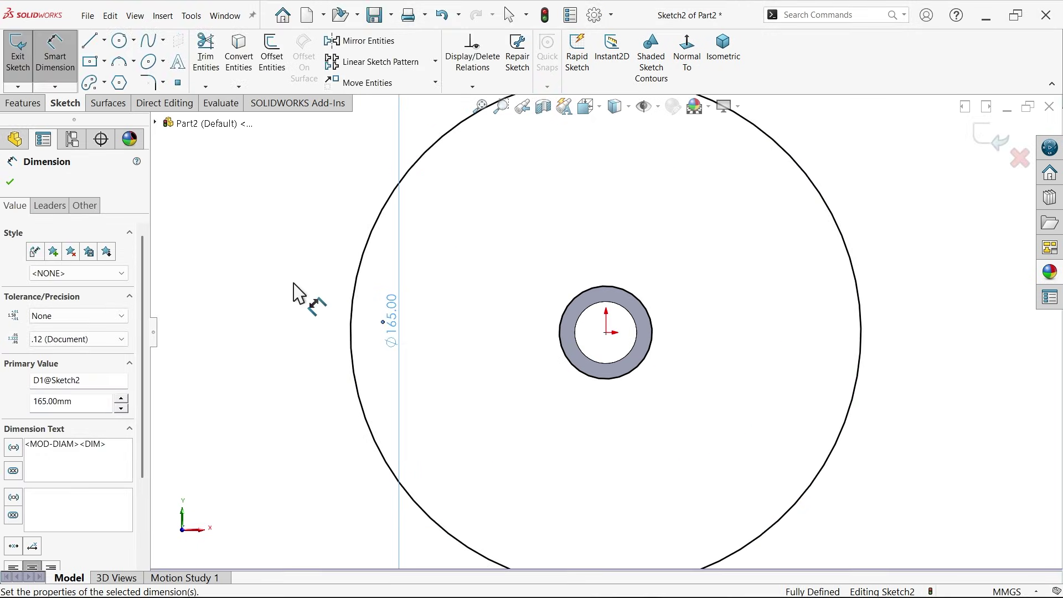
# - Set up a blind boss extrusion of the ring profile 5 mm deep, with its direction reversed back along the tube
pyautogui.click(29, 104)
pyautogui.click(32, 63)
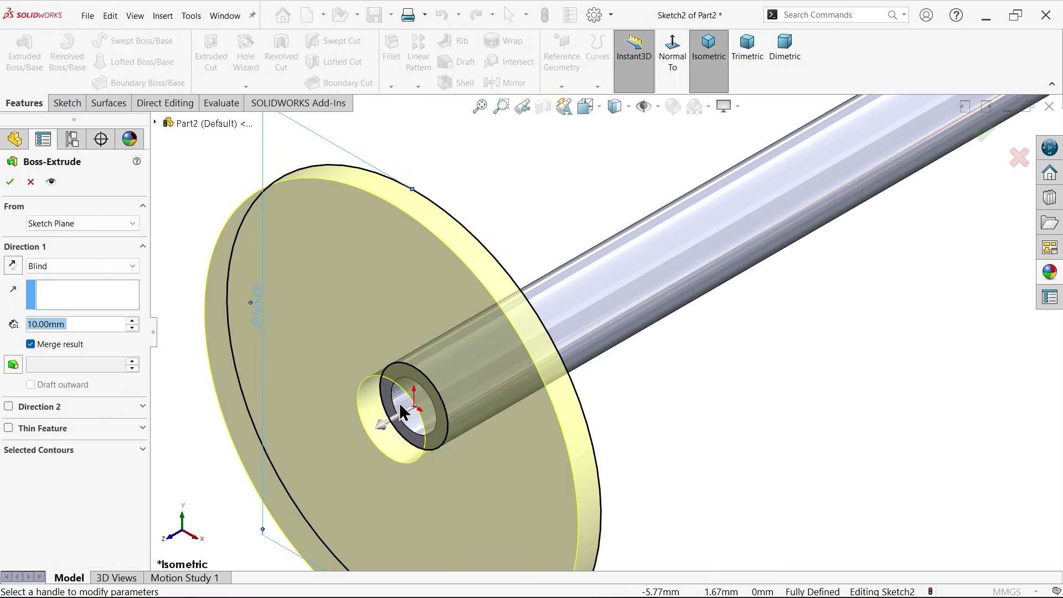
pyautogui.write('5')
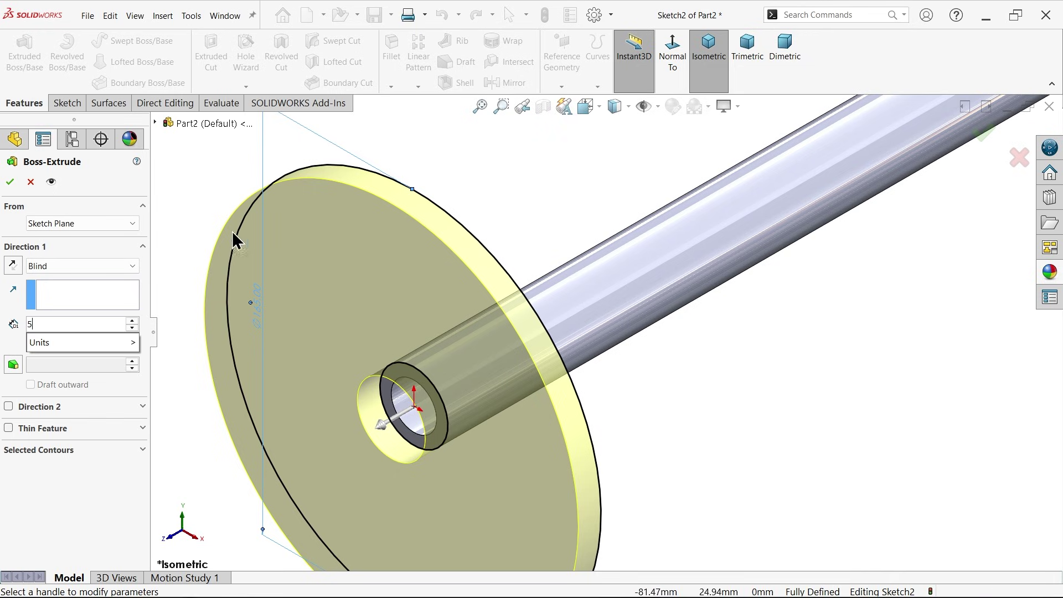
pyautogui.press('Return')
pyautogui.scroll(-3, 440, 422)
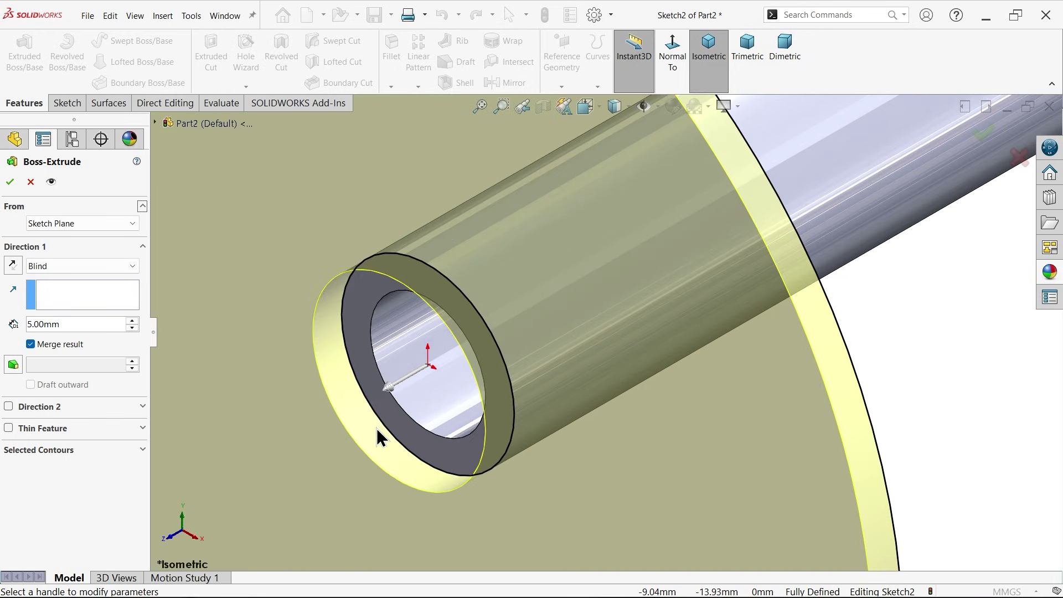
pyautogui.click(14, 266)
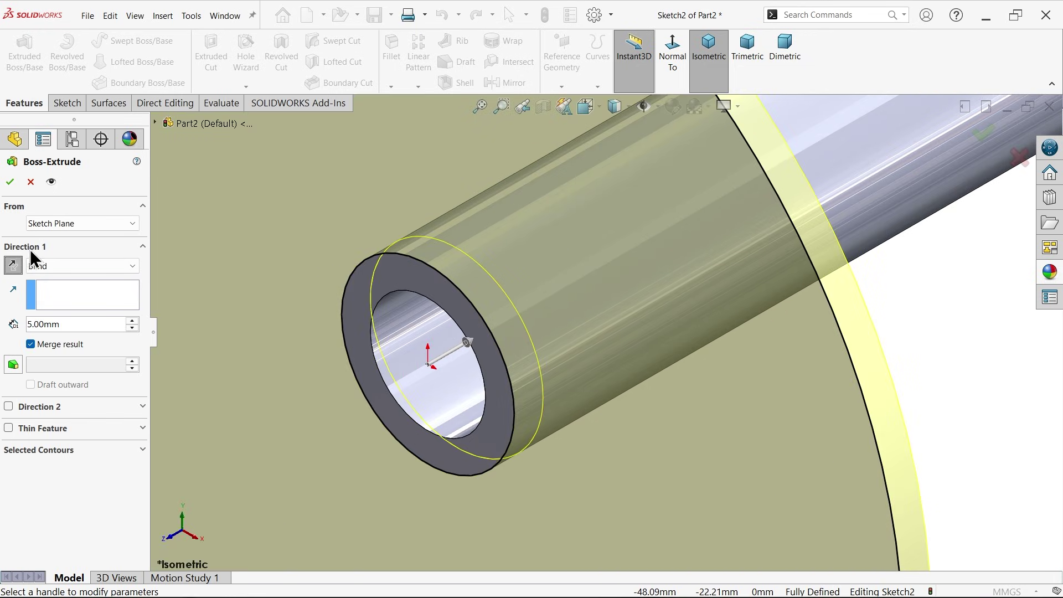
# - Start the disc extrusion from a 30 mm offset, reversed so that the disc sits inward along the tube
pyautogui.click(66, 224)
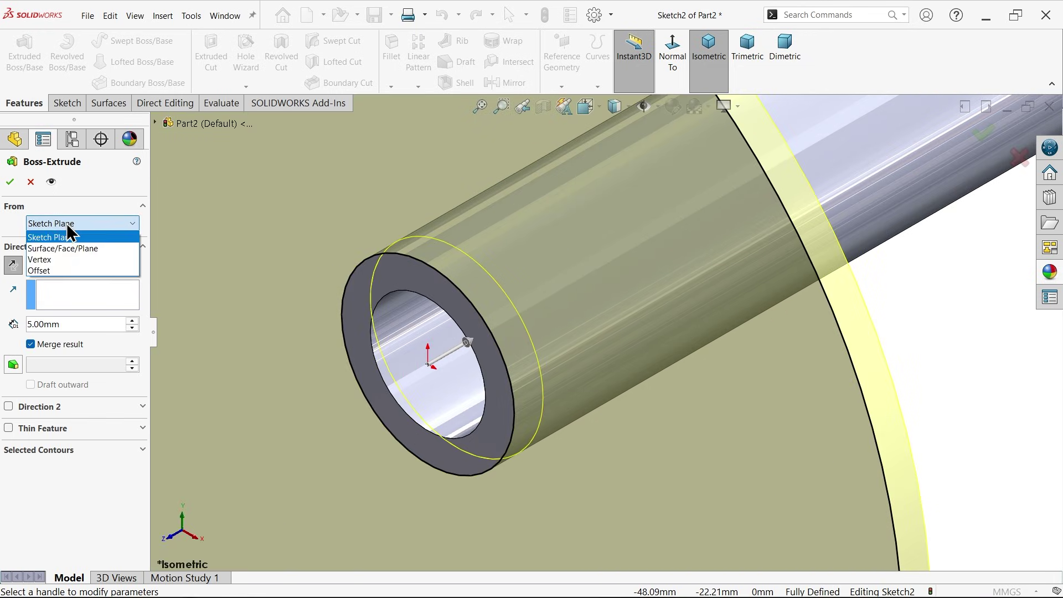
pyautogui.click(65, 275)
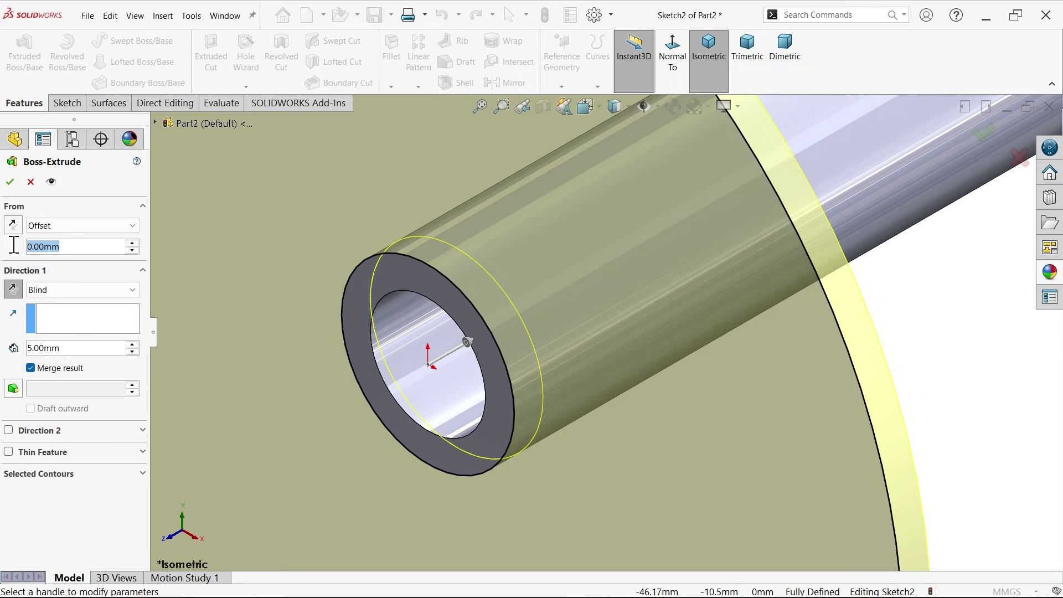
pyautogui.write('30')
pyautogui.scroll(5, 539, 279)
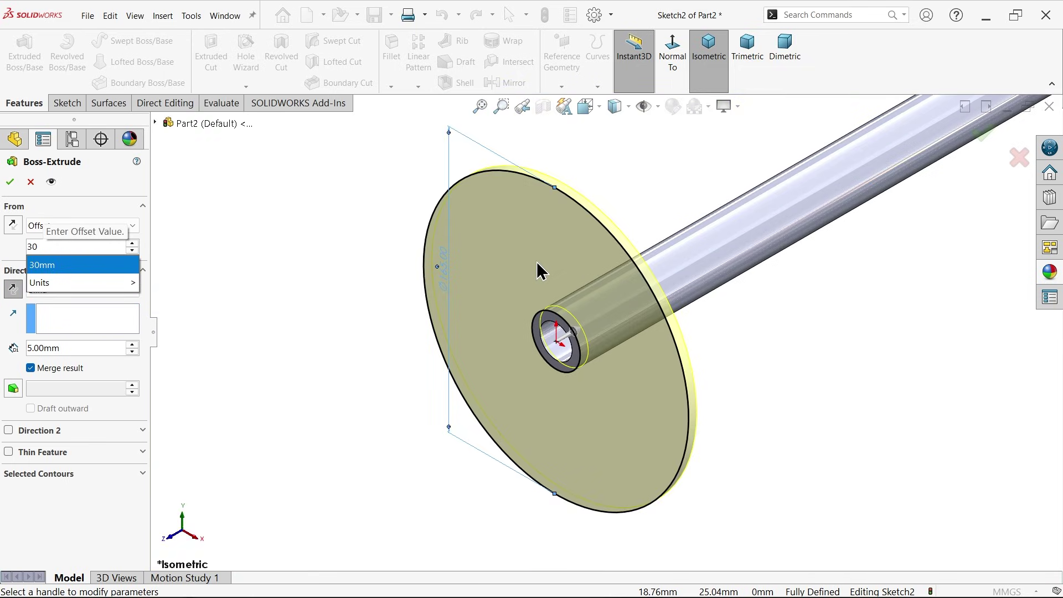
pyautogui.press('Return')
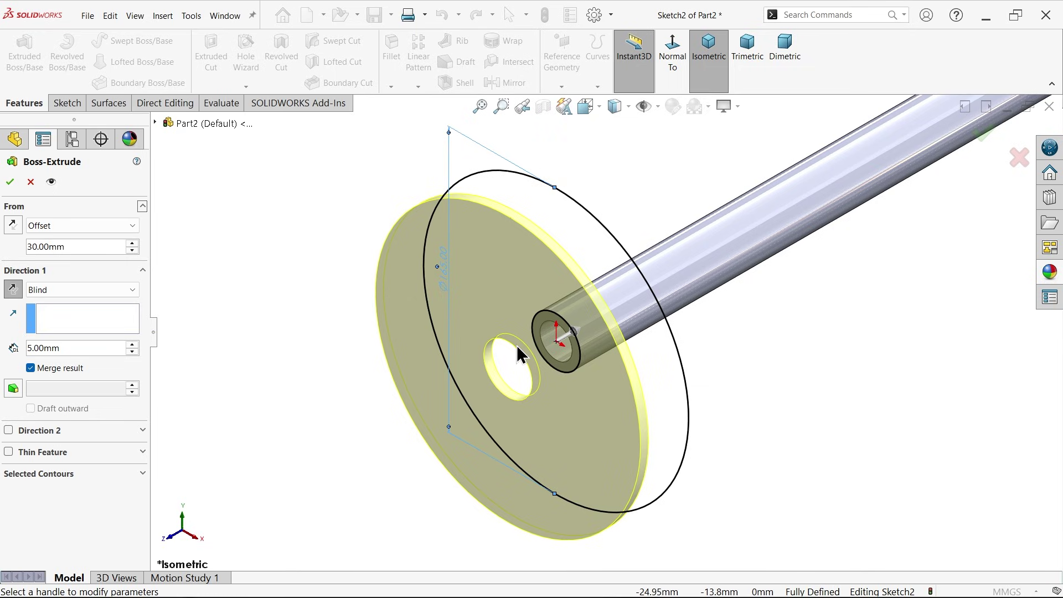
pyautogui.click(12, 222)
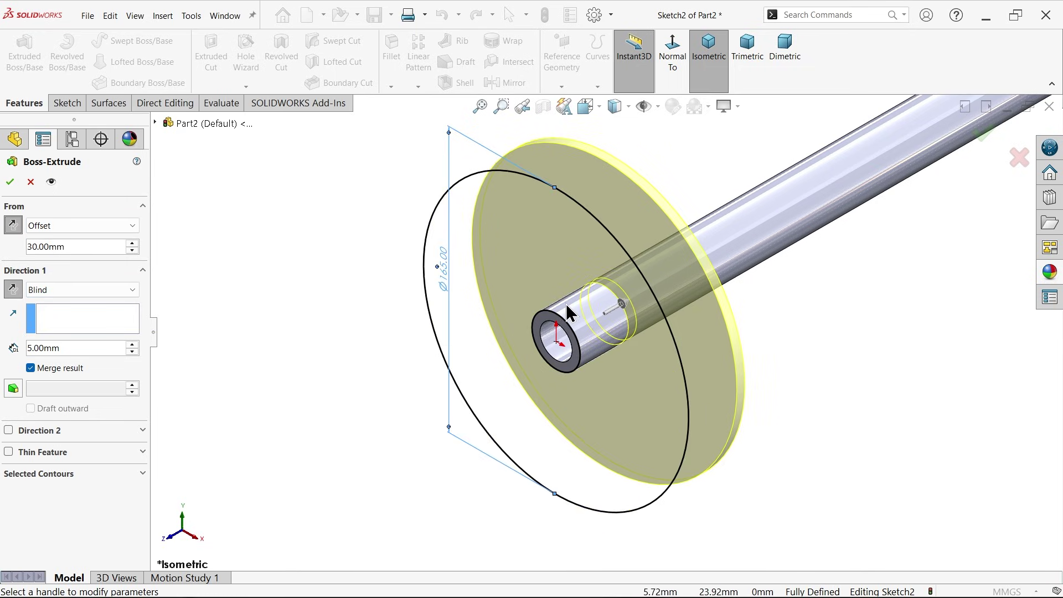
# - Turn off merging so the disc becomes a separate body, complete the extrusion and expand the list of solid bodies
pyautogui.click(30, 368)
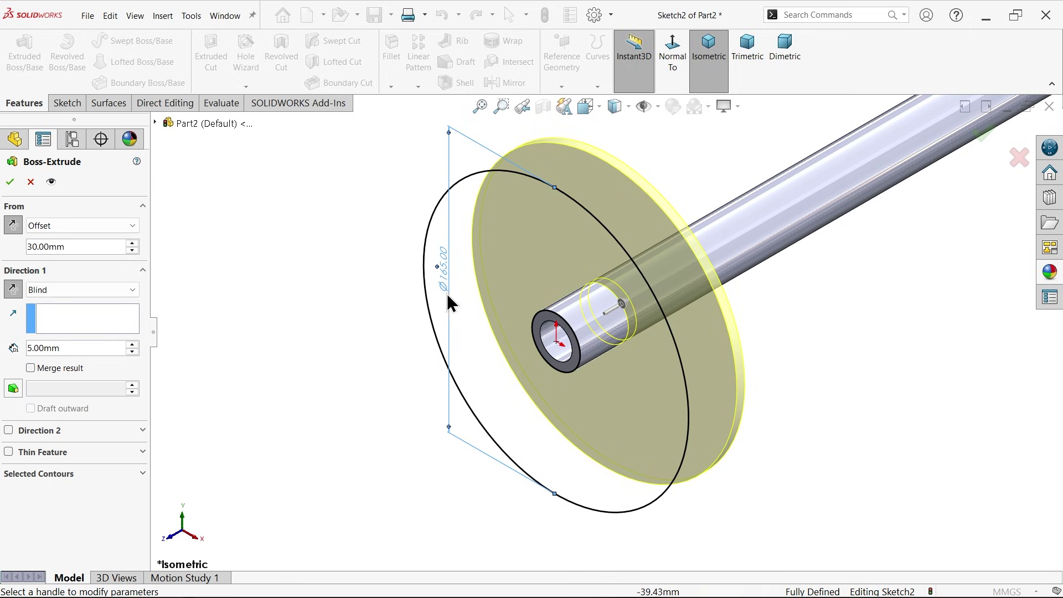
pyautogui.click(10, 183)
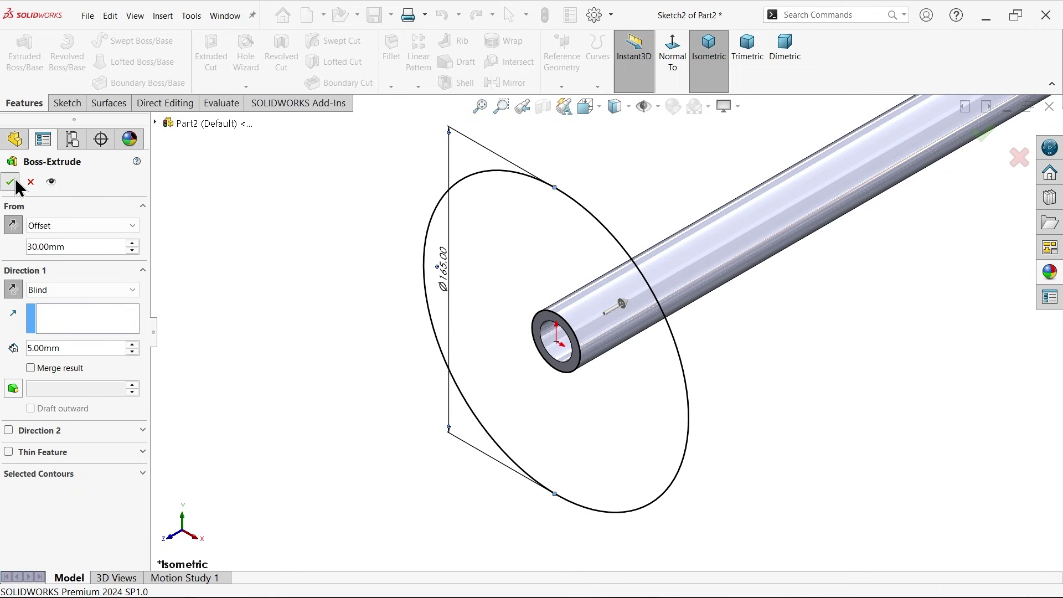
pyautogui.click(6, 239)
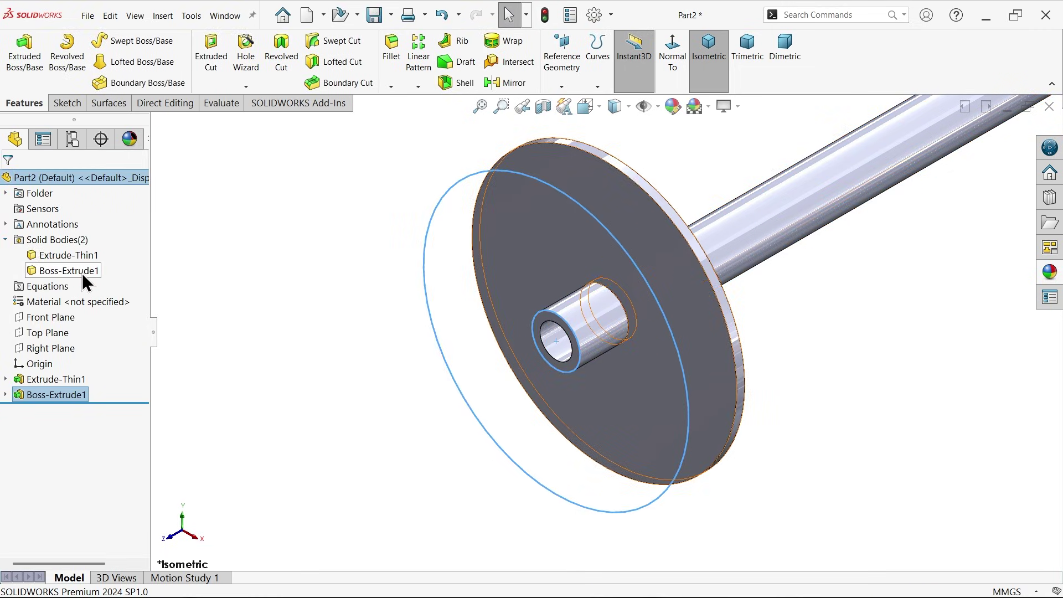
pyautogui.click(277, 271)
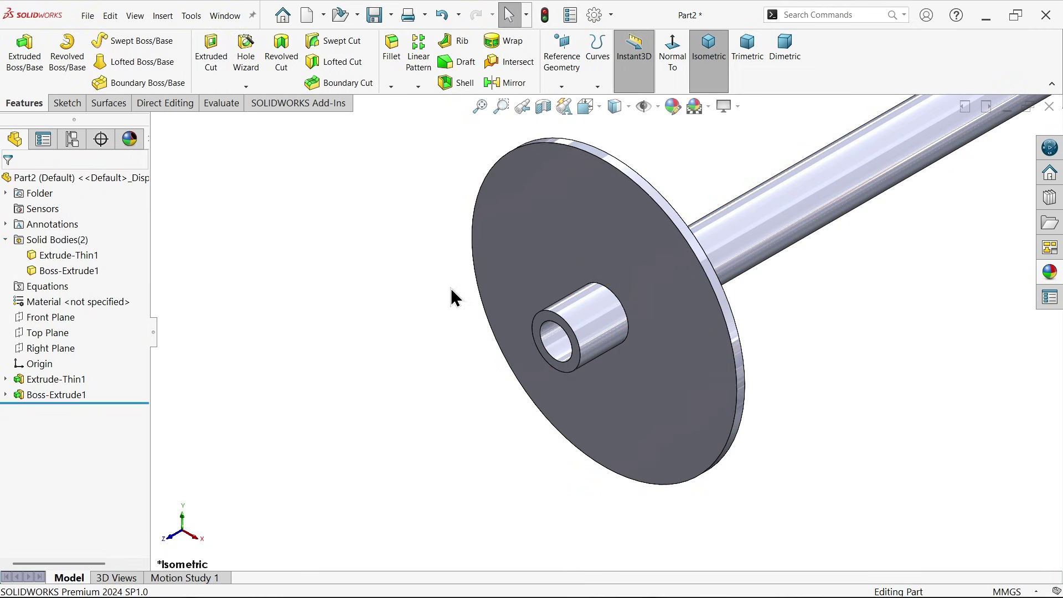
# - Start a sketch on the disc's front face and draw a vertical centerline from the disc's top edge to the origin
pyautogui.click(612, 252)
pyautogui.click(659, 210)
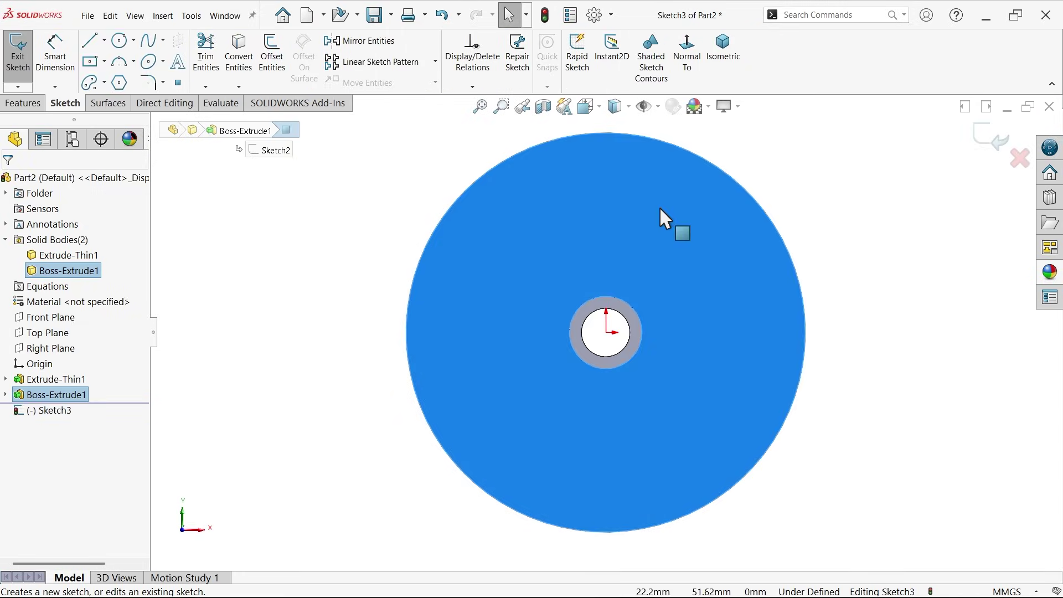
pyautogui.click(103, 39)
pyautogui.click(121, 75)
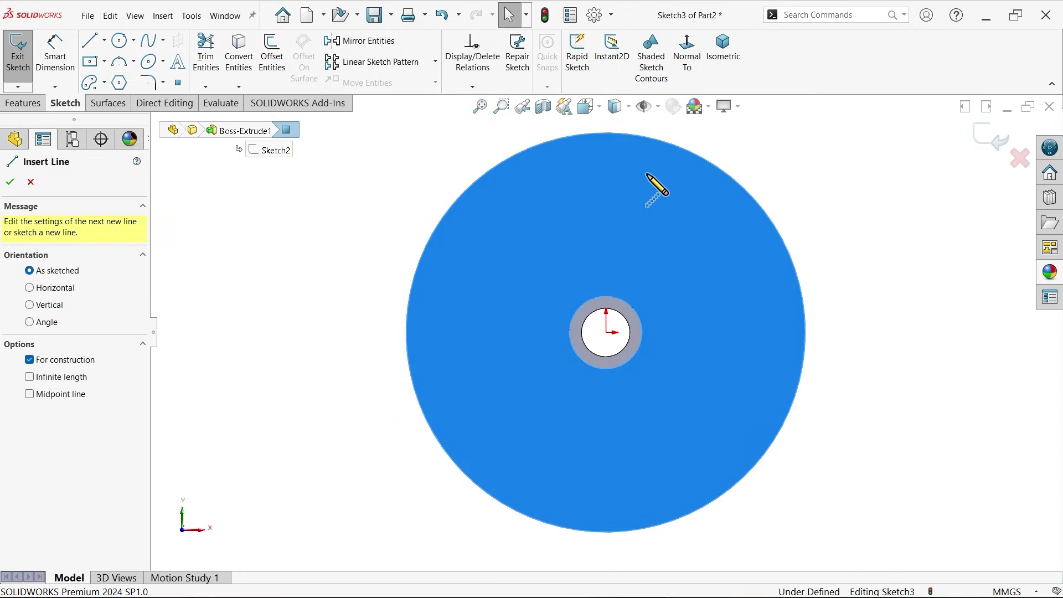
pyautogui.click(607, 133)
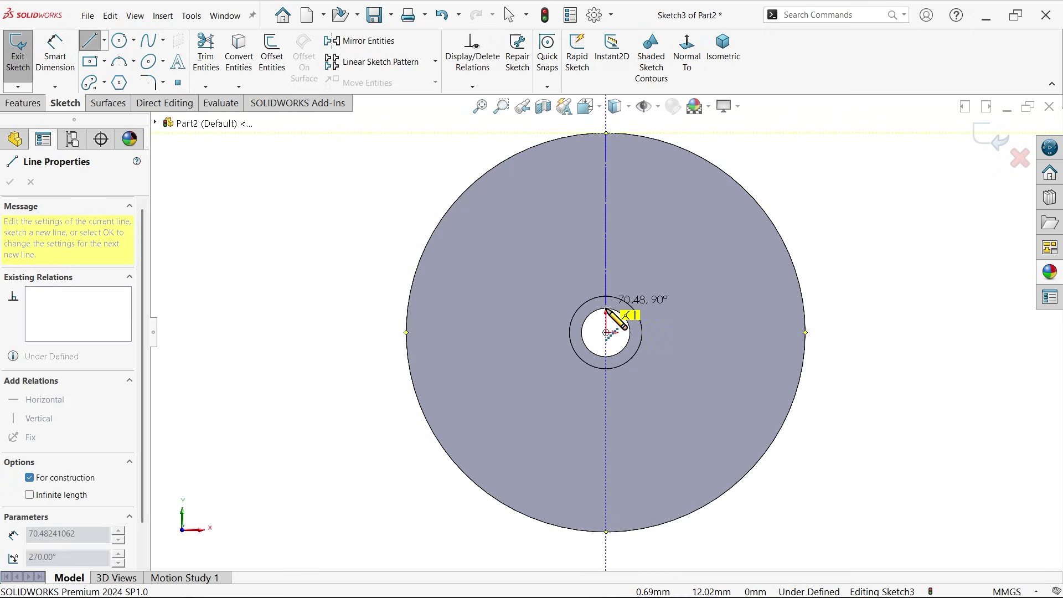
pyautogui.click(607, 332)
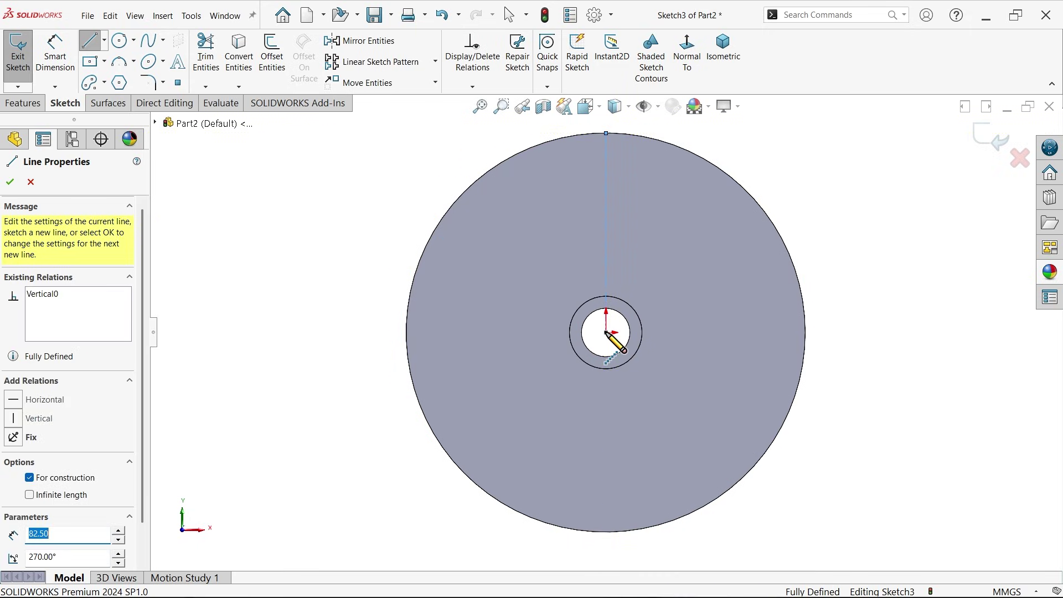
pyautogui.press('Escape')
# - Sketch a centerpoint arc slot about the origin above the tube, with a radius of about 43 mm, spanning about 77° and about 20 mm wide
pyautogui.click(104, 84)
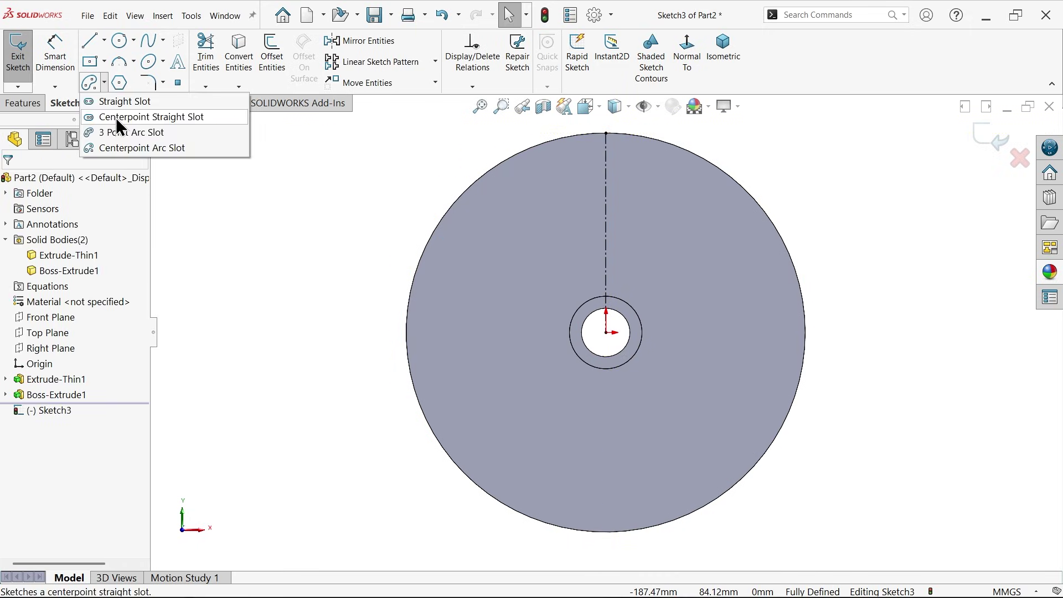
pyautogui.click(145, 148)
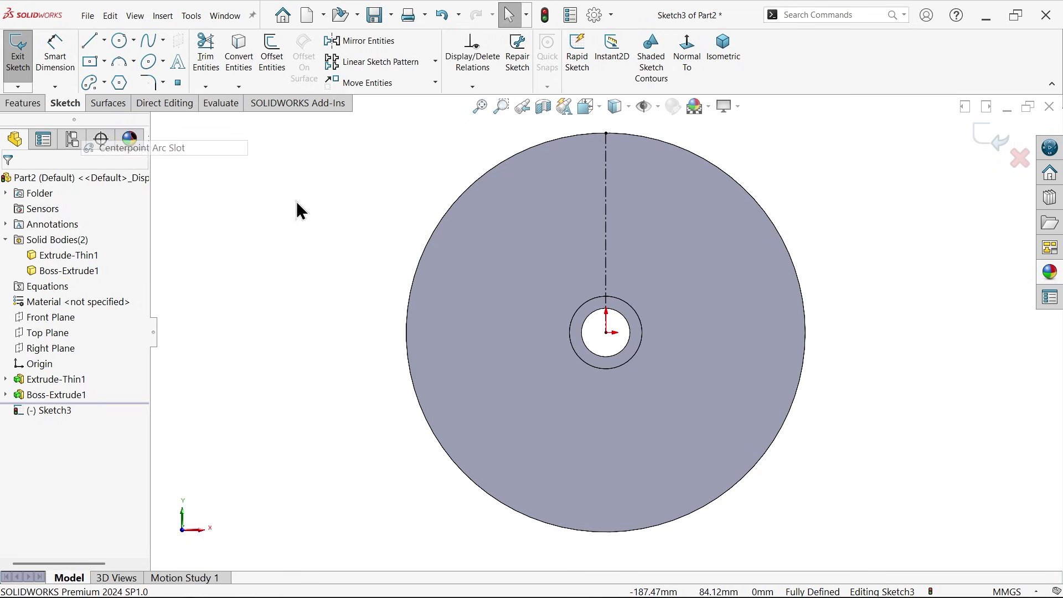
pyautogui.scroll(-3, 615, 250)
pyautogui.click(602, 407)
pyautogui.click(482, 268)
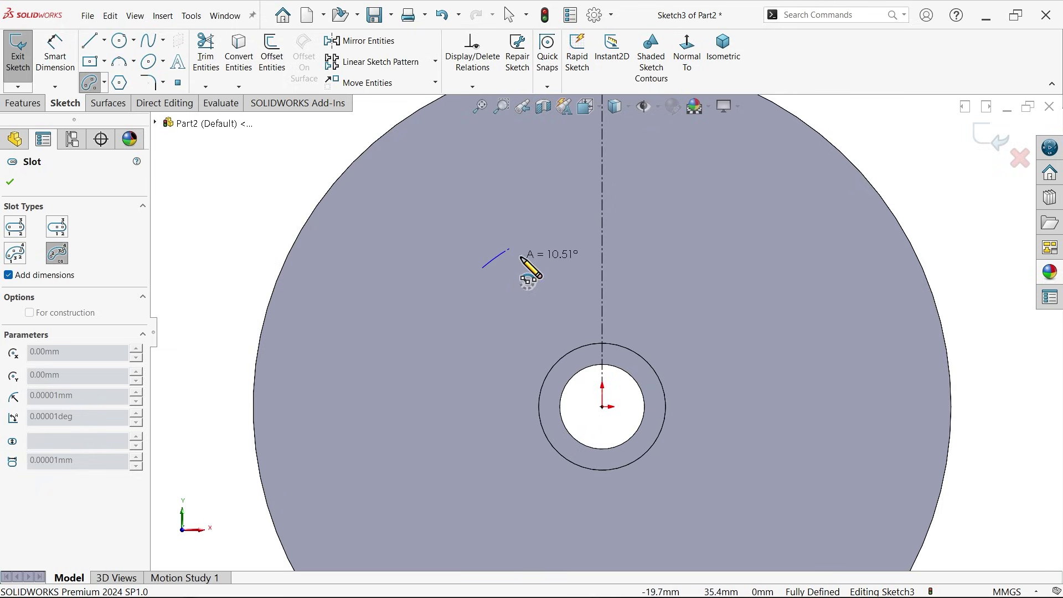
pyautogui.click(711, 259)
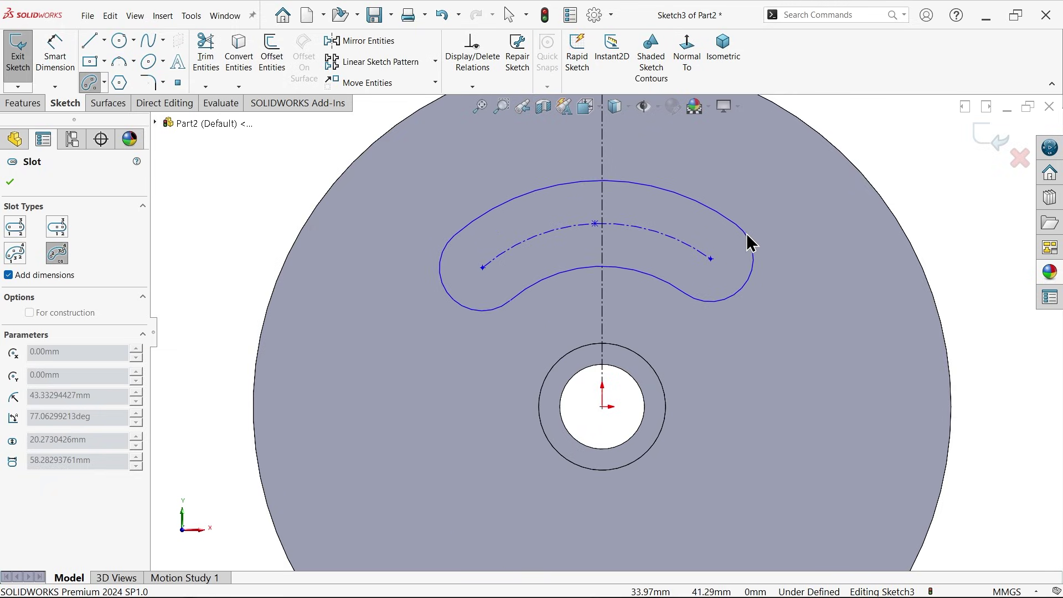
pyautogui.click(751, 242)
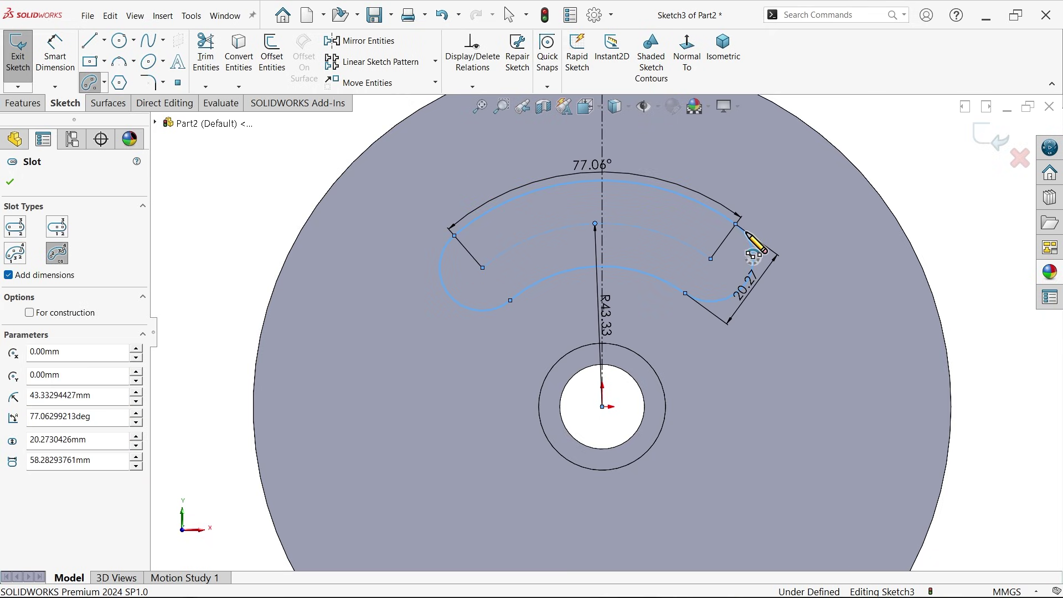
# - Leave the slot tool and delete the slot's width dimension
pyautogui.rightClick(792, 218)
pyautogui.click(828, 224)
pyautogui.click(752, 301)
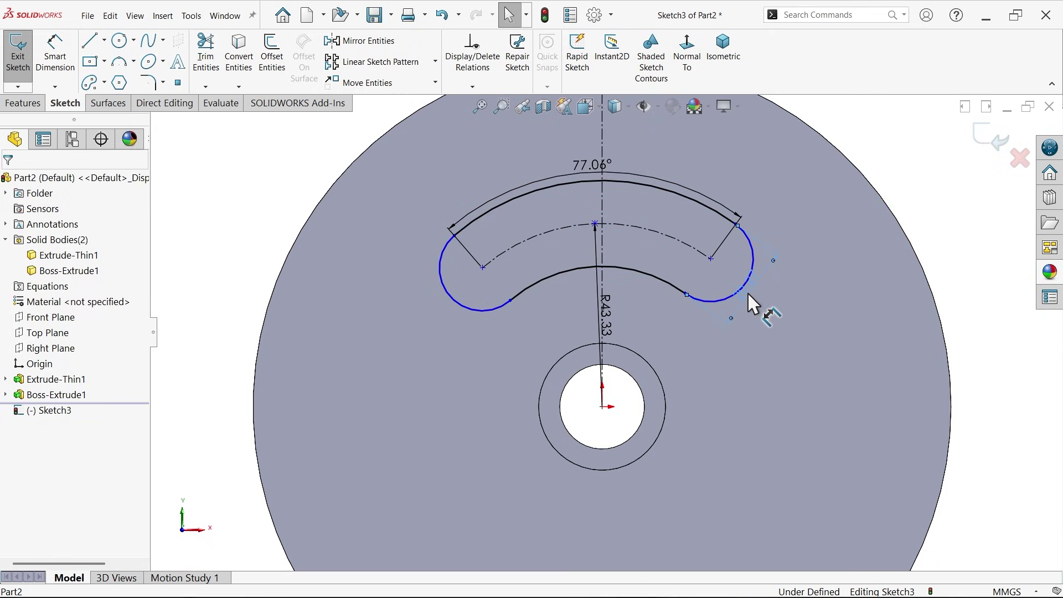
# - Set the arc slot's angle to 45°
pyautogui.doubleClick(593, 165)
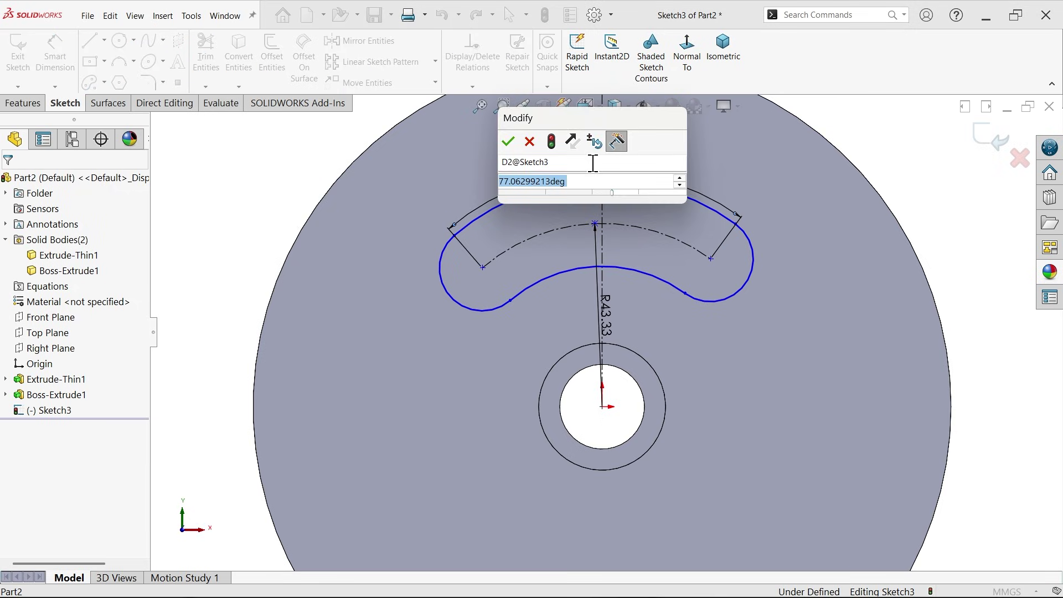
pyautogui.write('45')
pyautogui.press('Return')
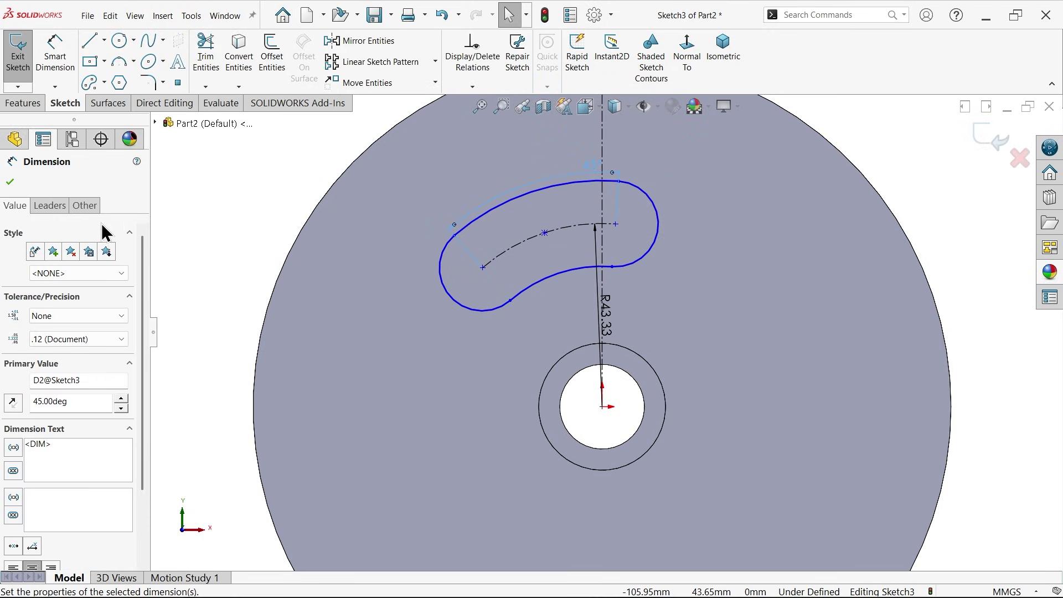
pyautogui.click(10, 186)
# - Make the midpoint of the slot's center arc coincident with the vertical centerline
pyautogui.scroll(-4, 629, 261)
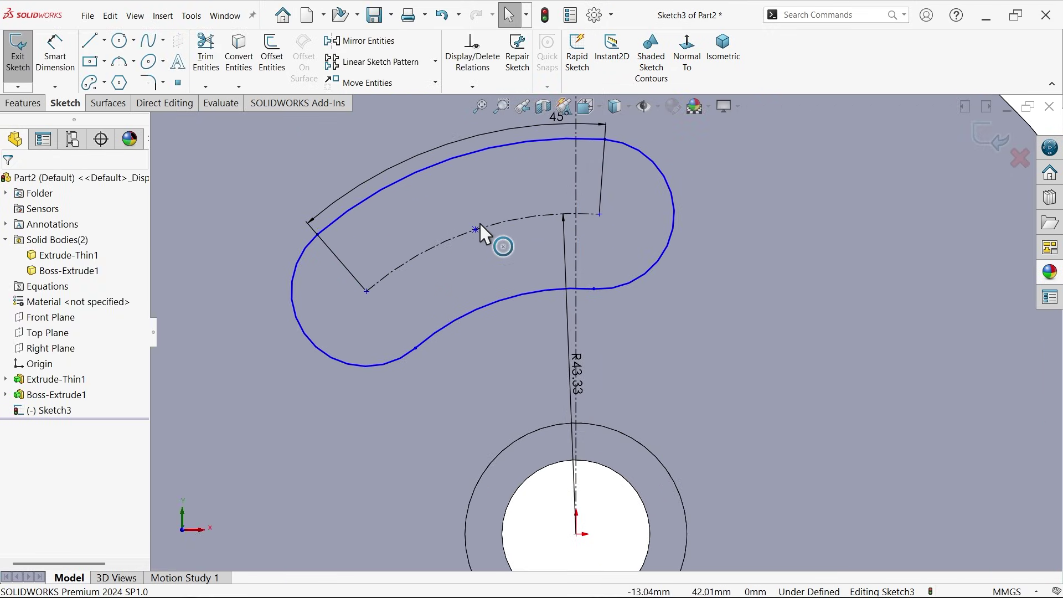
pyautogui.click(474, 232)
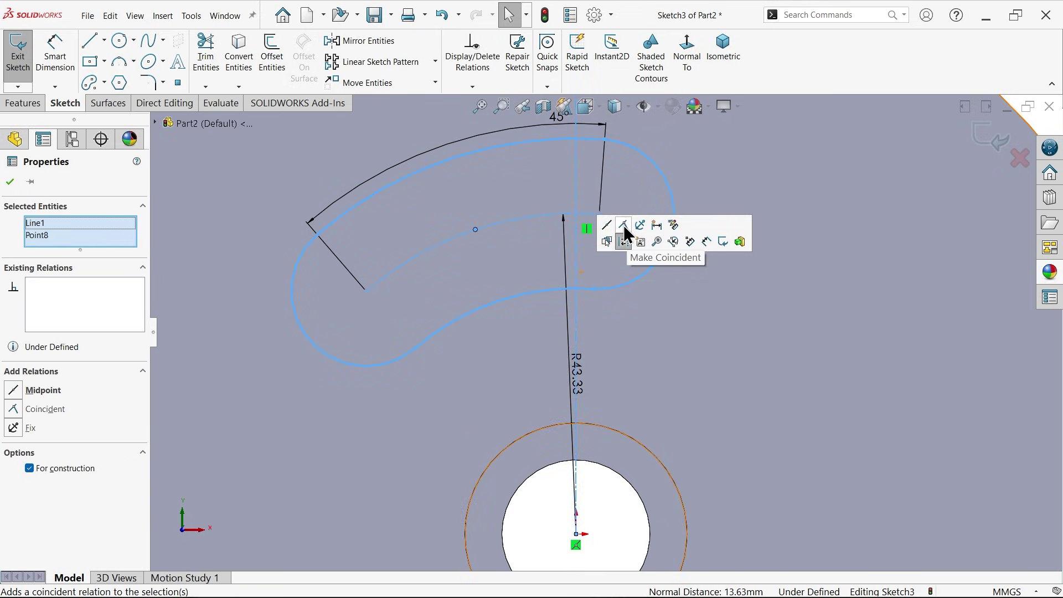
pyautogui.scroll(3, 646, 279)
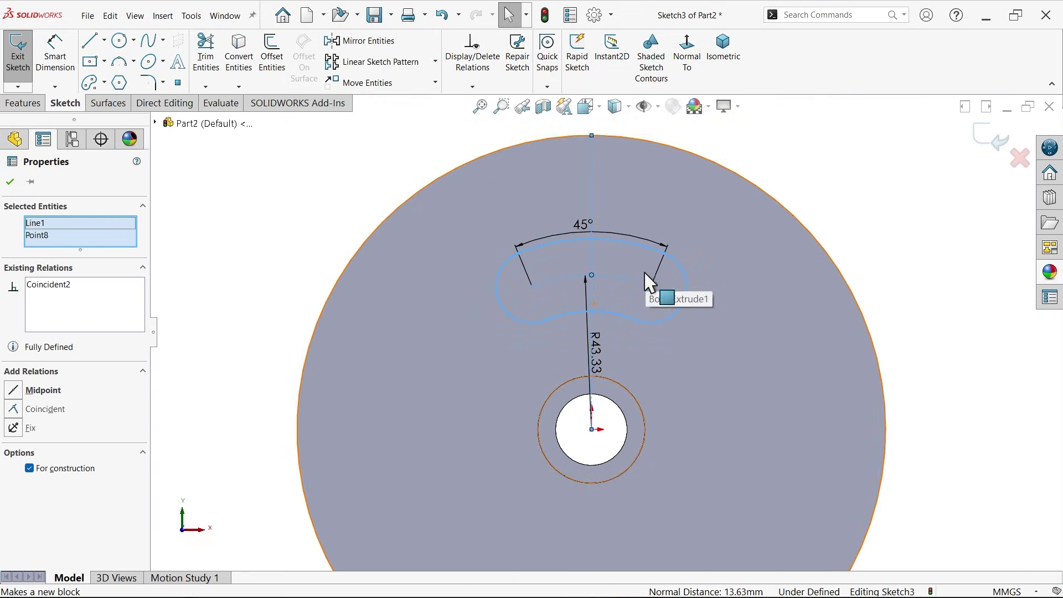
pyautogui.click(841, 158)
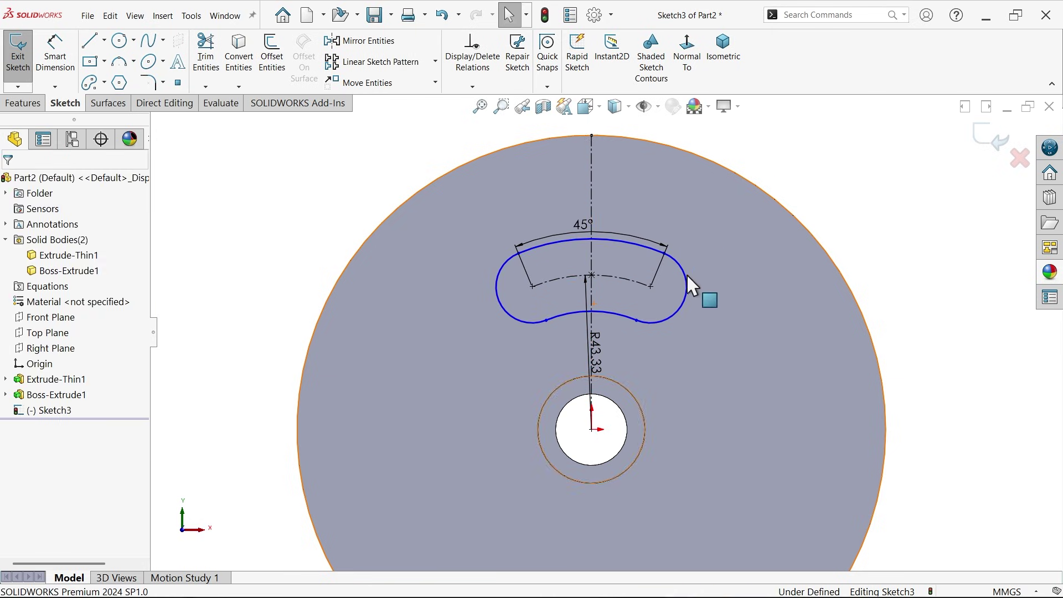
# - Delete the radius dimension between the origin and the arc slot's center arc
pyautogui.click(64, 68)
pyautogui.scroll(-3, 655, 317)
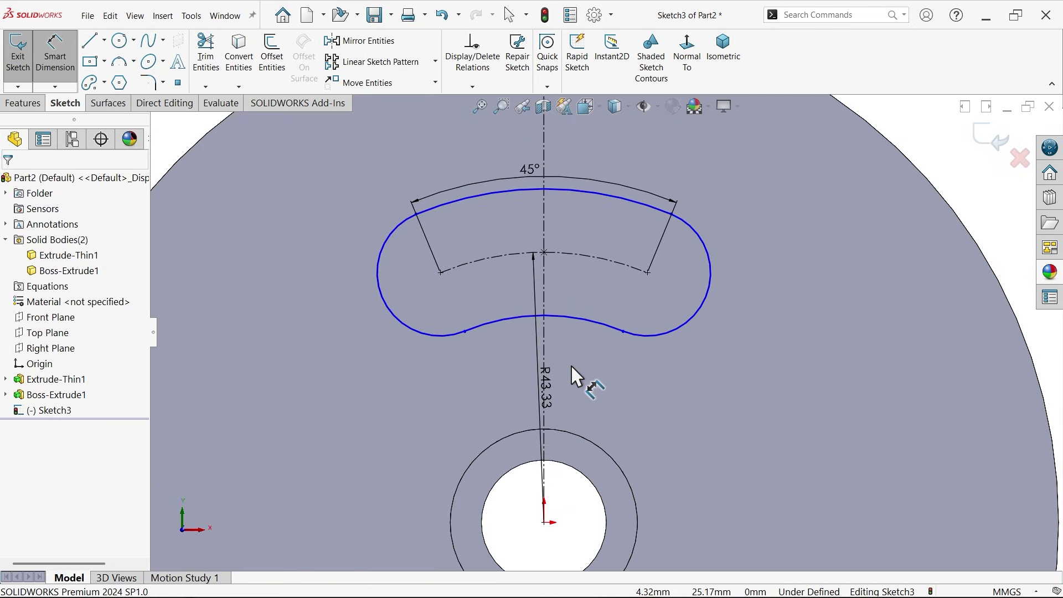
pyautogui.click(75, 73)
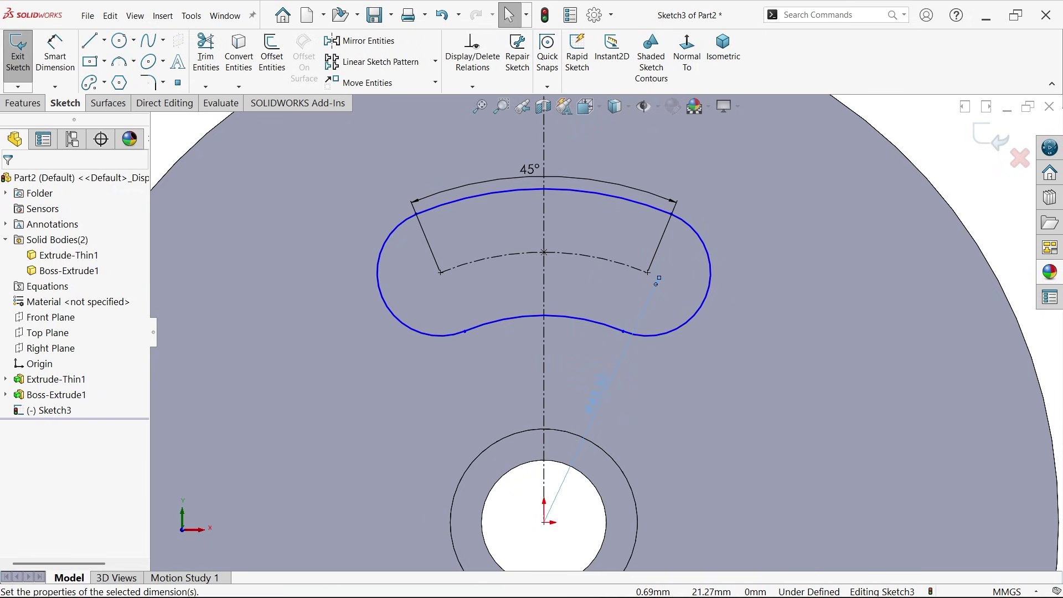
# - Dimension the gap between the tube's outer circle and the slot's inner arc as 10 mm
pyautogui.click(60, 73)
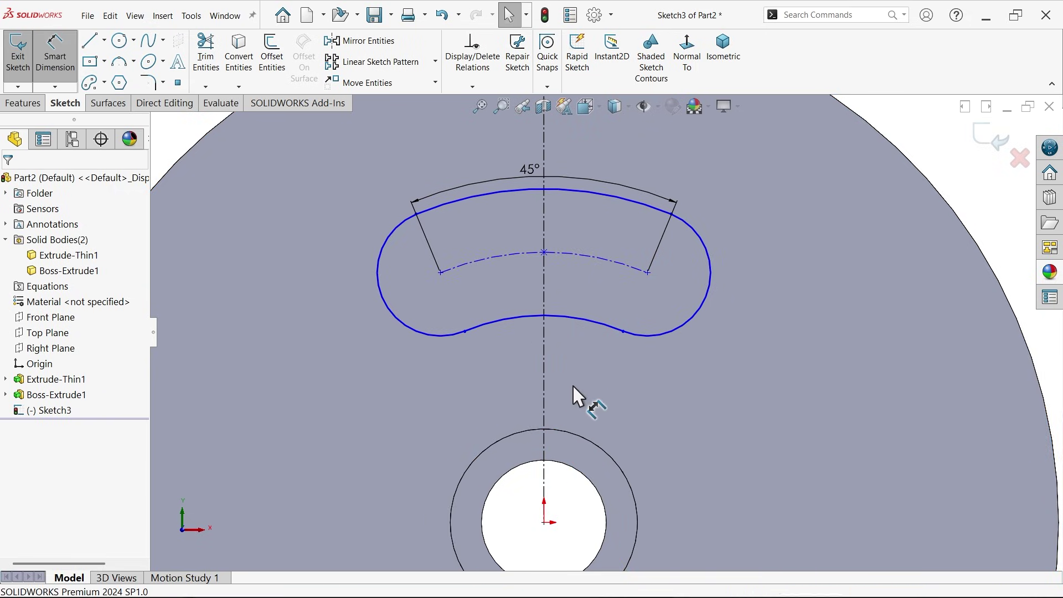
pyautogui.scroll(-3, 560, 415)
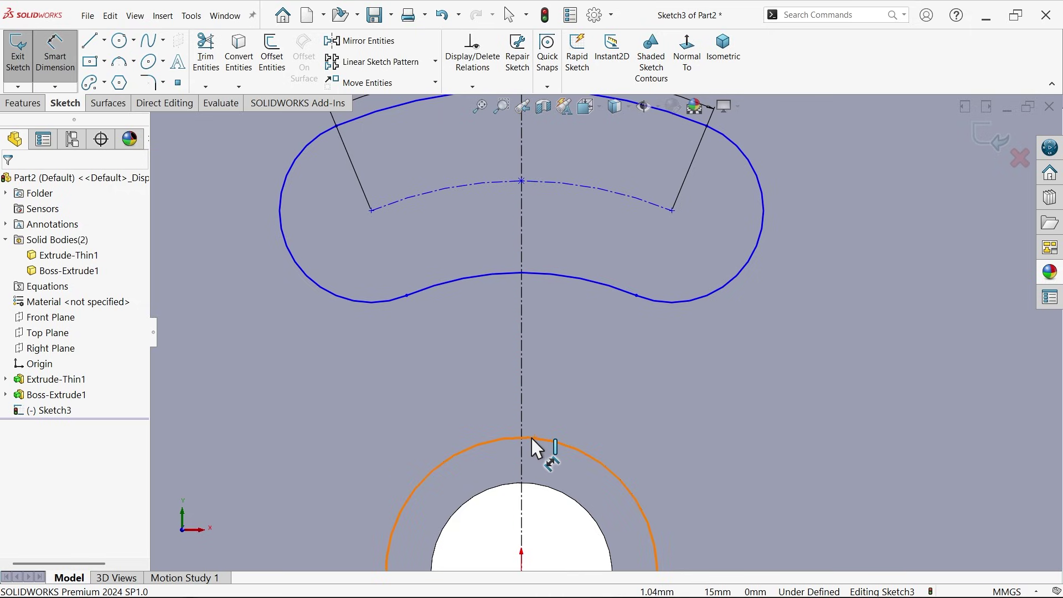
pyautogui.click(534, 441)
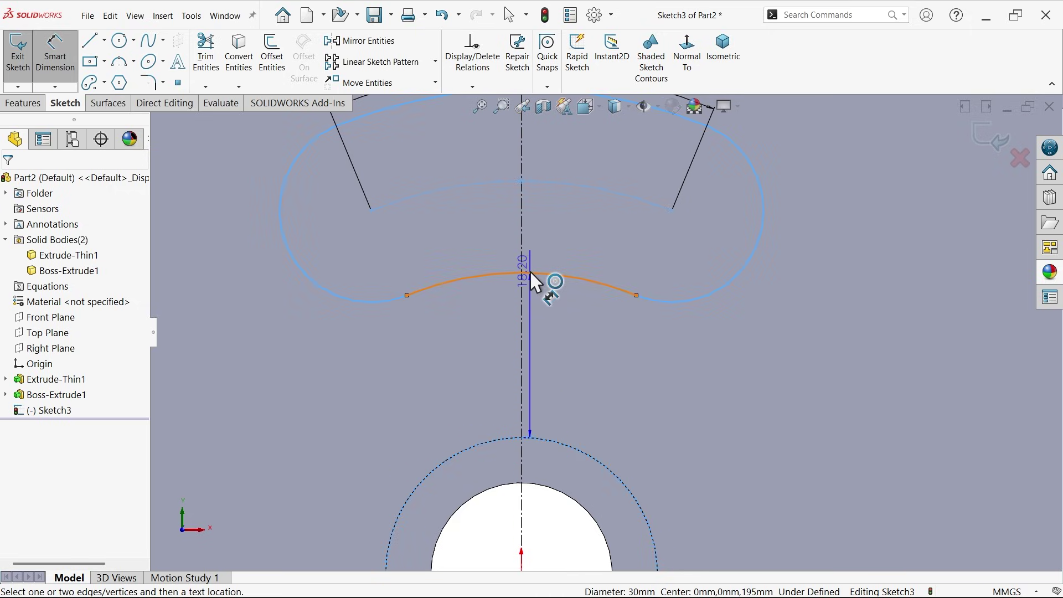
pyautogui.click(530, 270)
pyautogui.click(578, 337)
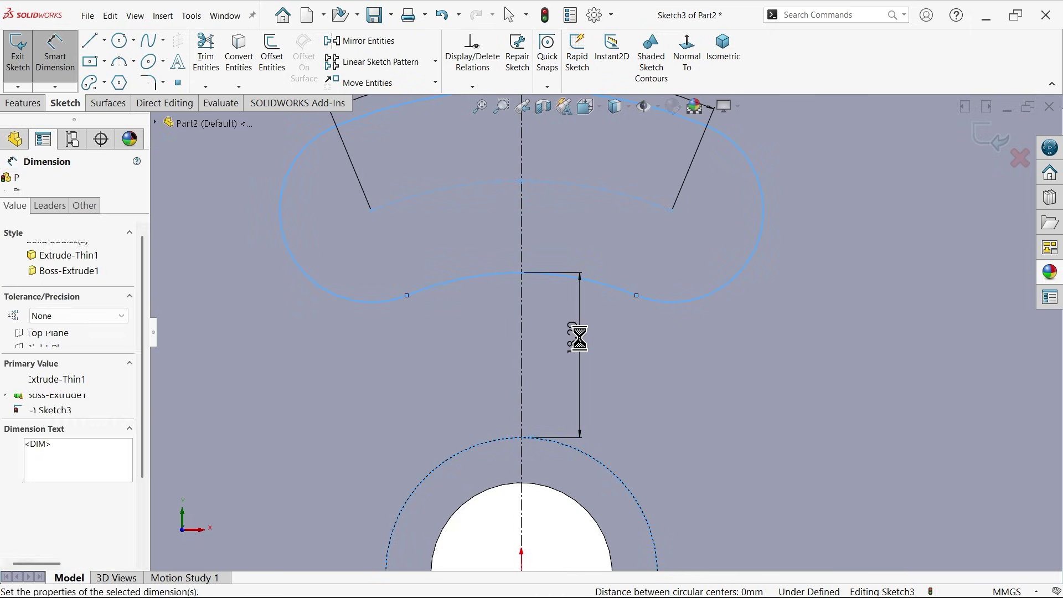
pyautogui.write('10')
pyautogui.press('Return')
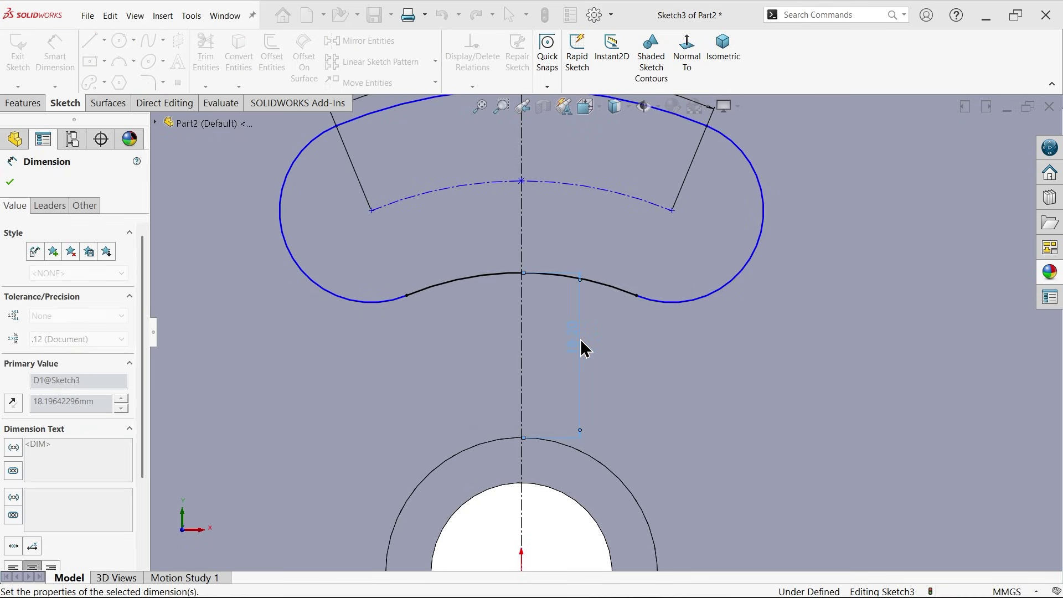
# - Dimension the distance from the slot's outer arc to the disc's outer edge as 17 mm
pyautogui.scroll(3, 570, 349)
pyautogui.scroll(-3, 614, 139)
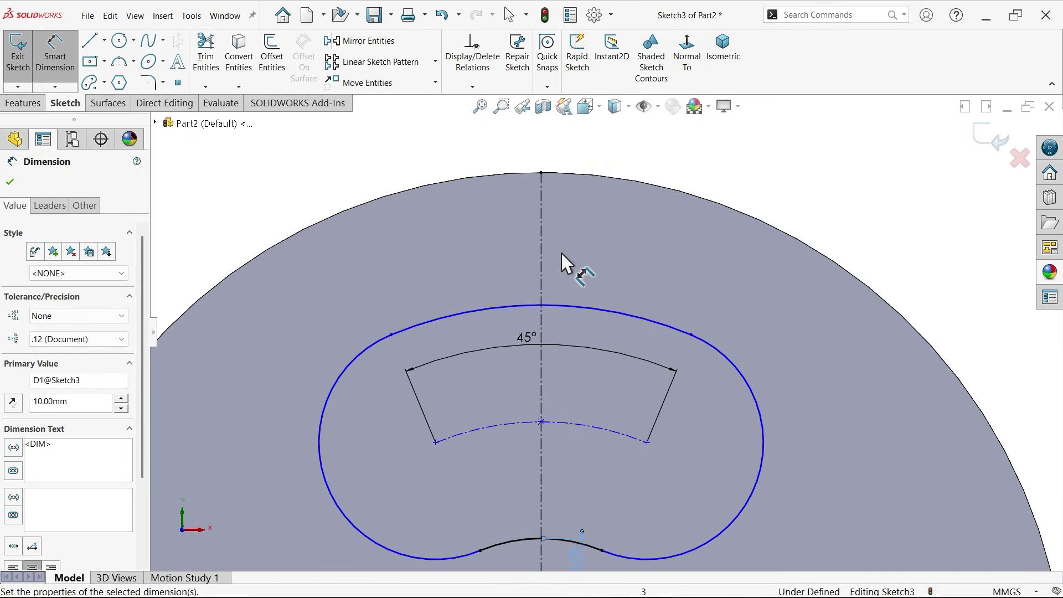
pyautogui.click(546, 309)
pyautogui.click(554, 175)
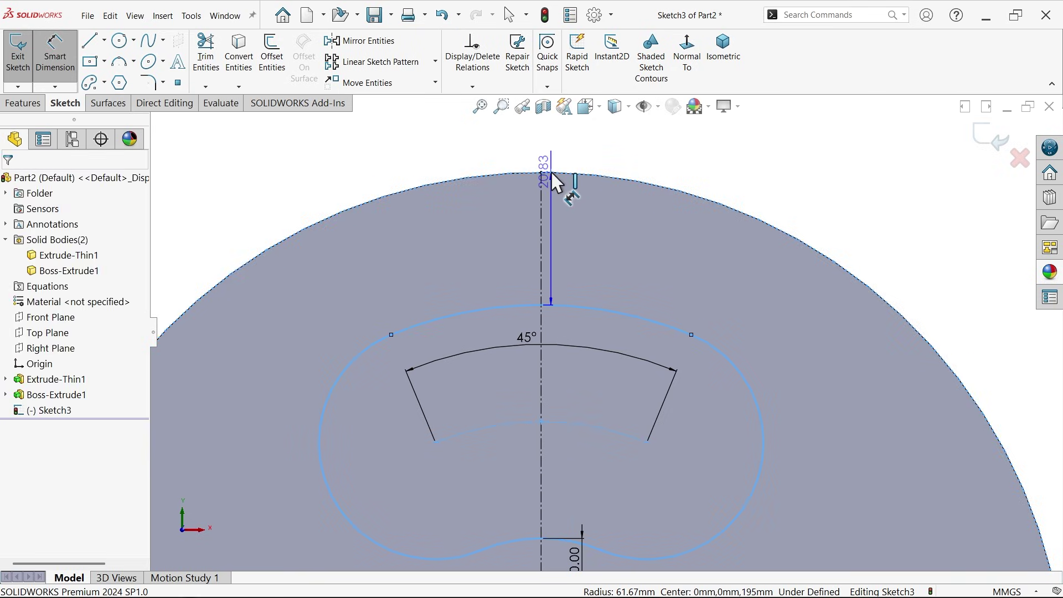
pyautogui.click(660, 148)
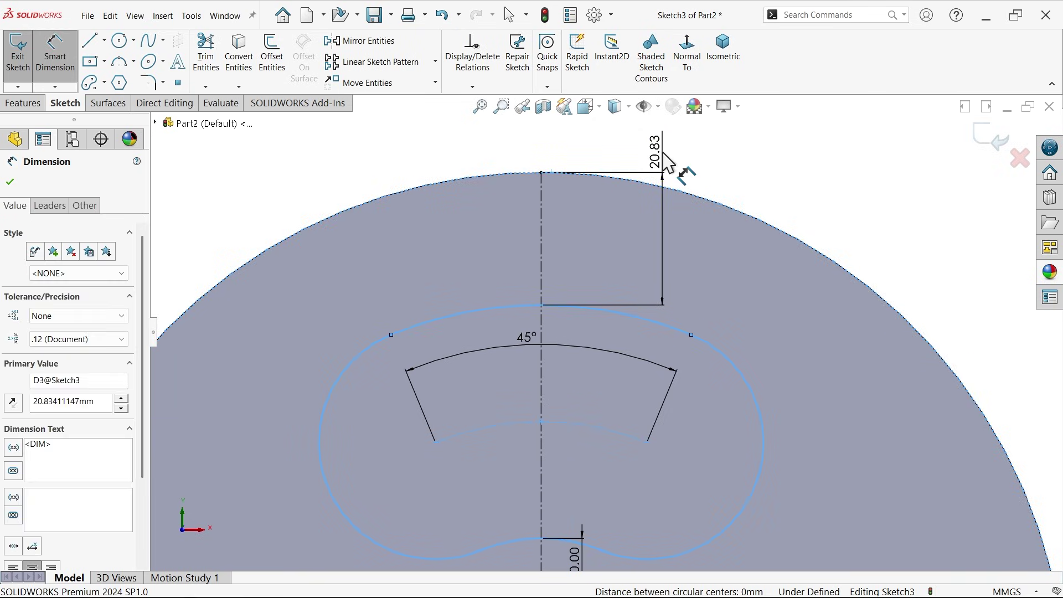
pyautogui.write('17')
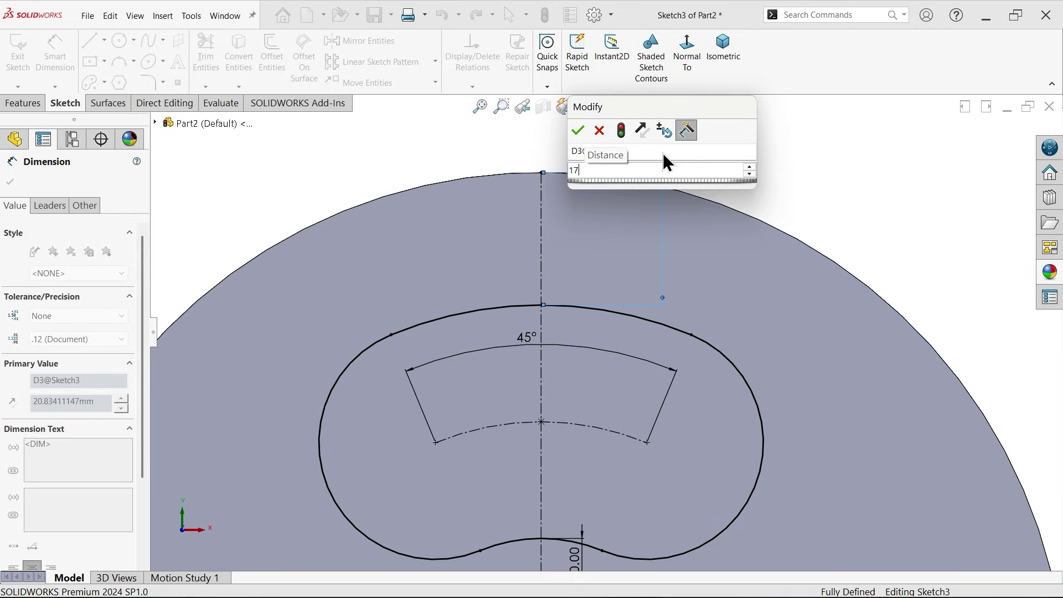
pyautogui.press('Return')
pyautogui.scroll(2, 609, 304)
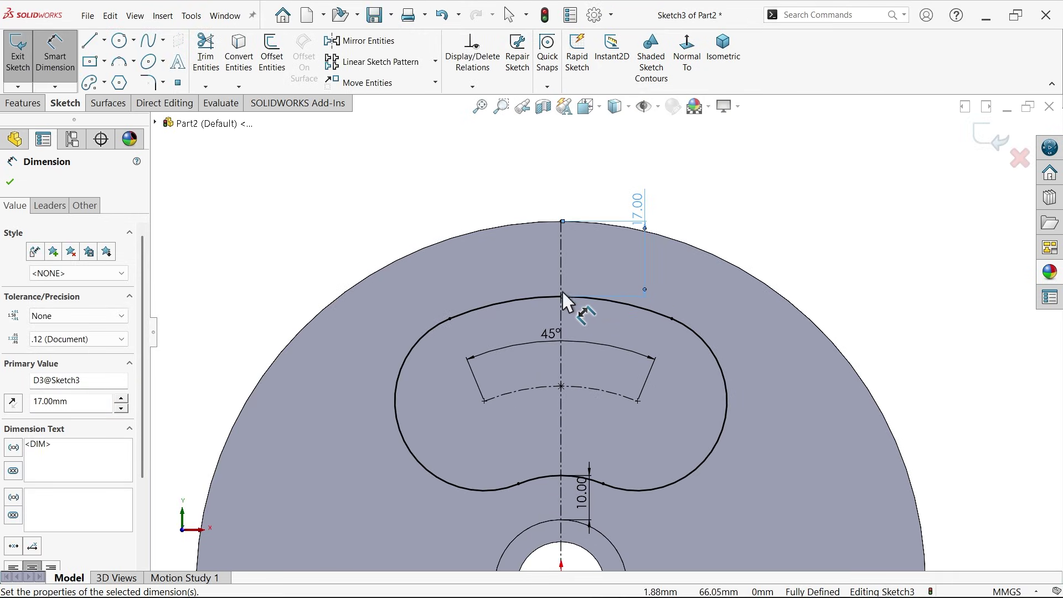
# - Sketch a line from the origin to the left end of the slot's outer arc
pyautogui.click(90, 47)
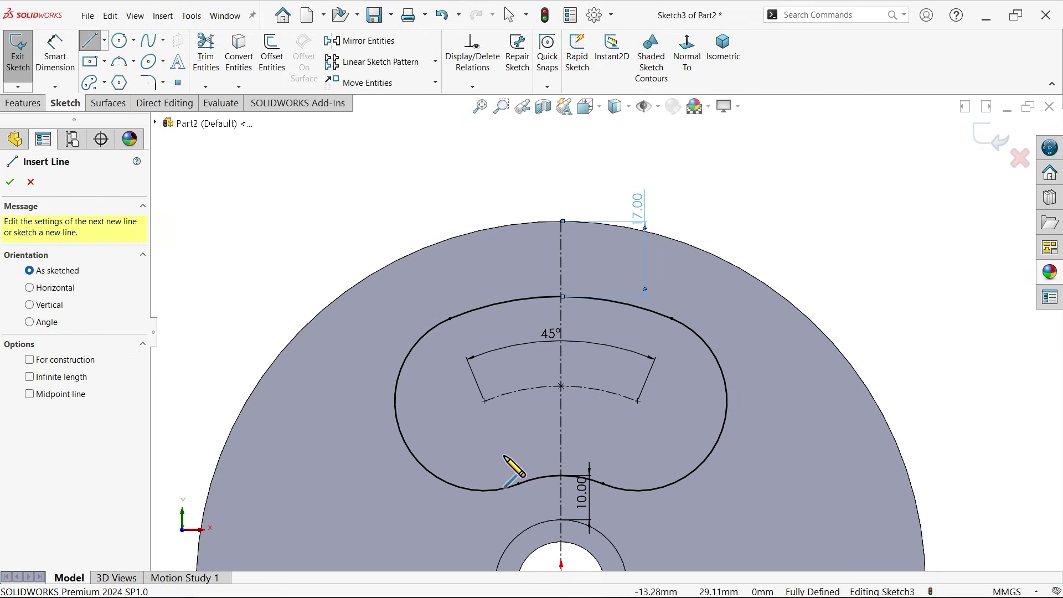
pyautogui.scroll(2, 527, 459)
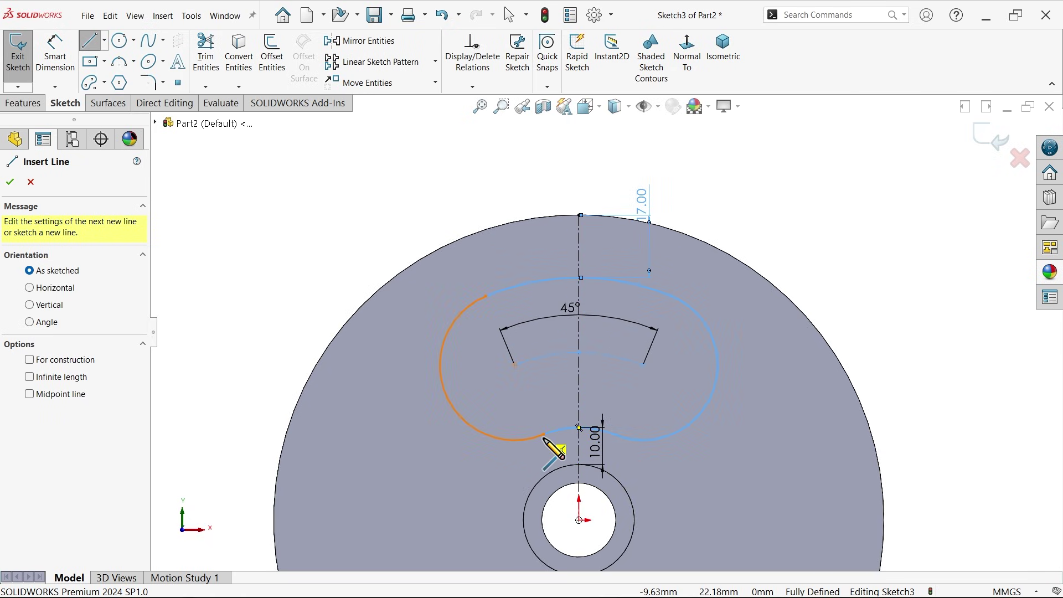
pyautogui.click(579, 521)
pyautogui.click(486, 297)
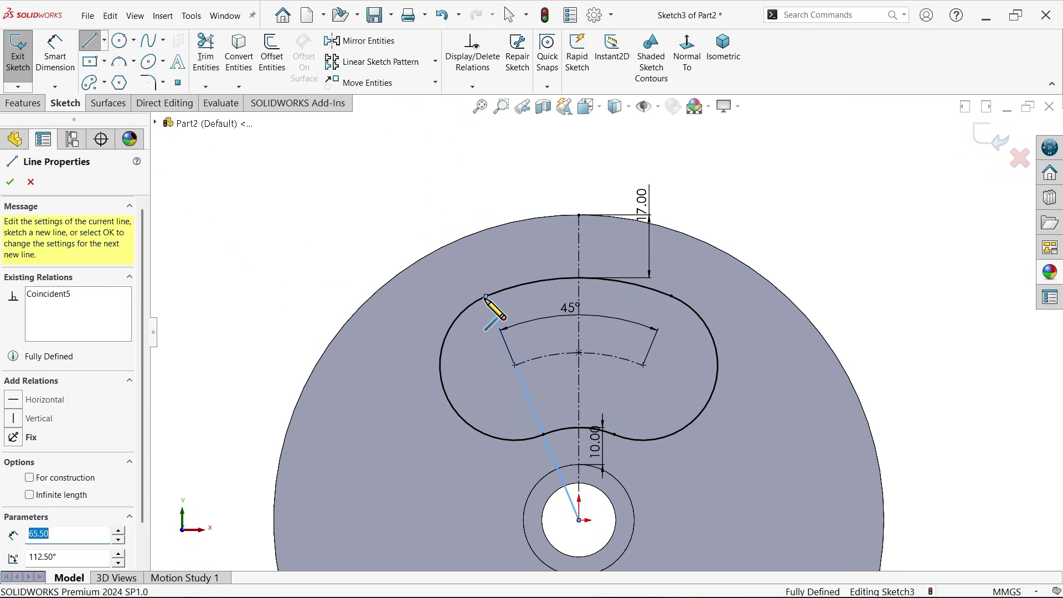
pyautogui.press('Escape')
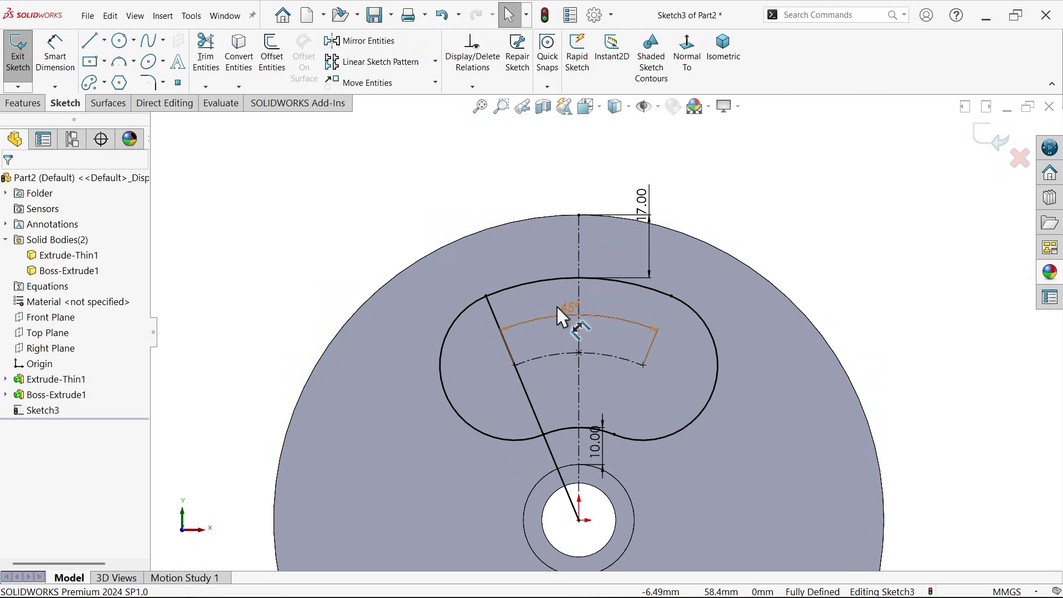
# - Mirror the slanted line about the vertical centerline
pyautogui.scroll(-5, 595, 388)
pyautogui.moveTo(612, 344)
pyautogui.mouseDown()
pyautogui.moveTo(542, 392)
pyautogui.moveTo(433, 427)
pyautogui.mouseUp()
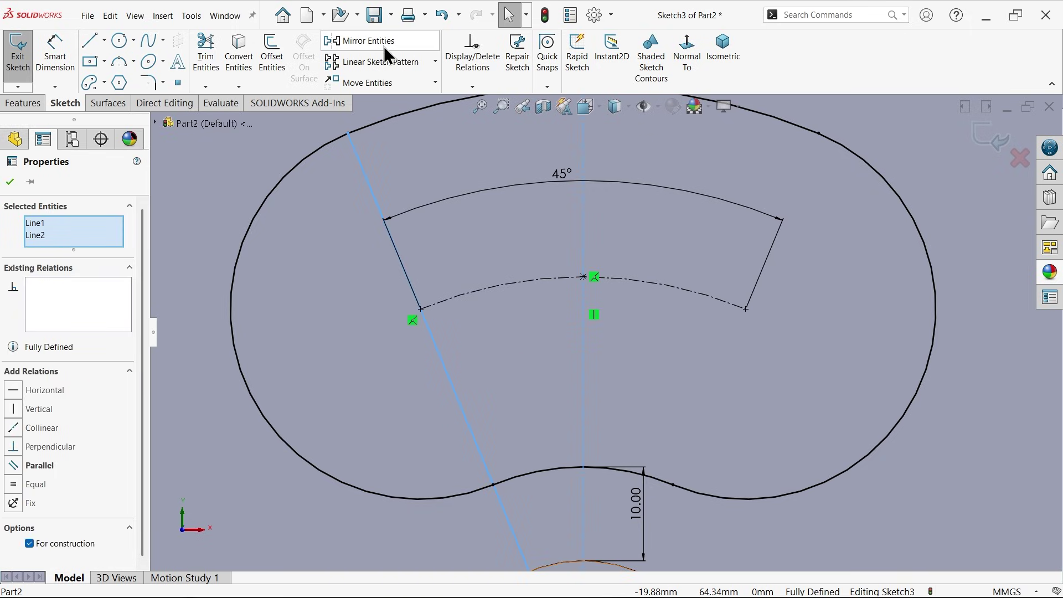
pyautogui.press('Escape')
pyautogui.scroll(4, 776, 302)
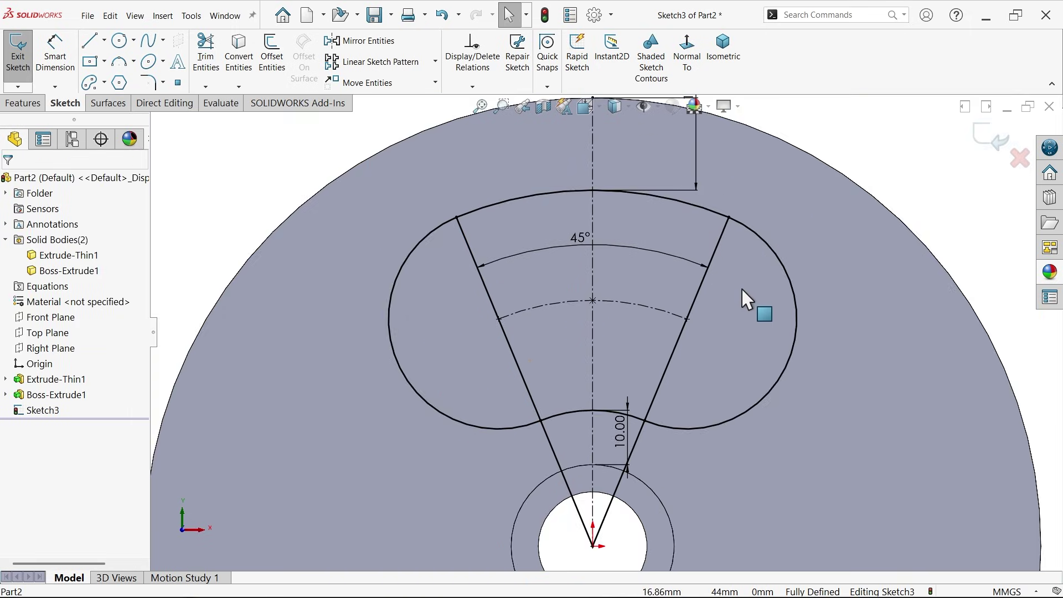
# - Power trim both slanted lines between the origin and the slot's inner arc, keeping the trimmed parts as construction geometry
pyautogui.scroll(-4, 576, 429)
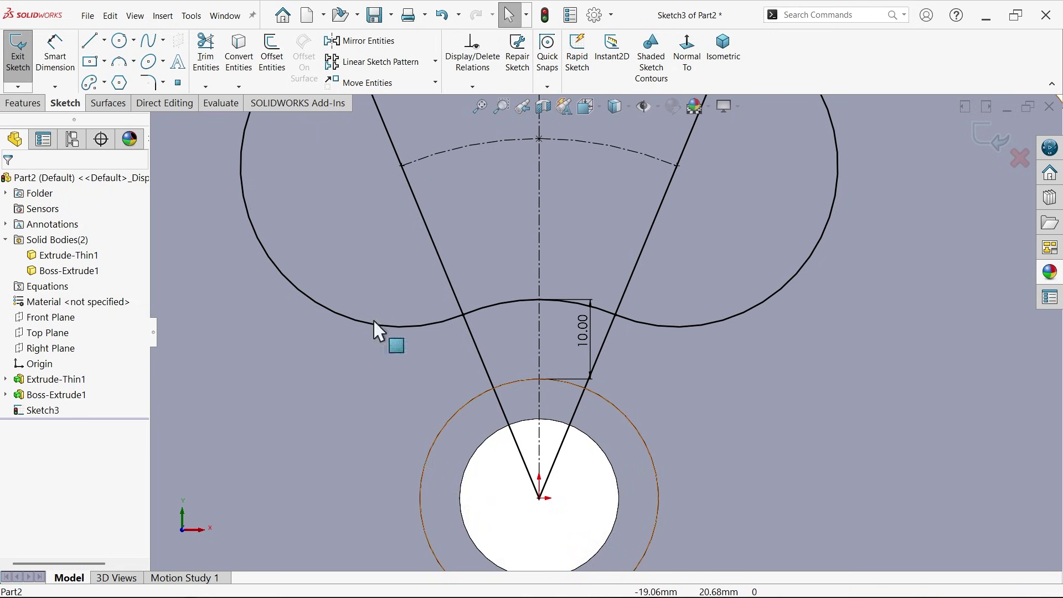
pyautogui.click(211, 65)
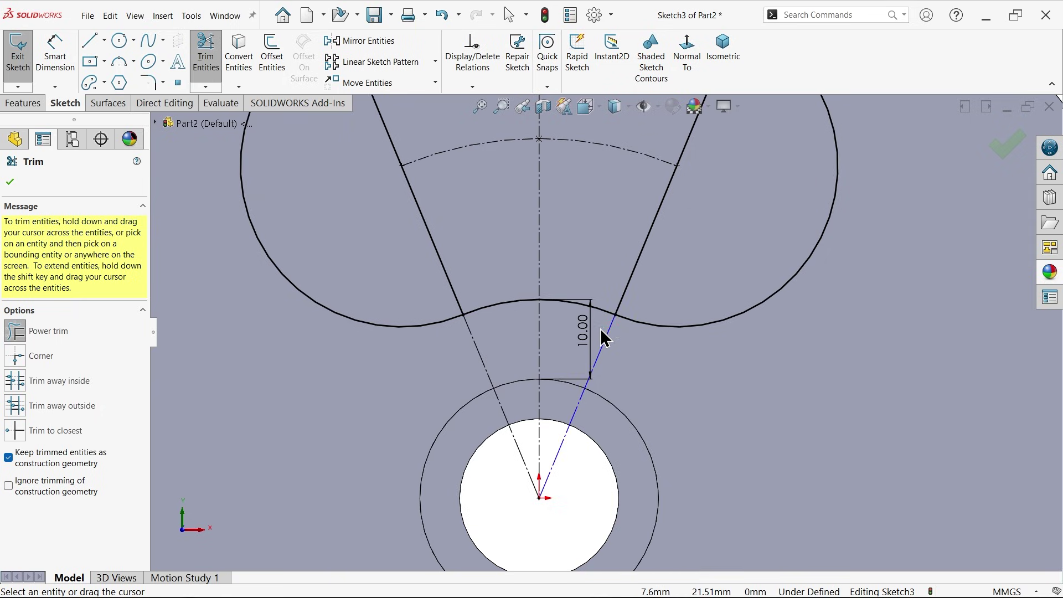
pyautogui.scroll(4, 563, 345)
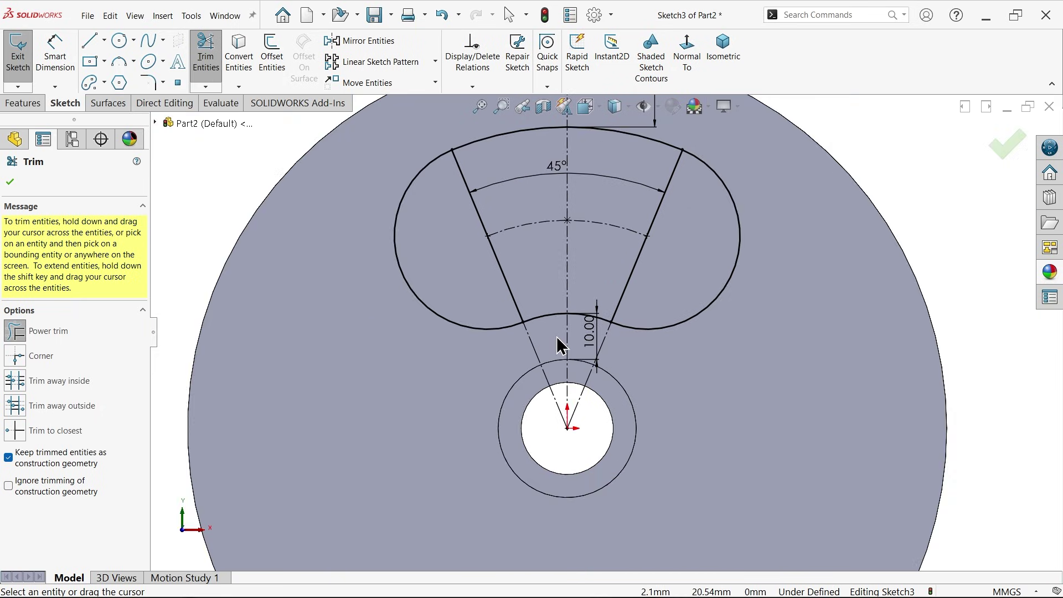
pyautogui.scroll(2, 596, 204)
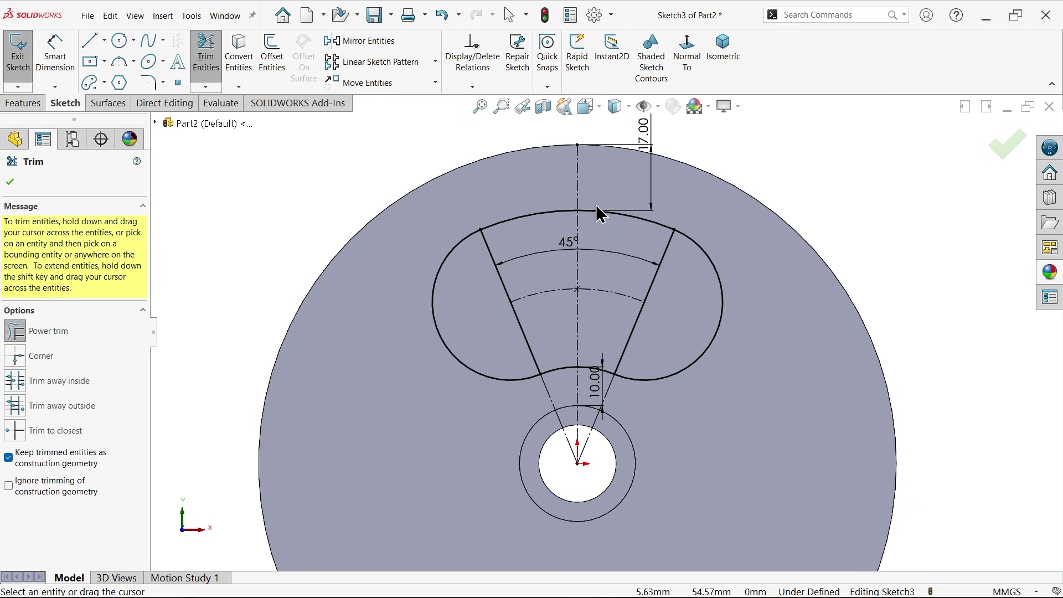
# - Trim the slot's left rounded end into construction geometry and close the Trim tool
pyautogui.scroll(-2, 596, 204)
pyautogui.scroll(-2, 574, 314)
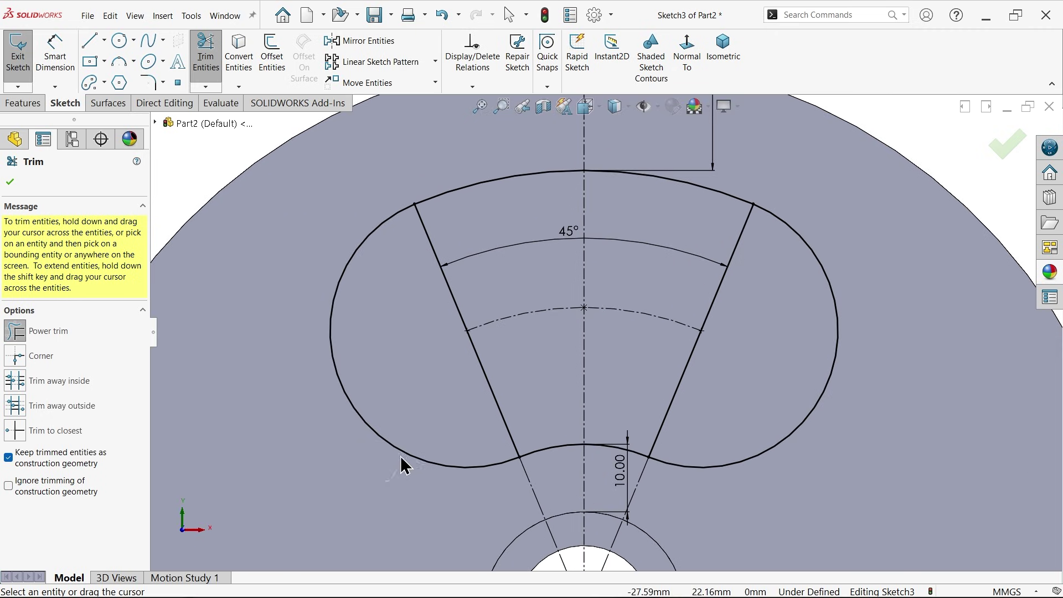
pyautogui.moveTo(388, 481); pyautogui.dragTo(419, 427)
pyautogui.click(562, 309)
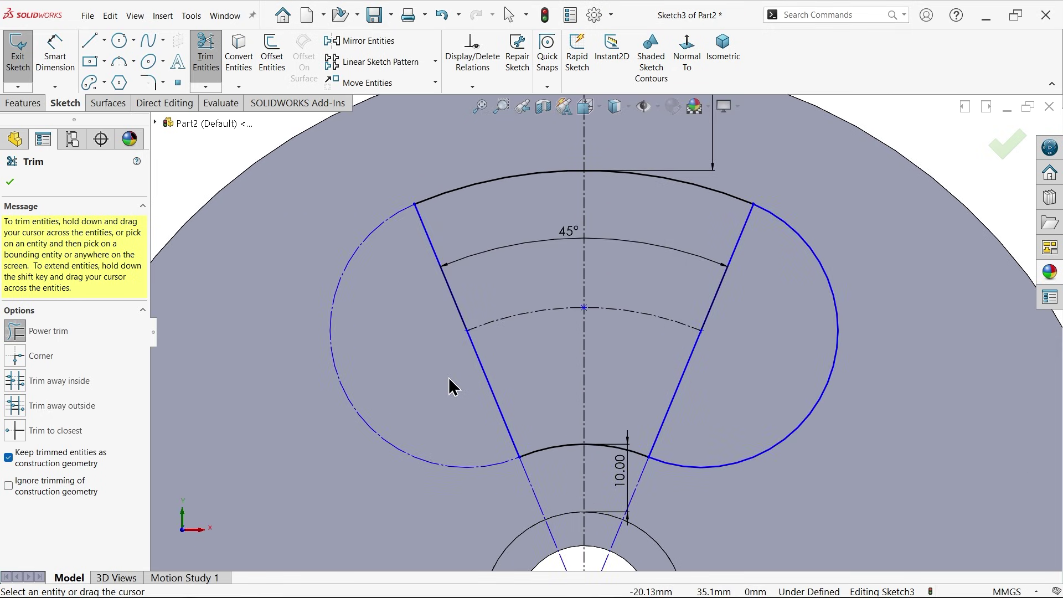
pyautogui.scroll(2, 486, 338)
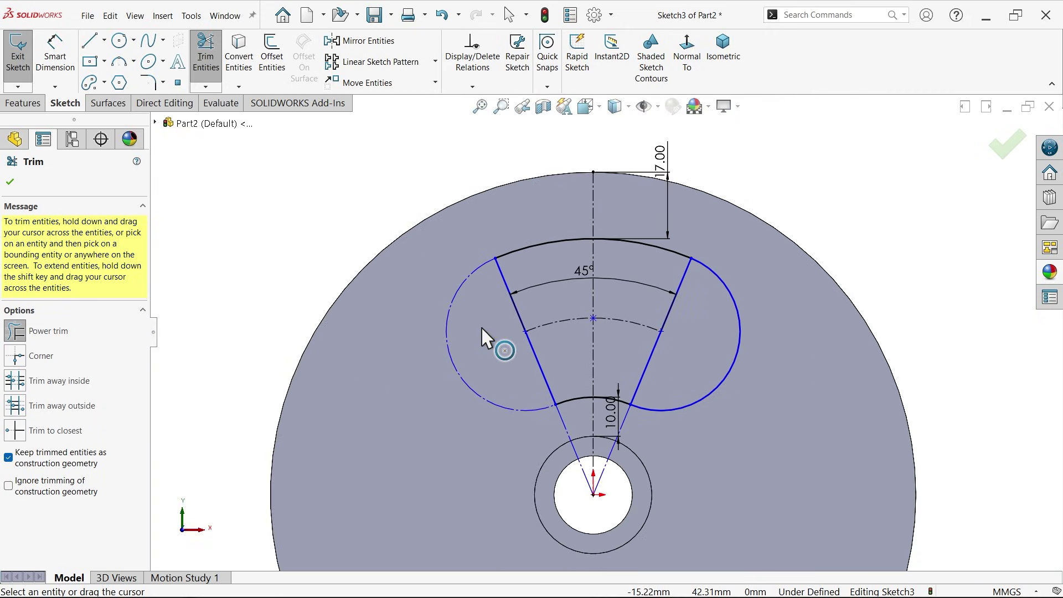
pyautogui.click(11, 184)
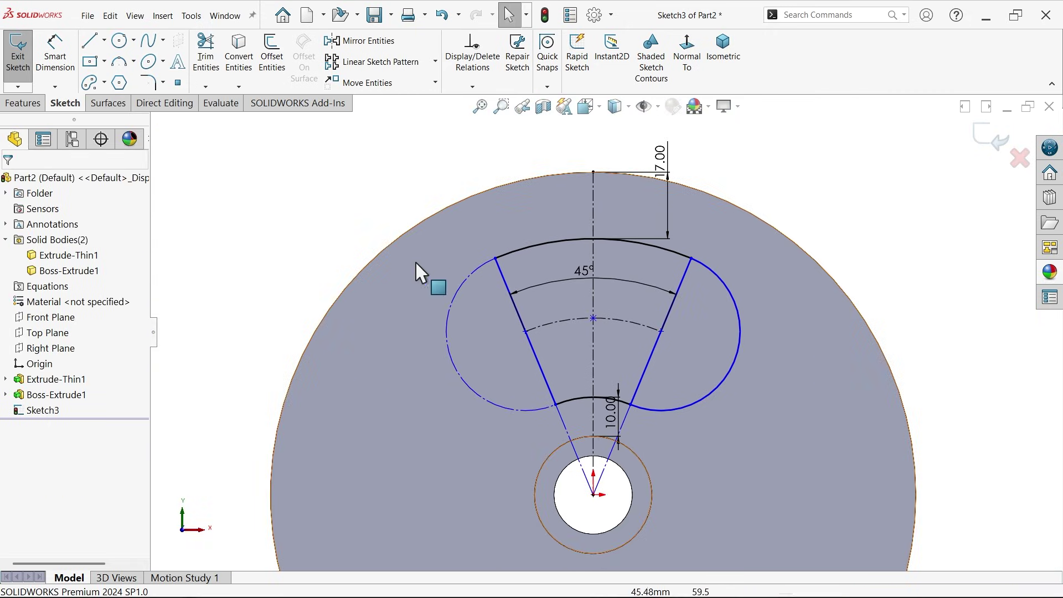
# - Move the slot's 45° angle dimension outward, beyond the disc's upper edge
pyautogui.scroll(-2, 543, 277)
pyautogui.moveTo(607, 331); pyautogui.dragTo(620, 142)
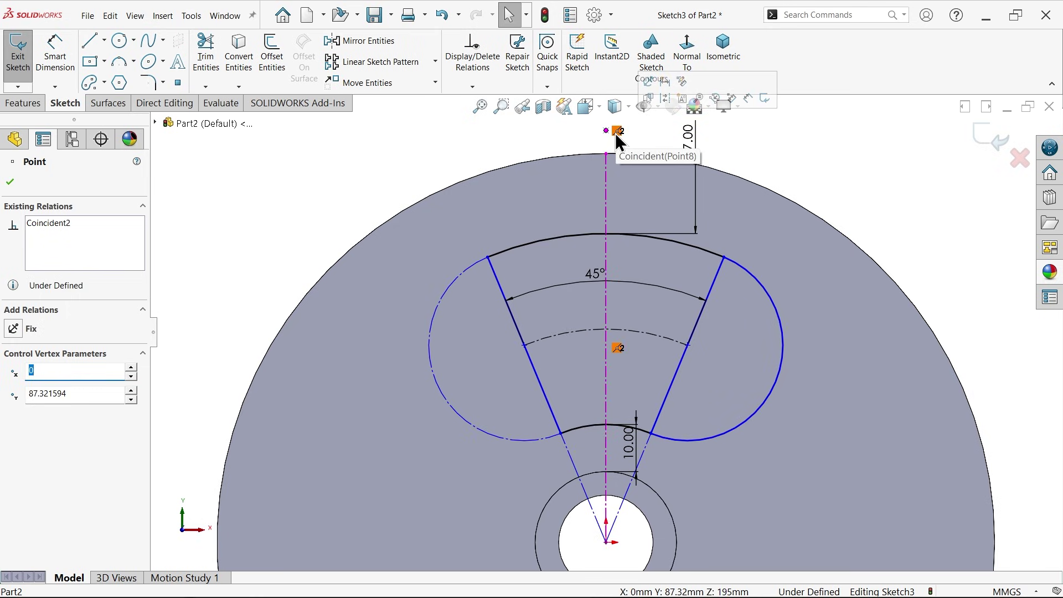
pyautogui.press('Escape')
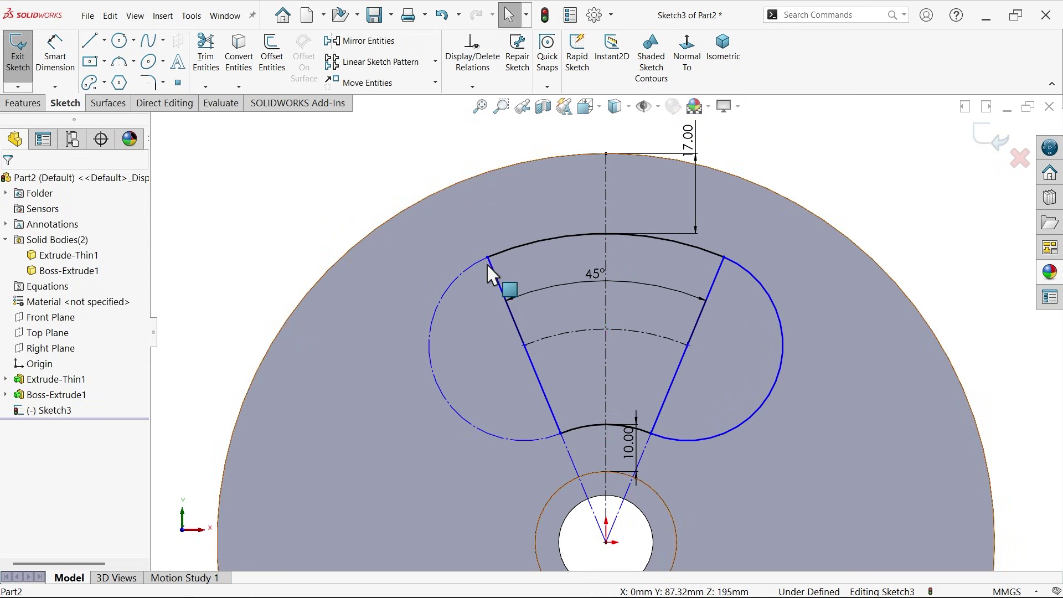
pyautogui.moveTo(593, 285); pyautogui.dragTo(590, 144)
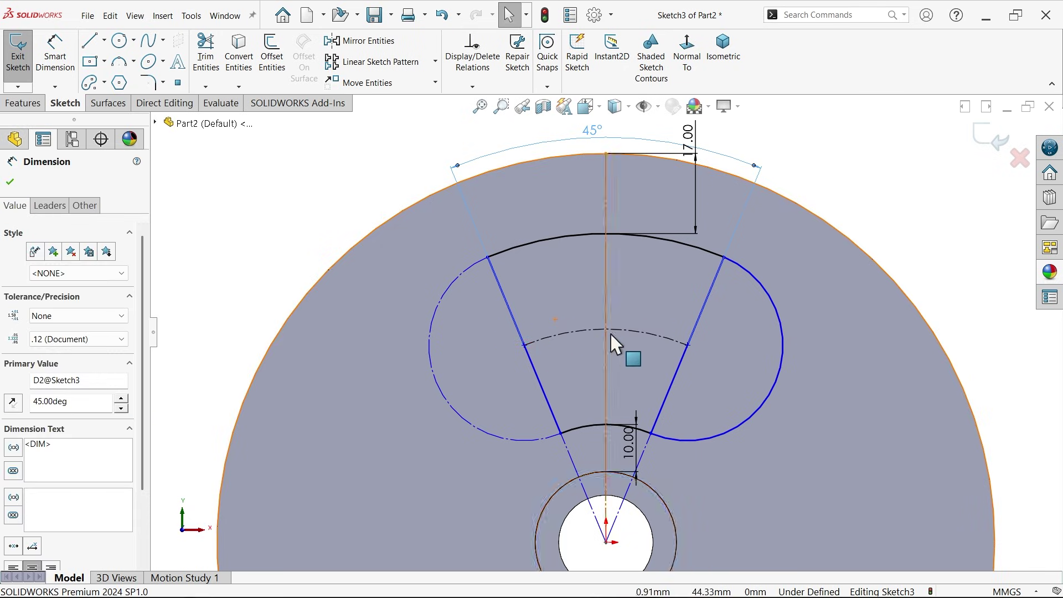
# - Make the two endpoints of the slot's center arc symmetric about the vertical centerline
pyautogui.click(687, 345)
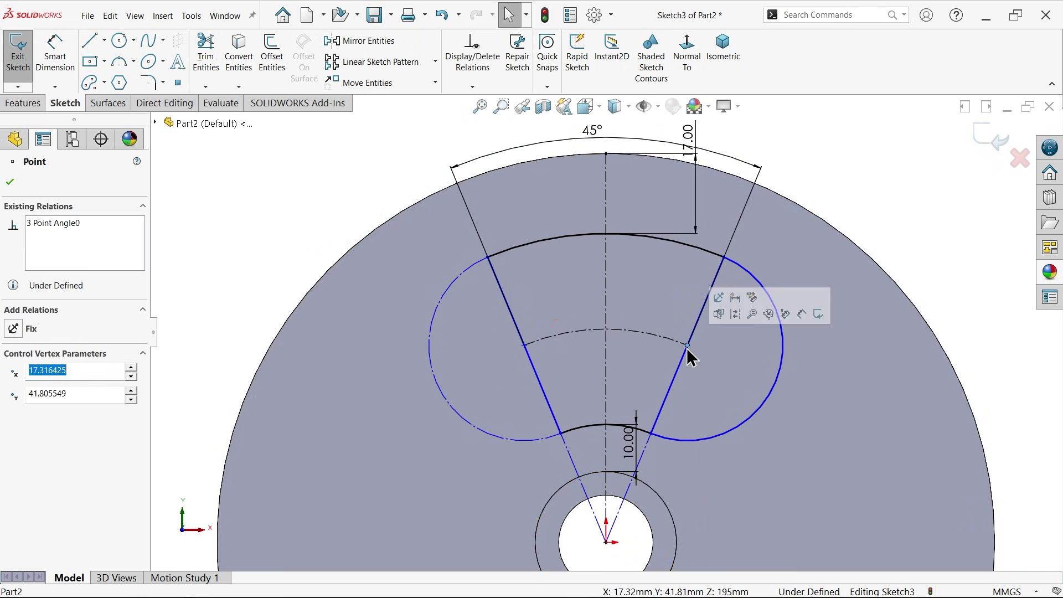
pyautogui.keyDown('ctrl'); pyautogui.click(524, 347); pyautogui.keyUp('ctrl')
pyautogui.keyDown('ctrl'); pyautogui.click(605, 343); pyautogui.keyUp('ctrl')
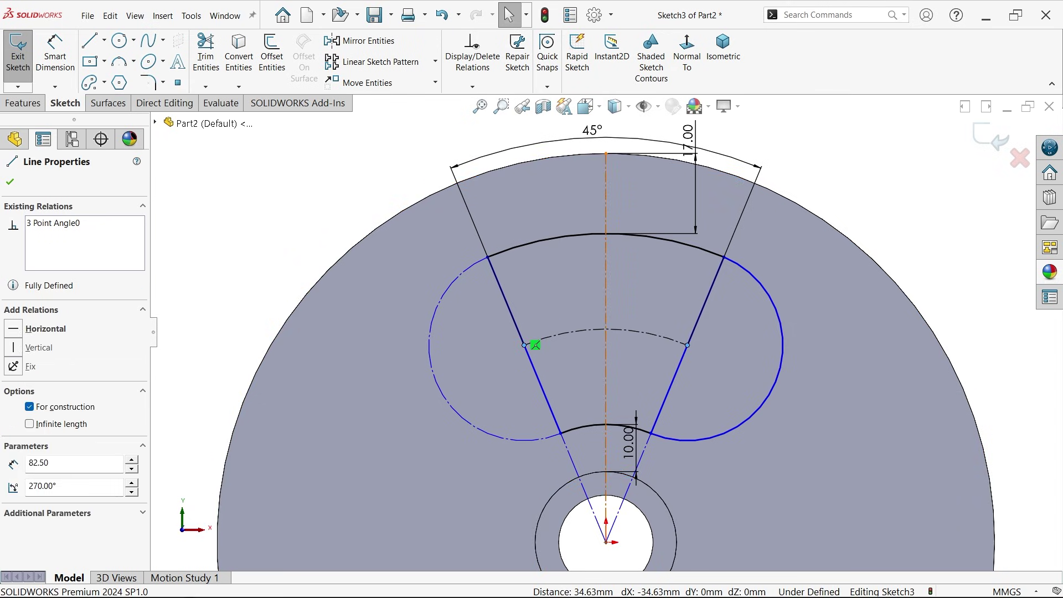
pyautogui.click(637, 298)
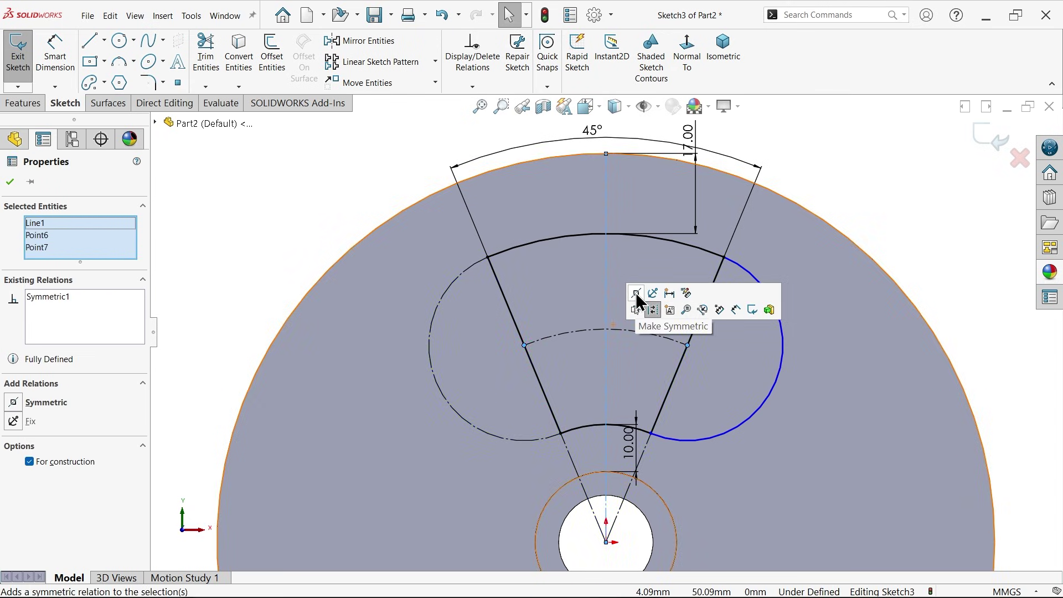
pyautogui.click(256, 190)
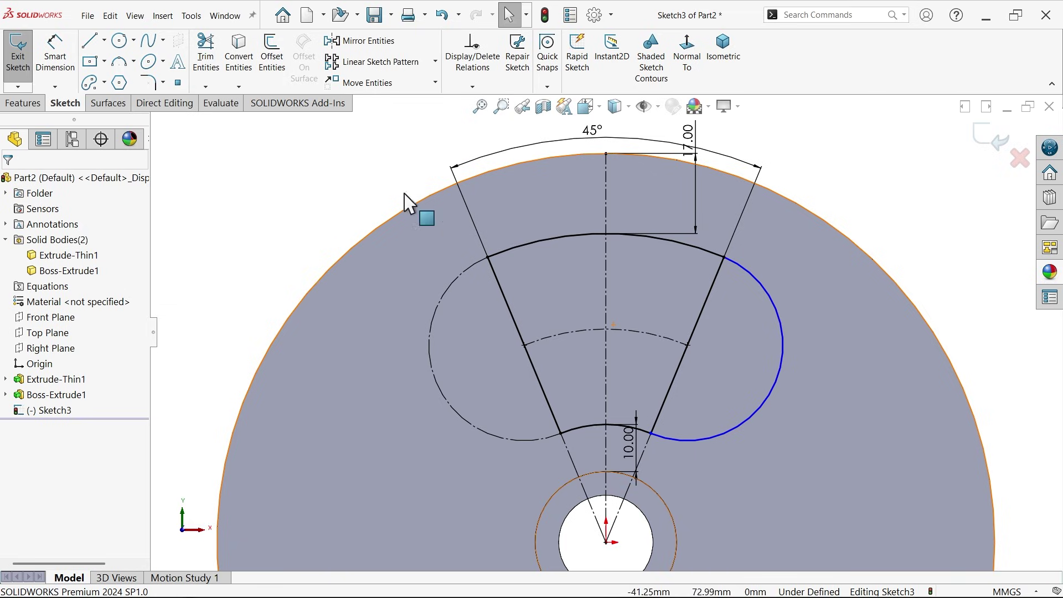
# - Trim the slot's right rounded end into construction geometry
pyautogui.click(205, 52)
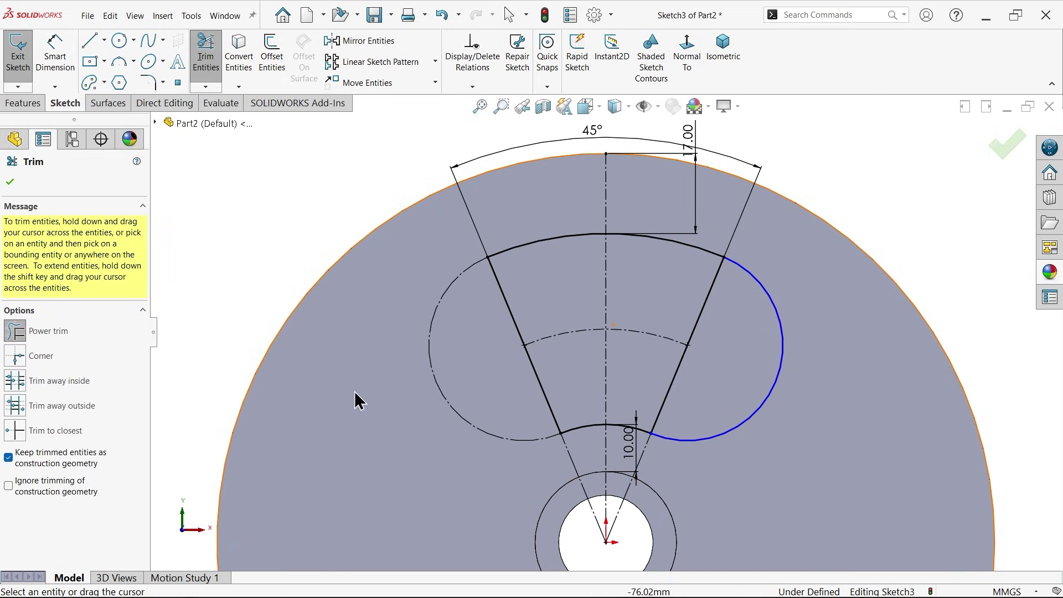
pyautogui.moveTo(831, 451); pyautogui.dragTo(745, 397)
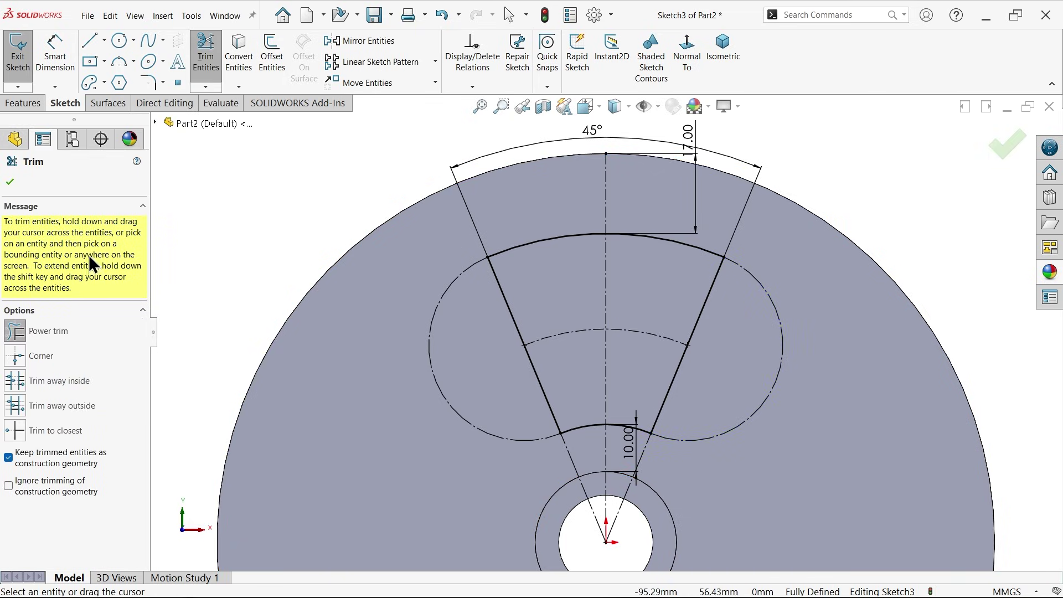
# - Finish trimming and cut the sector-shaped window through the disc with an Extruded Cut using the Up To Next end condition
pyautogui.click(9, 186)
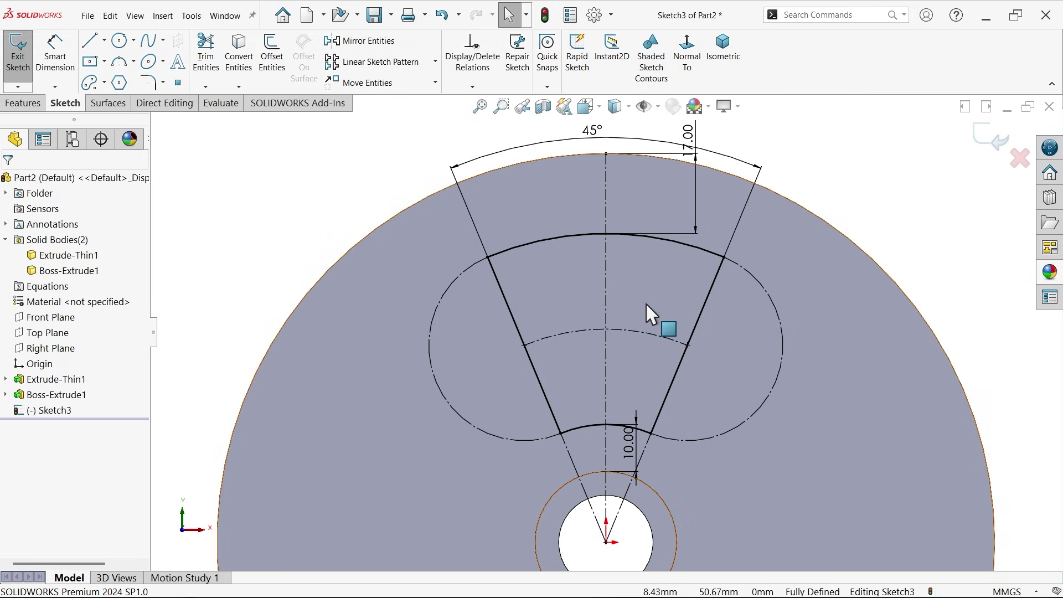
pyautogui.click(22, 103)
pyautogui.click(205, 53)
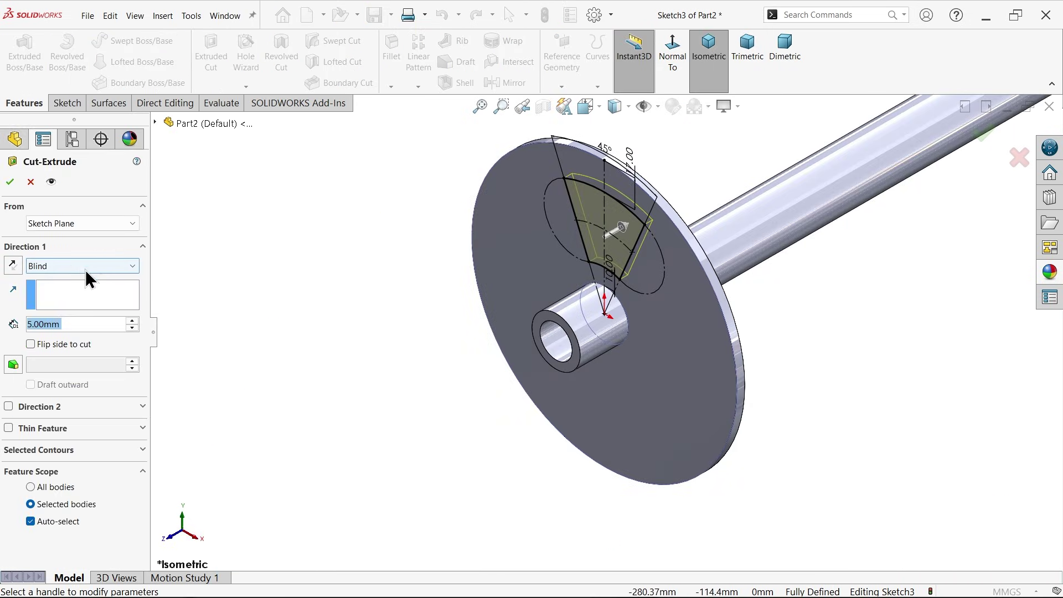
pyautogui.click(80, 267)
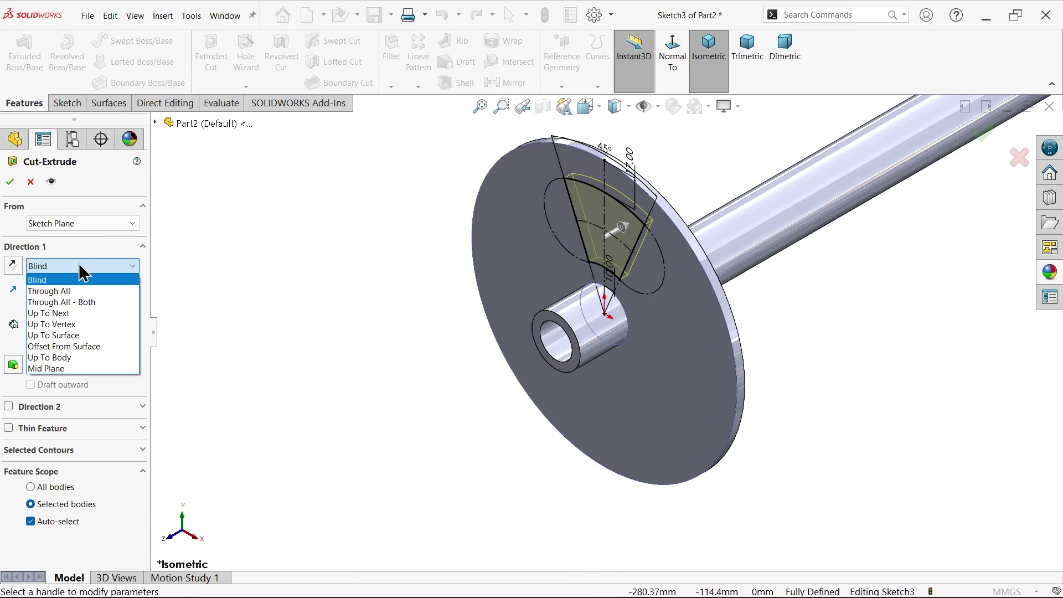
pyautogui.click(64, 316)
pyautogui.scroll(-3, 657, 228)
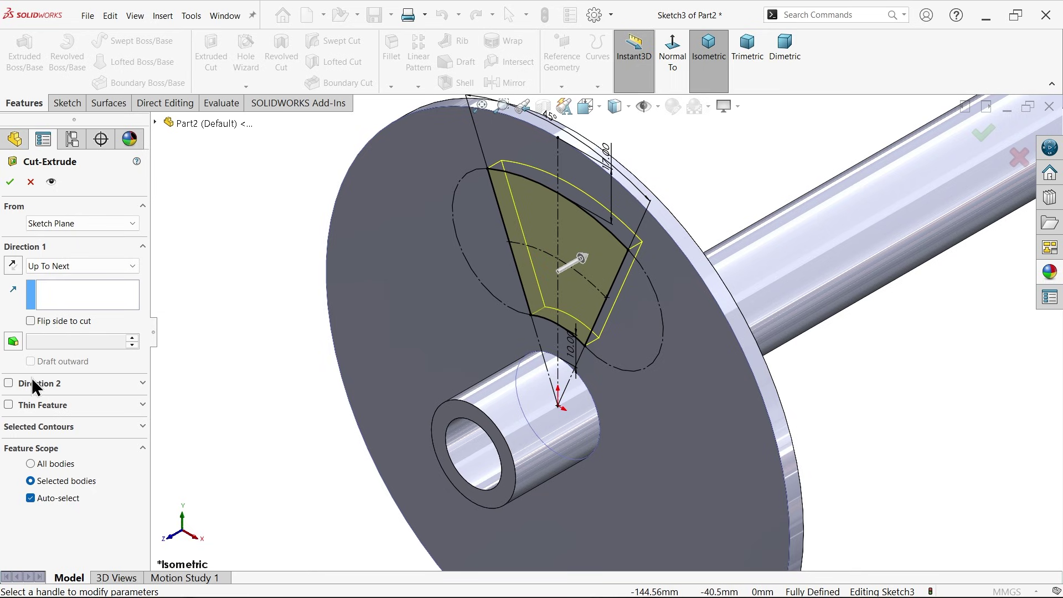
pyautogui.click(9, 182)
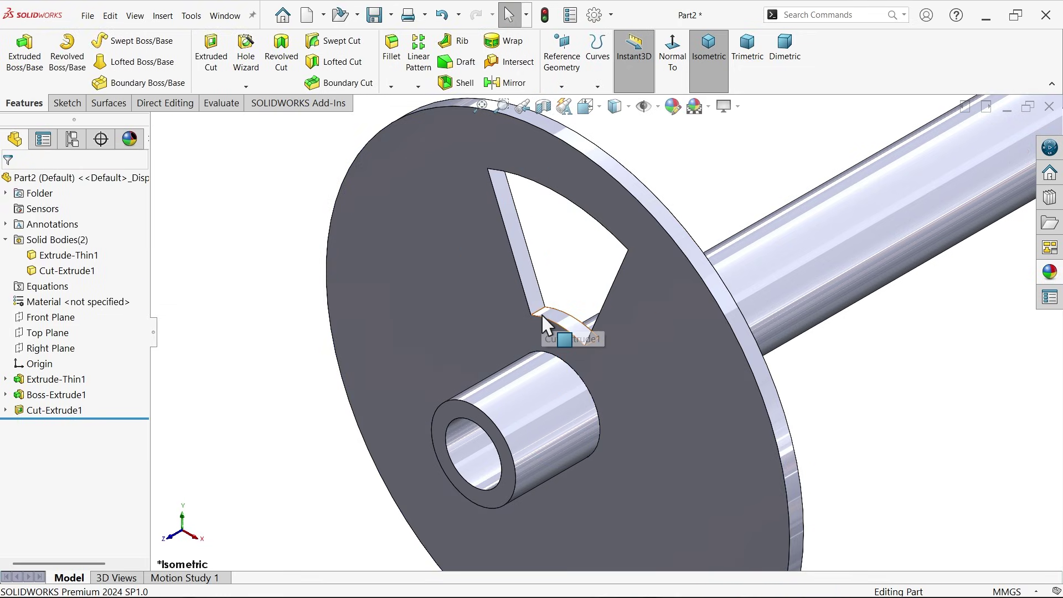
# - Fillet all four corner edges of the sector-shaped window with a symmetric 5 mm radius
pyautogui.click(391, 59)
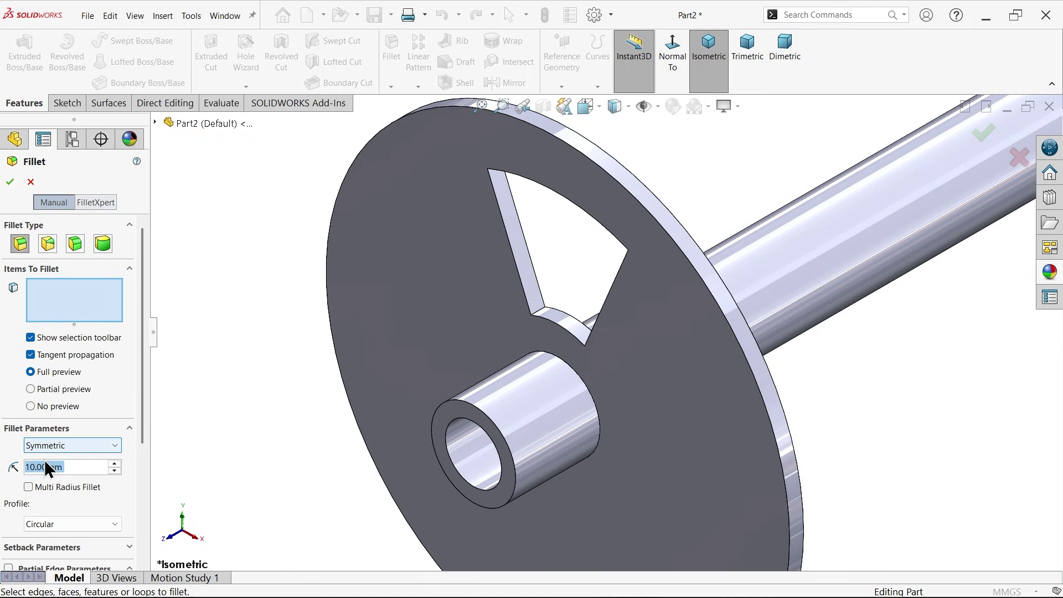
pyautogui.write('5')
pyautogui.press('Return')
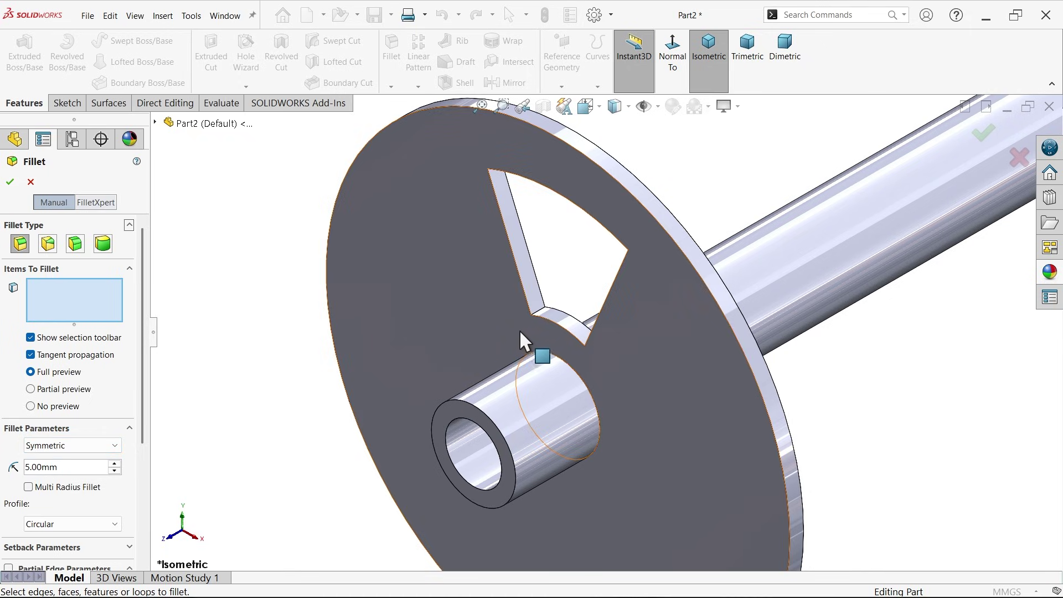
pyautogui.click(540, 308)
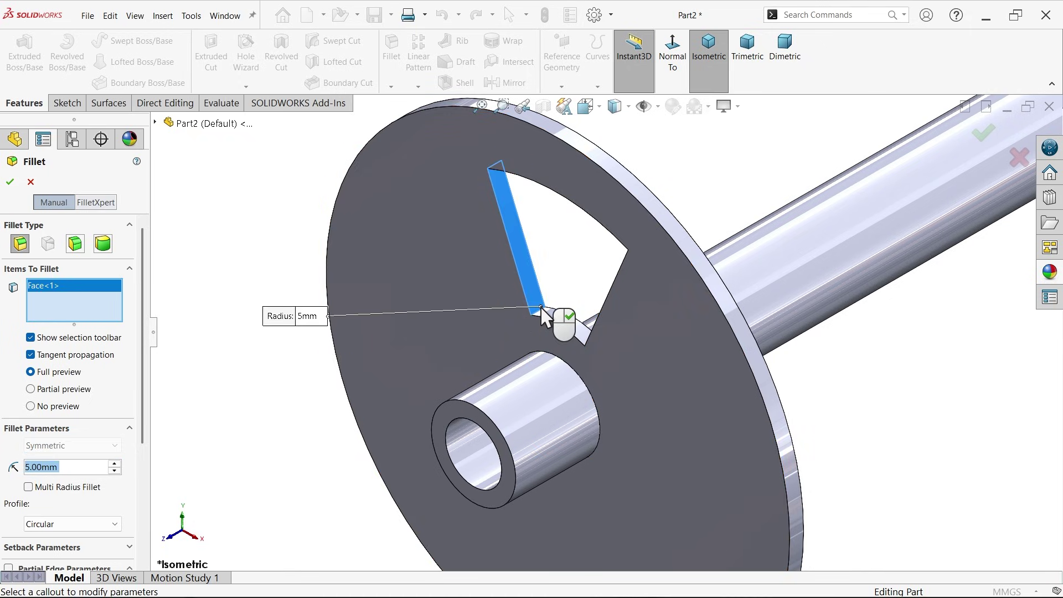
pyautogui.rightClick(63, 303)
pyautogui.click(108, 312)
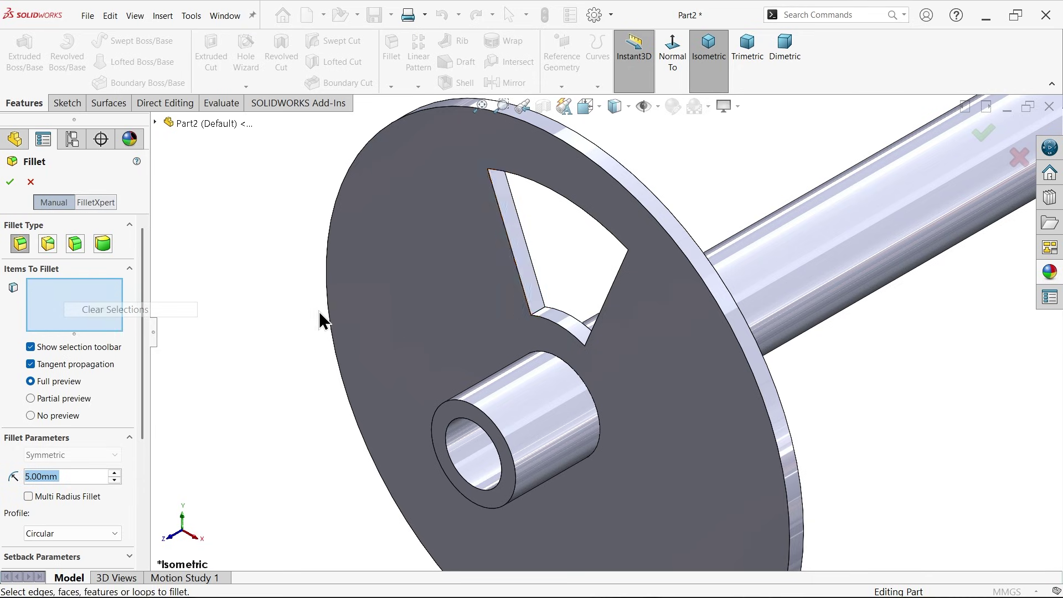
pyautogui.click(541, 310)
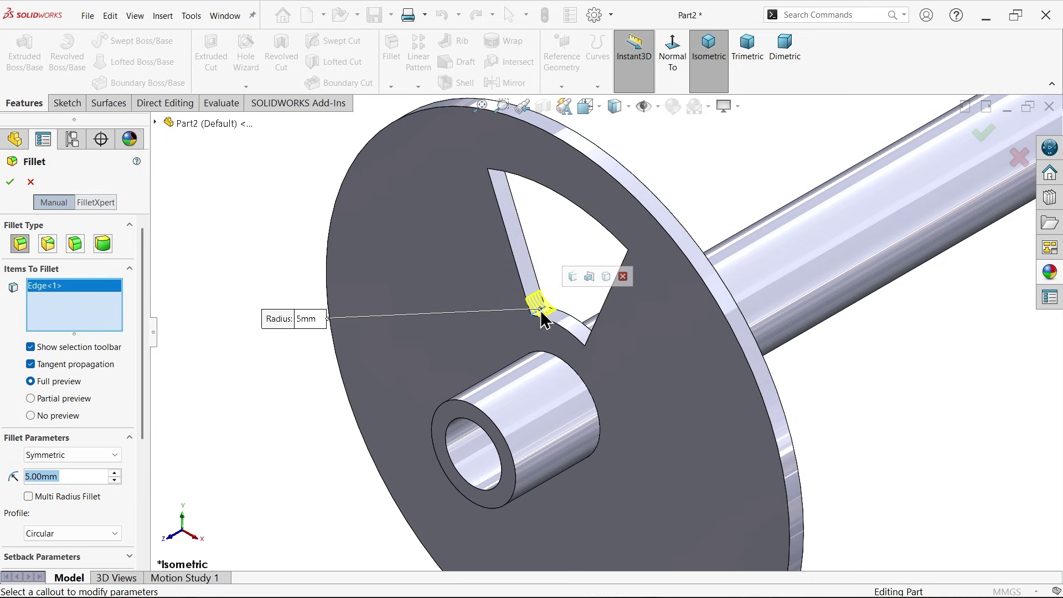
pyautogui.click(574, 278)
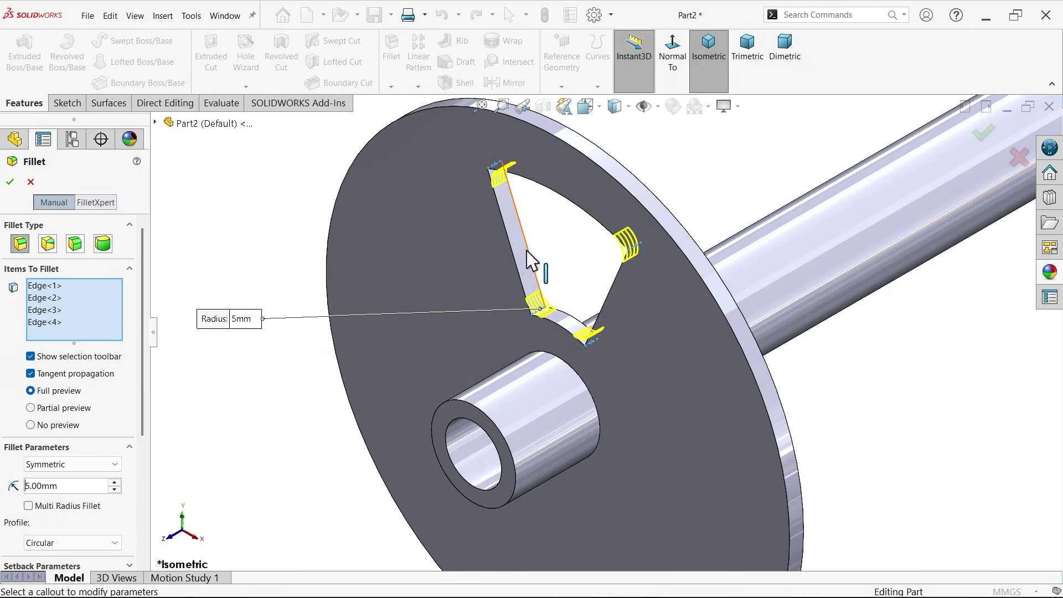
pyautogui.click(8, 180)
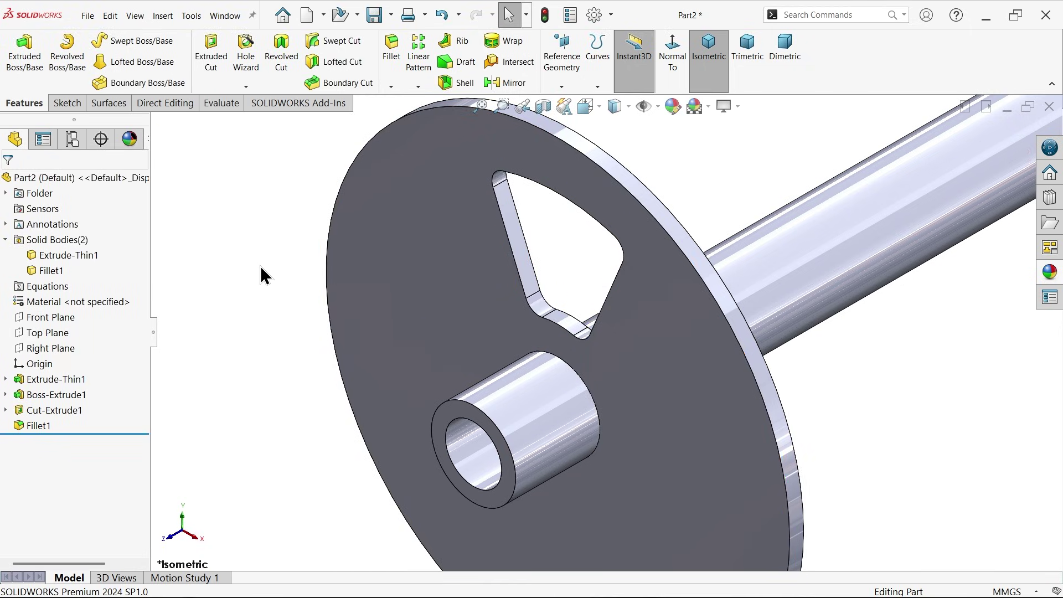
# - Circular-pattern the window cut and its corner fillet around the shaft's cylindrical face as 6 equally spaced instances over 360°
pyautogui.press('f')
pyautogui.scroll(-3, 648, 367)
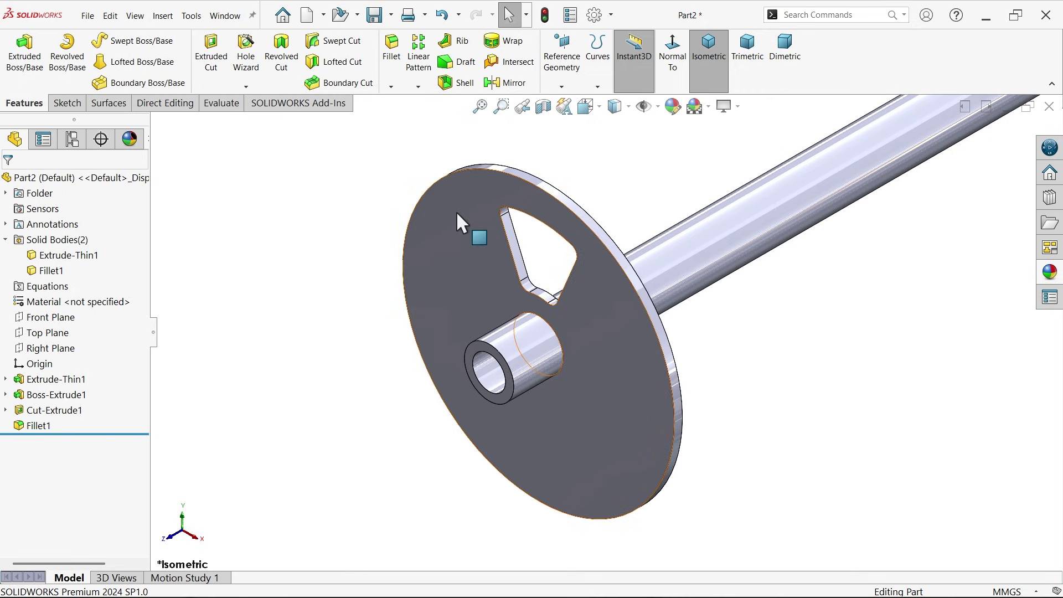
pyautogui.click(420, 87)
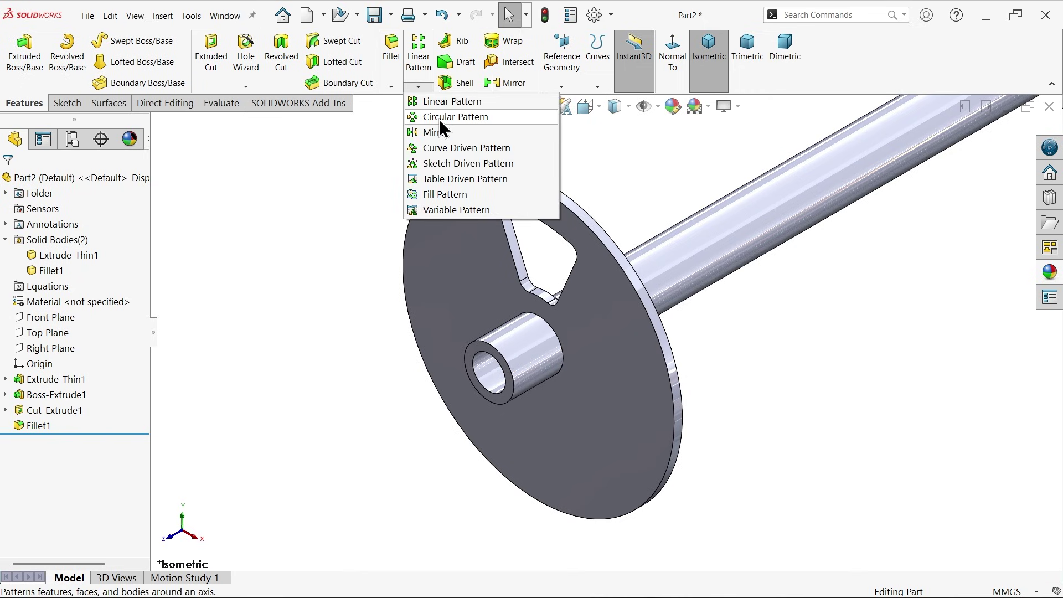
pyautogui.click(439, 118)
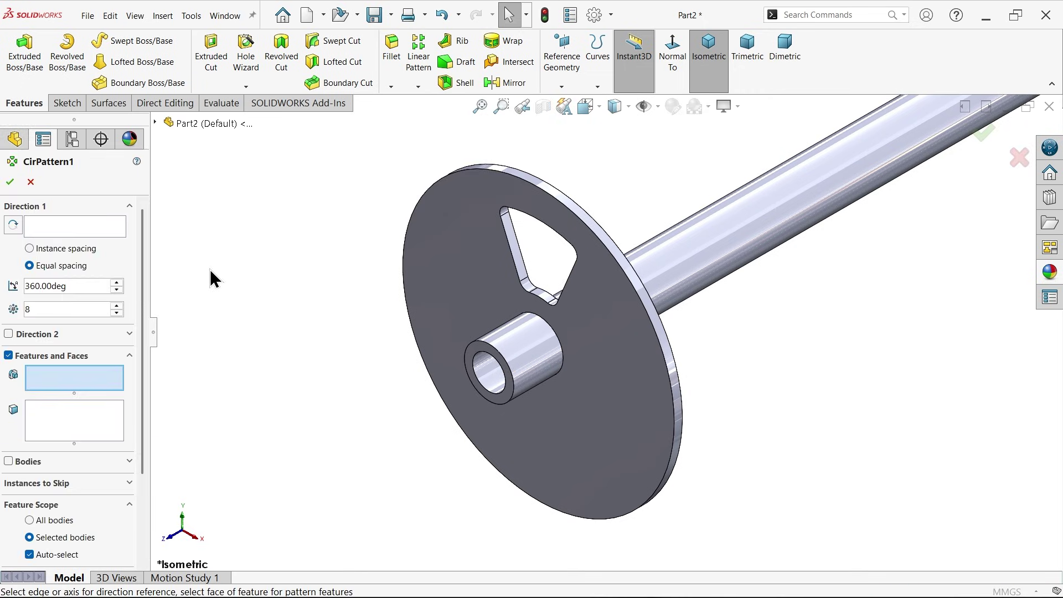
pyautogui.click(51, 228)
pyautogui.click(527, 353)
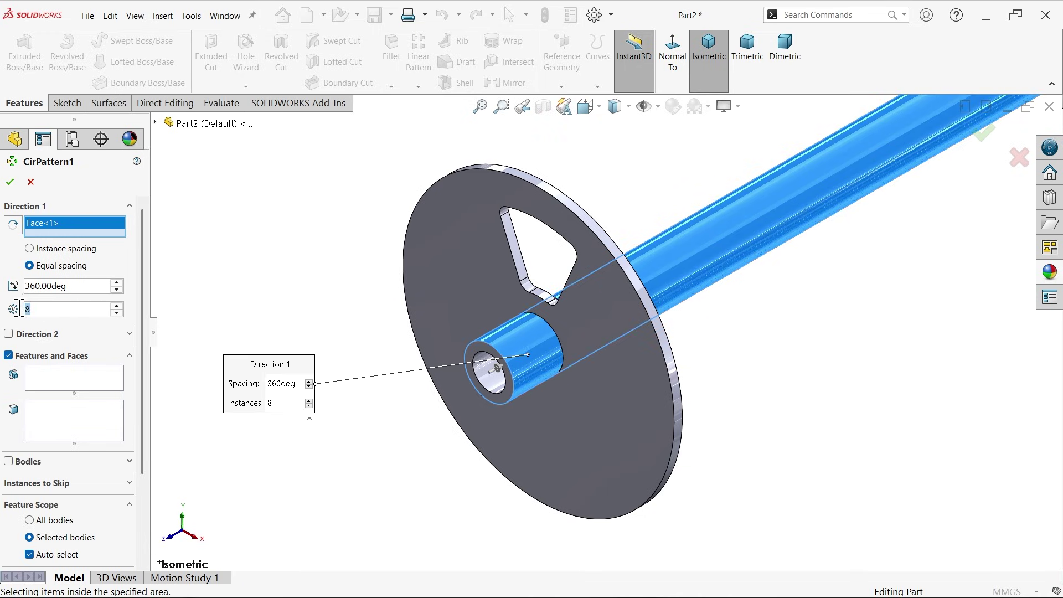
pyautogui.write('6')
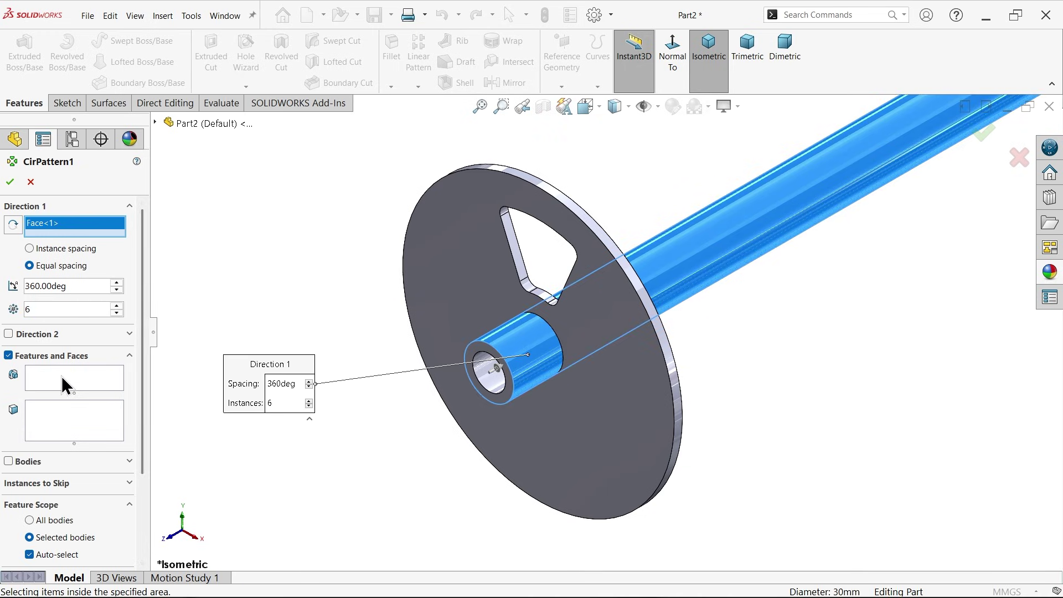
pyautogui.click(64, 382)
pyautogui.scroll(-5, 573, 306)
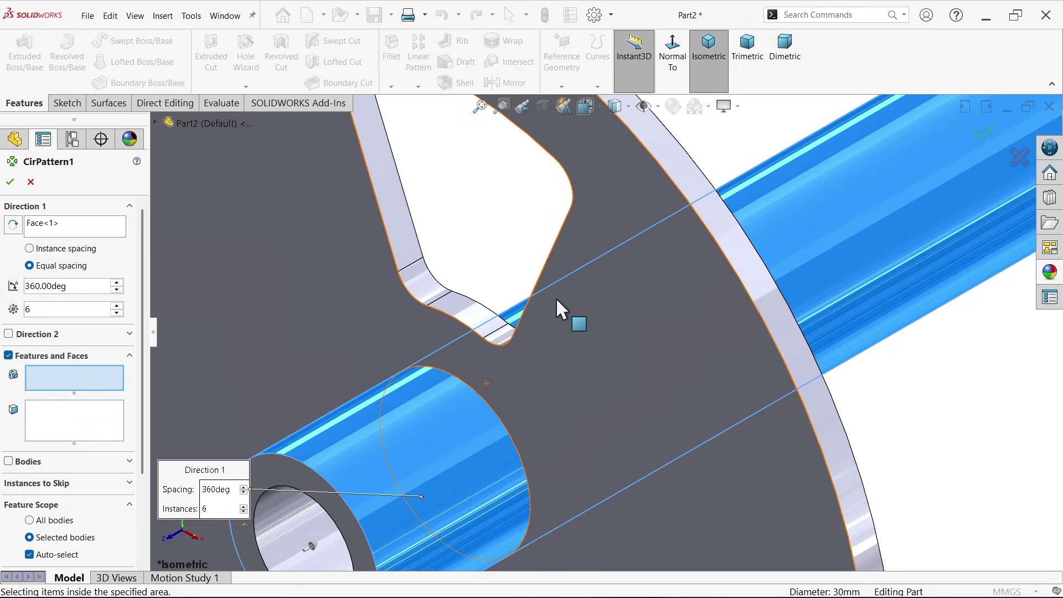
pyautogui.click(436, 298)
pyautogui.click(412, 265)
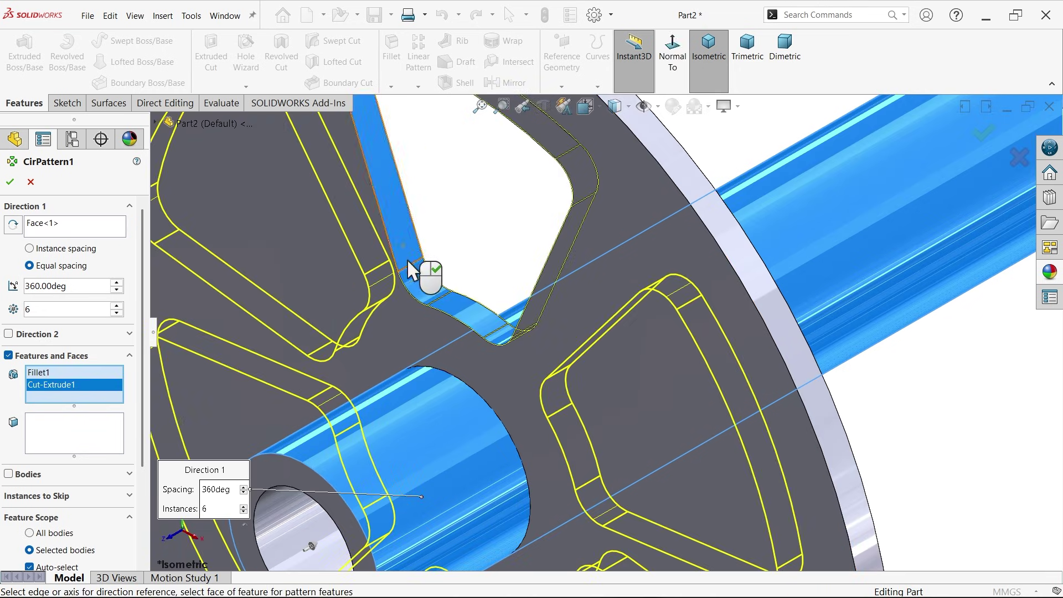
pyautogui.scroll(5, 434, 287)
pyautogui.scroll(-3, 626, 412)
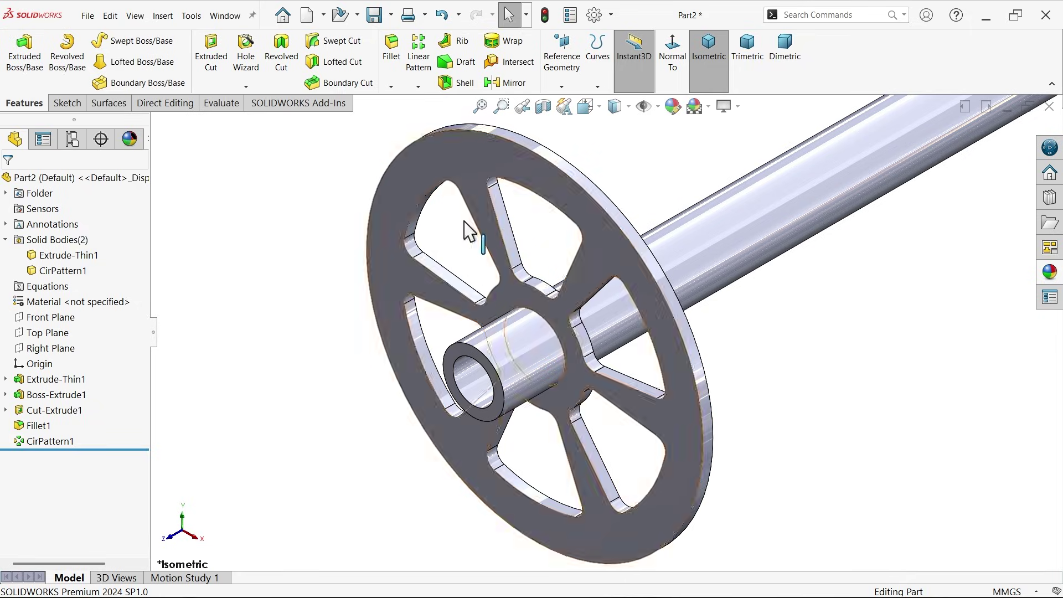
# - Make one copy of the windowed disc body, offset 120 mm along Z in the reversed direction, inward along the shaft
pyautogui.click(166, 104)
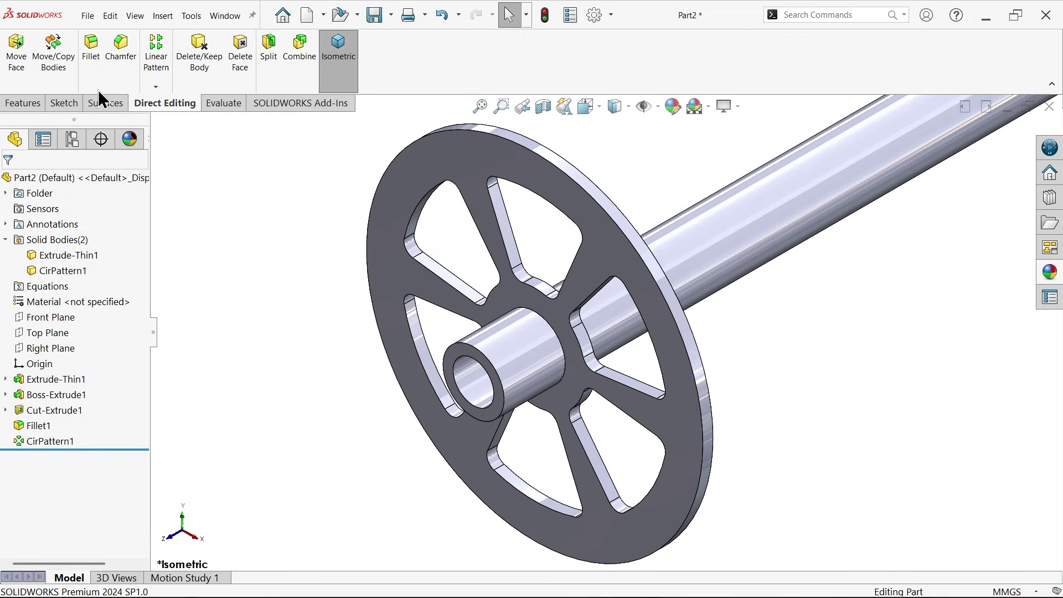
pyautogui.click(49, 64)
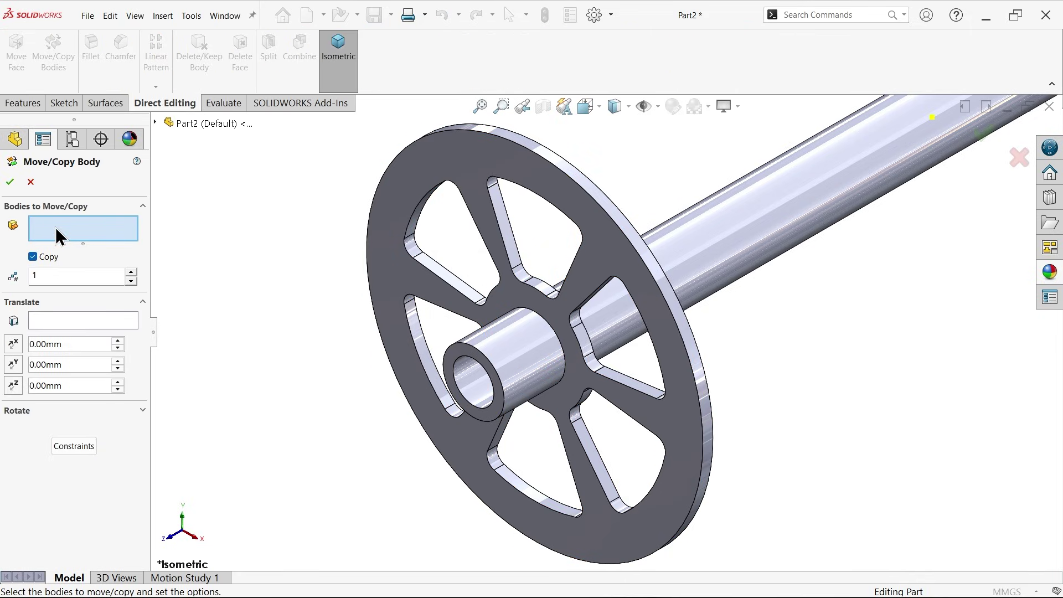
pyautogui.click(480, 249)
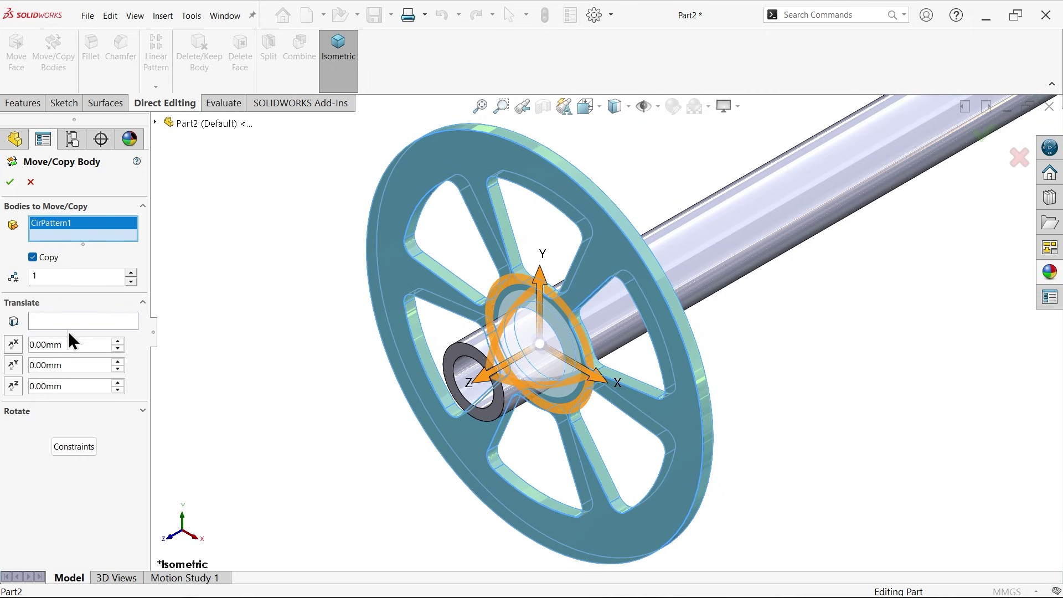
pyautogui.write('120')
pyautogui.press('Return')
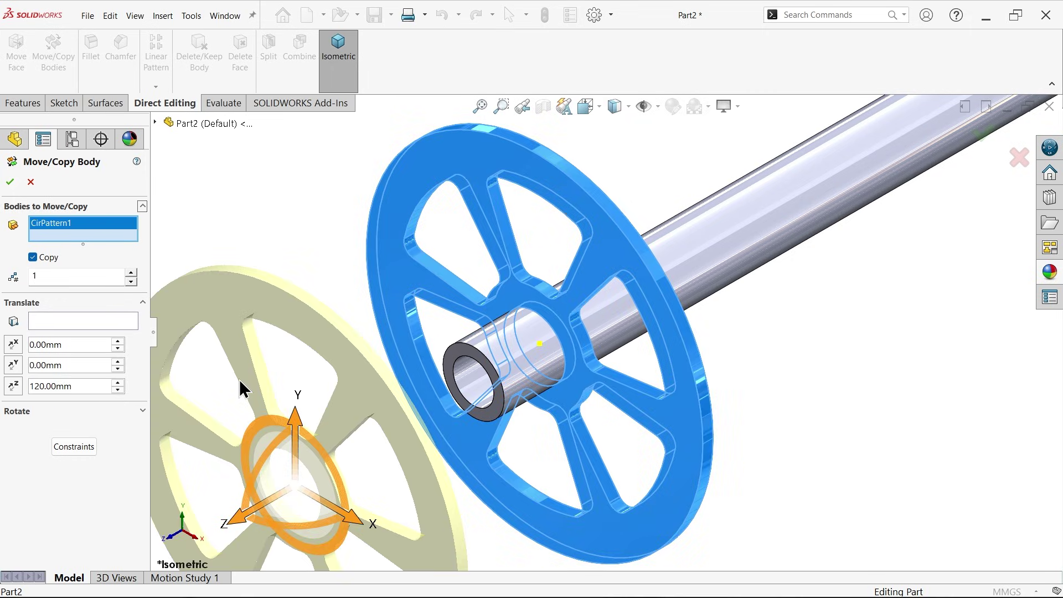
pyautogui.click(13, 386)
pyautogui.scroll(5, 431, 334)
pyautogui.moveTo(431, 334); pyautogui.dragTo(645, 351, button='middle')
pyautogui.scroll(-3, 645, 351)
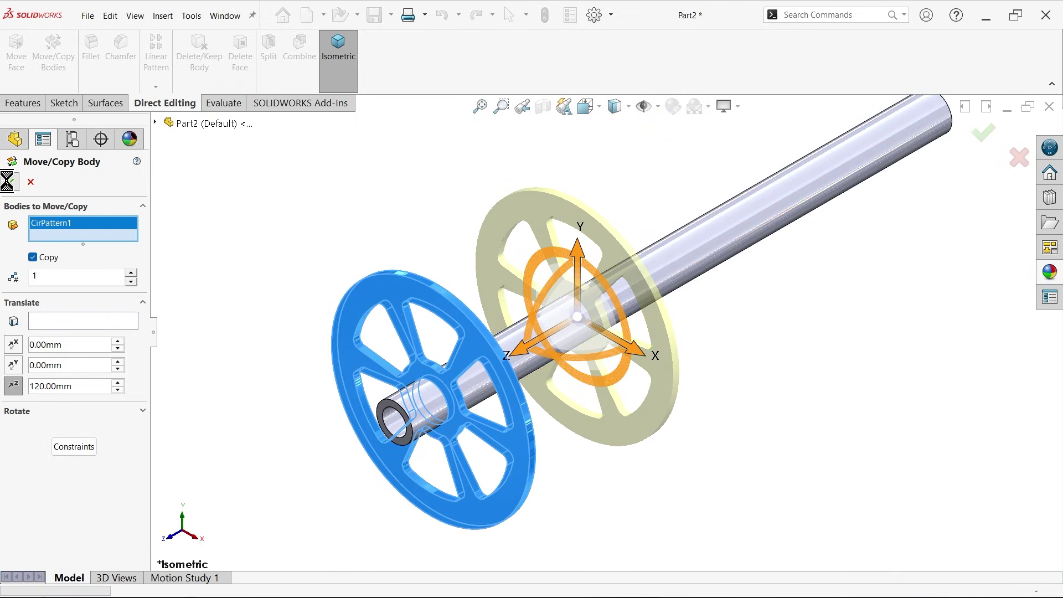
pyautogui.click(10, 182)
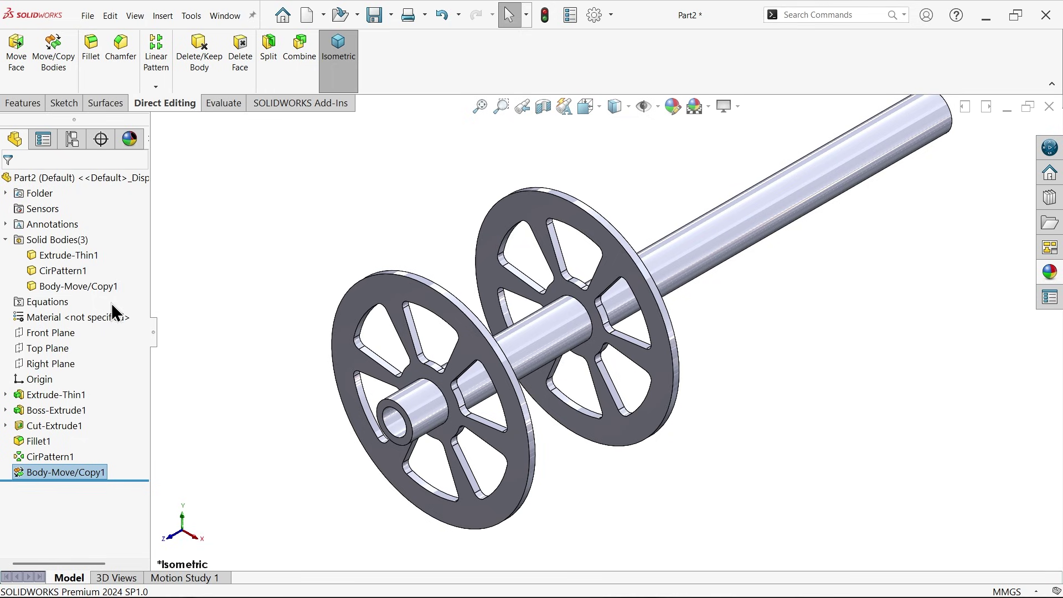
pyautogui.click(74, 271)
pyautogui.click(55, 253)
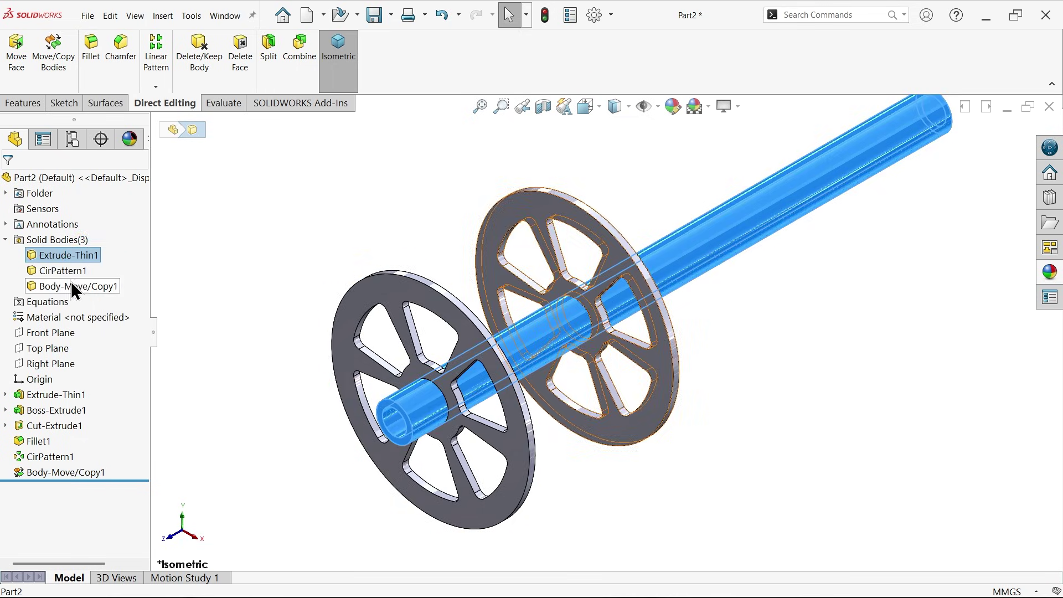
pyautogui.click(78, 287)
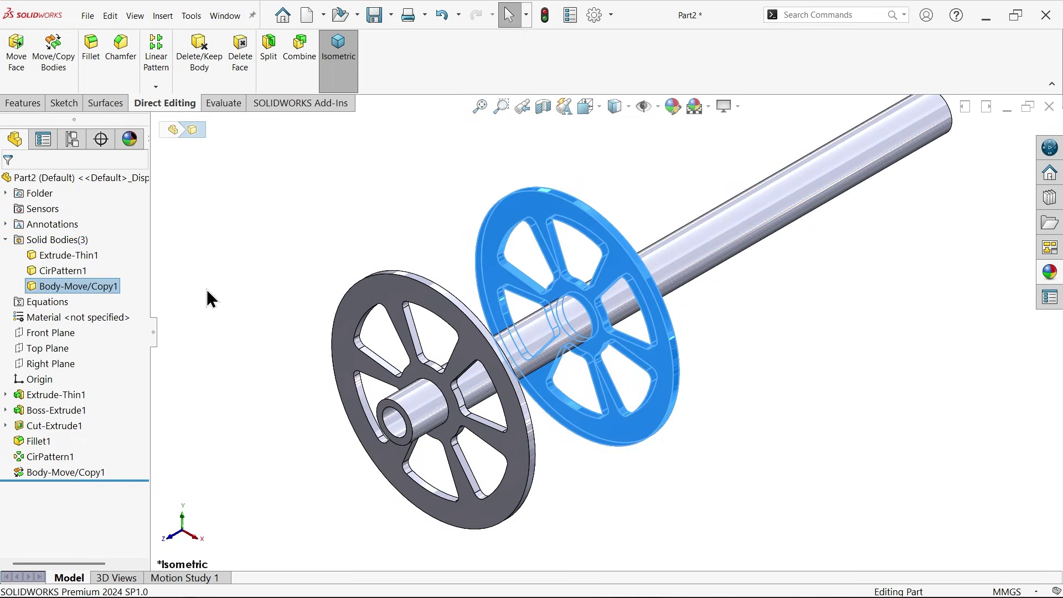
# - Mirror both disc bodies about the Front Plane onto the shaft's other half, without merging solids
pyautogui.click(63, 336)
pyautogui.click(63, 336)
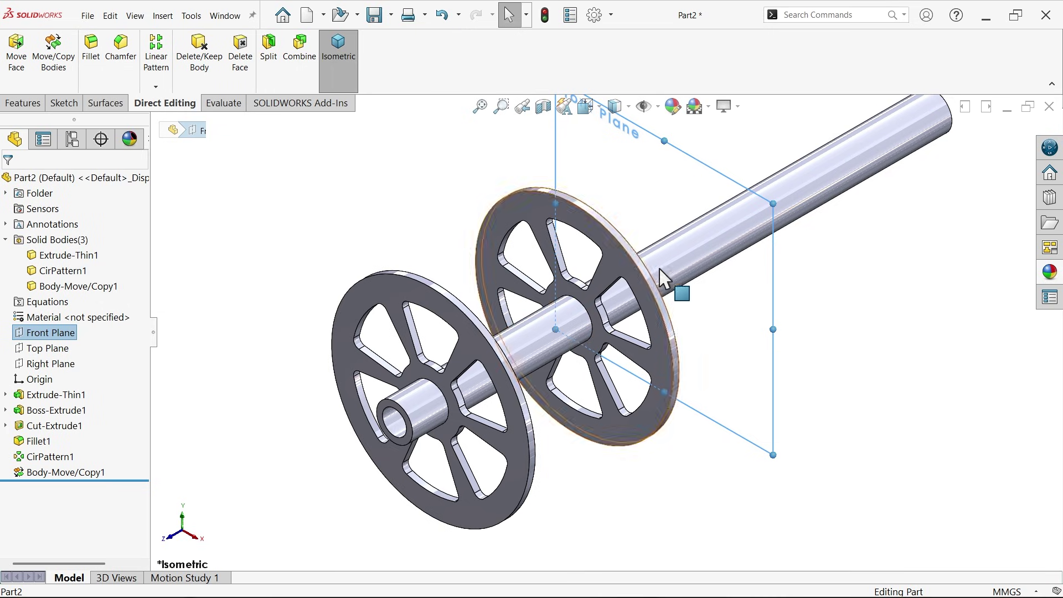
pyautogui.click(23, 103)
pyautogui.click(510, 82)
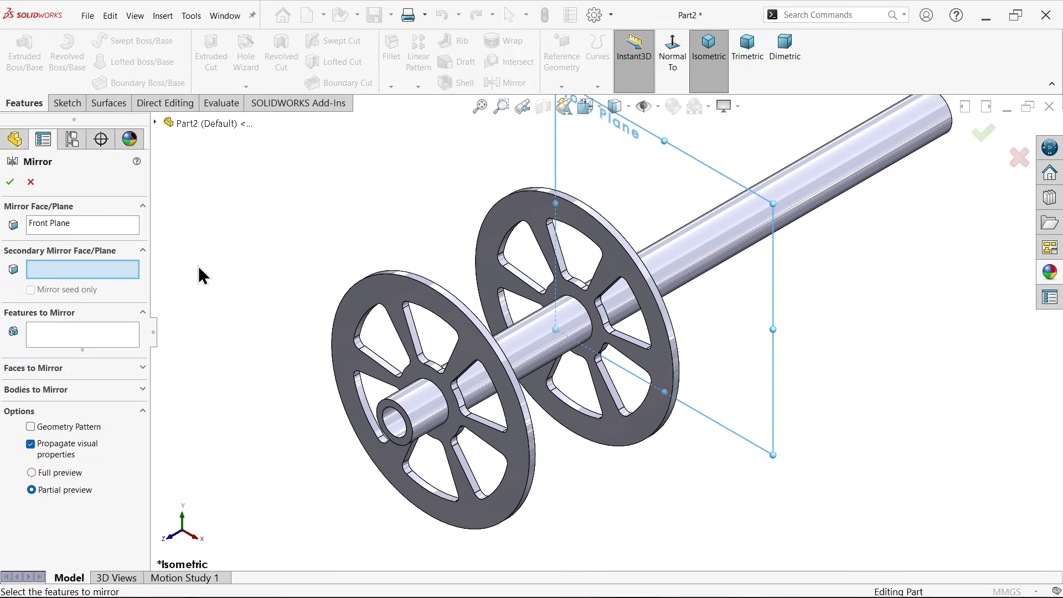
pyautogui.click(46, 391)
pyautogui.click(451, 306)
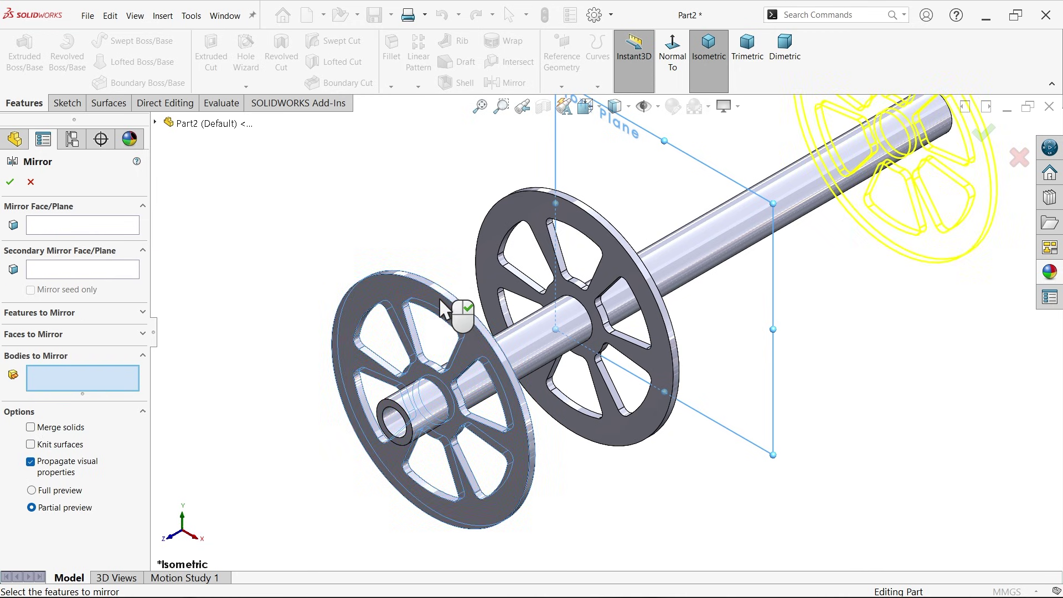
pyautogui.click(505, 224)
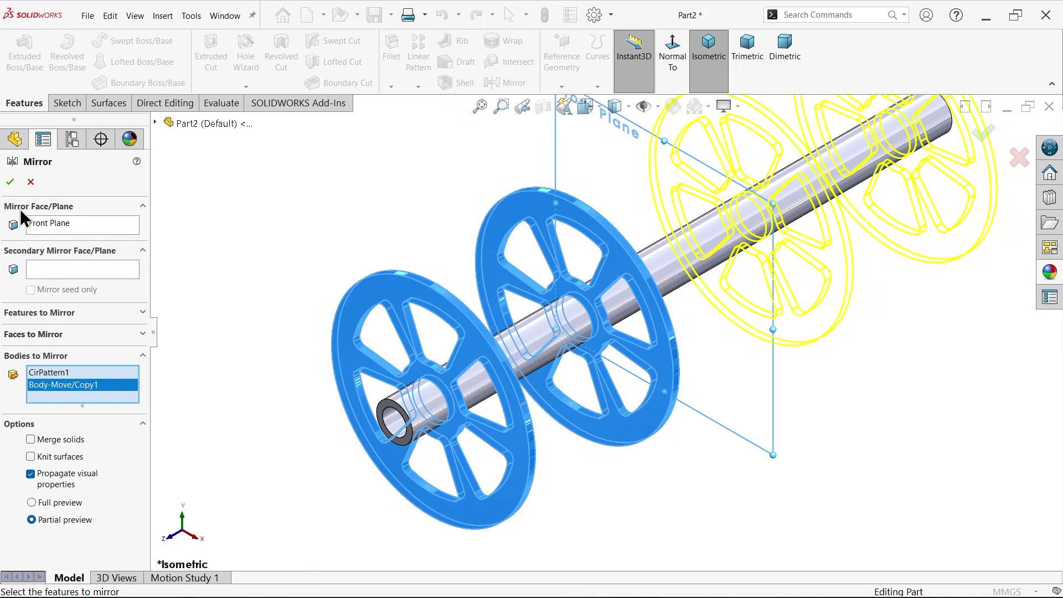
pyautogui.click(10, 184)
pyautogui.scroll(2, 305, 245)
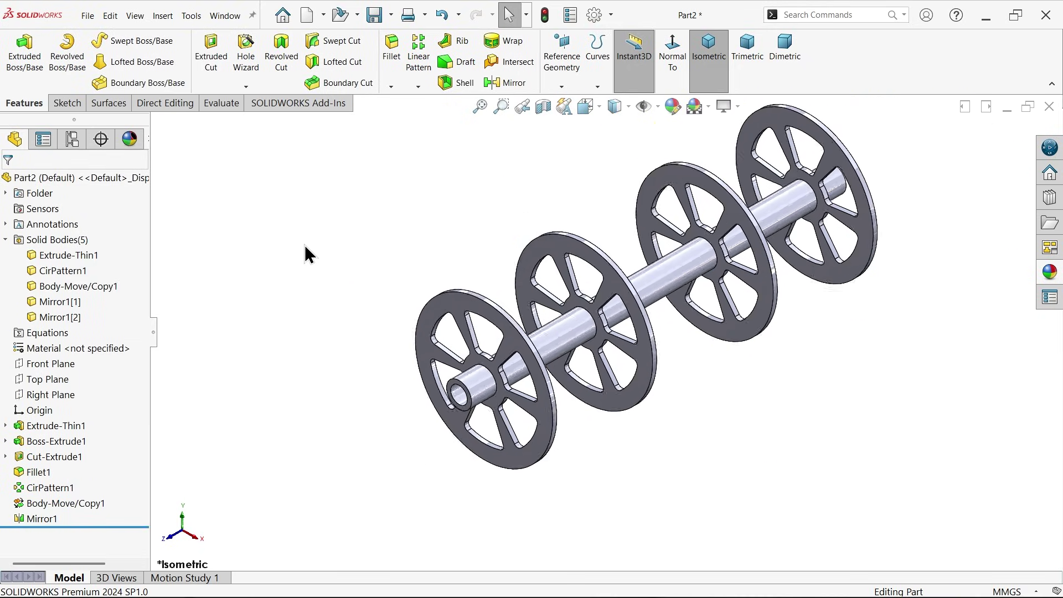
pyautogui.scroll(-2, 608, 316)
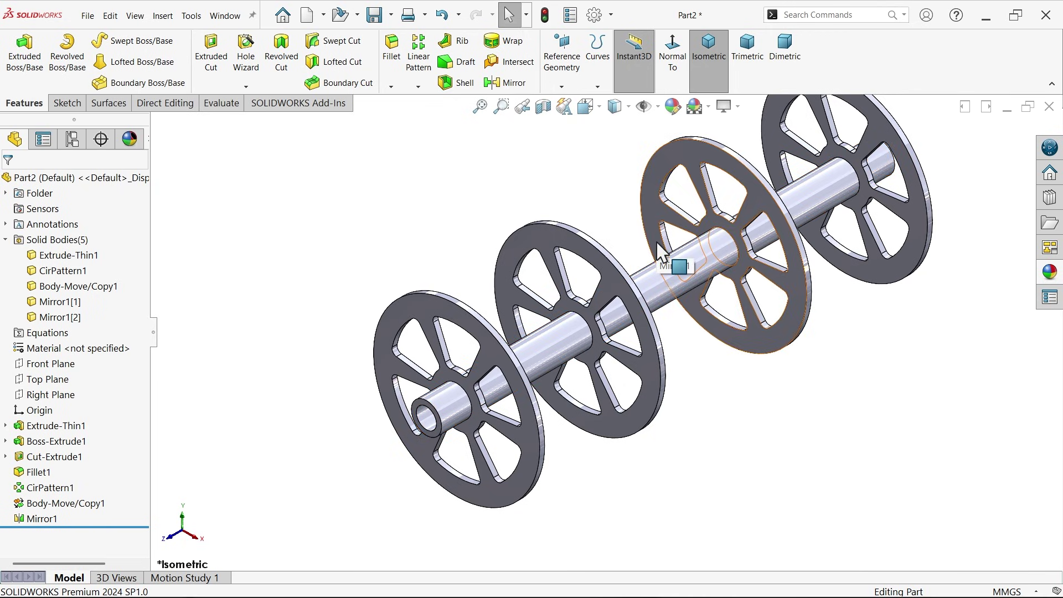
pyautogui.scroll(-5, 551, 373)
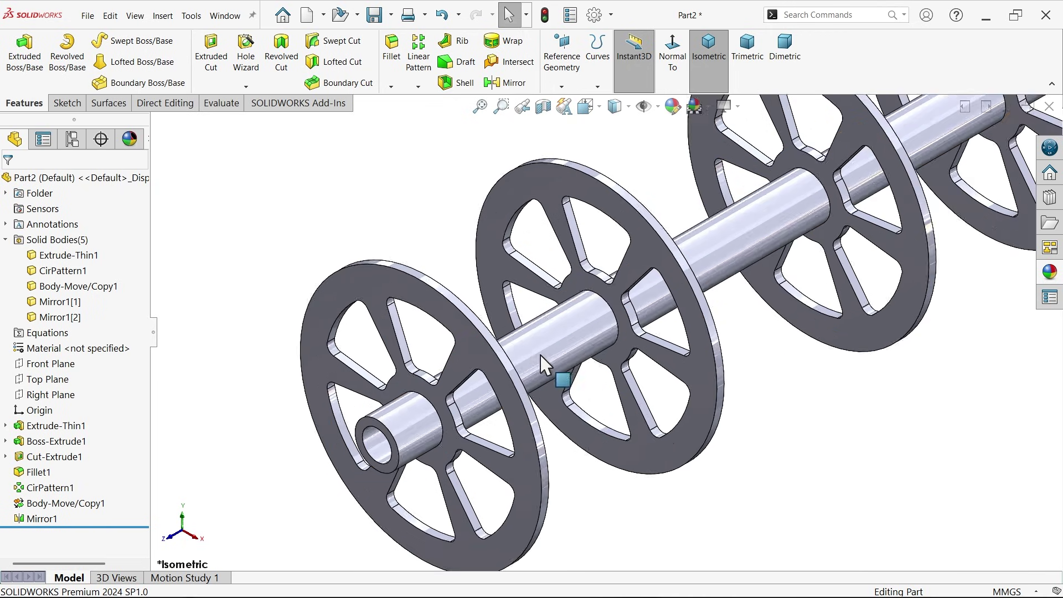
# - Start a sketch on the outer face of the end disc and convert its outer circular edge into a sketch circle
pyautogui.click(465, 348)
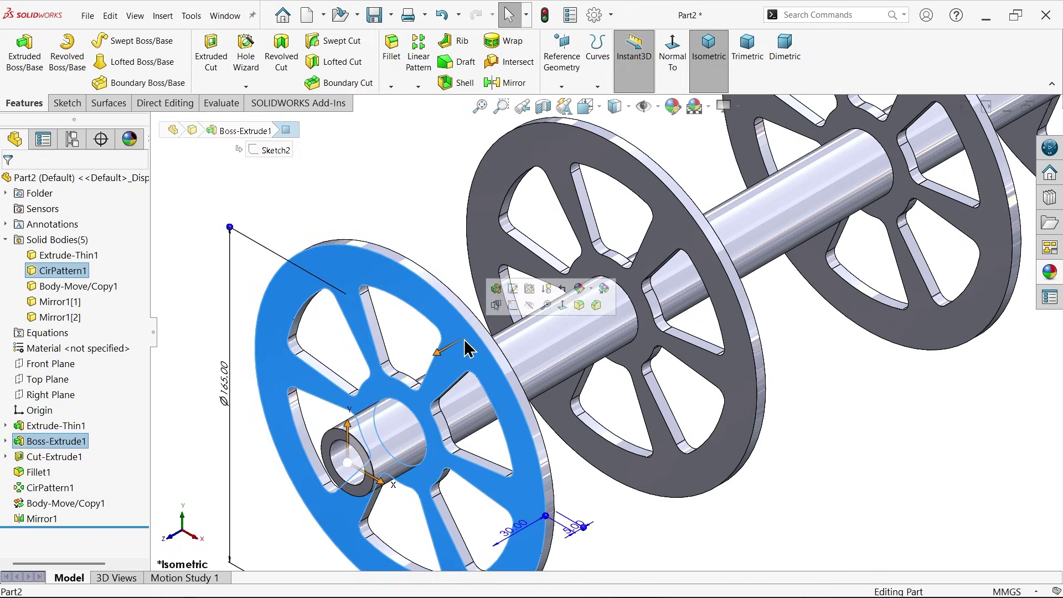
pyautogui.click(512, 305)
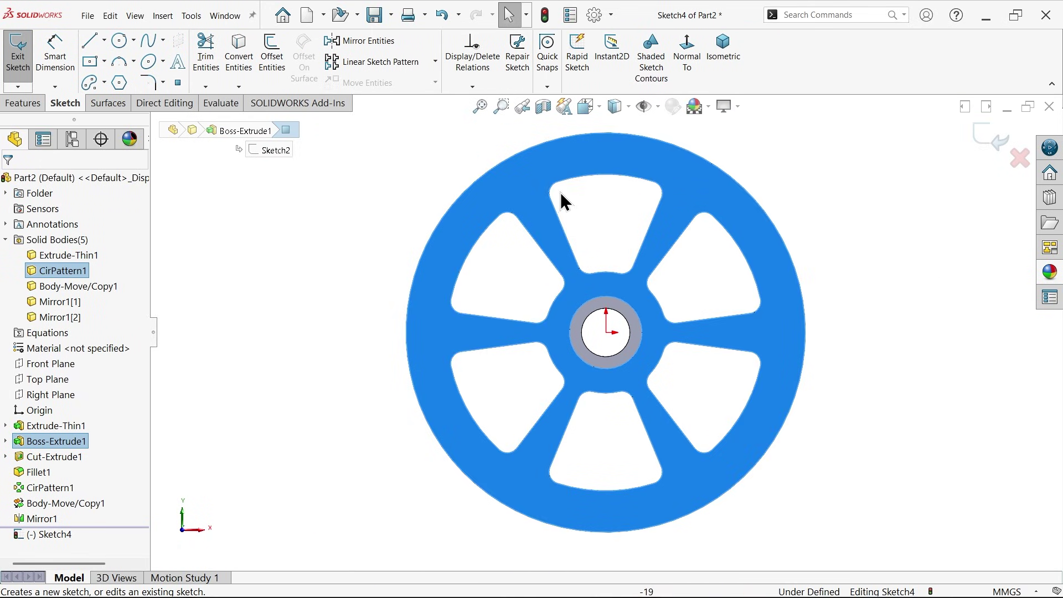
pyautogui.click(244, 49)
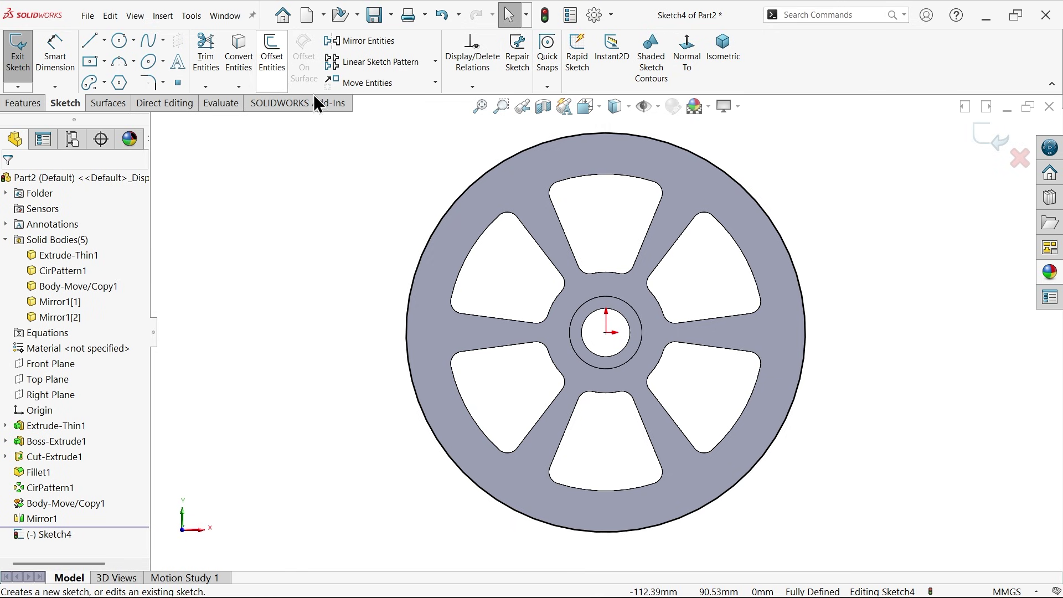
# - Start a helix from the converted circle, defined by height and revolution, with a 390 mm height reversed along the shaft through the discs
pyautogui.click(724, 58)
pyautogui.scroll(-2, 554, 344)
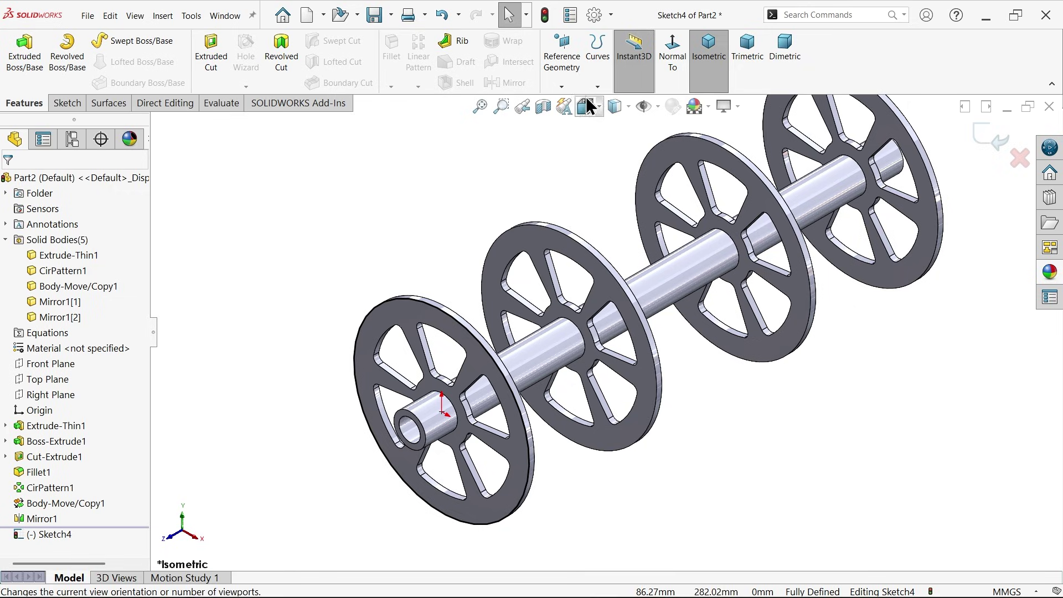
pyautogui.click(598, 87)
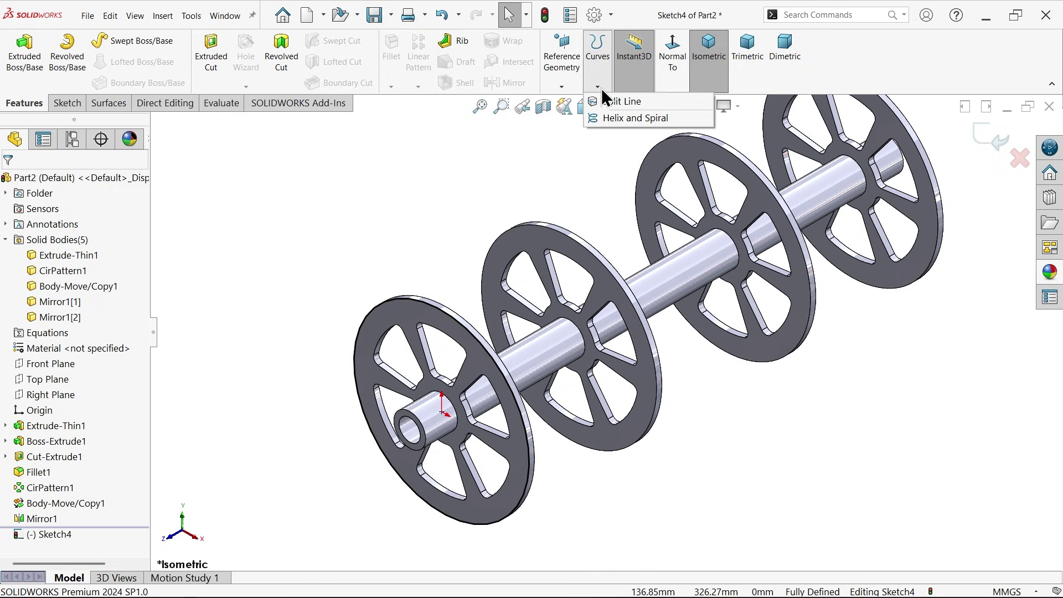
pyautogui.click(617, 126)
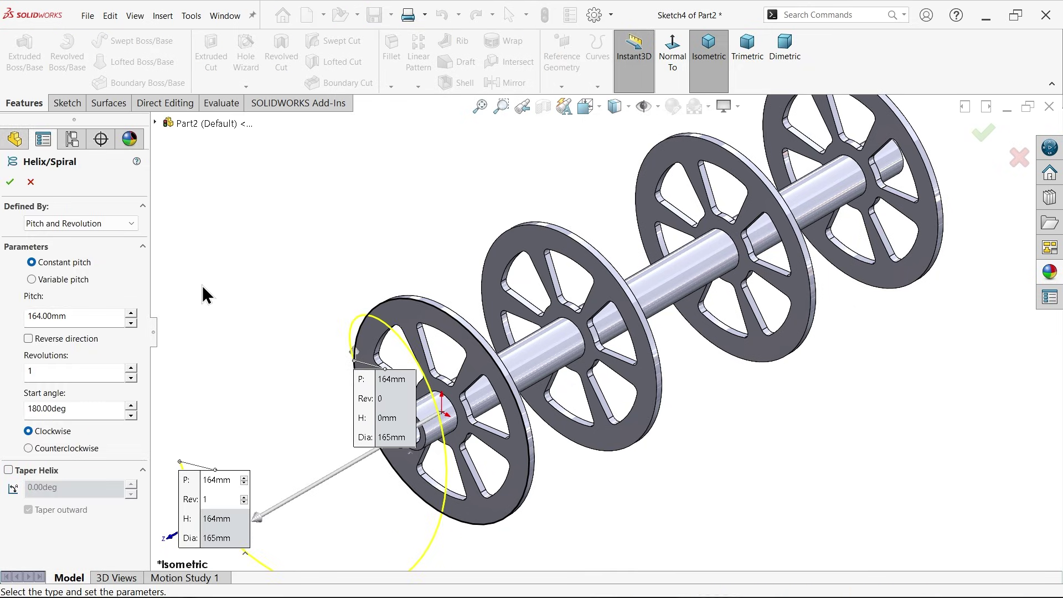
pyautogui.click(68, 224)
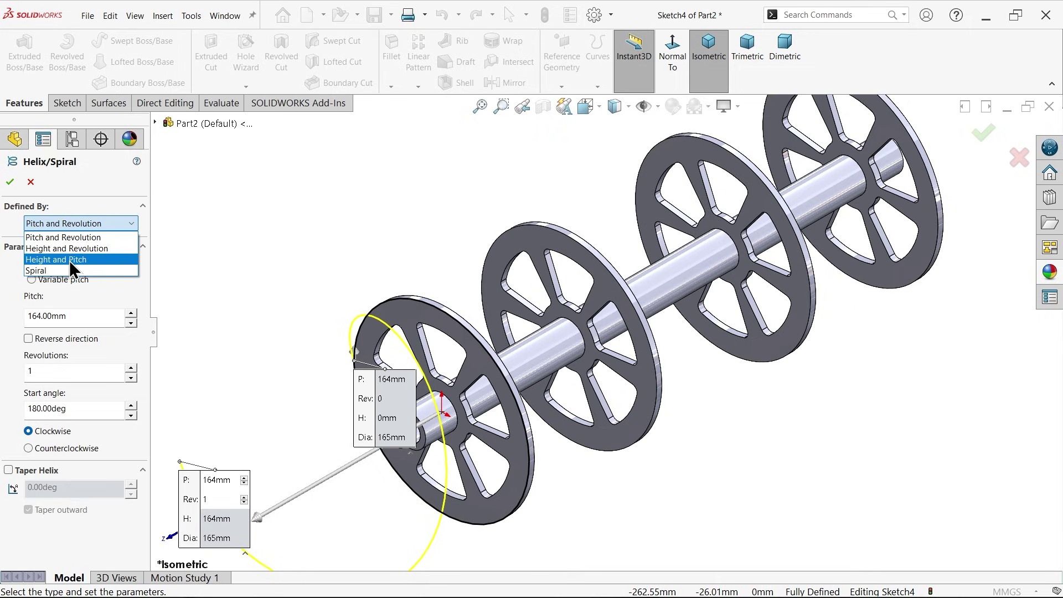
pyautogui.click(86, 248)
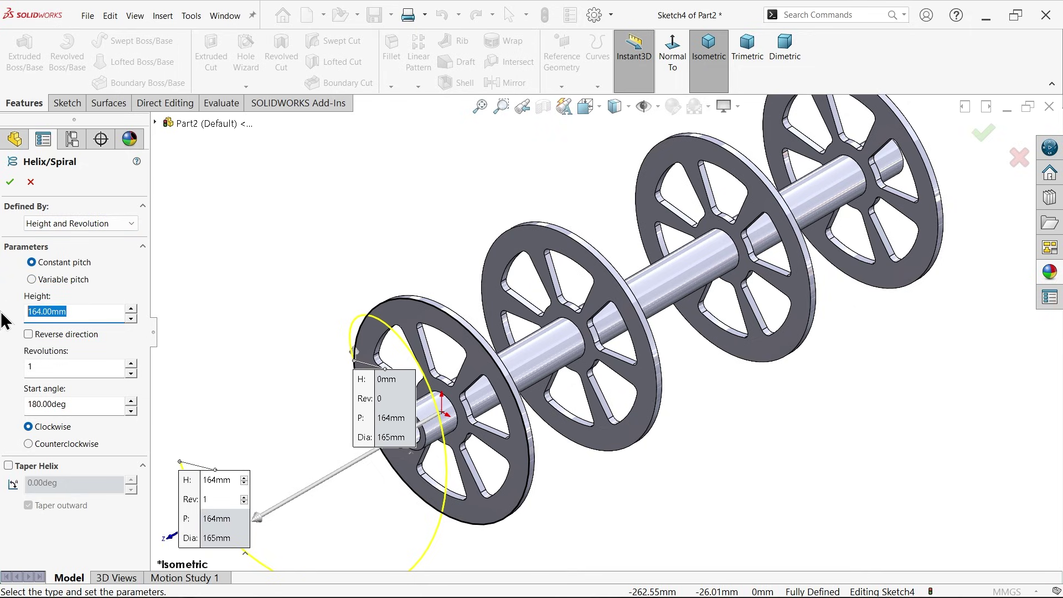
pyautogui.write('390')
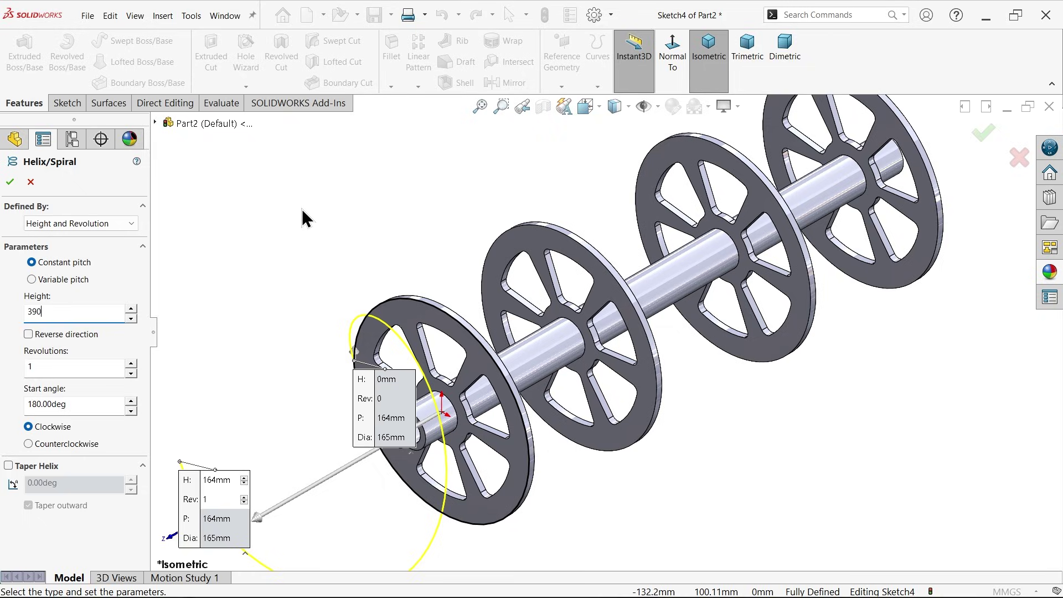
pyautogui.press('Return')
pyautogui.press('z')
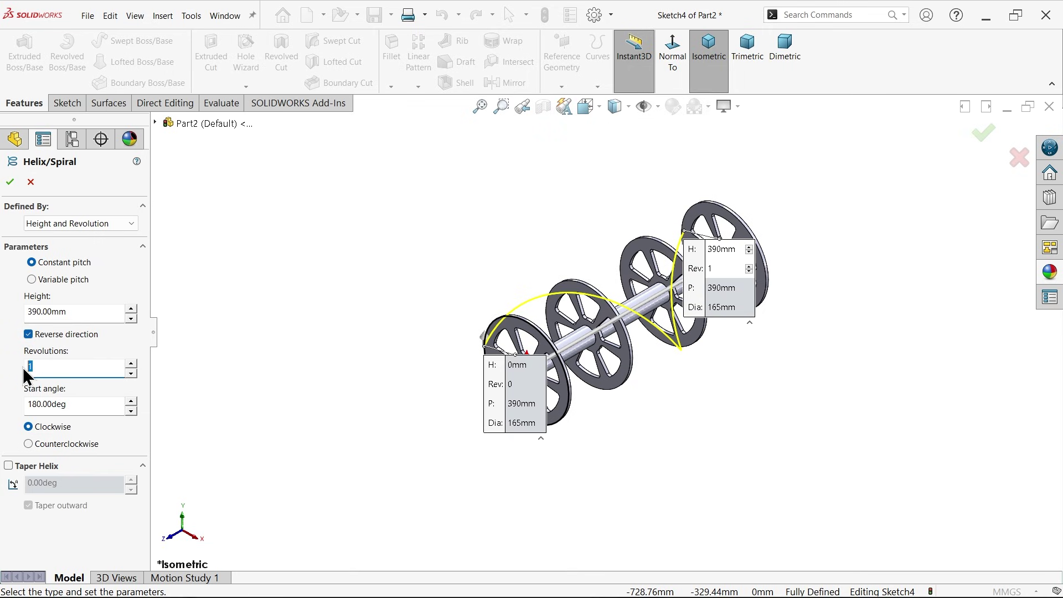
# - Set the helix to 0.25 revolutions with a 90° start angle, clockwise, and create it
pyautogui.write('0.25')
pyautogui.press('Return')
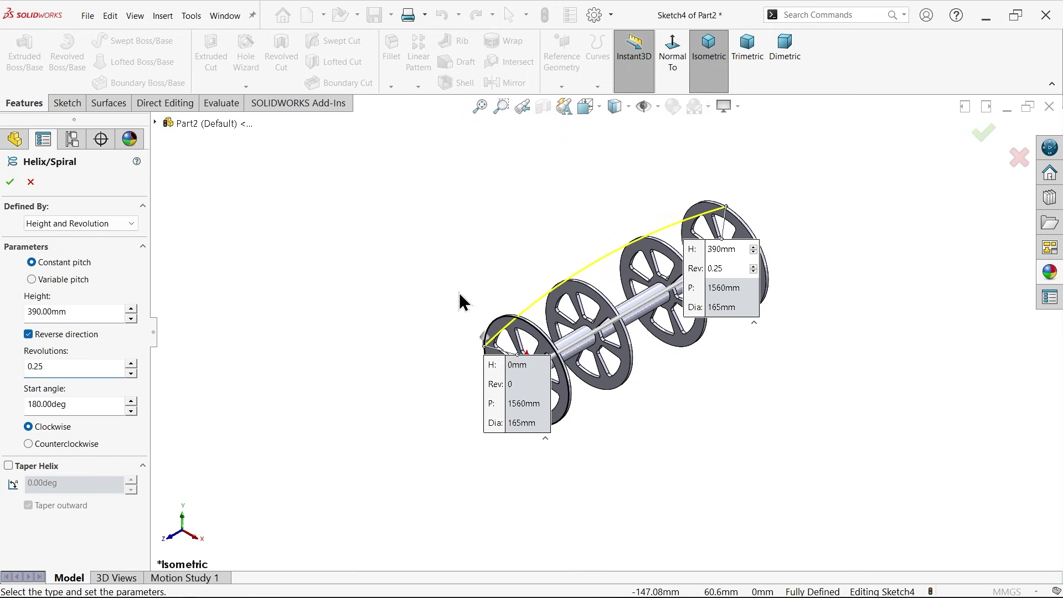
pyautogui.scroll(-5, 459, 302)
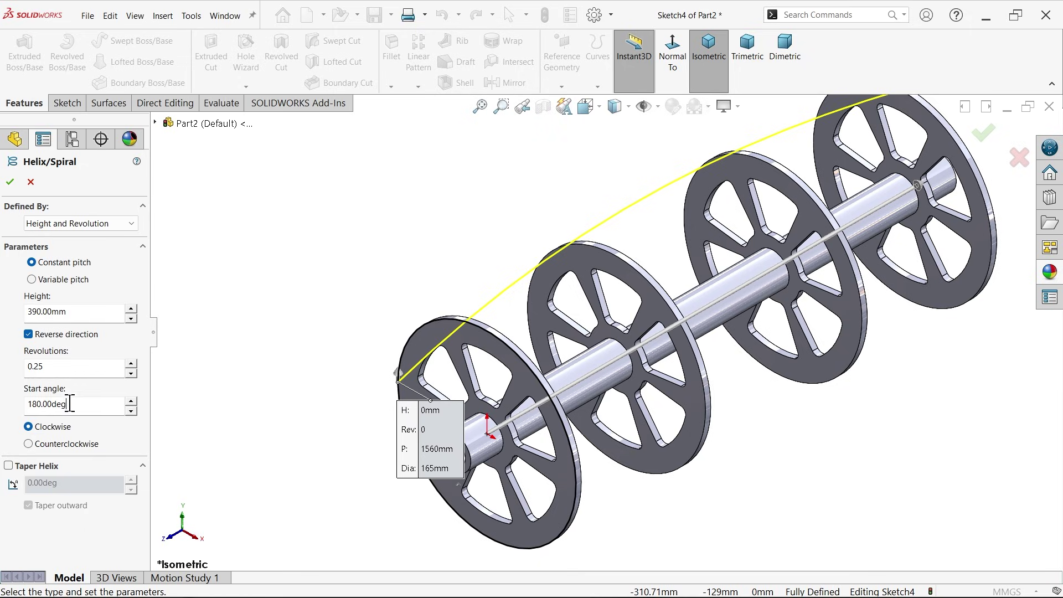
pyautogui.moveTo(69, 404); pyautogui.dragTo(3, 405)
pyautogui.write('90')
pyautogui.press('Return')
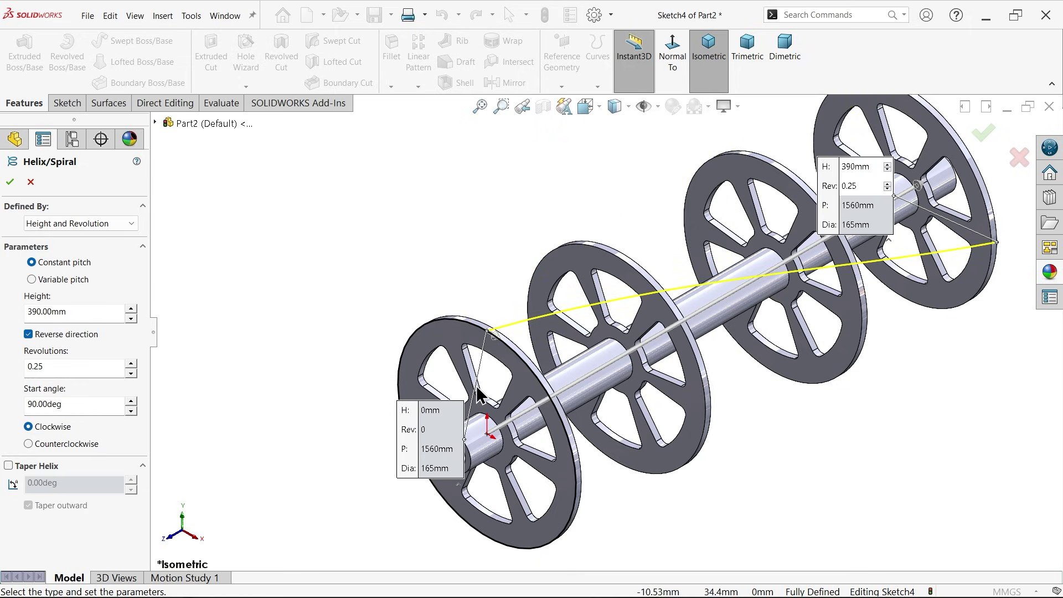
pyautogui.scroll(2, 826, 288)
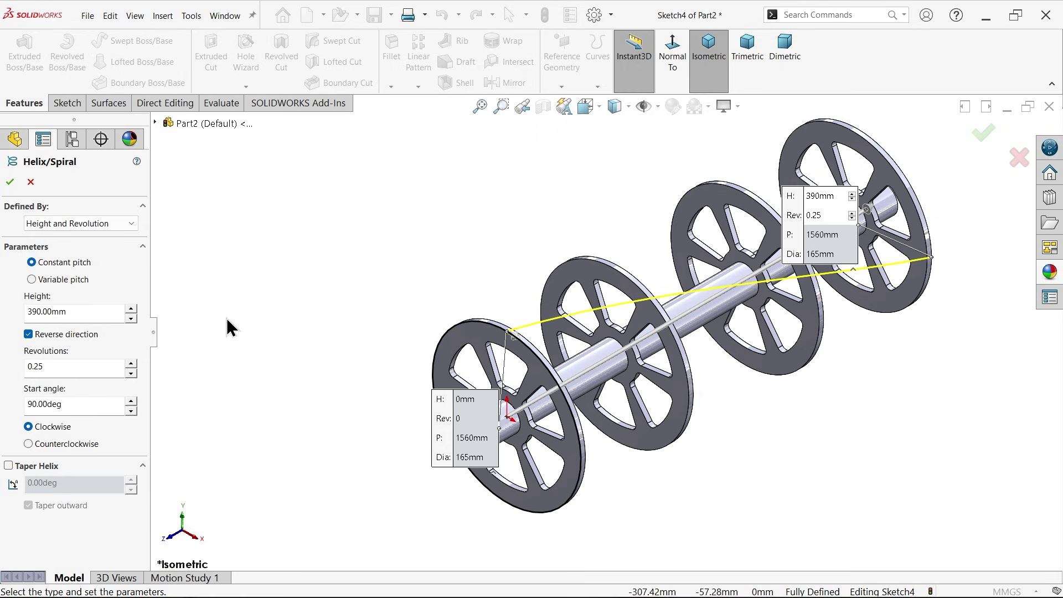
pyautogui.click(11, 183)
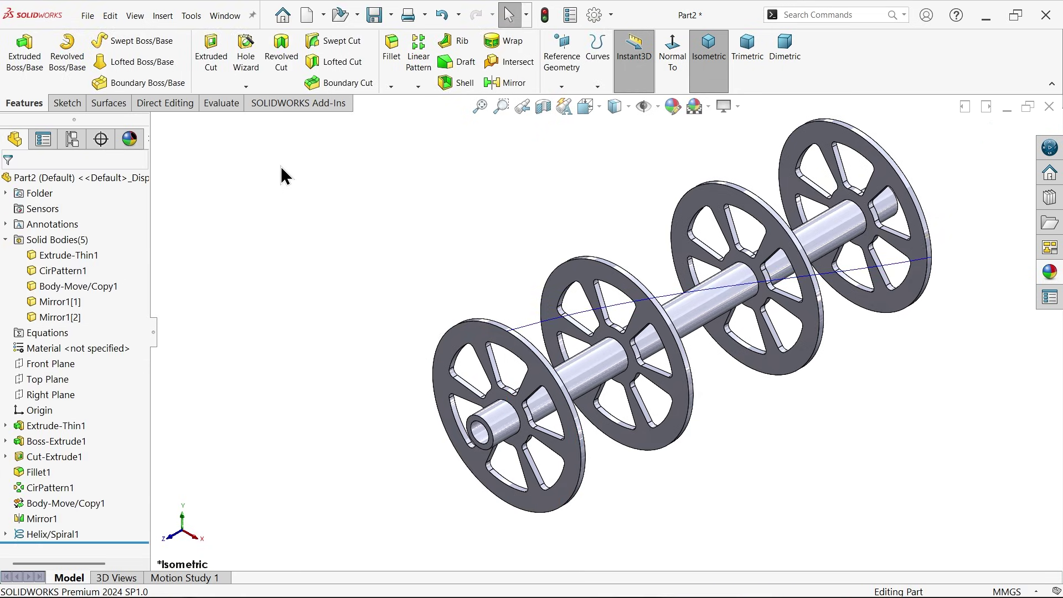
# - Sketch a vertical line about 23 mm long on the end disc's outer face, crossing the rim directly above the shaft centre
pyautogui.scroll(-5, 523, 355)
pyautogui.click(527, 363)
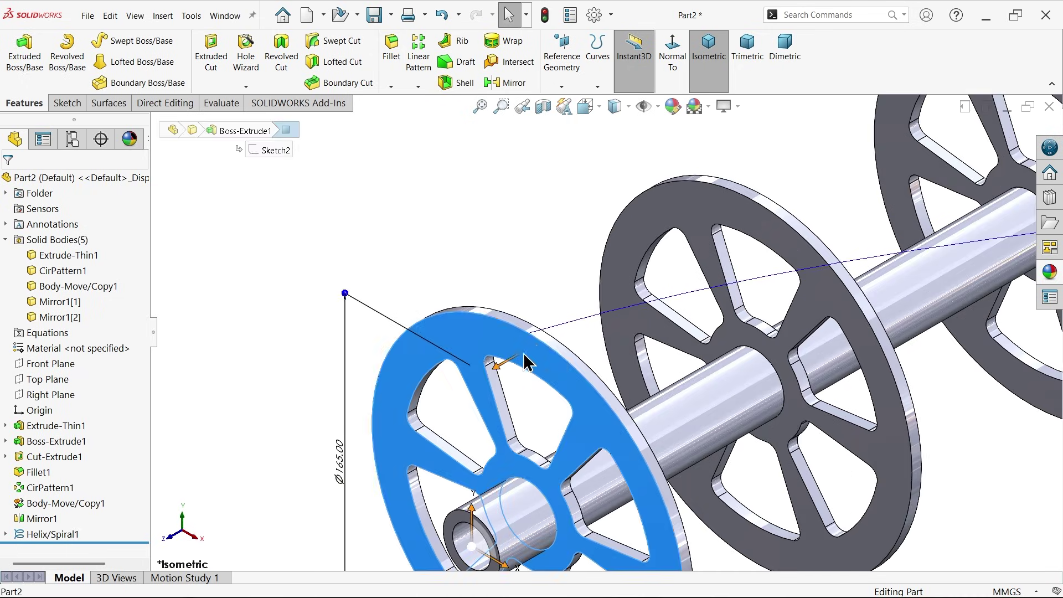
pyautogui.click(573, 319)
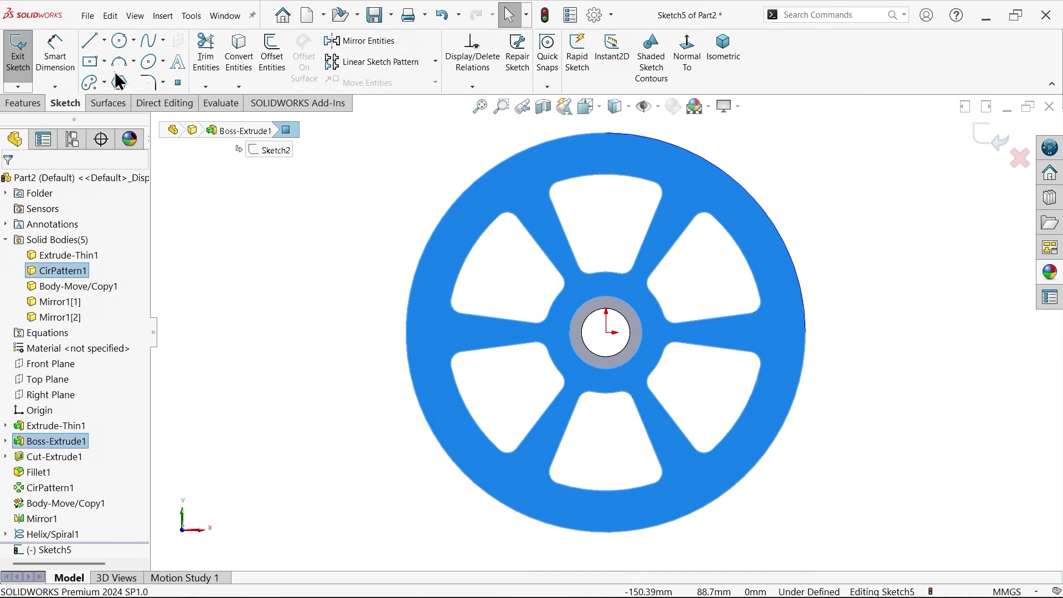
pyautogui.click(91, 51)
pyautogui.scroll(-5, 615, 144)
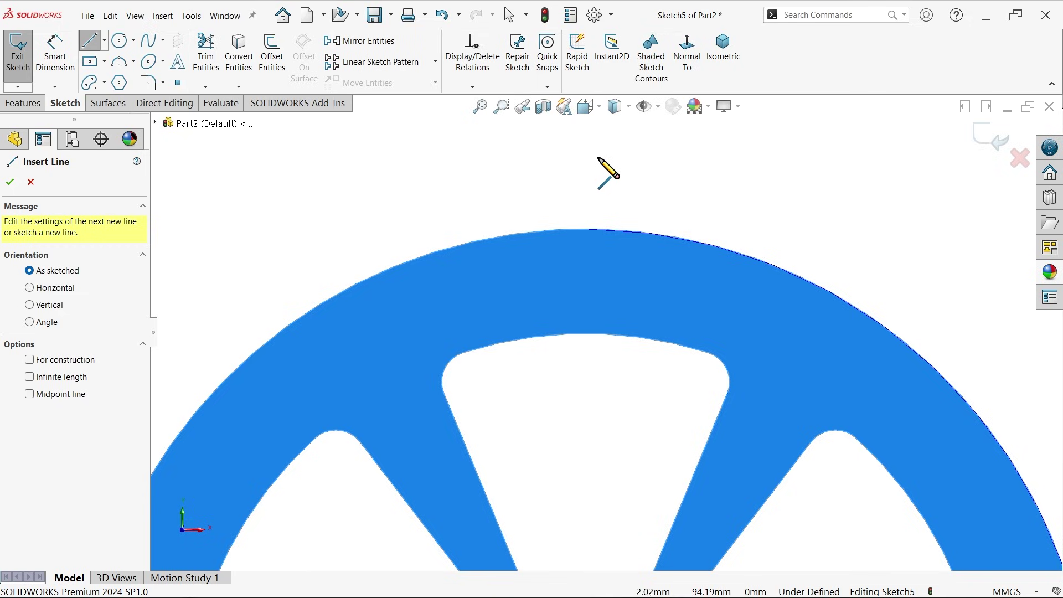
pyautogui.click(587, 149)
pyautogui.click(581, 291)
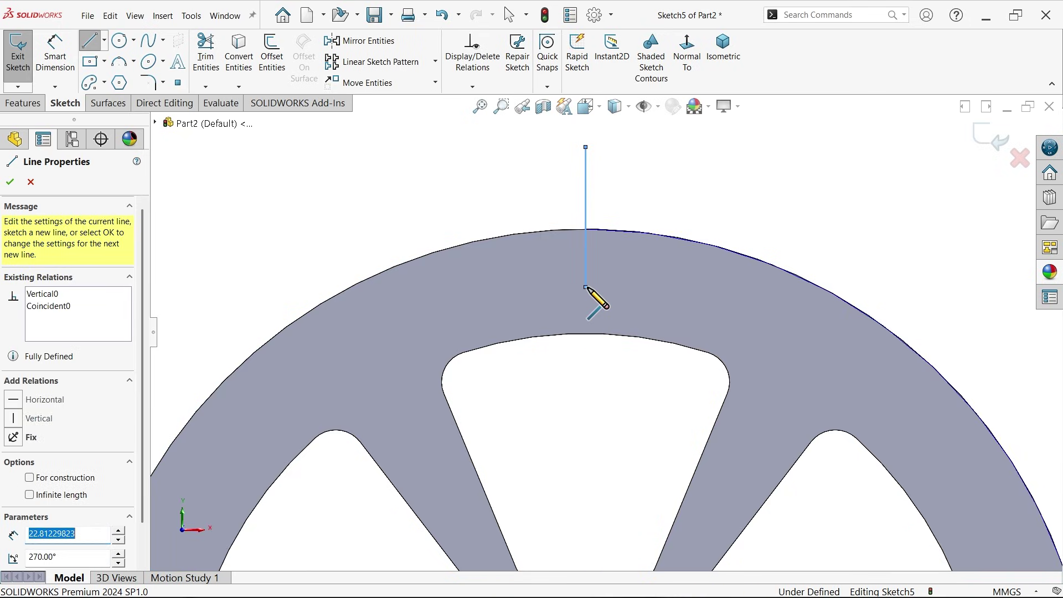
pyautogui.press('Escape')
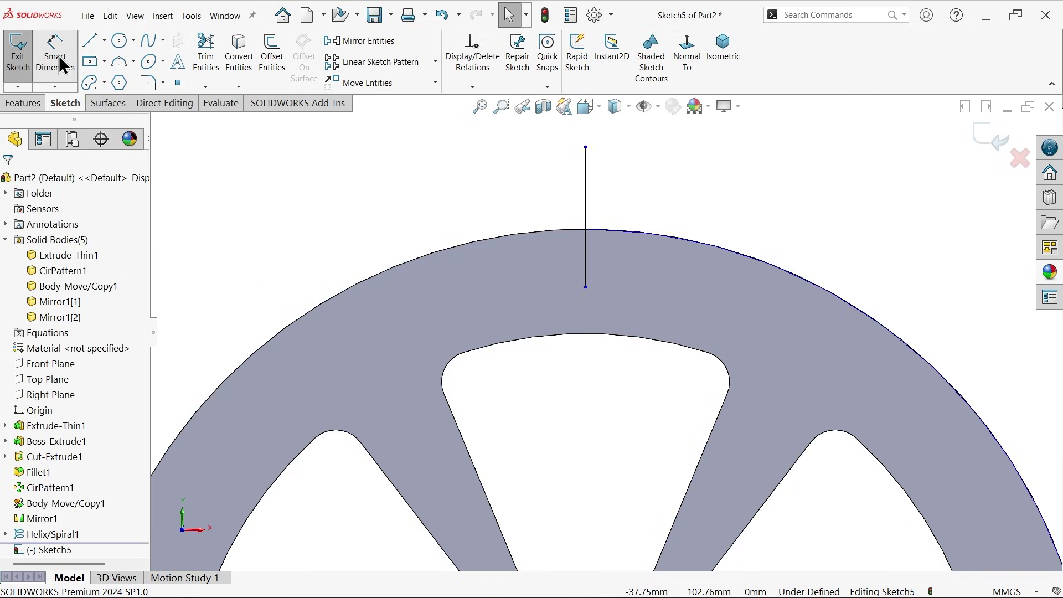
# - Dimension the vertical line's length to 20 mm
pyautogui.click(56, 56)
pyautogui.click(587, 210)
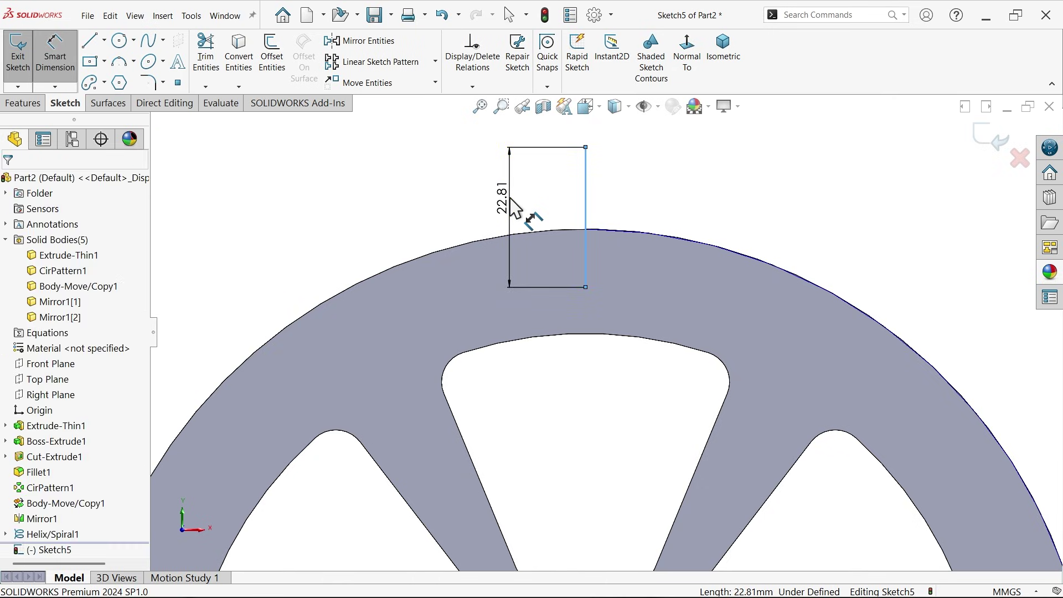
pyautogui.click(510, 197)
pyautogui.write('20')
pyautogui.press('Return')
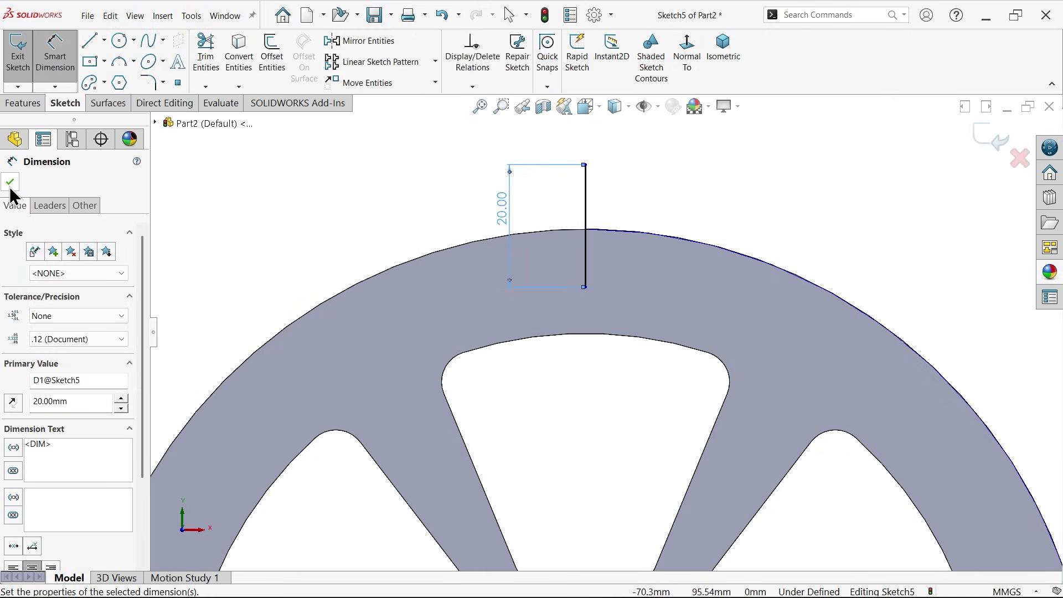
pyautogui.click(9, 182)
pyautogui.press('Escape')
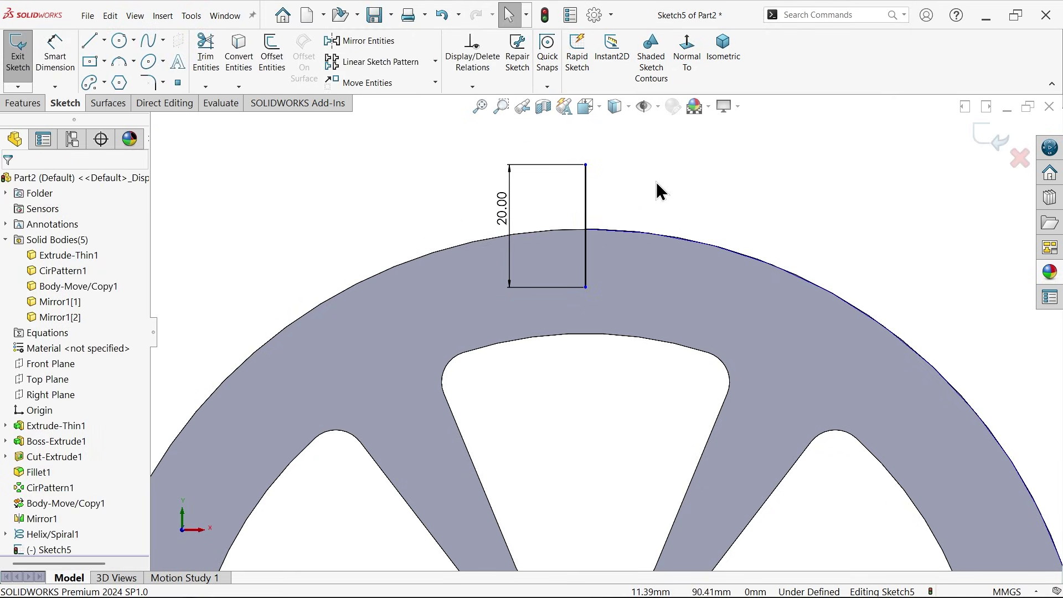
# - Add a Pierce relation between the vertical line's midpoint and the helix curve
pyautogui.scroll(1, 678, 138)
pyautogui.click(720, 71)
pyautogui.scroll(-5, 584, 321)
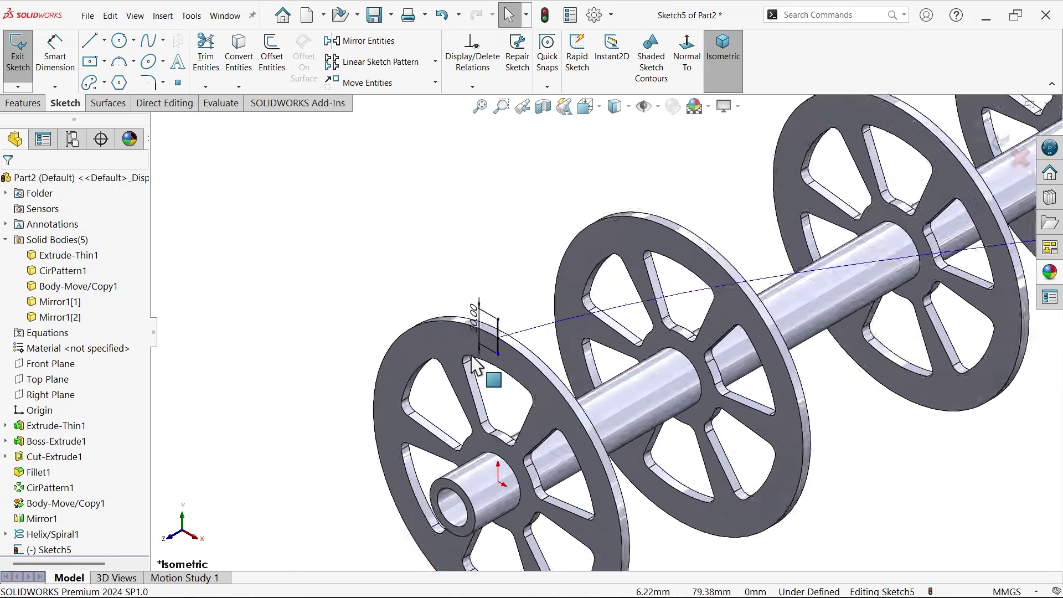
pyautogui.scroll(-2, 551, 343)
pyautogui.click(546, 368)
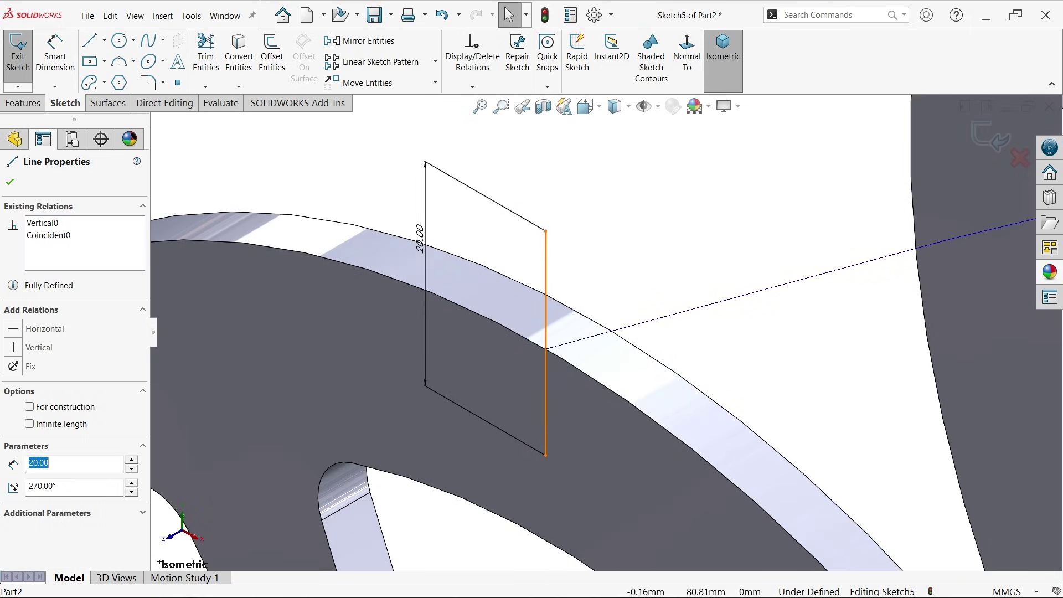
pyautogui.click(549, 348)
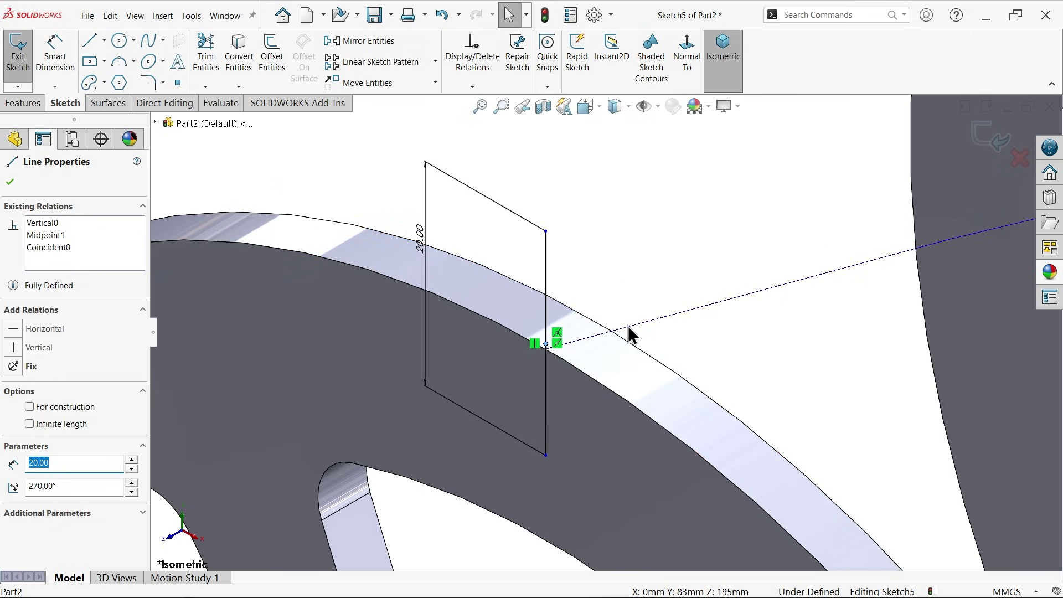
pyautogui.keyDown('ctrl'); pyautogui.click(644, 322); pyautogui.keyUp('ctrl')
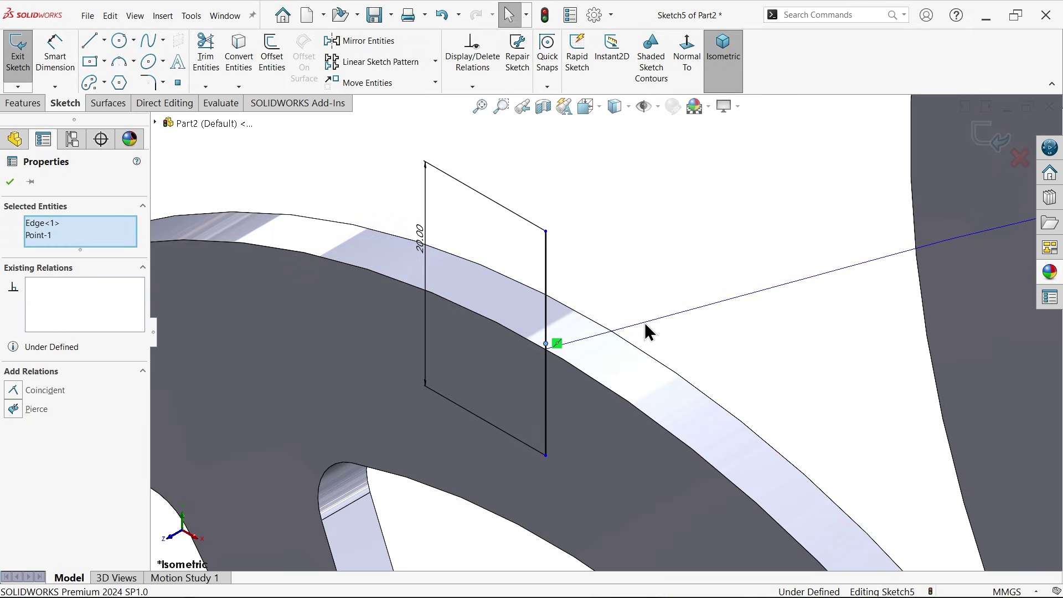
pyautogui.click(695, 279)
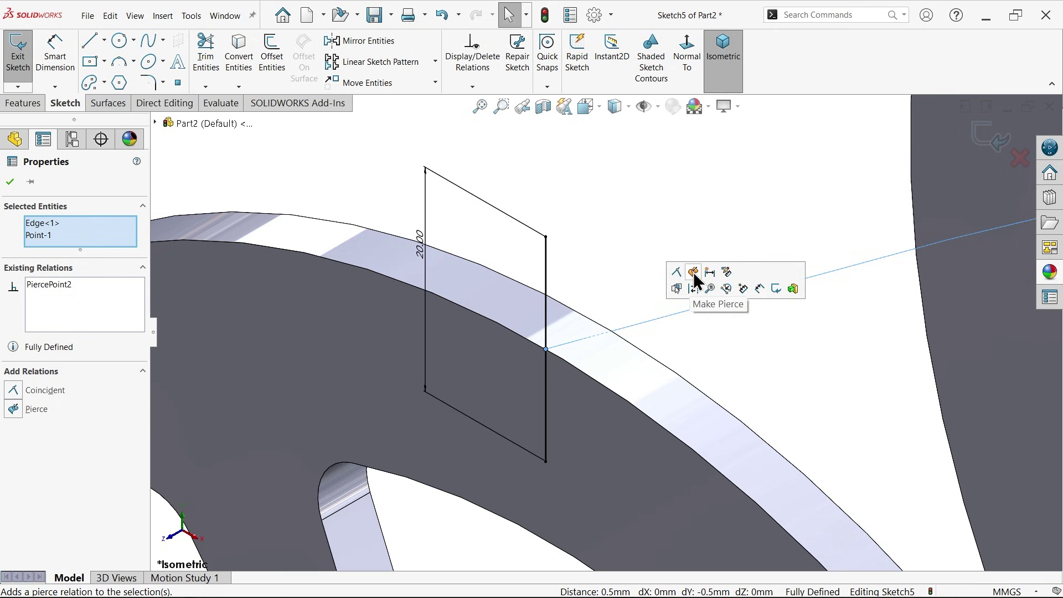
pyautogui.click(609, 290)
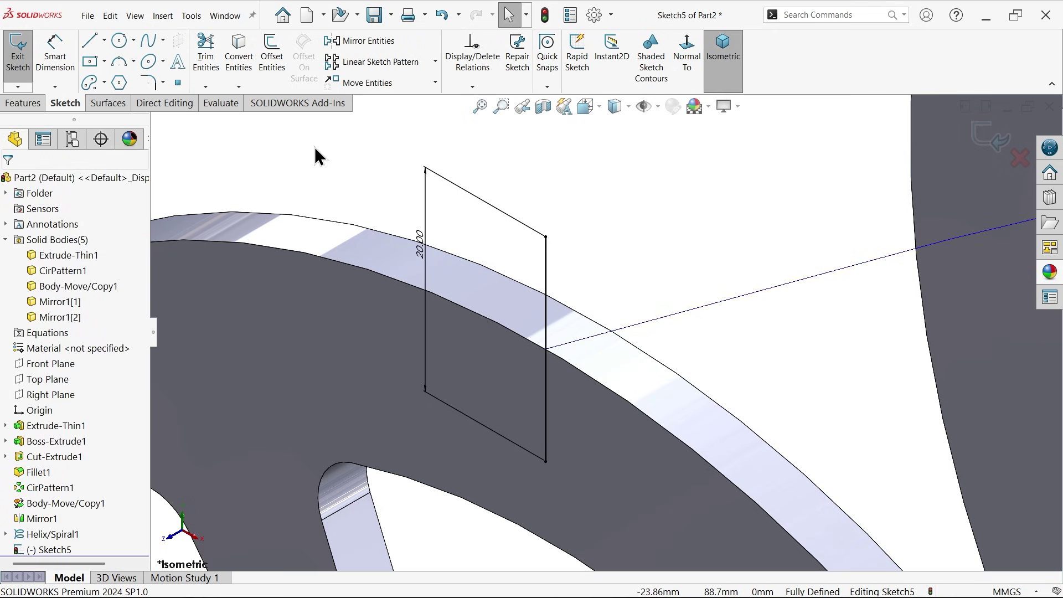
# - Create a swept surface using the 20 mm line sketch as the profile and the helix as the path
pyautogui.click(108, 102)
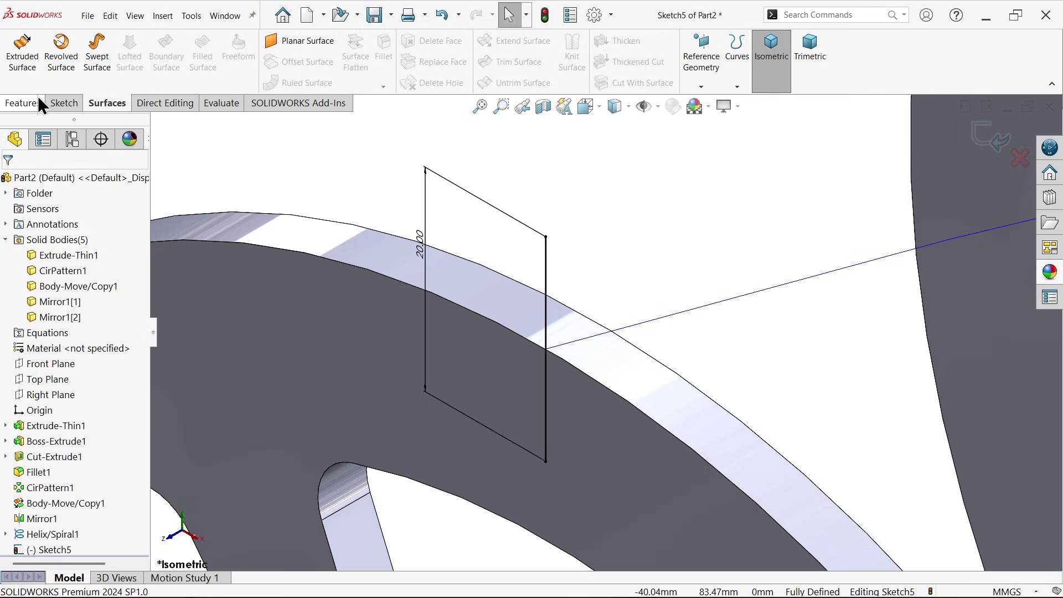
pyautogui.click(101, 60)
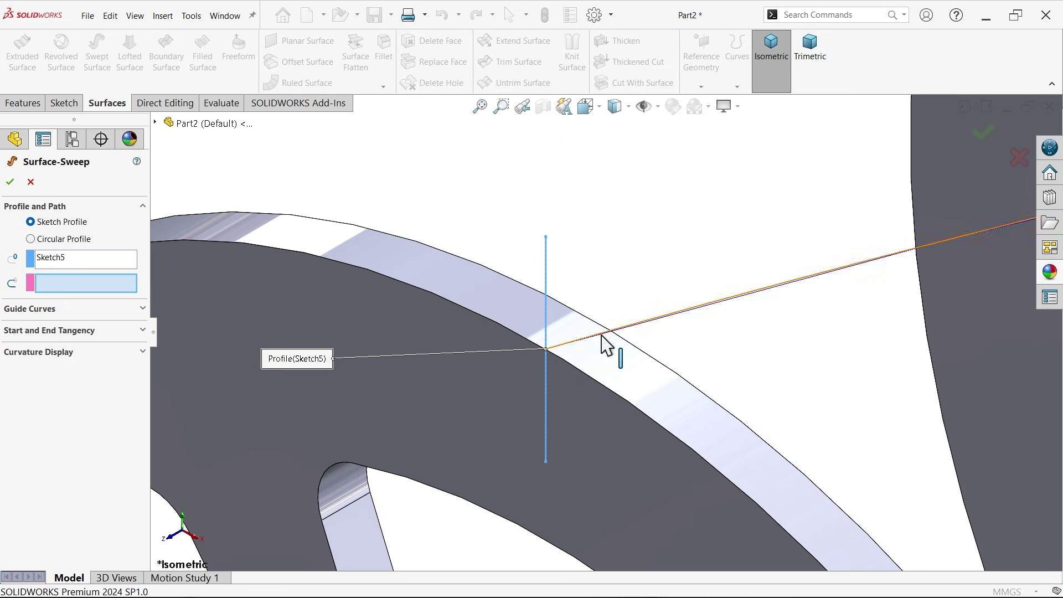
pyautogui.click(632, 327)
pyautogui.scroll(5, 595, 307)
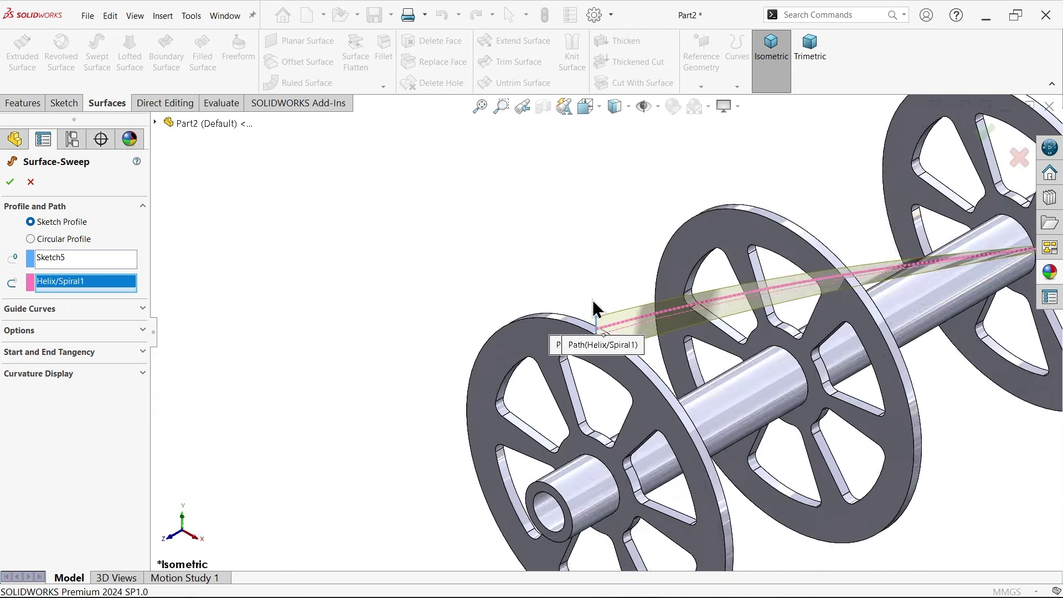
pyautogui.scroll(4, 593, 308)
pyautogui.scroll(-8, 663, 300)
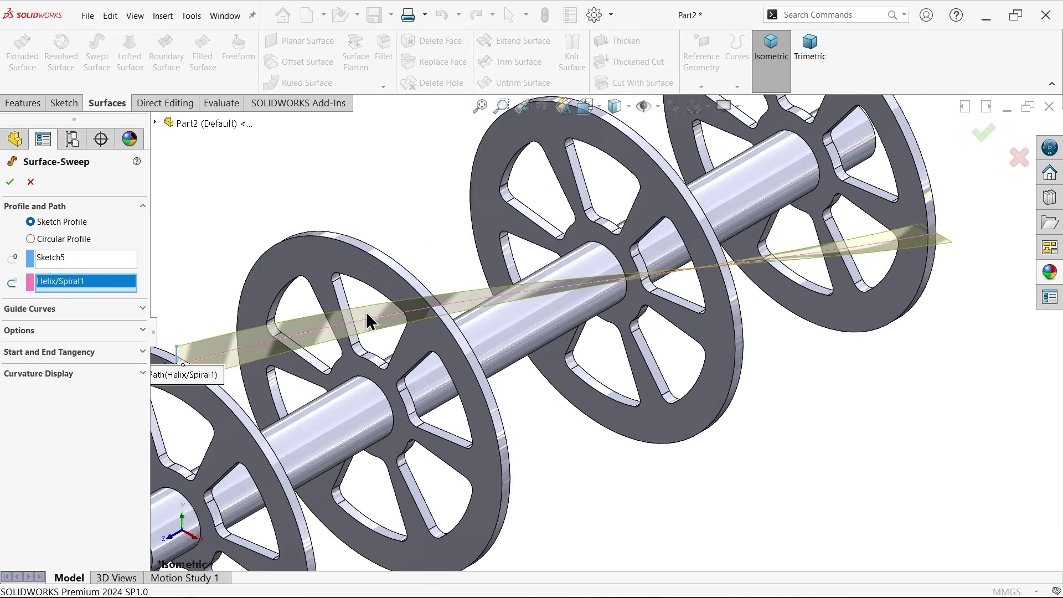
pyautogui.scroll(3, 385, 308)
pyautogui.scroll(-3, 374, 325)
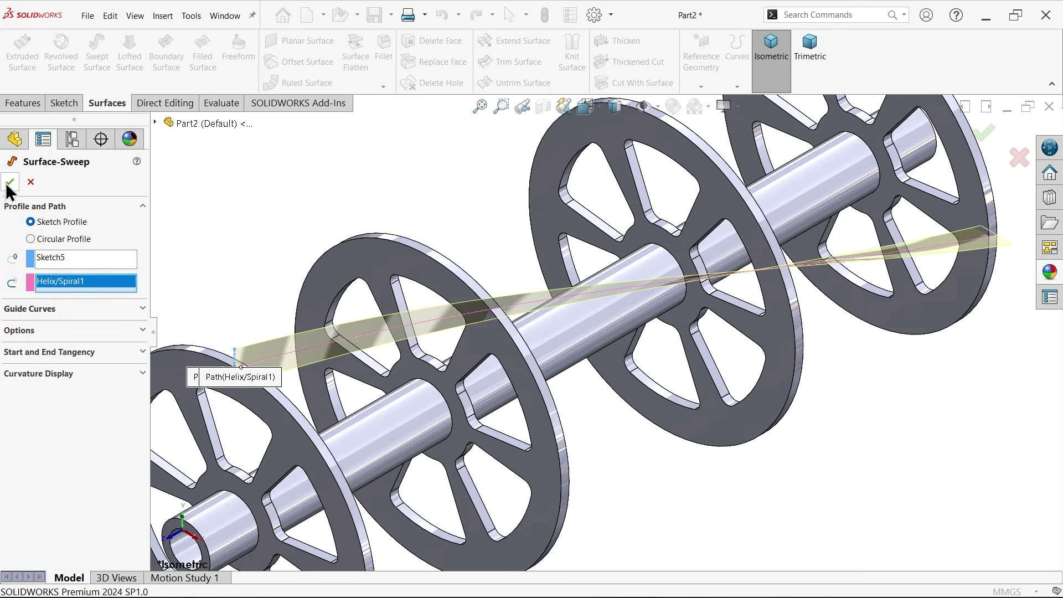
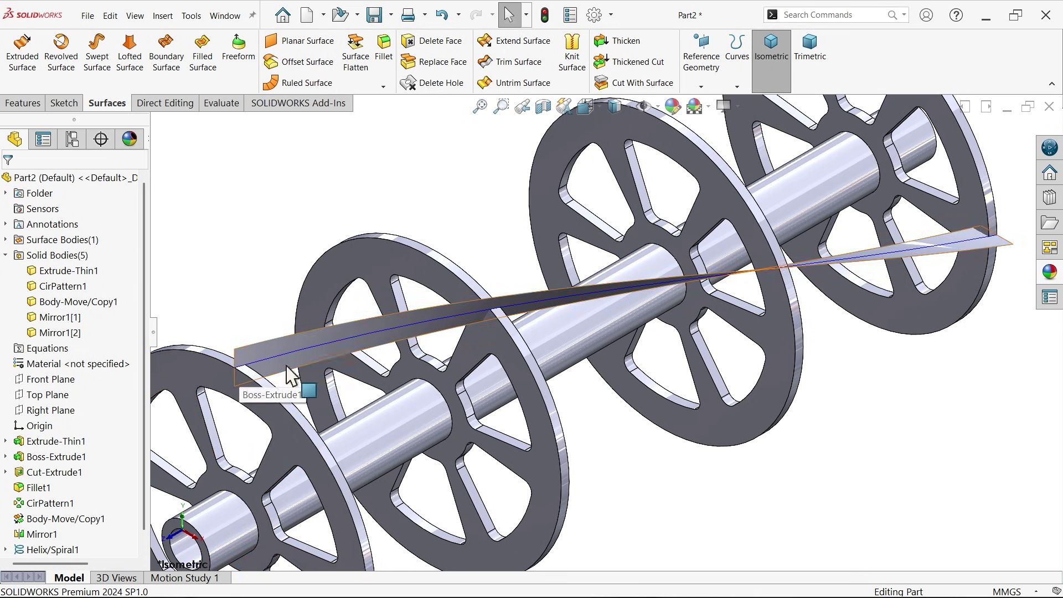
# - Extend both end edges of the swept surface by 20 mm, using the Same surface extension type
pyautogui.click(519, 48)
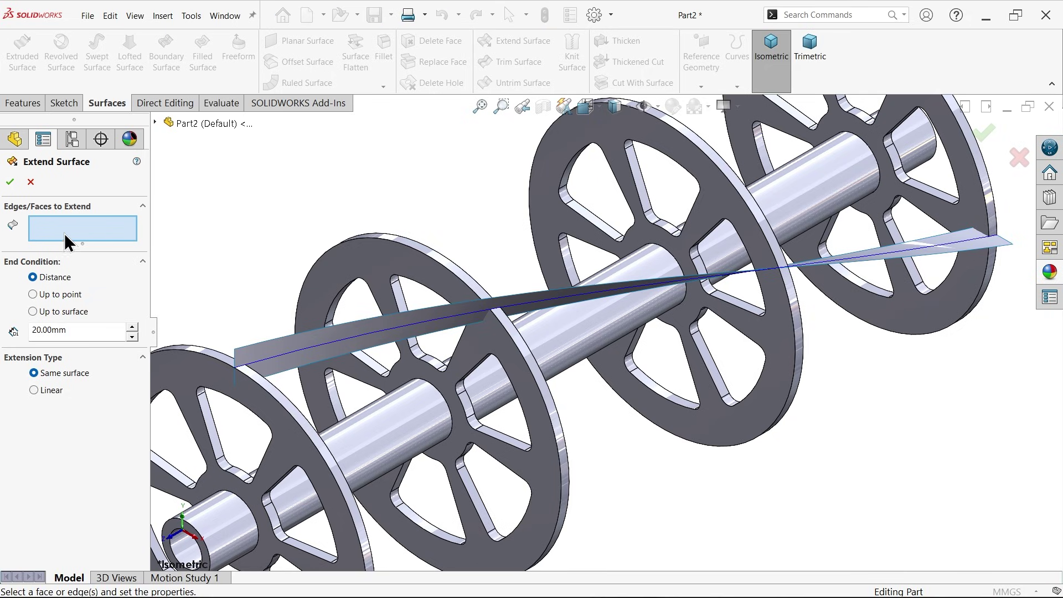
pyautogui.scroll(-5, 285, 369)
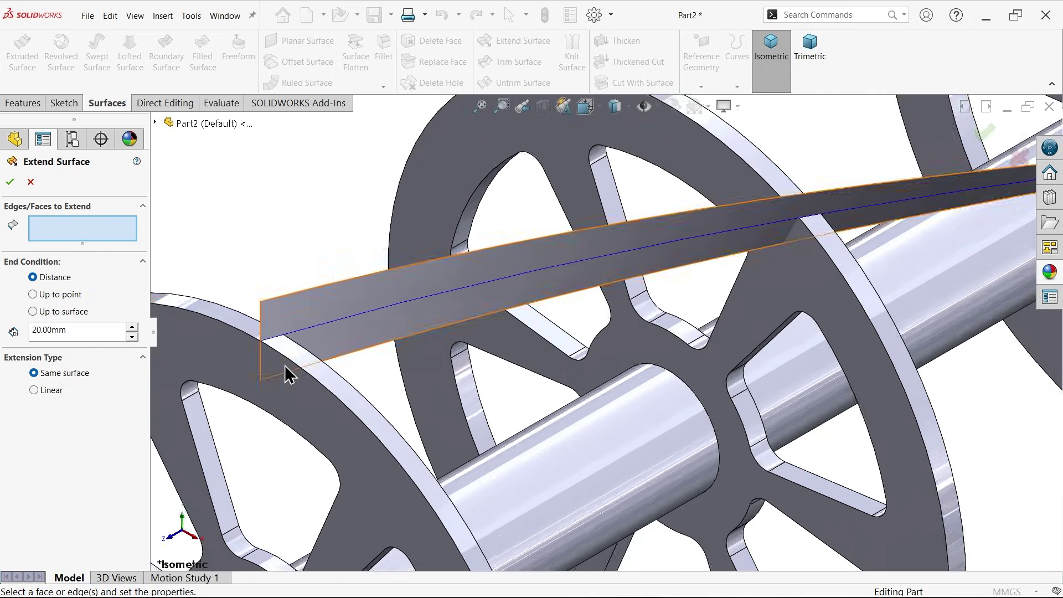
pyautogui.click(275, 331)
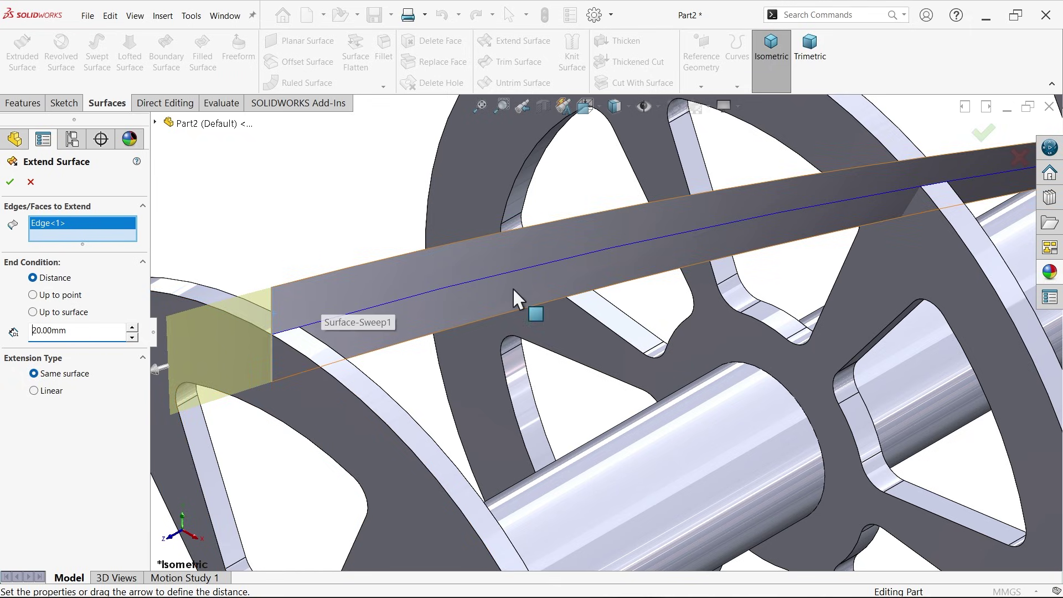
pyautogui.scroll(6, 612, 284)
pyautogui.scroll(-5, 920, 292)
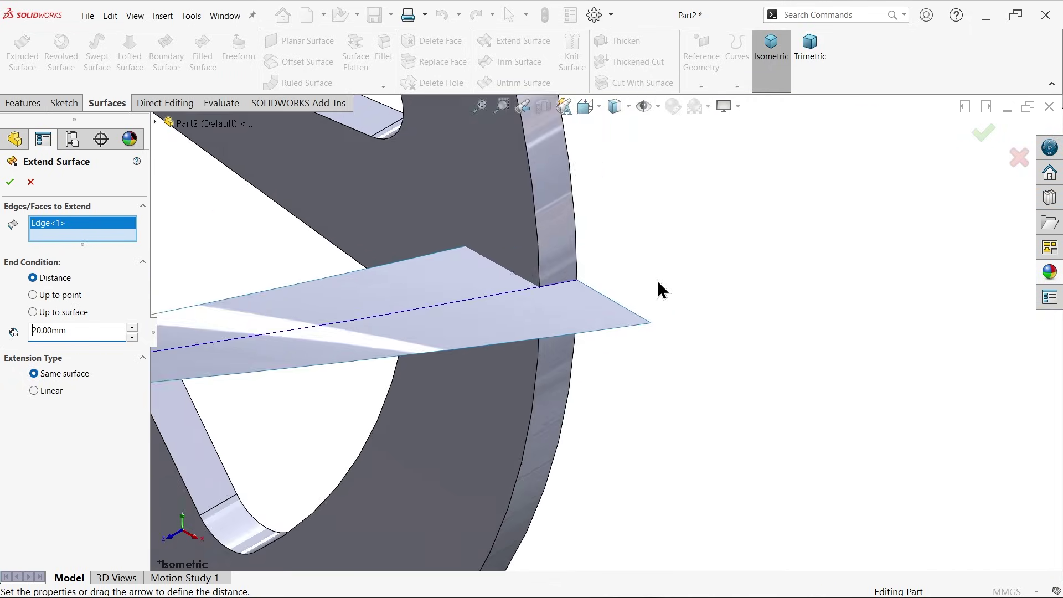
pyautogui.click(613, 300)
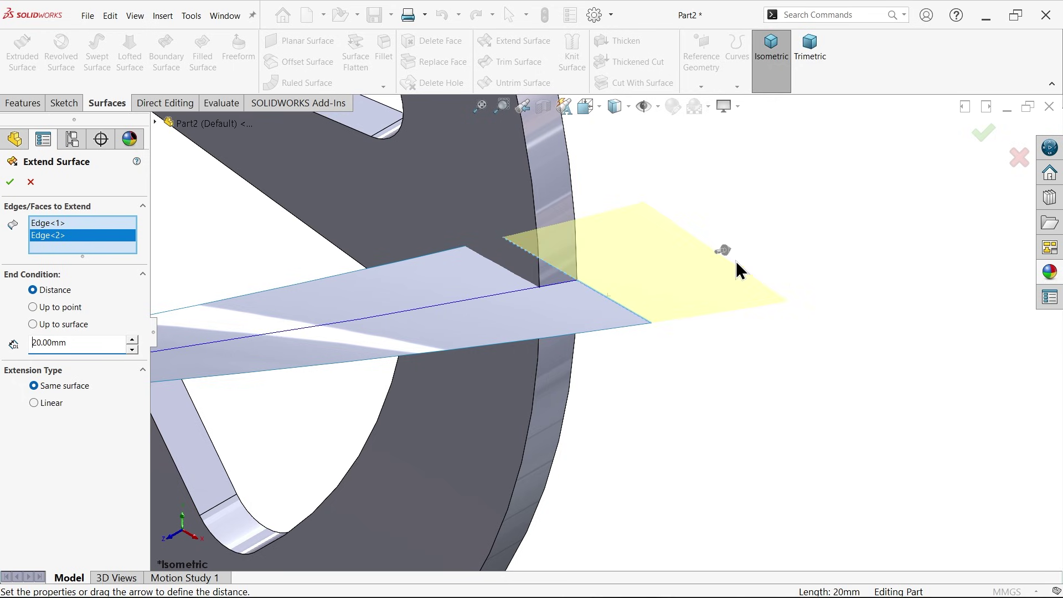
pyautogui.click(10, 182)
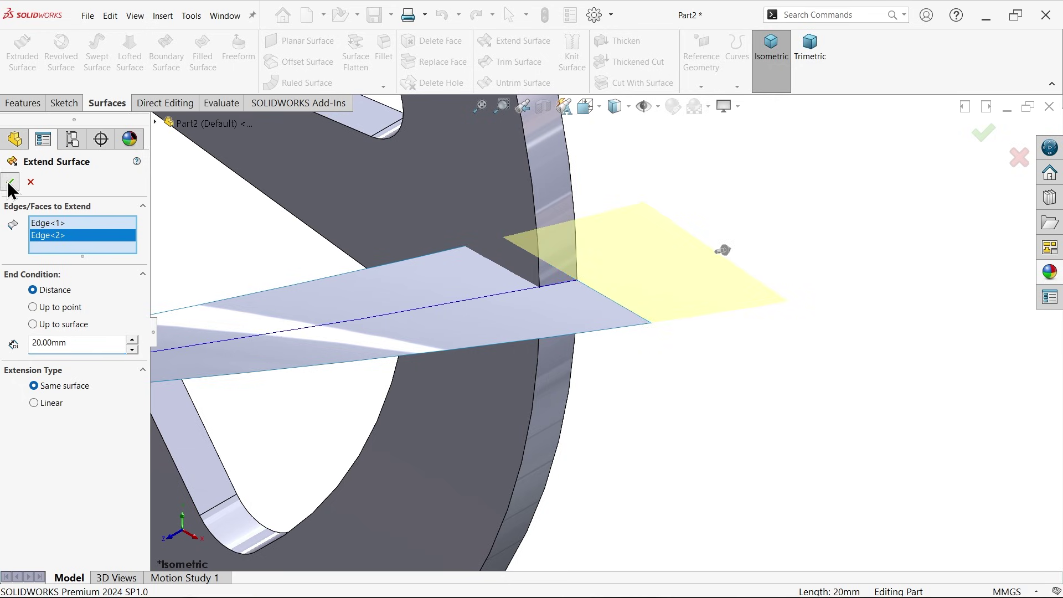
# - Hide the helix curve running along the extended swept surface
pyautogui.scroll(8, 677, 273)
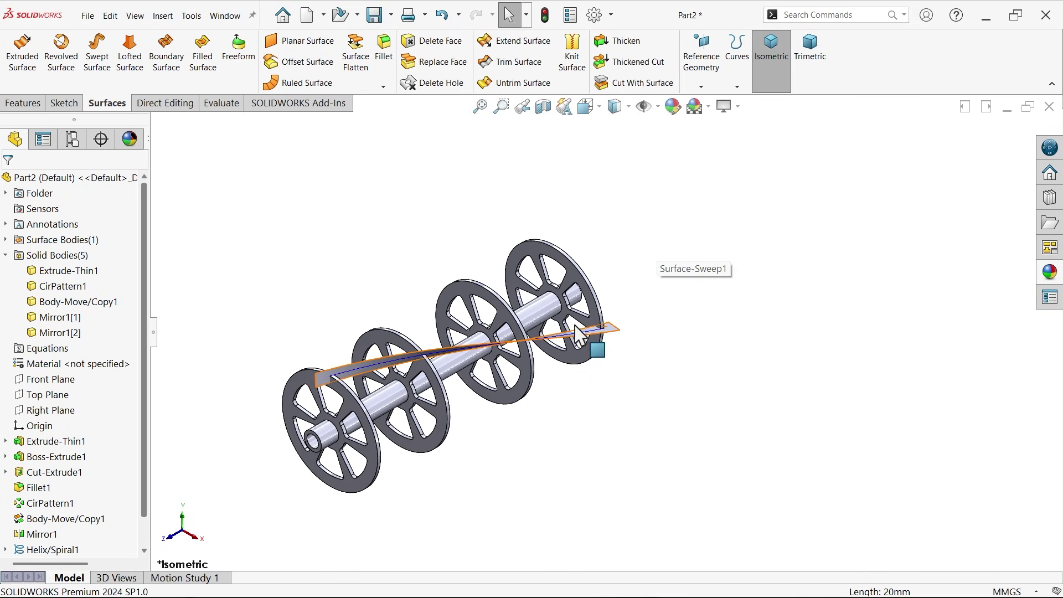
pyautogui.scroll(-4, 385, 378)
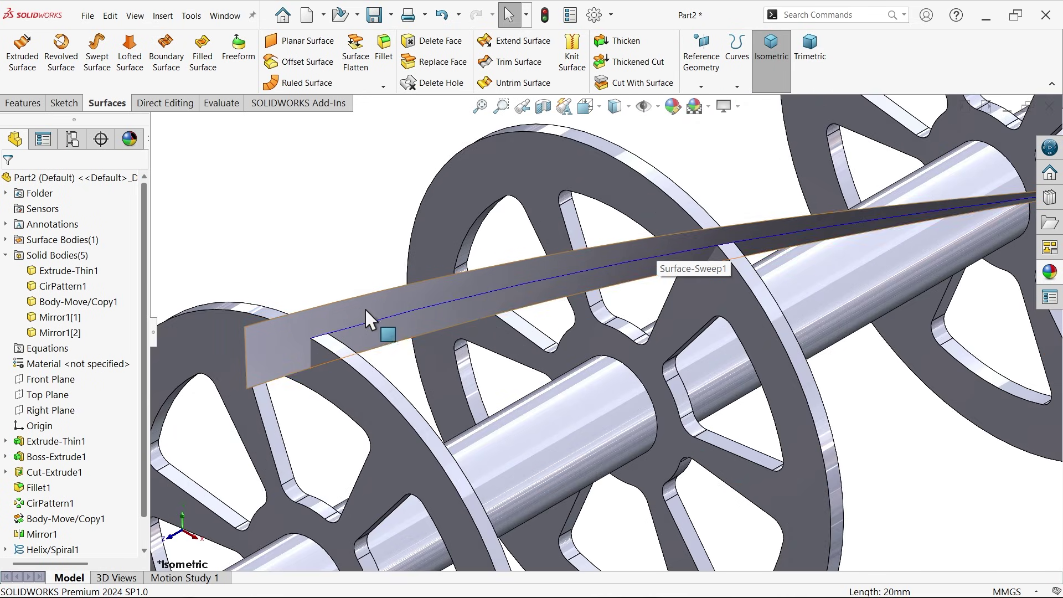
pyautogui.moveTo(344, 244)
pyautogui.mouseDown(button='middle')
pyautogui.moveTo(308, 204)
pyautogui.moveTo(351, 231)
pyautogui.moveTo(325, 250)
pyautogui.mouseUp(button='middle')
pyautogui.click(308, 312)
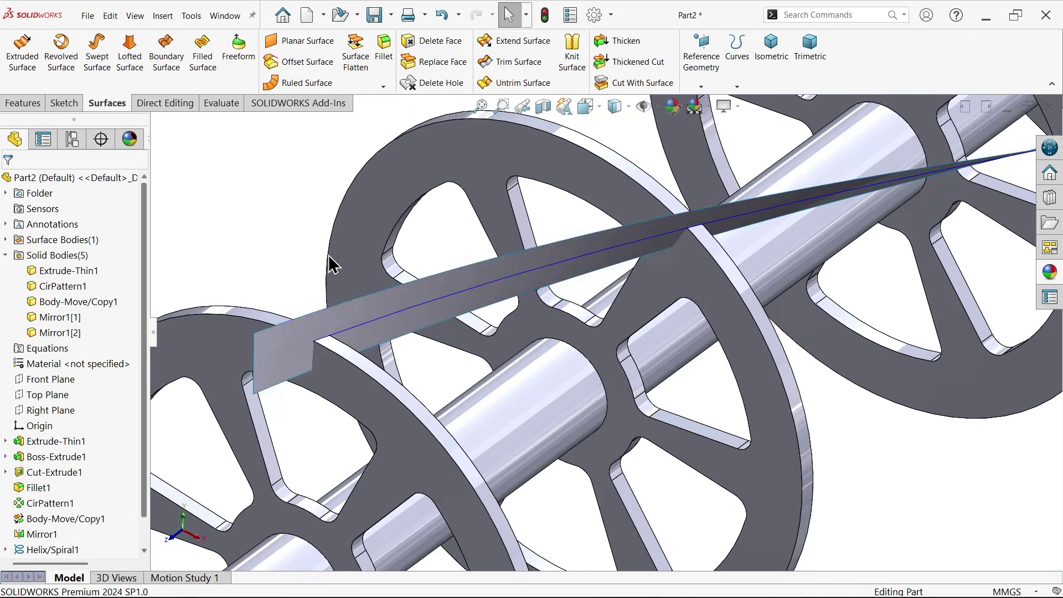
pyautogui.press('f')
pyautogui.keyDown('ctrl'); pyautogui.moveTo(529, 336); pyautogui.dragTo(459, 368, button='middle'); pyautogui.keyUp('ctrl')
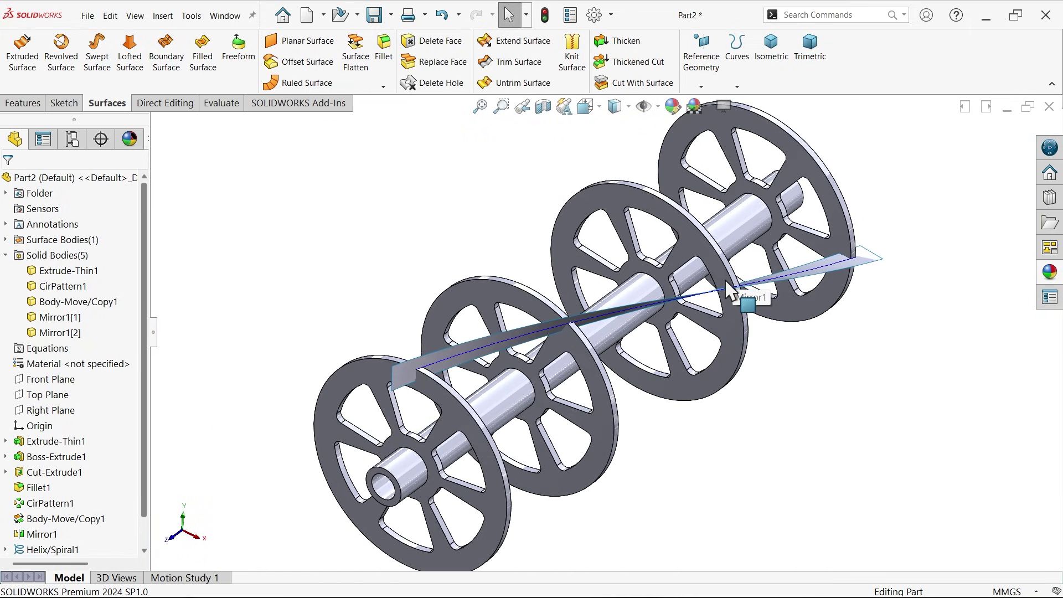
pyautogui.click(488, 346)
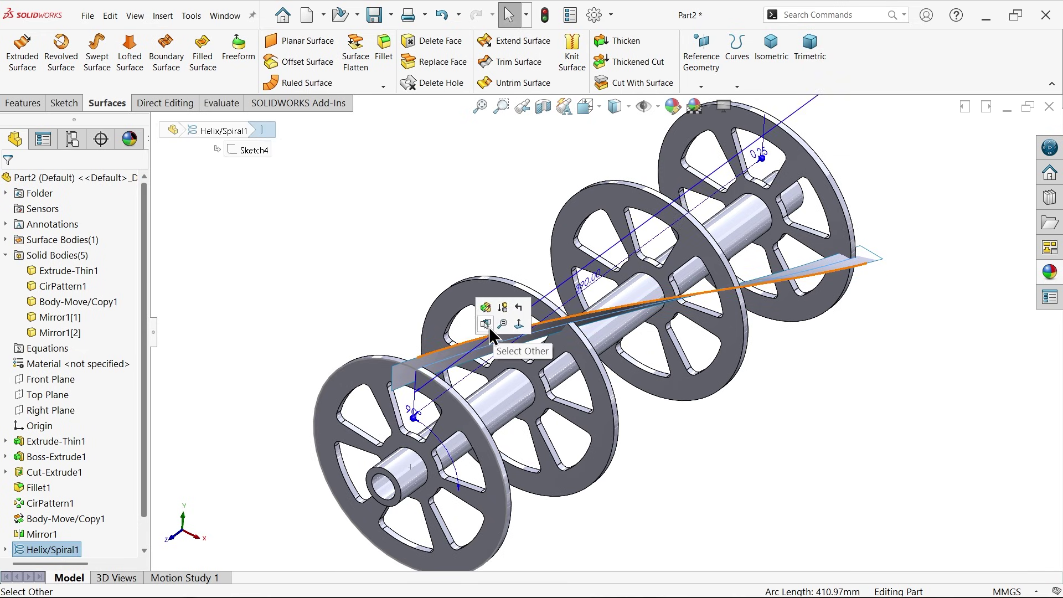
pyautogui.click(29, 551)
pyautogui.press('Escape')
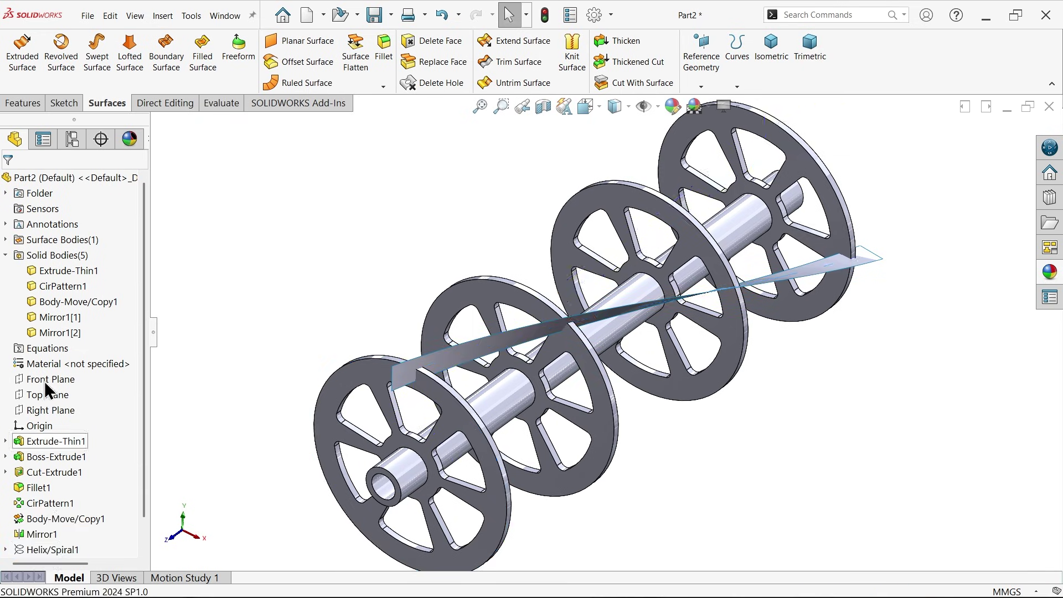
# - Copy the extended swept surface in place with Offset Surface at a distance of 0 mm
pyautogui.scroll(-2, 437, 327)
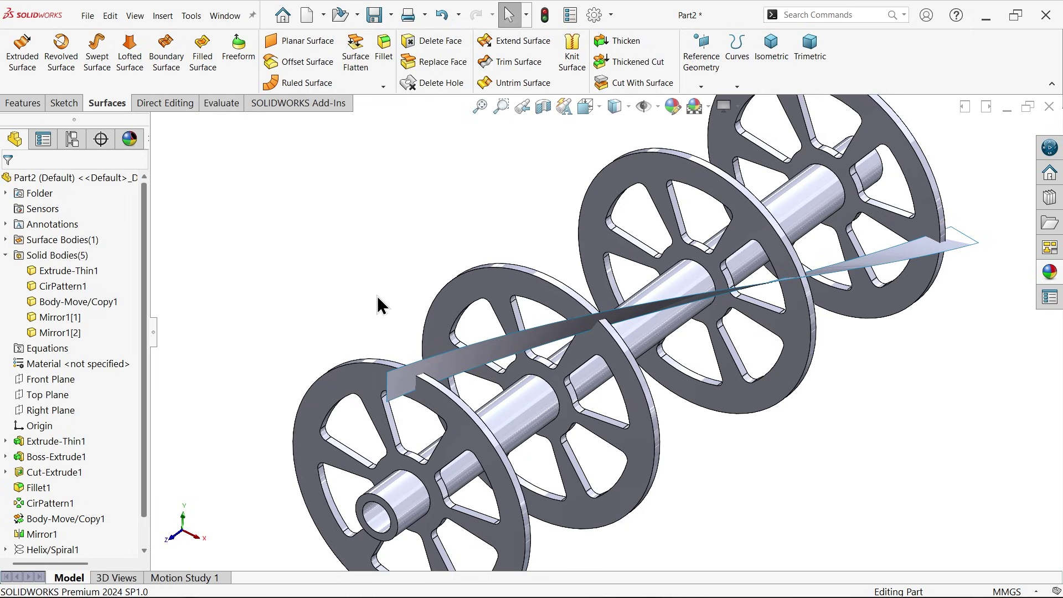
pyautogui.click(311, 62)
pyautogui.doubleClick(71, 263)
pyautogui.write('0')
pyautogui.press('Return')
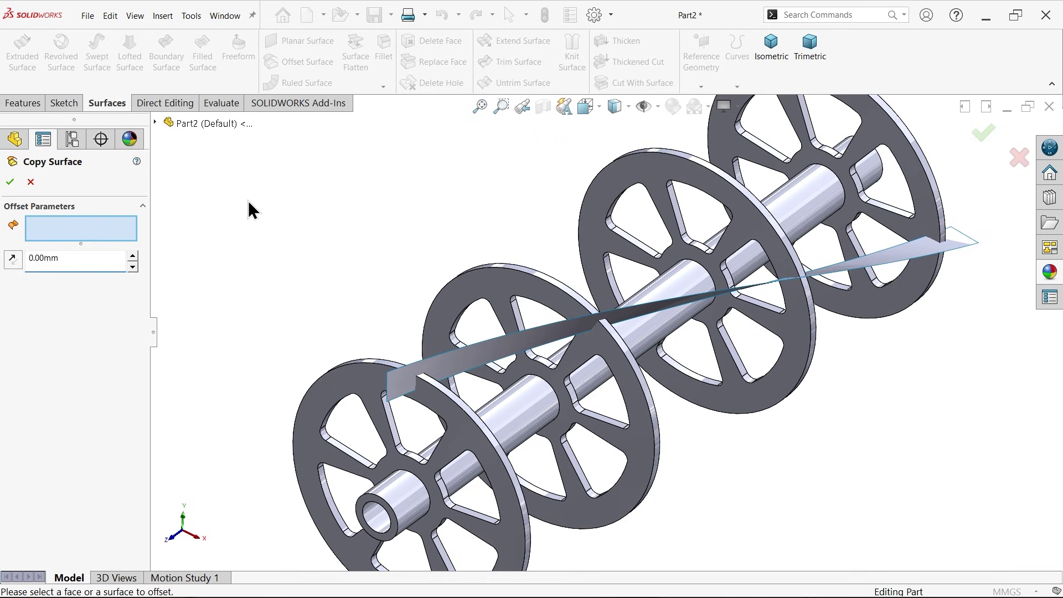
pyautogui.click(448, 378)
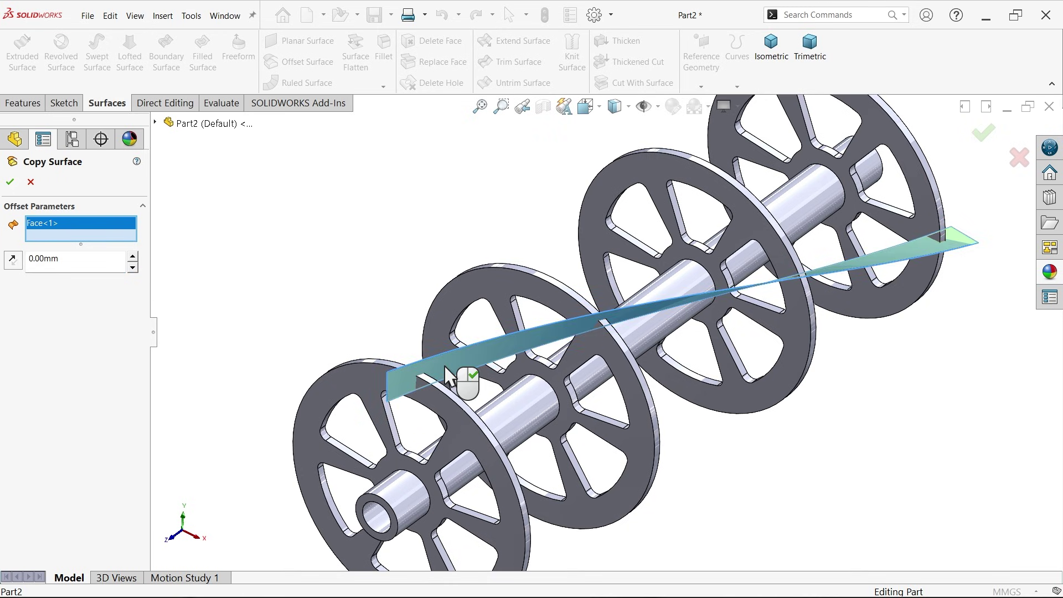
pyautogui.click(10, 183)
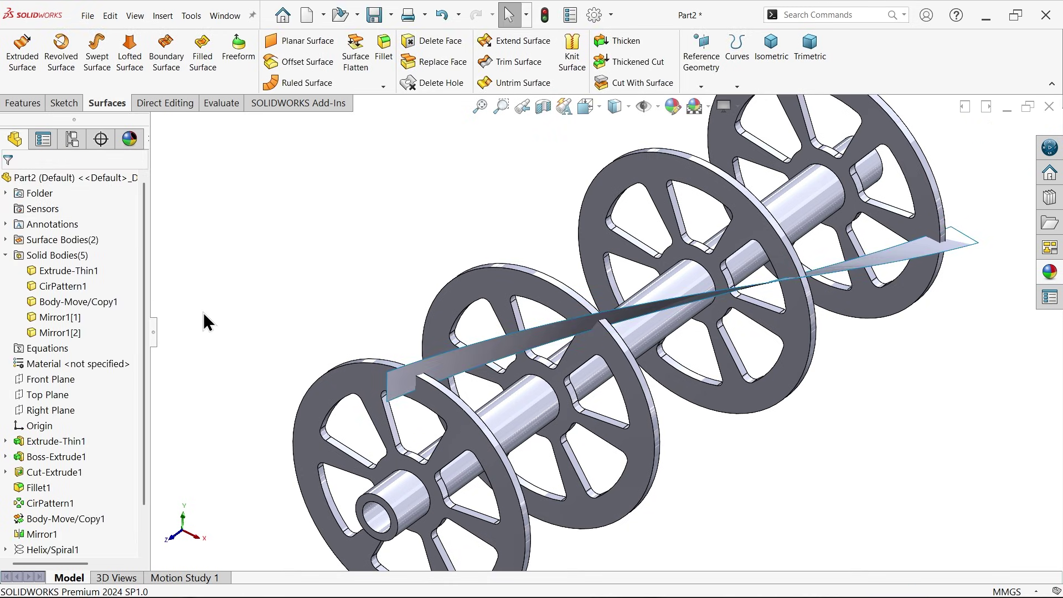
# - Cut slots in the four discs with a Thickened Cut of the copied surface, 3 mm thick on both sides
pyautogui.click(640, 62)
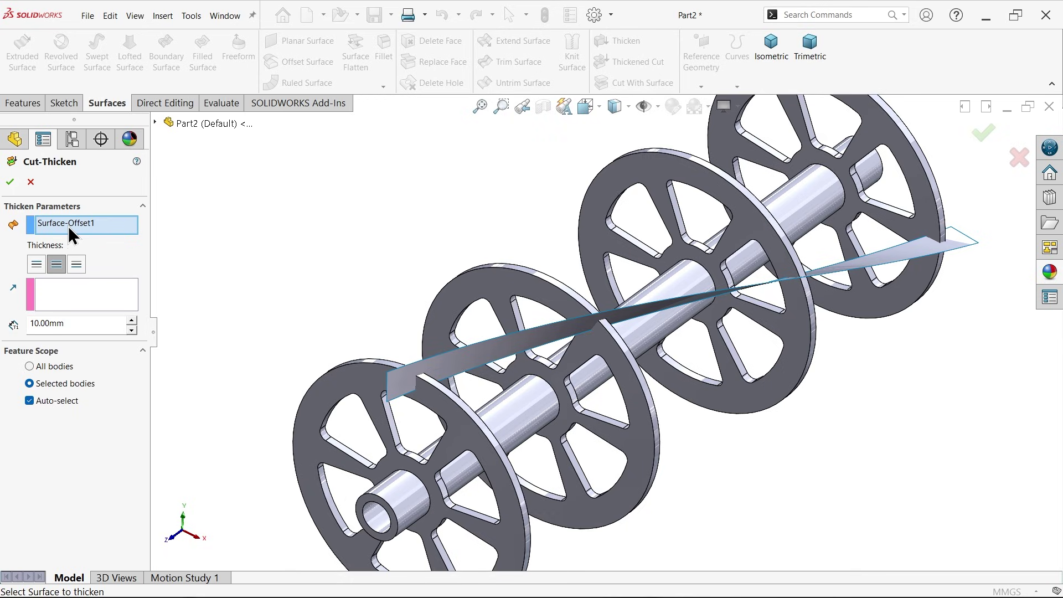
pyautogui.click(55, 266)
pyautogui.moveTo(67, 322); pyautogui.dragTo(8, 319)
pyautogui.write('3')
pyautogui.press('Return')
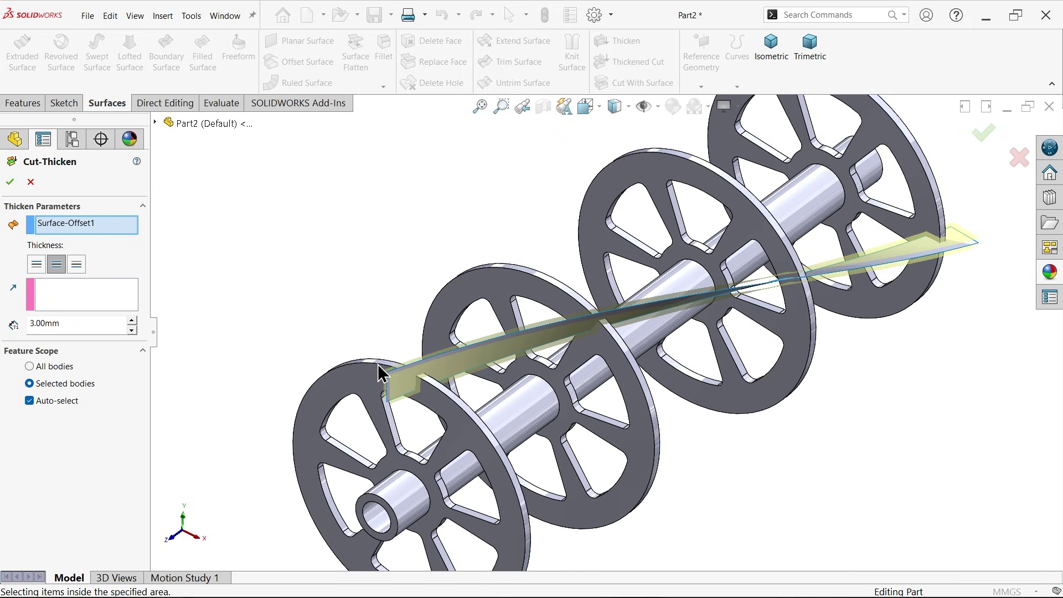
pyautogui.scroll(-5, 376, 370)
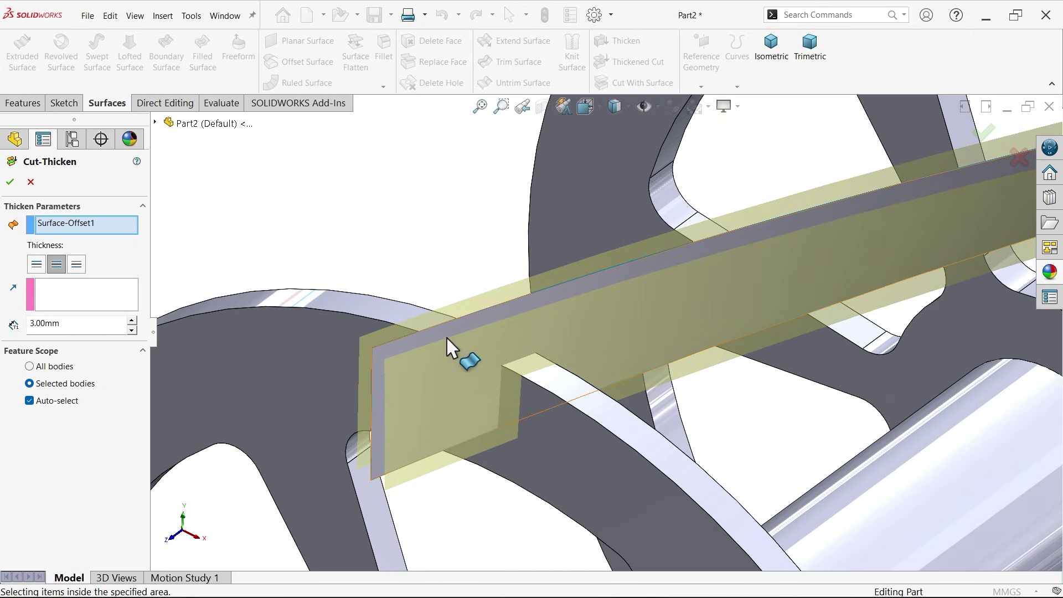
pyautogui.scroll(1, 576, 348)
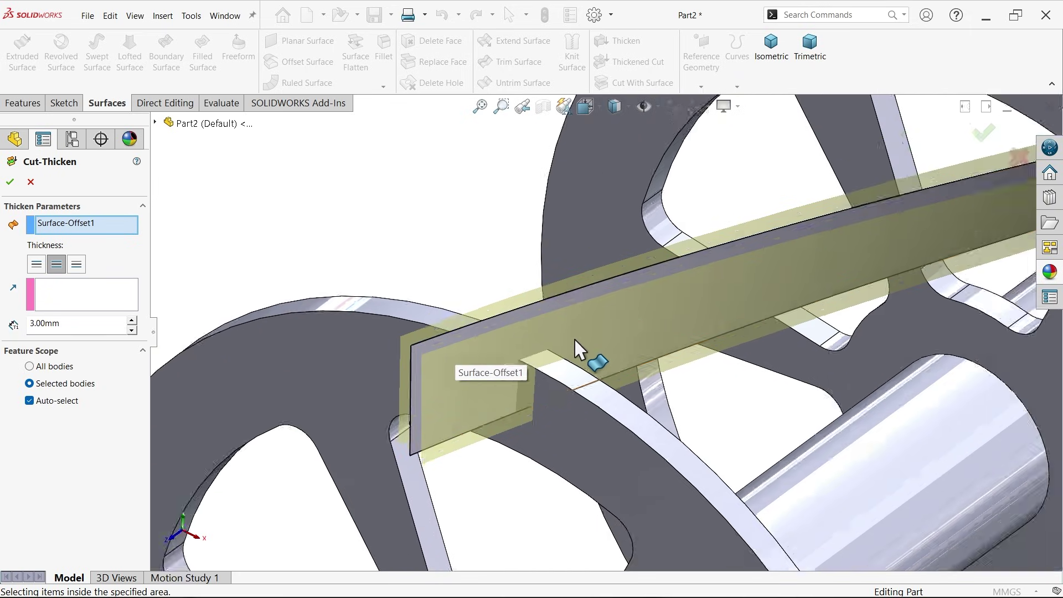
pyautogui.scroll(6, 576, 348)
pyautogui.scroll(-2, 540, 343)
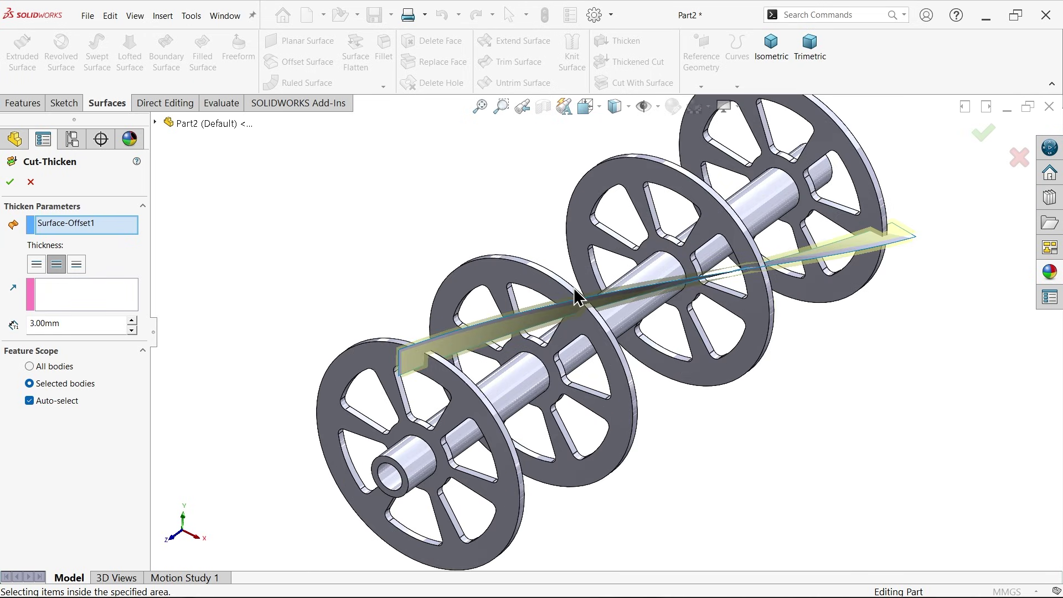
pyautogui.click(10, 182)
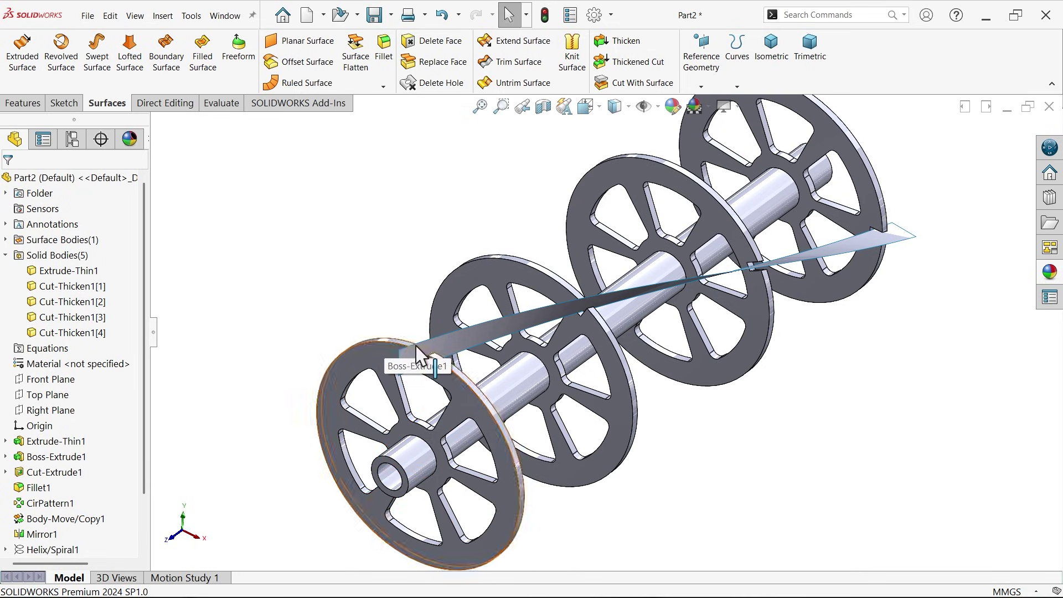
# - Hide the remaining swept surface body that passes through the disc slots
pyautogui.scroll(-4, 416, 347)
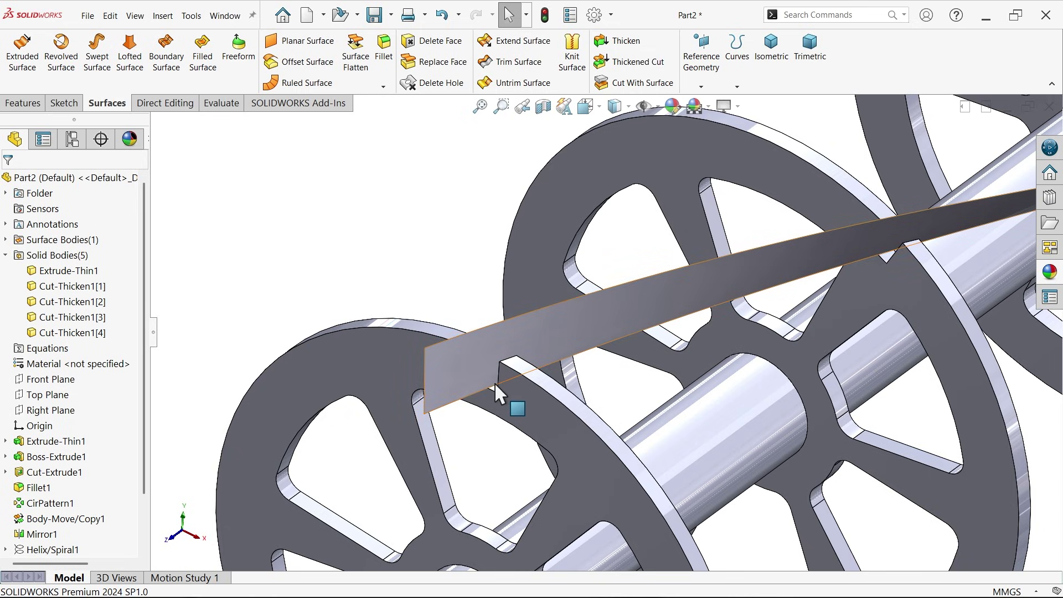
pyautogui.click(494, 334)
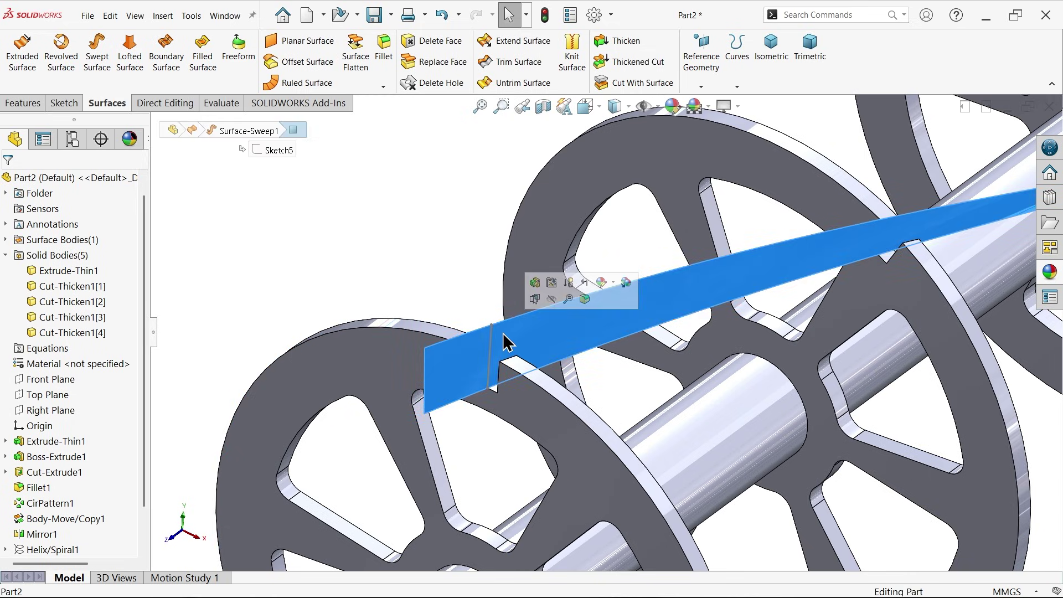
pyautogui.click(552, 299)
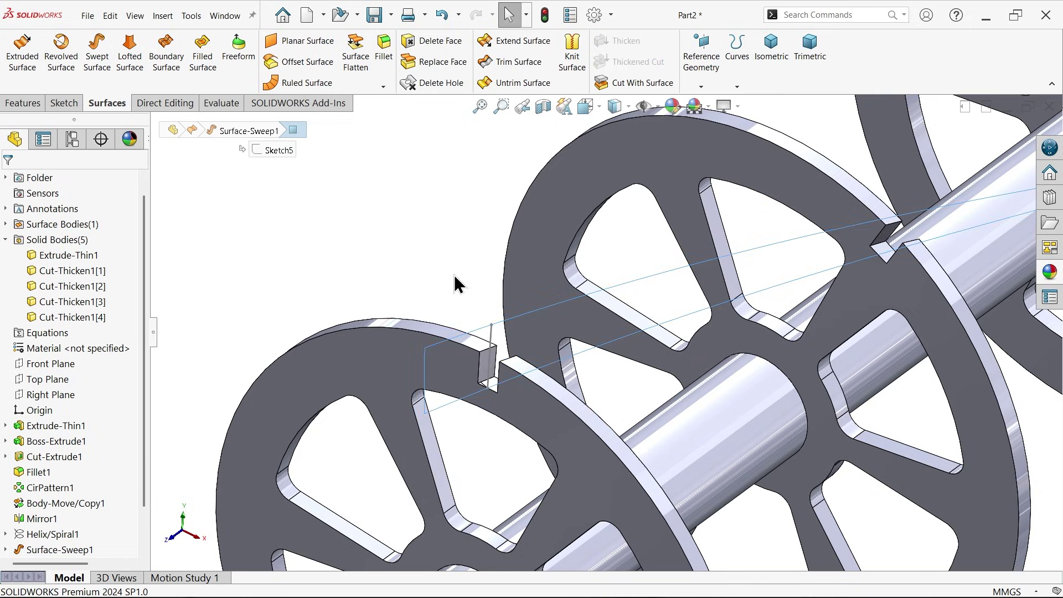
pyautogui.press('f')
pyautogui.scroll(-3, 669, 307)
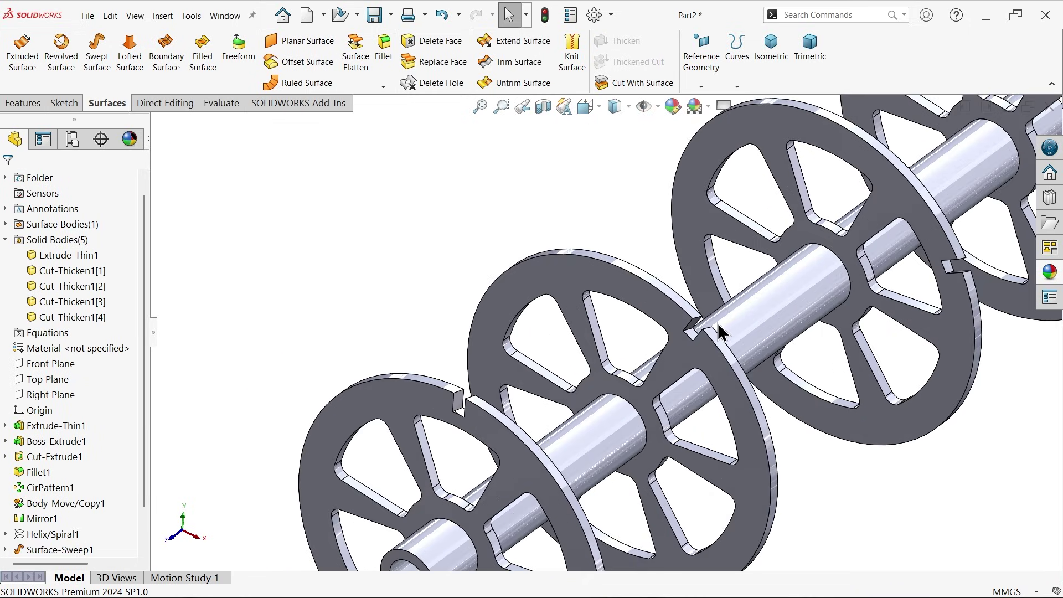
pyautogui.scroll(3, 718, 323)
pyautogui.scroll(-2, 727, 328)
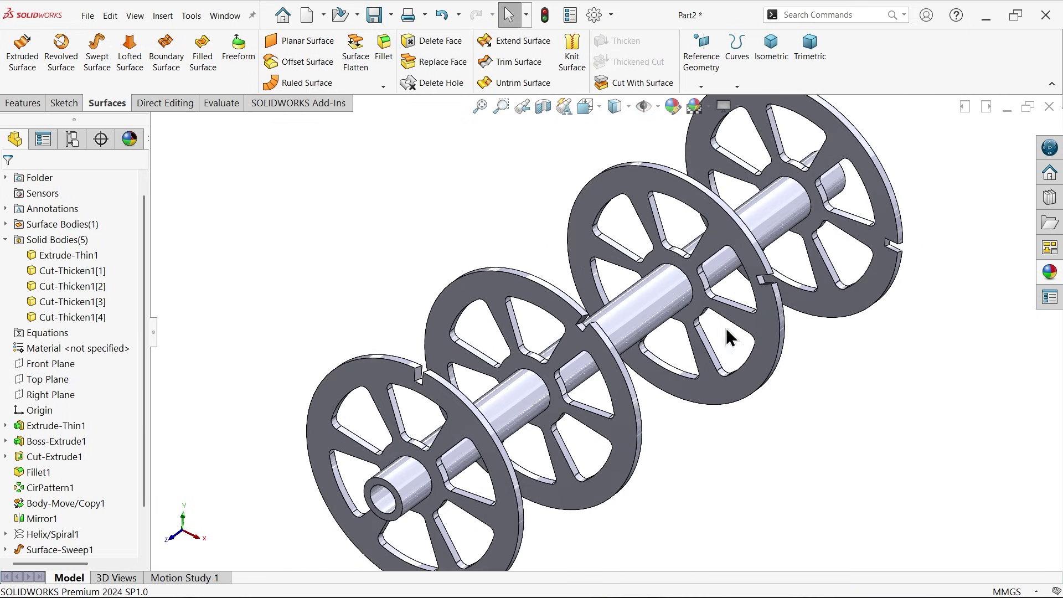
# - Circular-pattern the thickened slot cut around the shaft's outer face with 8 equally spaced instances over 360 degrees
pyautogui.click(25, 106)
pyautogui.click(418, 88)
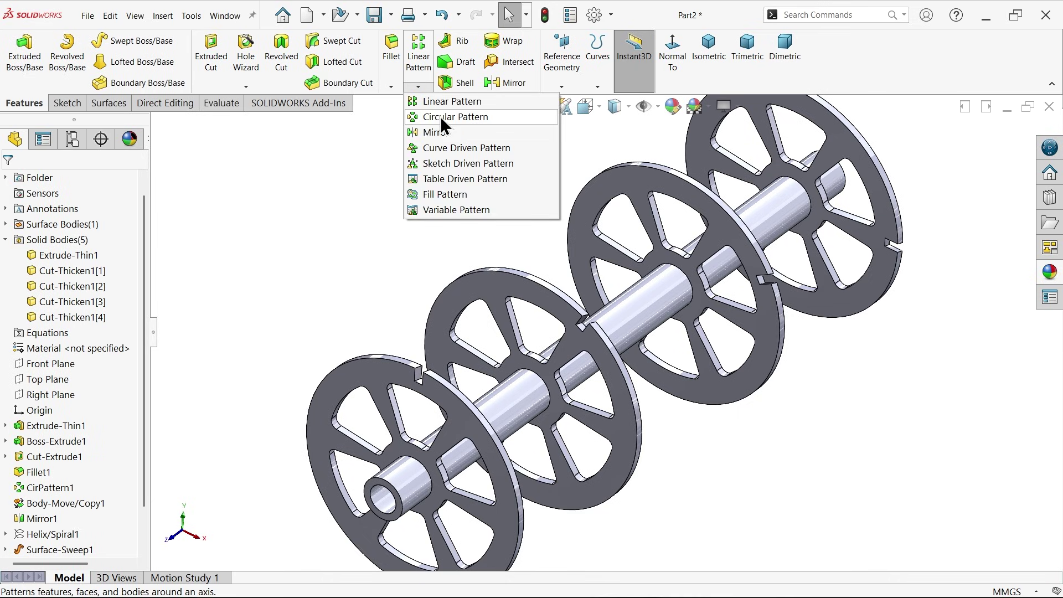
pyautogui.click(441, 116)
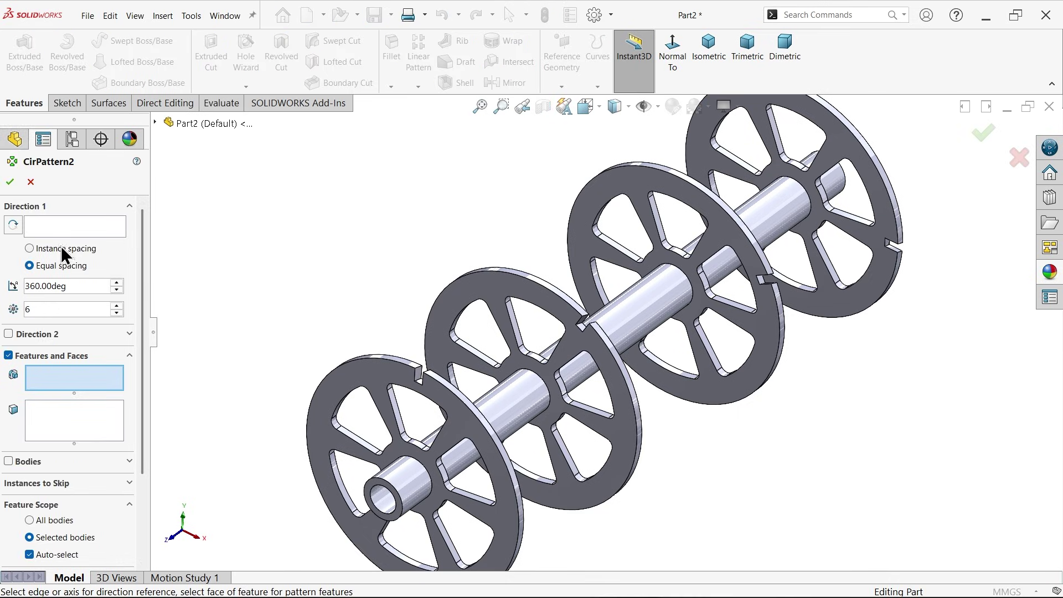
pyautogui.click(61, 224)
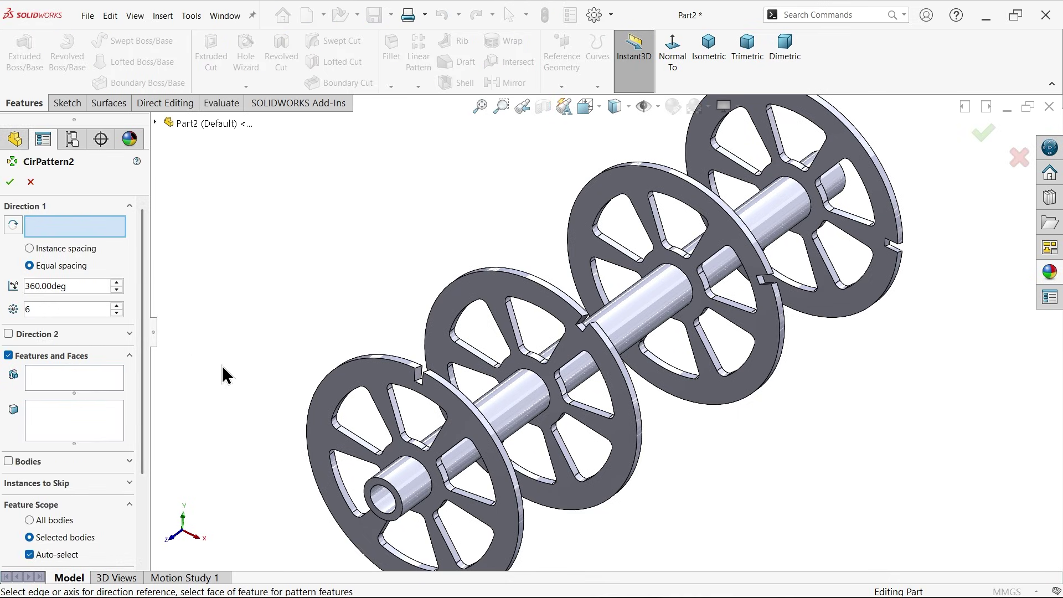
pyautogui.click(413, 484)
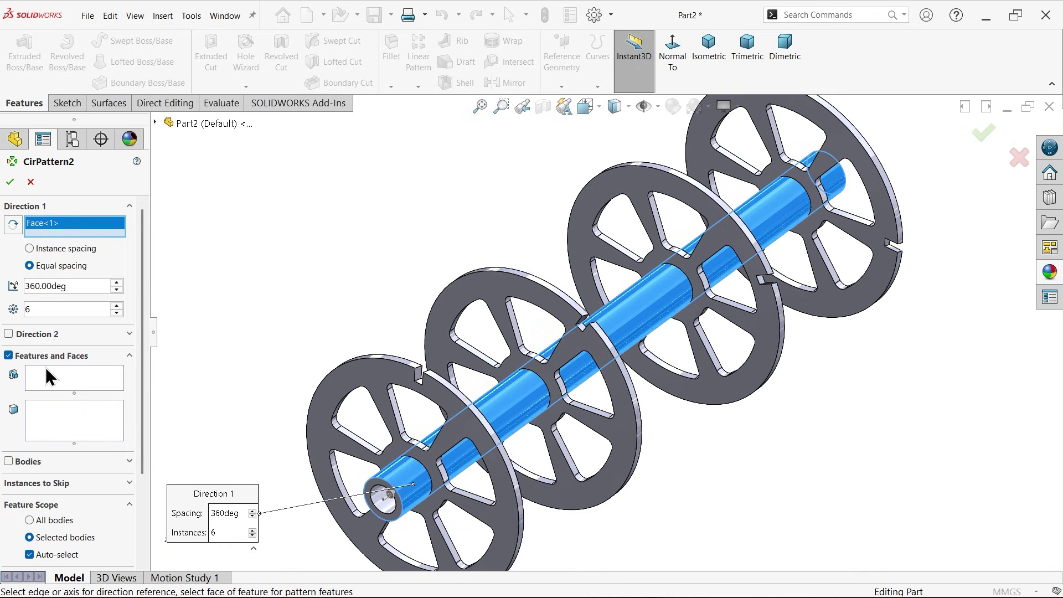
pyautogui.click(8, 462)
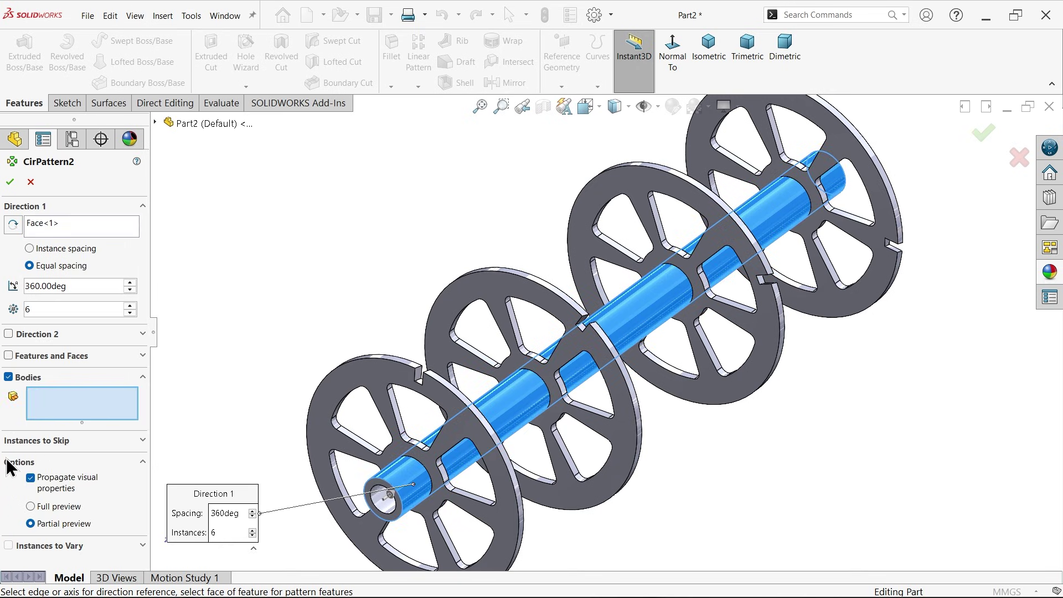
pyautogui.click(52, 358)
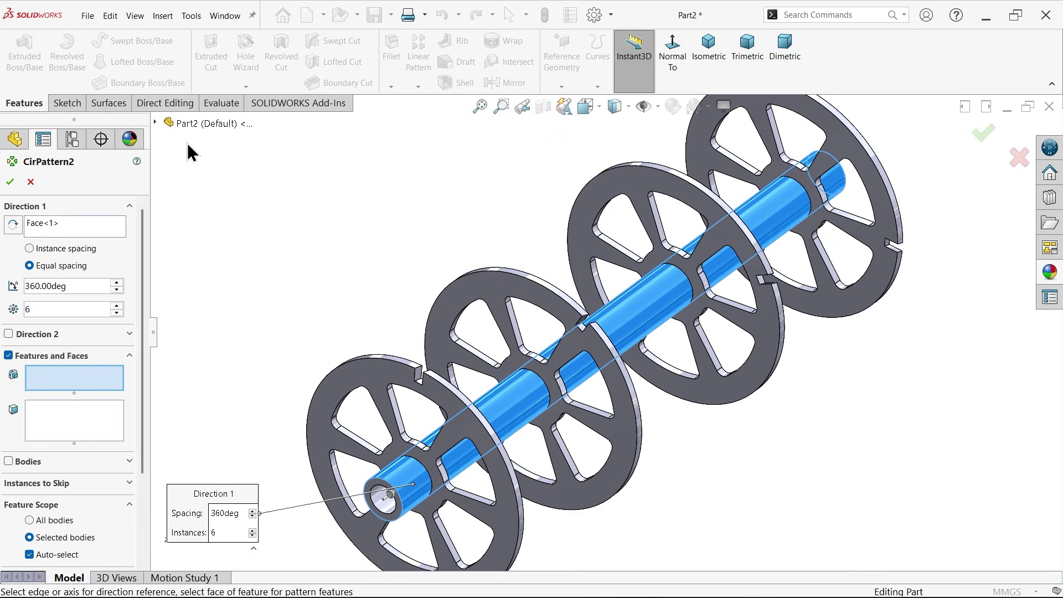
pyautogui.click(154, 122)
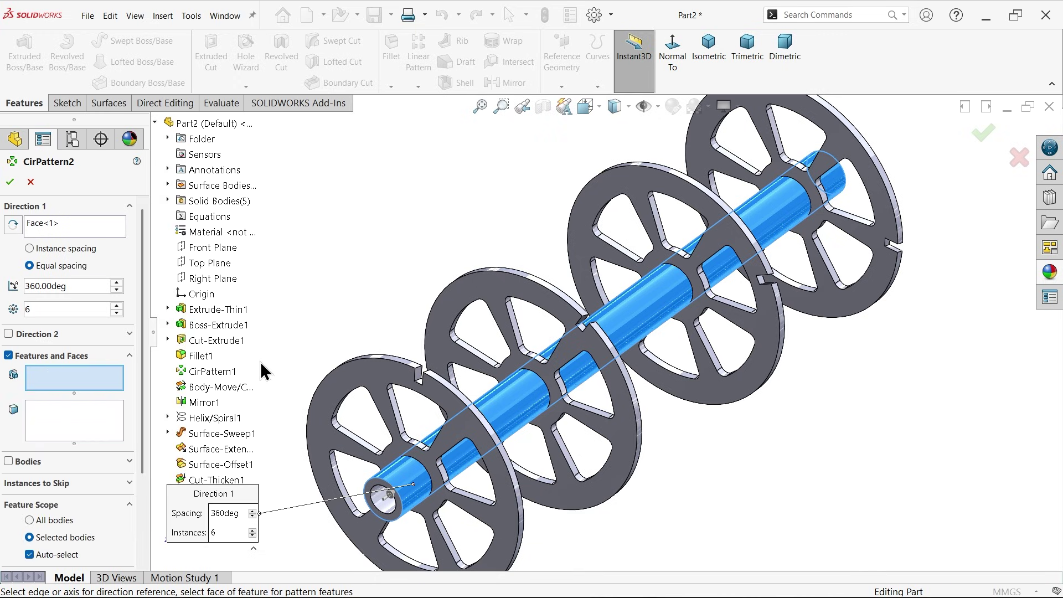
pyautogui.moveTo(197, 497); pyautogui.dragTo(325, 304)
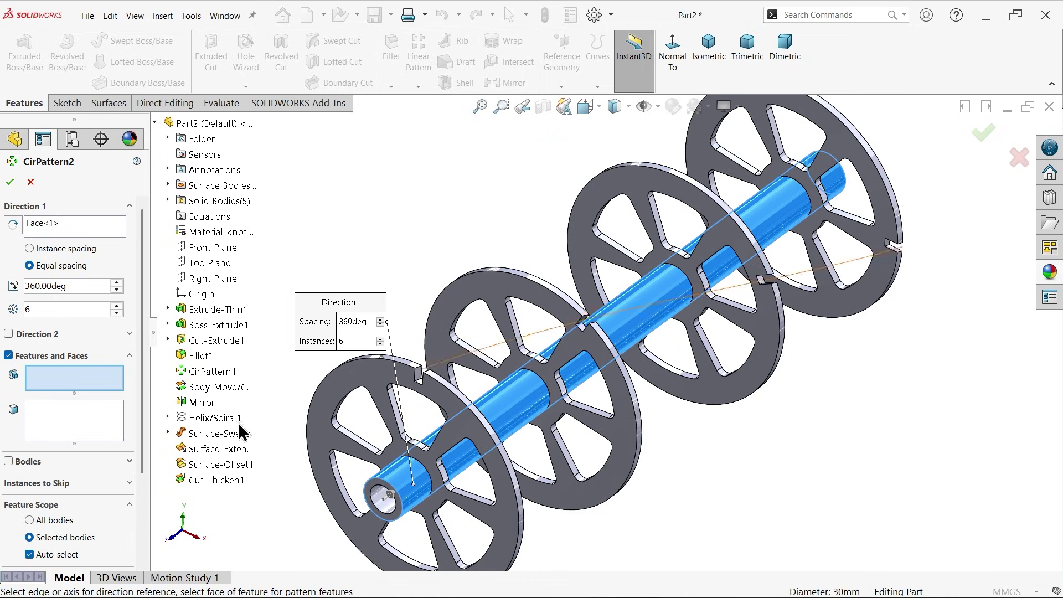
pyautogui.click(209, 482)
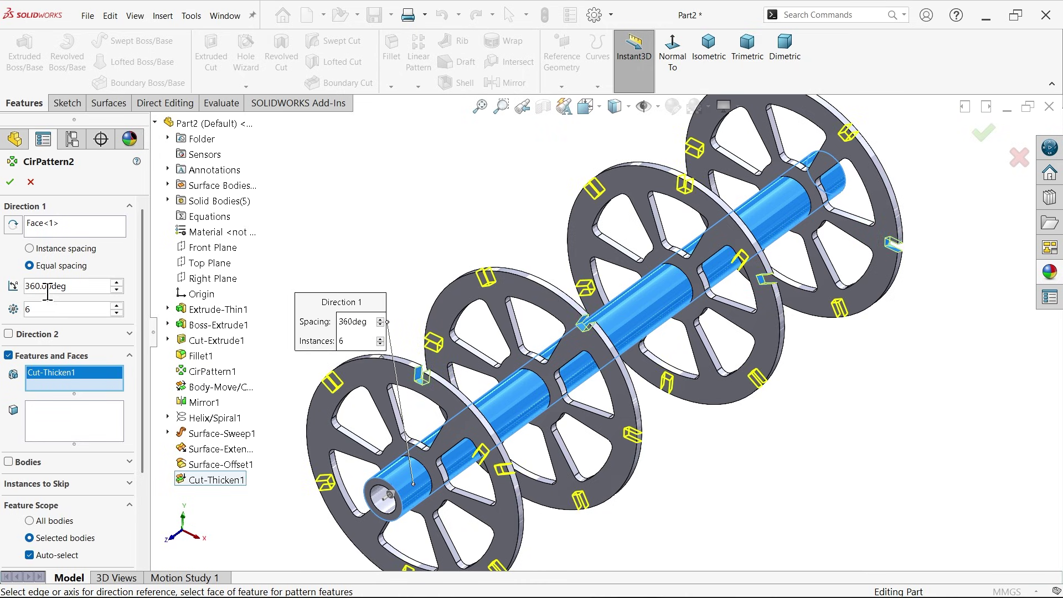
pyautogui.moveTo(51, 305); pyautogui.dragTo(9, 305)
pyautogui.write('8')
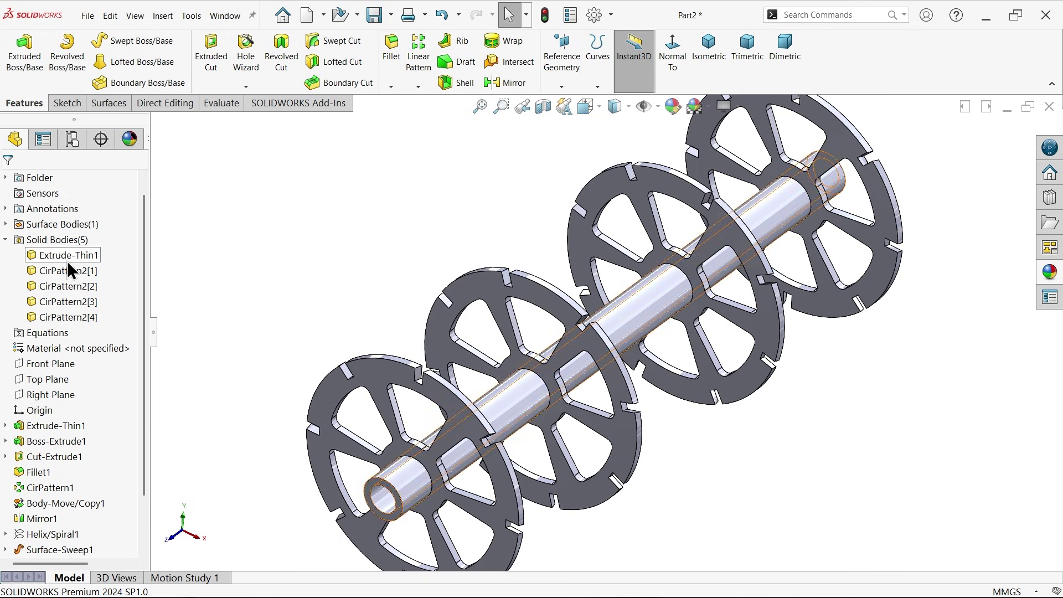
# - Show the hidden extended surface body that passes through the disc slots
pyautogui.click(70, 324)
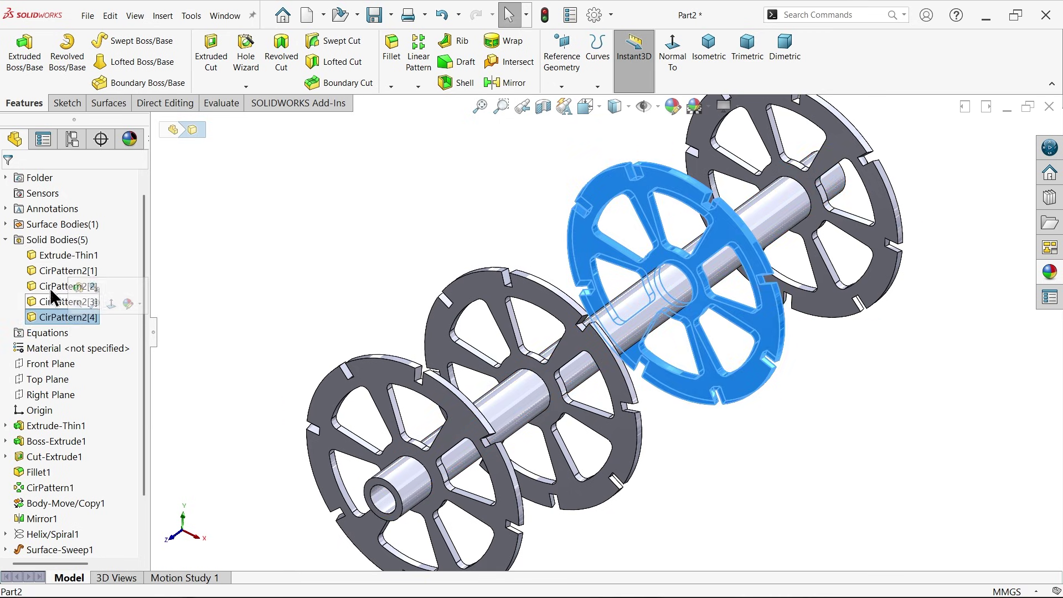
pyautogui.click(6, 224)
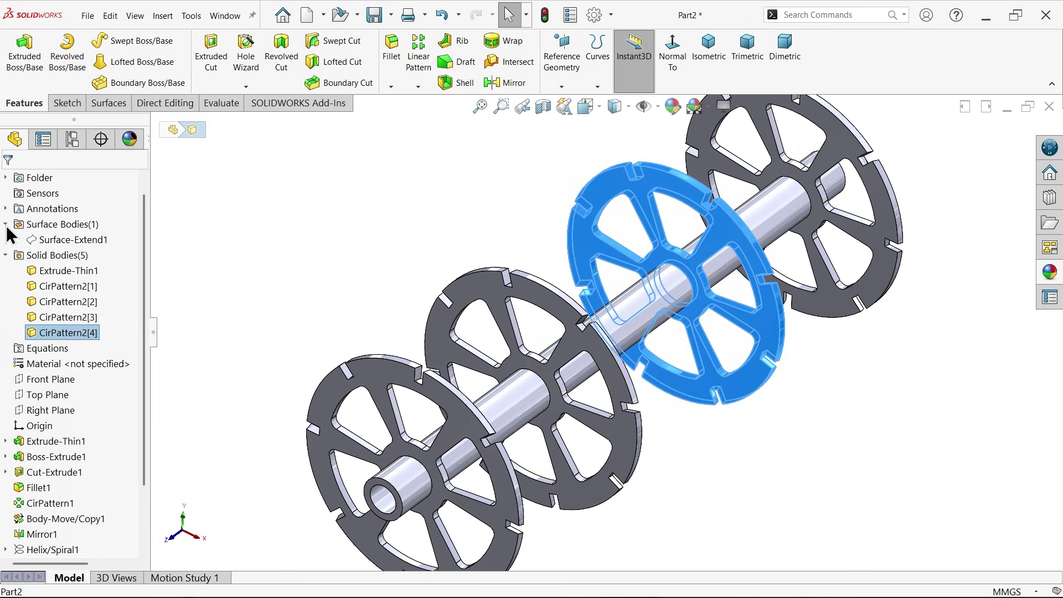
pyautogui.click(69, 241)
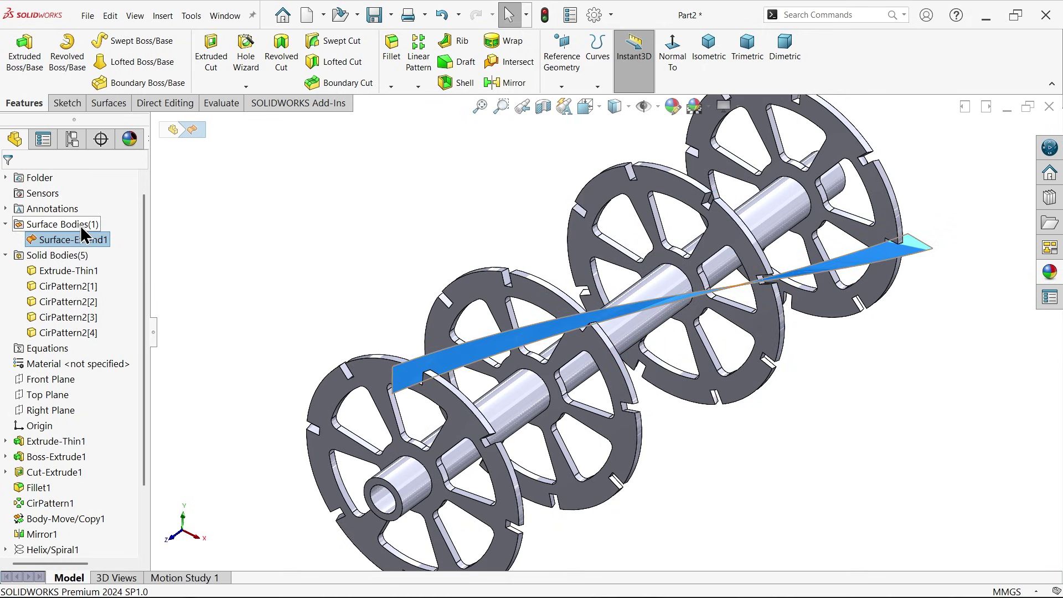
pyautogui.click(194, 252)
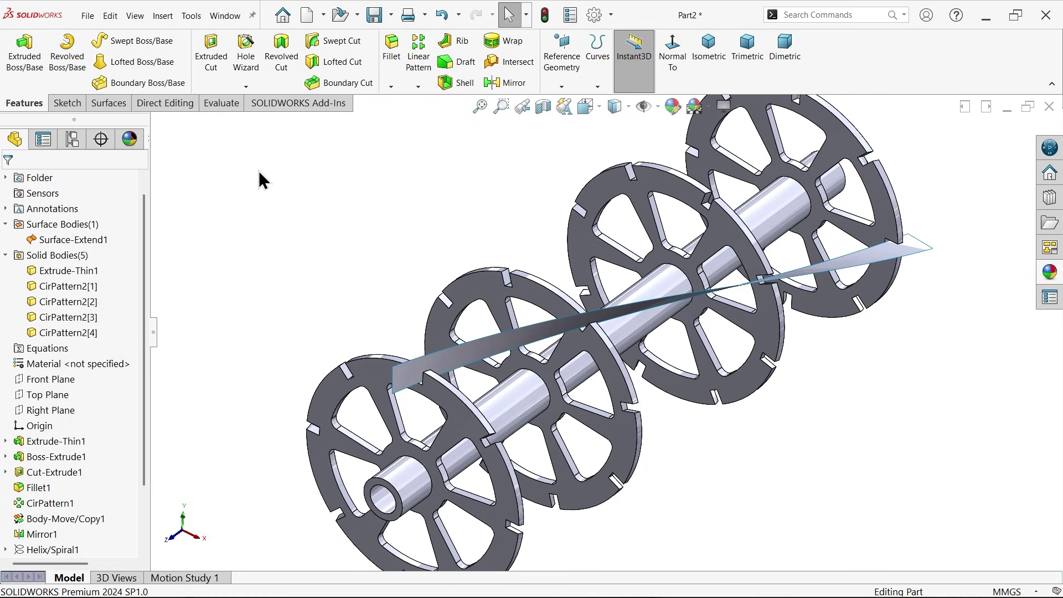
# - Thicken the extended surface 2.5 mm on both sides into a separate blade body, without merging the result
pyautogui.click(115, 102)
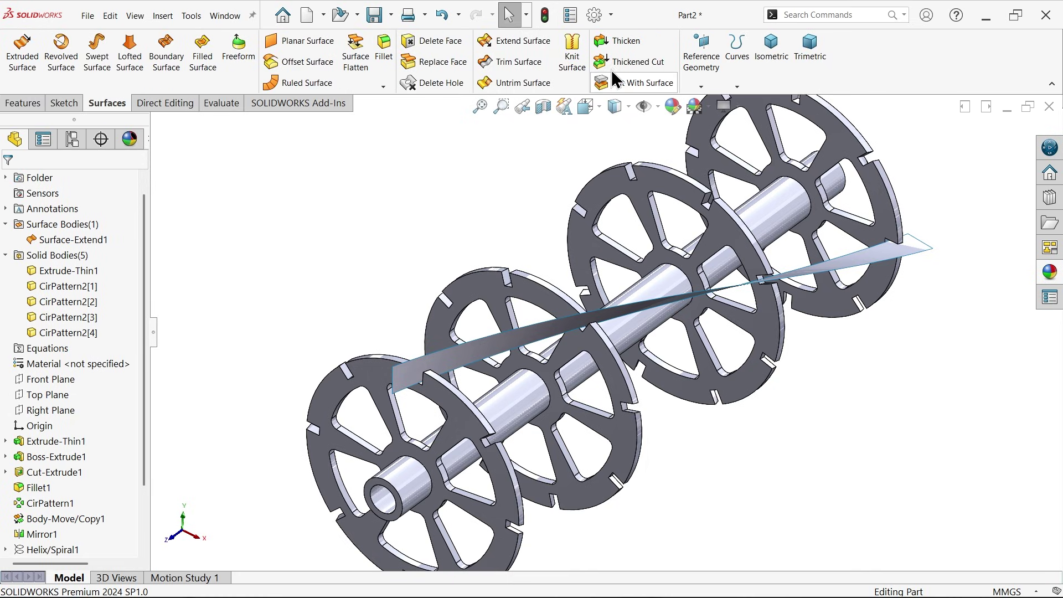
pyautogui.click(625, 42)
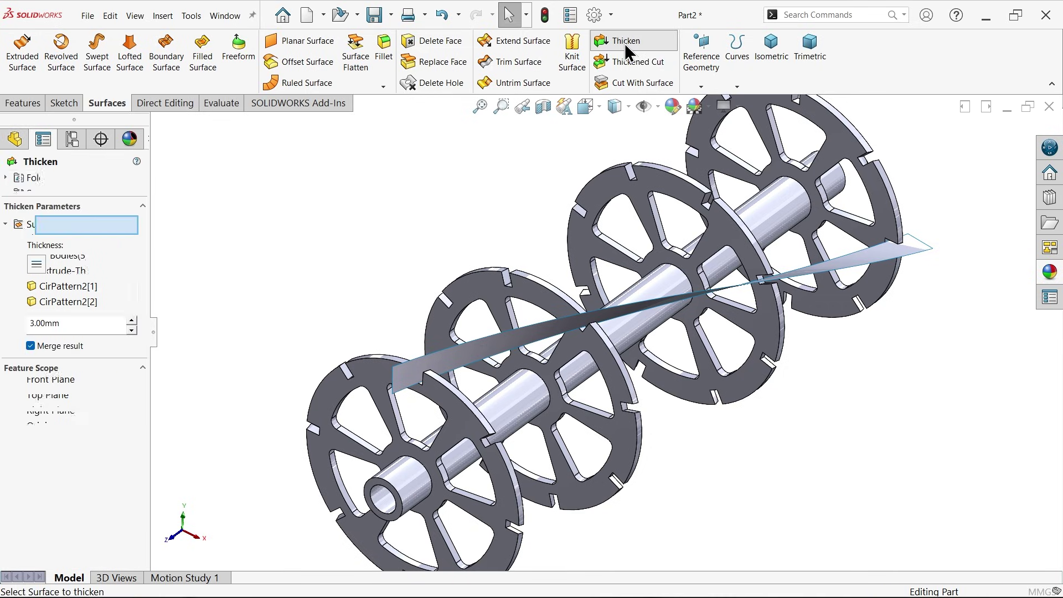
pyautogui.click(423, 381)
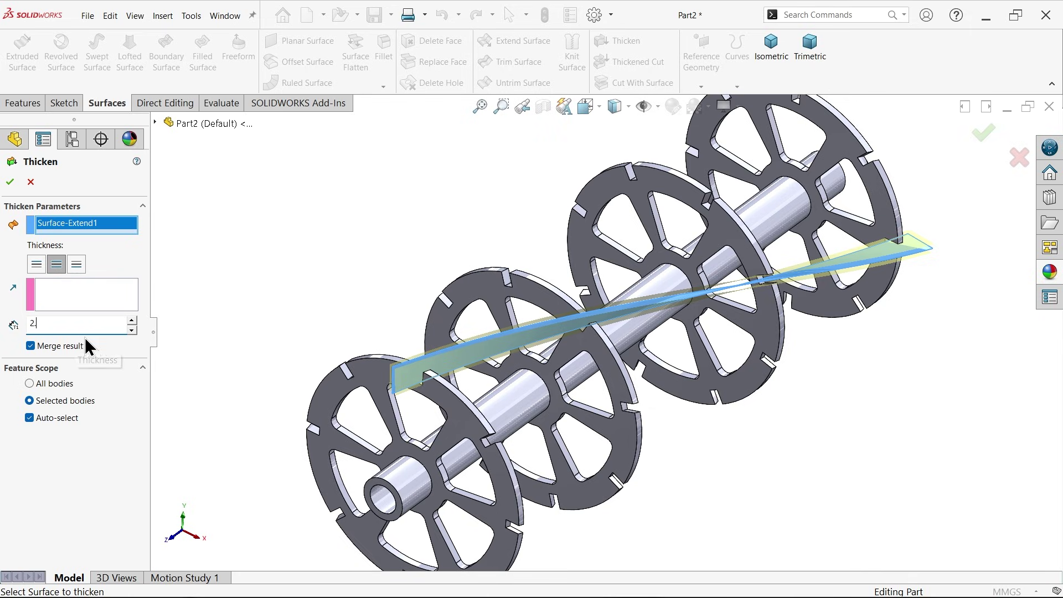
pyautogui.press('Return')
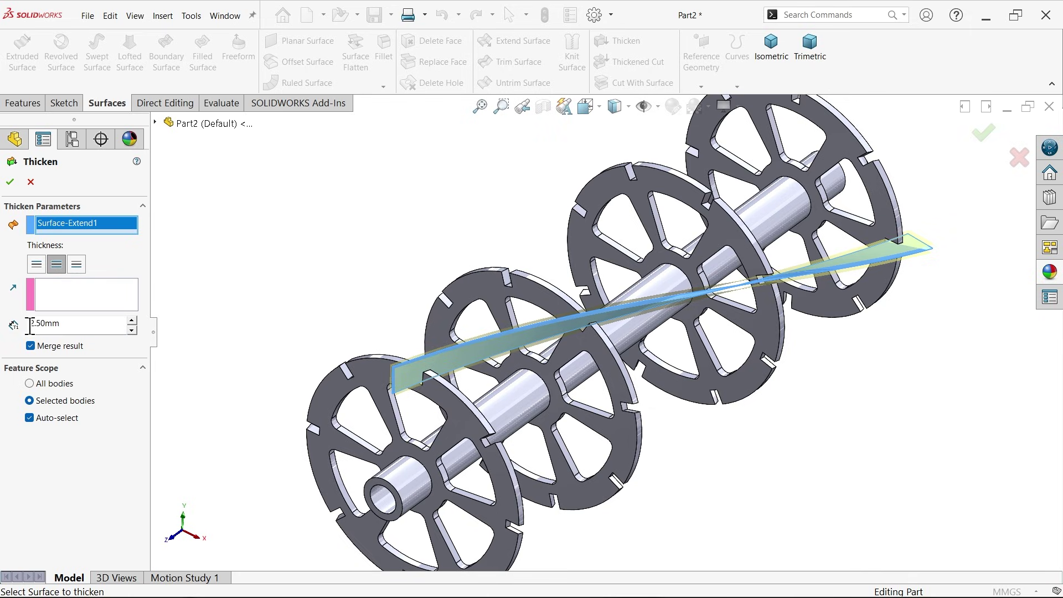
pyautogui.click(30, 346)
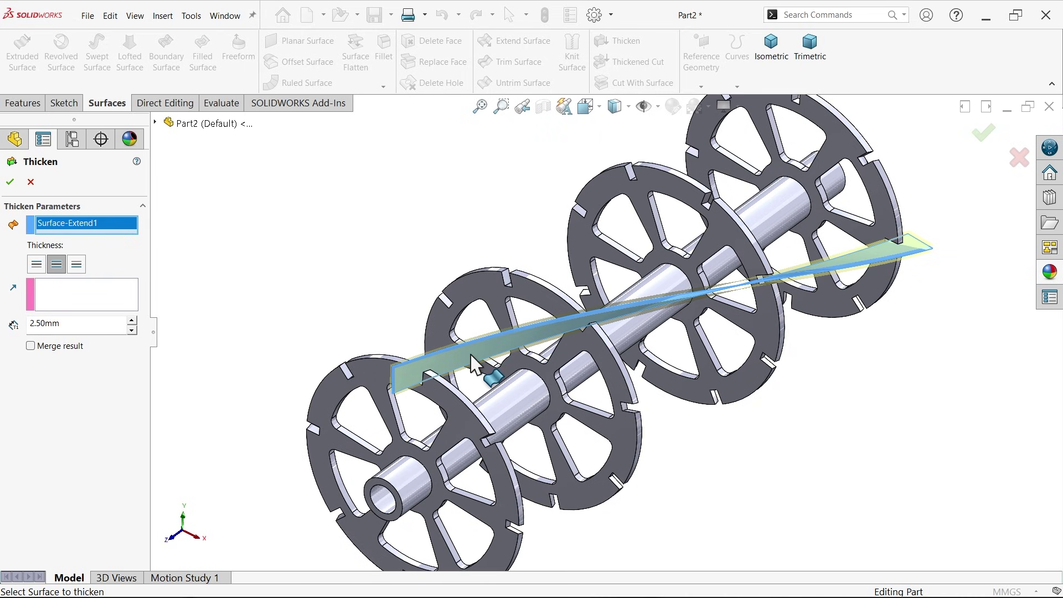
pyautogui.click(11, 184)
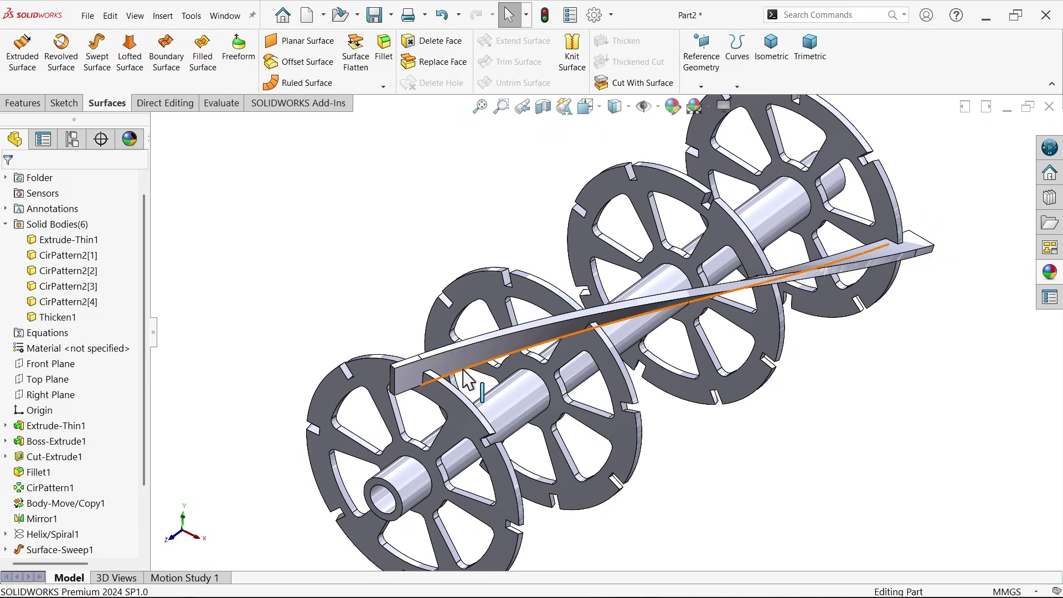
# - Set up an asymmetric edge chamfer for the blade with distances of 5 mm and 7 mm
pyautogui.scroll(-5, 471, 380)
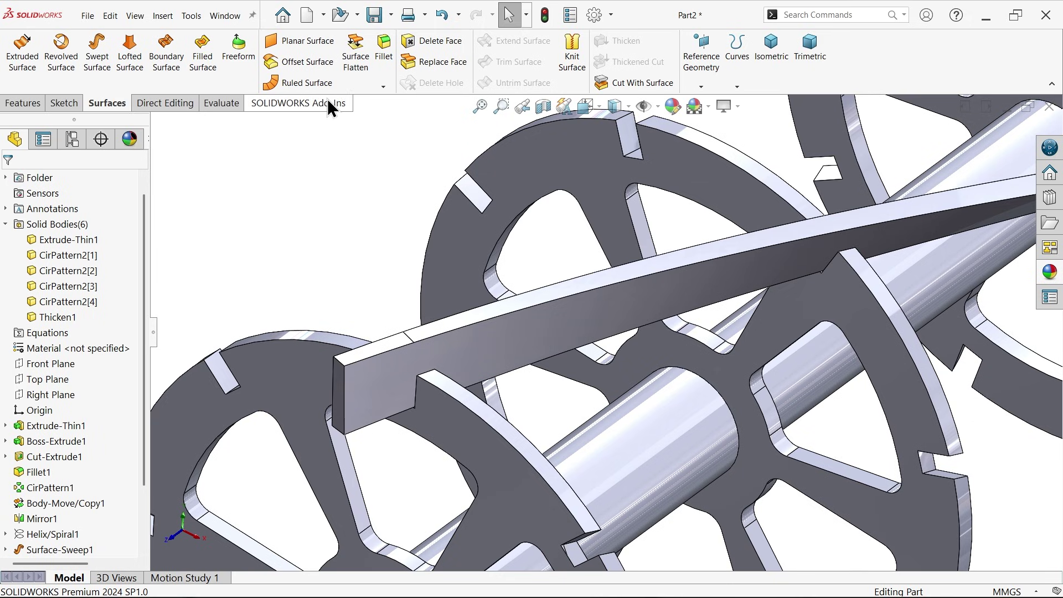
pyautogui.click(21, 103)
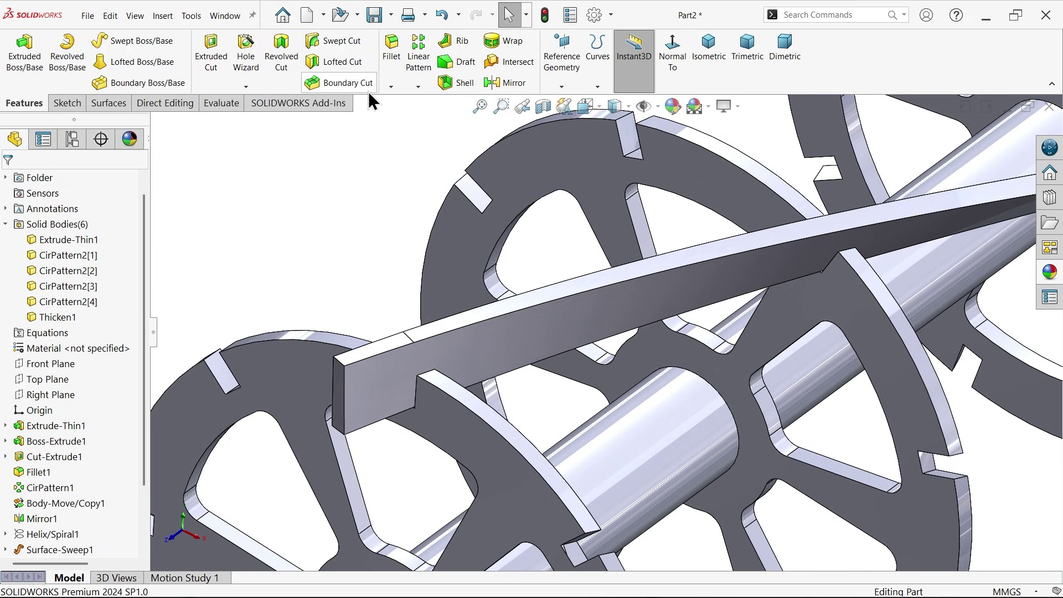
pyautogui.click(405, 118)
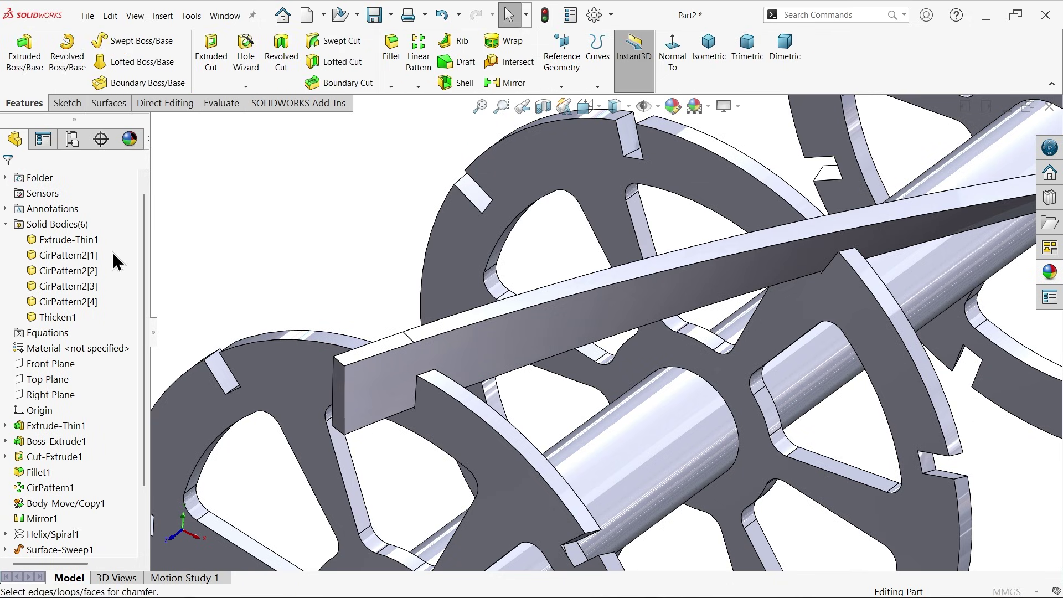
pyautogui.click(77, 222)
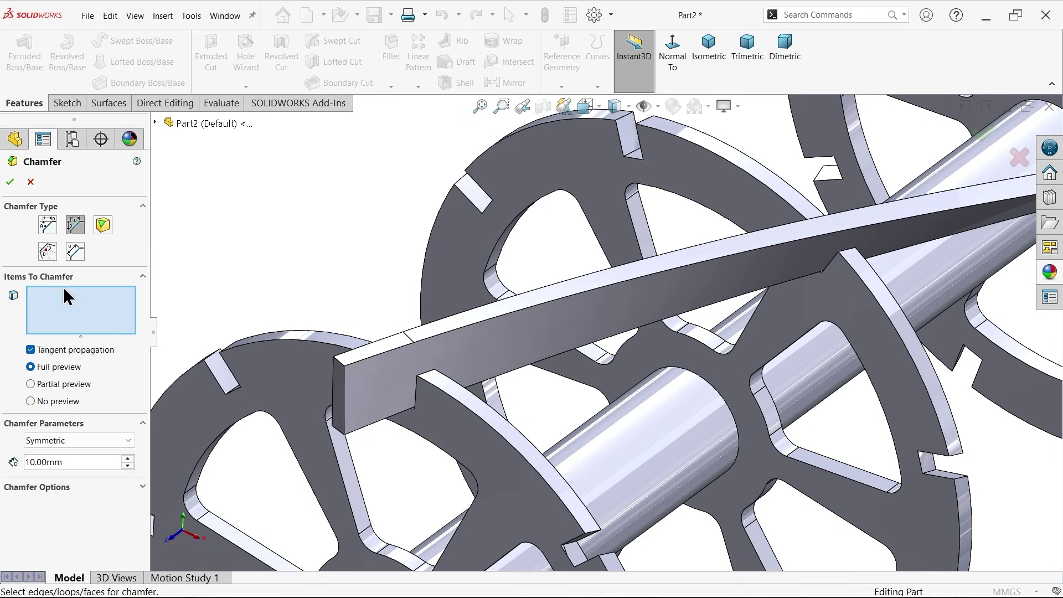
pyautogui.click(41, 443)
pyautogui.click(46, 465)
pyautogui.write('5')
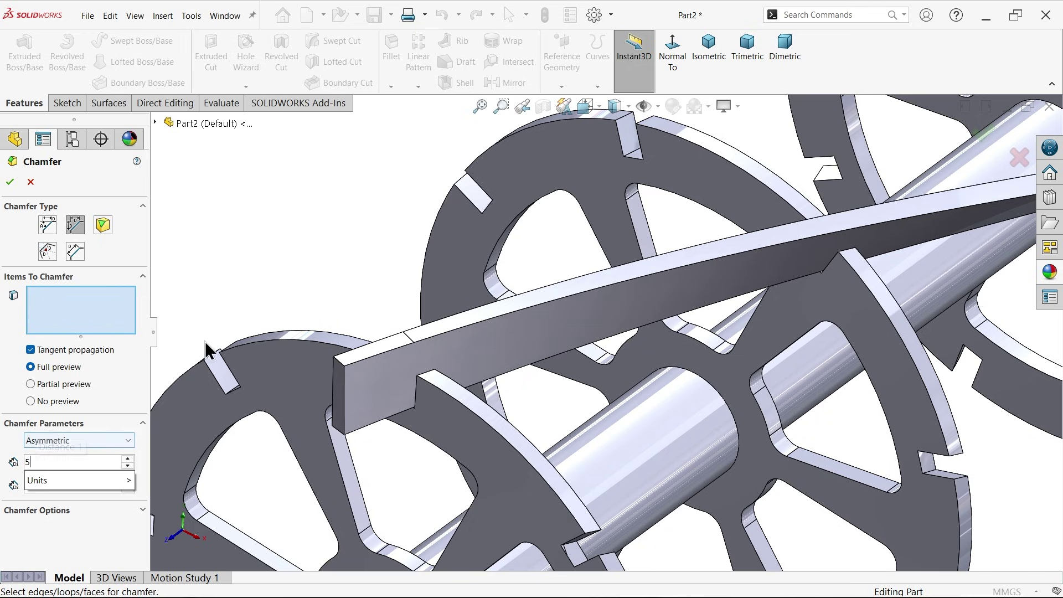
pyautogui.moveTo(78, 487); pyautogui.dragTo(20, 480)
pyautogui.write('7.00mm')
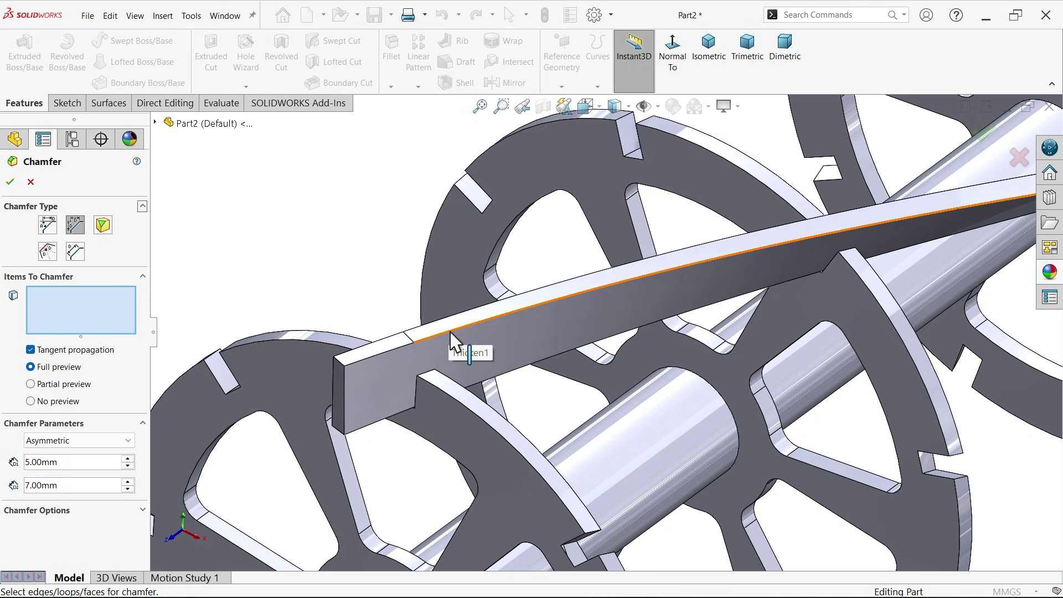
# - Apply the chamfer to the blade's outer long edge, including the short edge segments at both ends
pyautogui.click(451, 331)
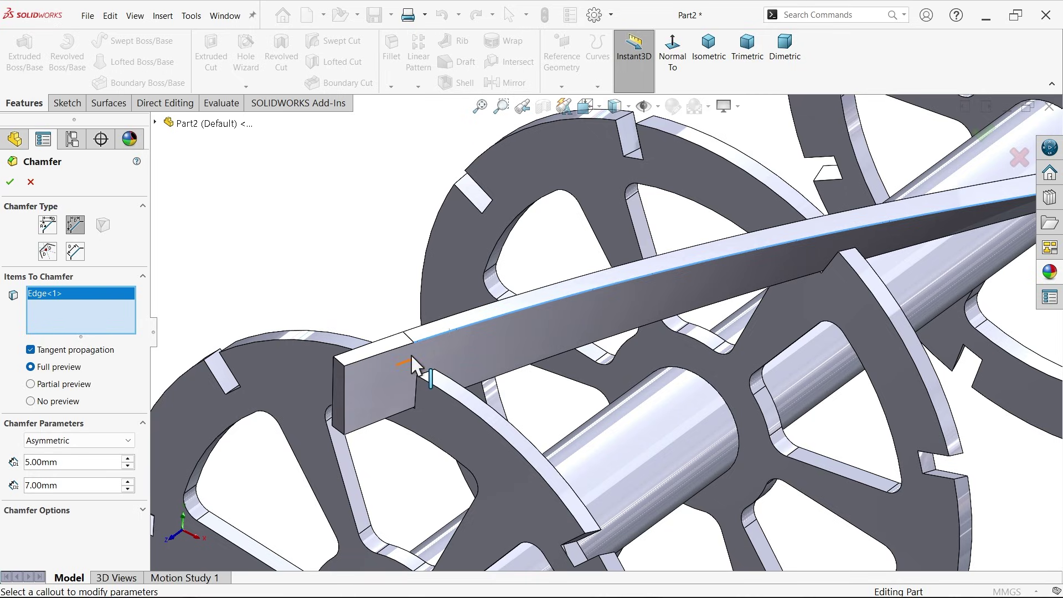
pyautogui.click(397, 336)
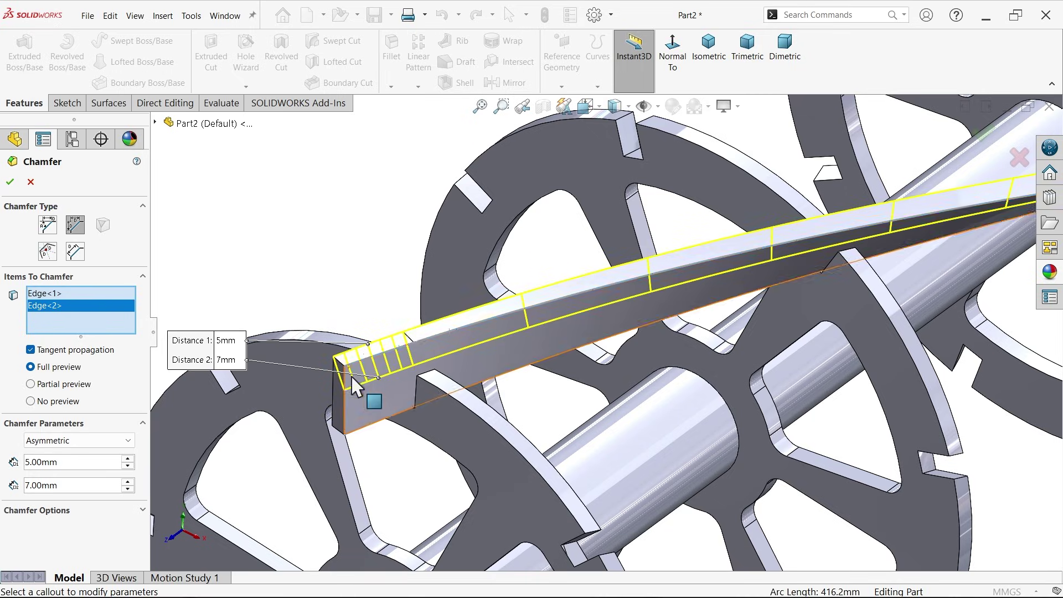
pyautogui.scroll(-4, 354, 385)
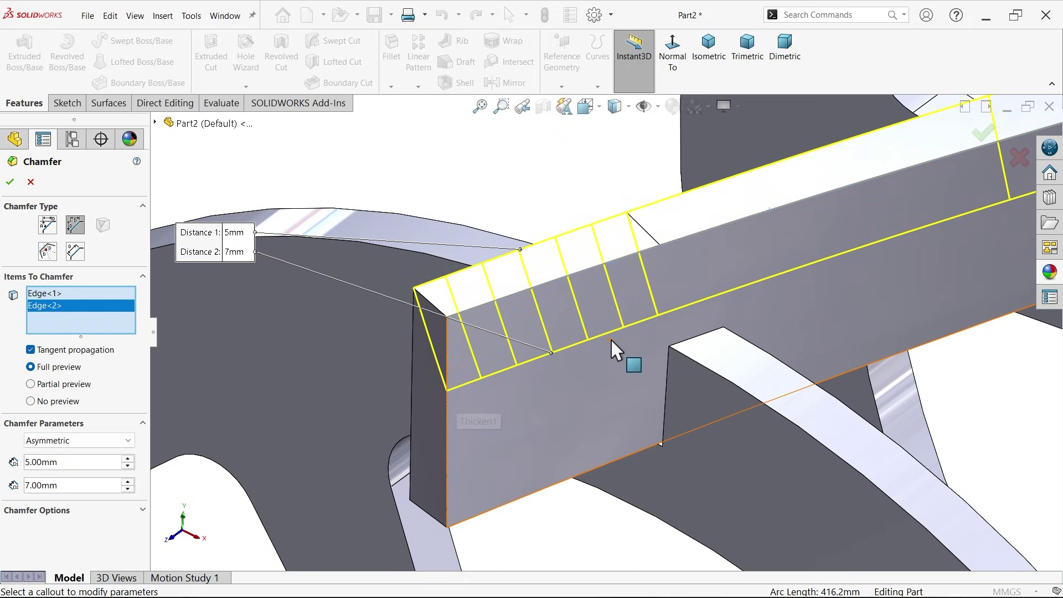
pyautogui.scroll(6, 815, 301)
pyautogui.scroll(-6, 897, 287)
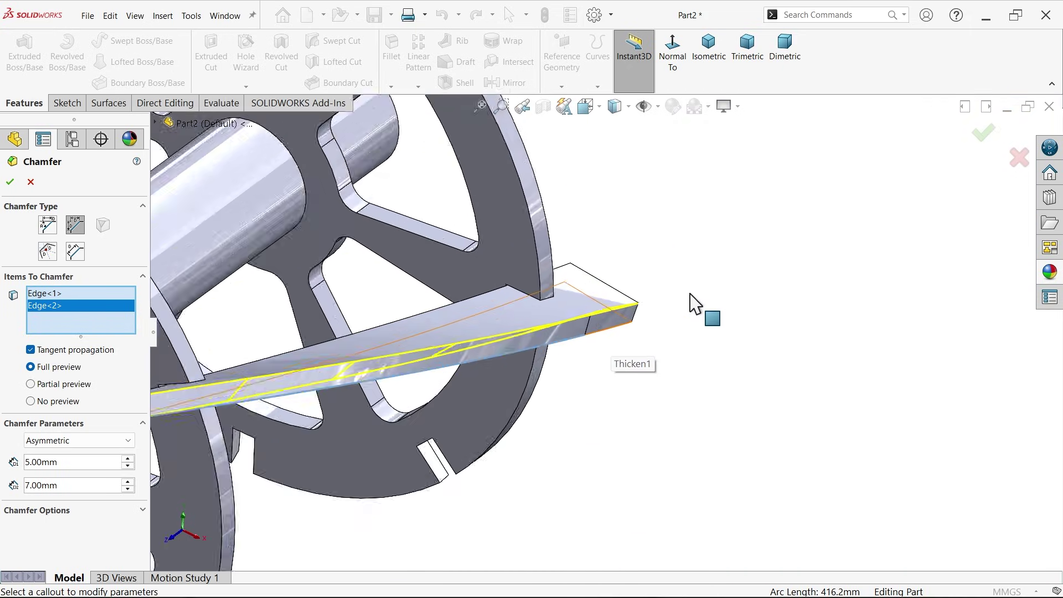
pyautogui.scroll(-3, 695, 304)
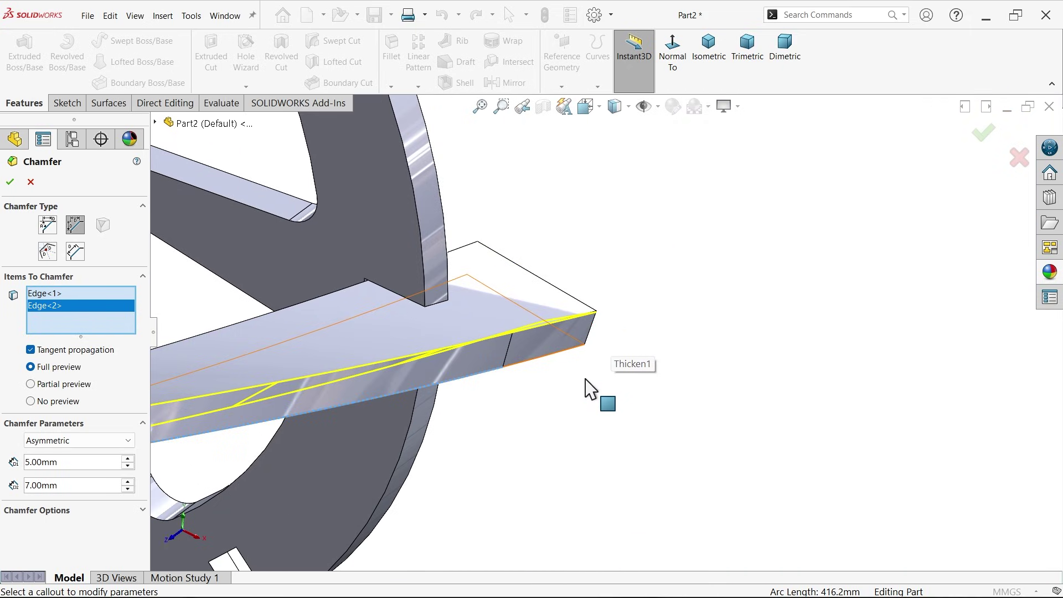
pyautogui.click(554, 353)
pyautogui.scroll(3, 565, 391)
pyautogui.scroll(5, 563, 393)
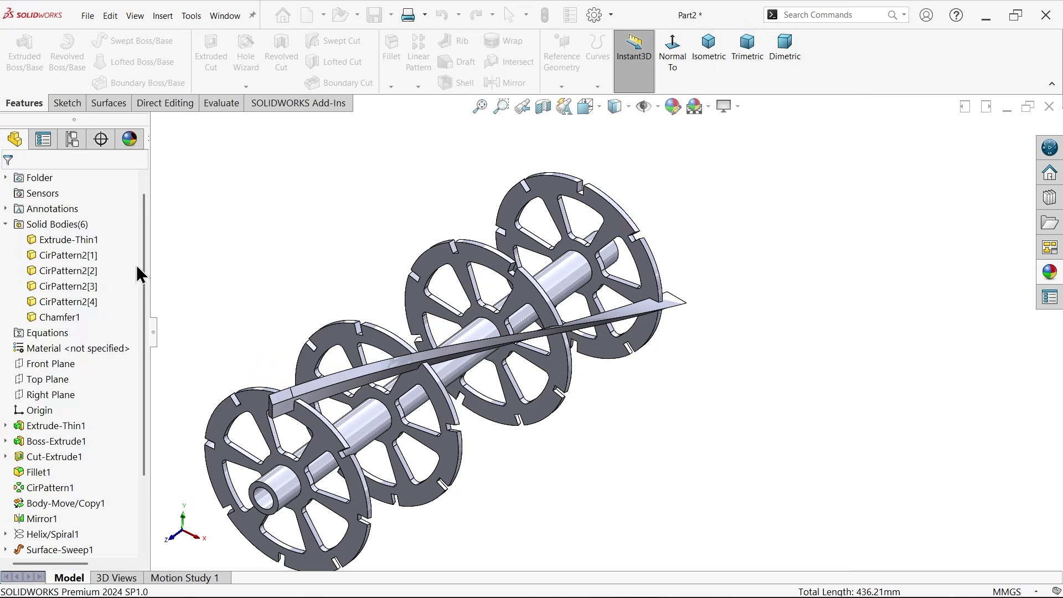
# - Set up a circular pattern around the shaft's outer cylindrical face with 8 equally spaced instances over 360 degrees
pyautogui.scroll(-5, 356, 408)
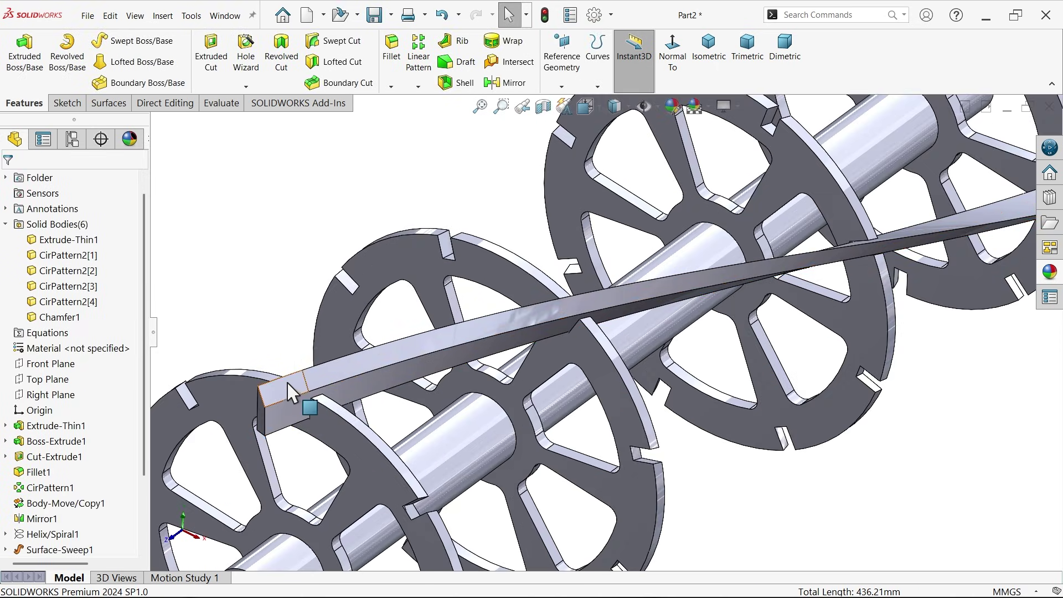
pyautogui.click(75, 317)
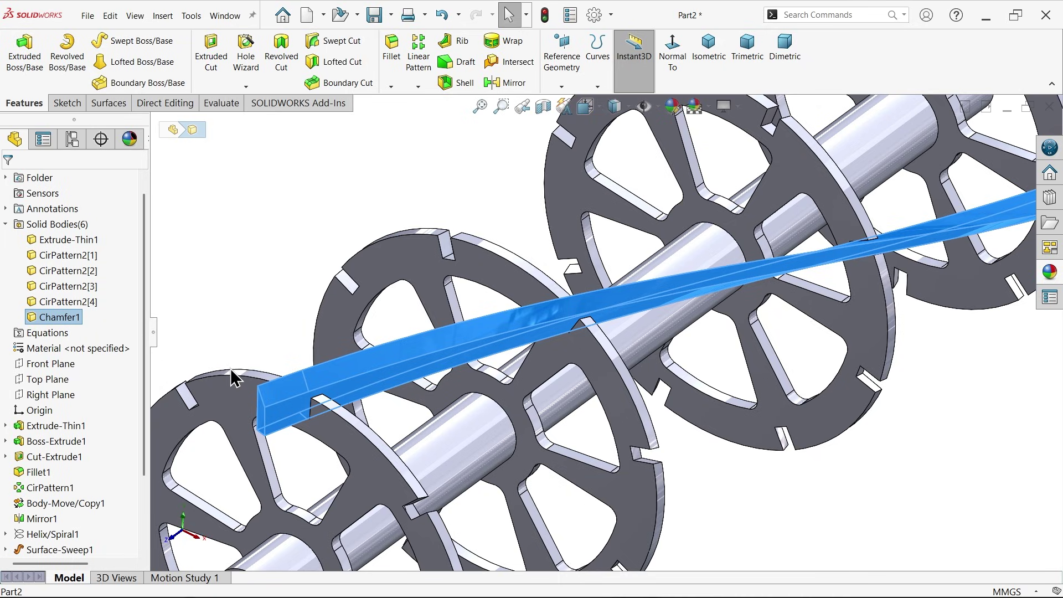
pyautogui.click(322, 218)
pyautogui.click(419, 88)
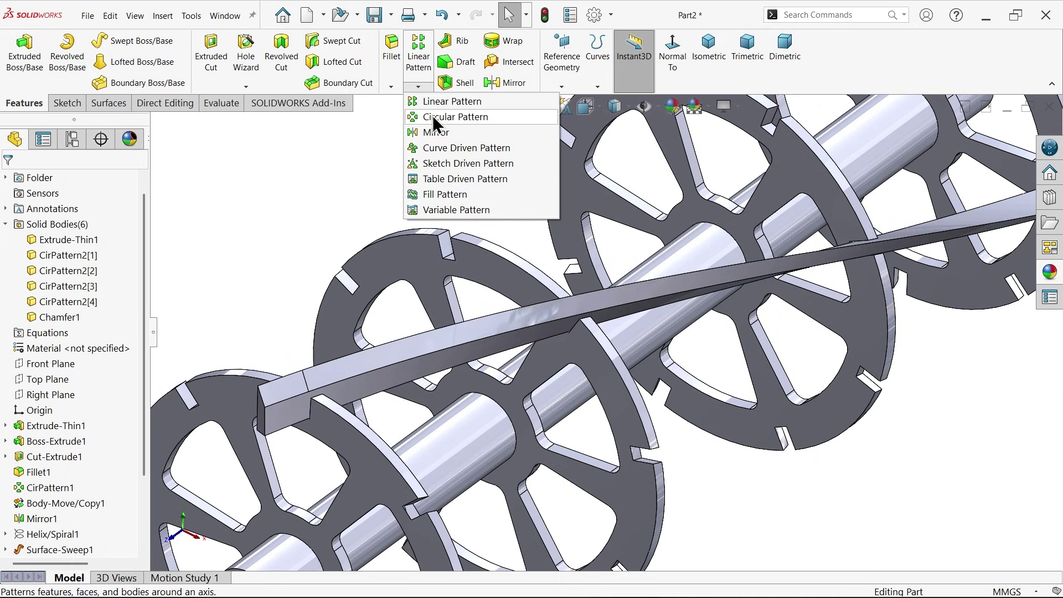
pyautogui.click(437, 117)
pyautogui.press('f')
pyautogui.click(467, 471)
pyautogui.scroll(-3, 470, 432)
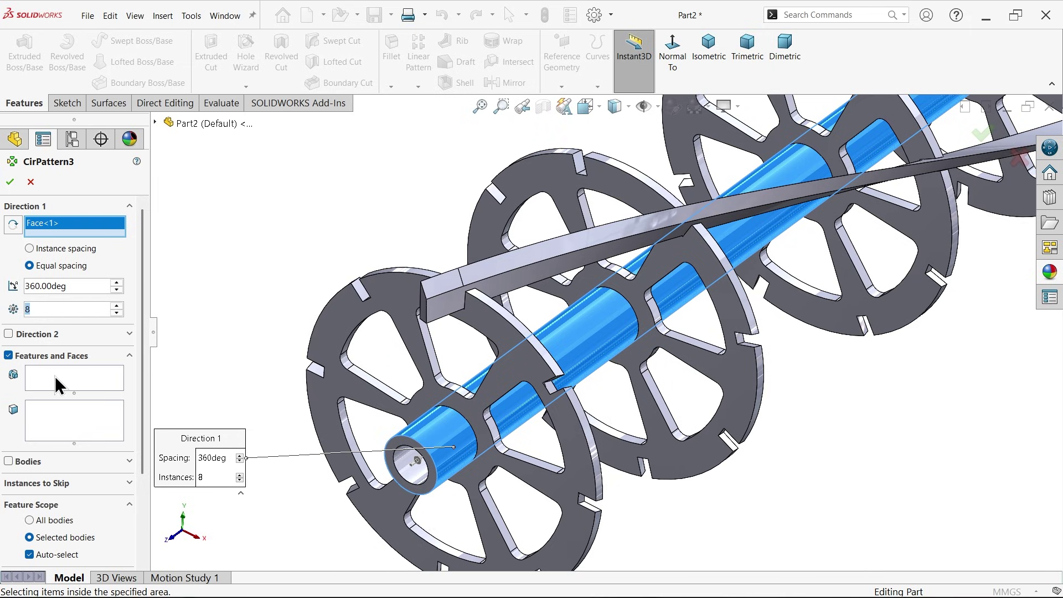
# - Choose the chamfered blade body as the body to repeat and complete the circular pattern around the discs
pyautogui.click(9, 460)
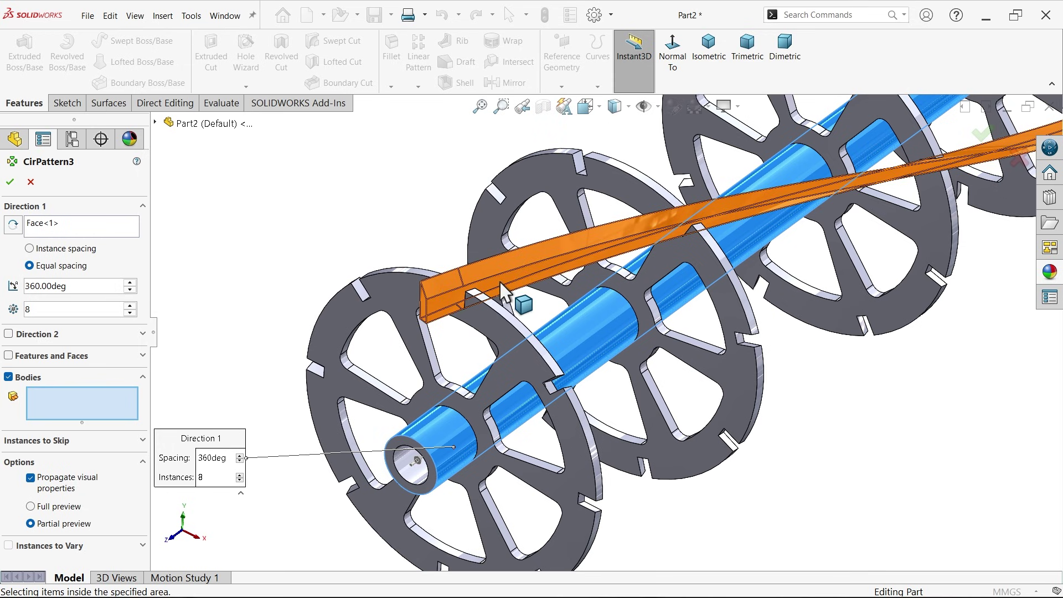
pyautogui.click(516, 270)
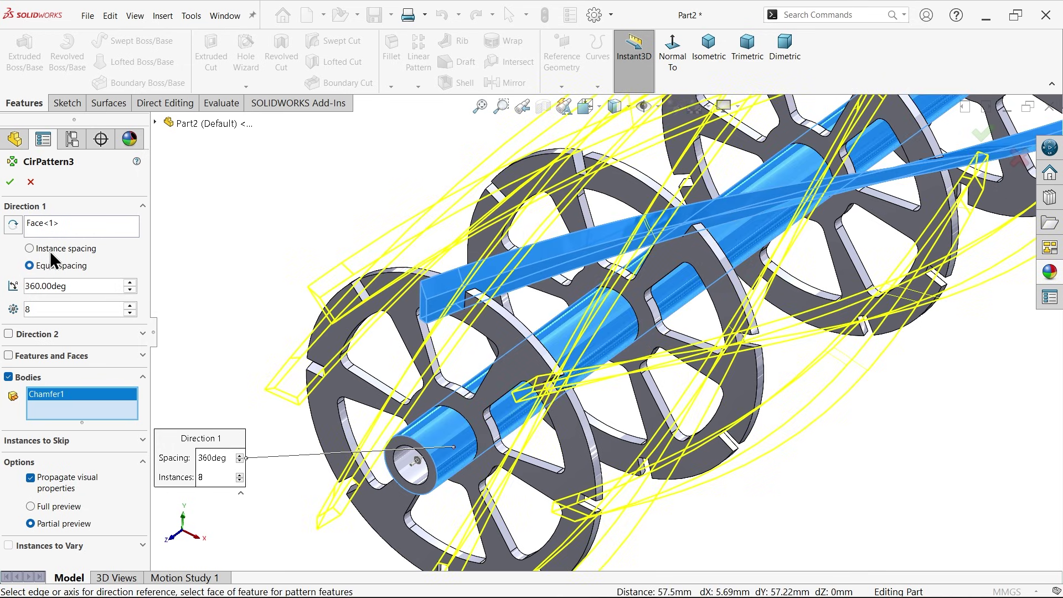
pyautogui.click(10, 182)
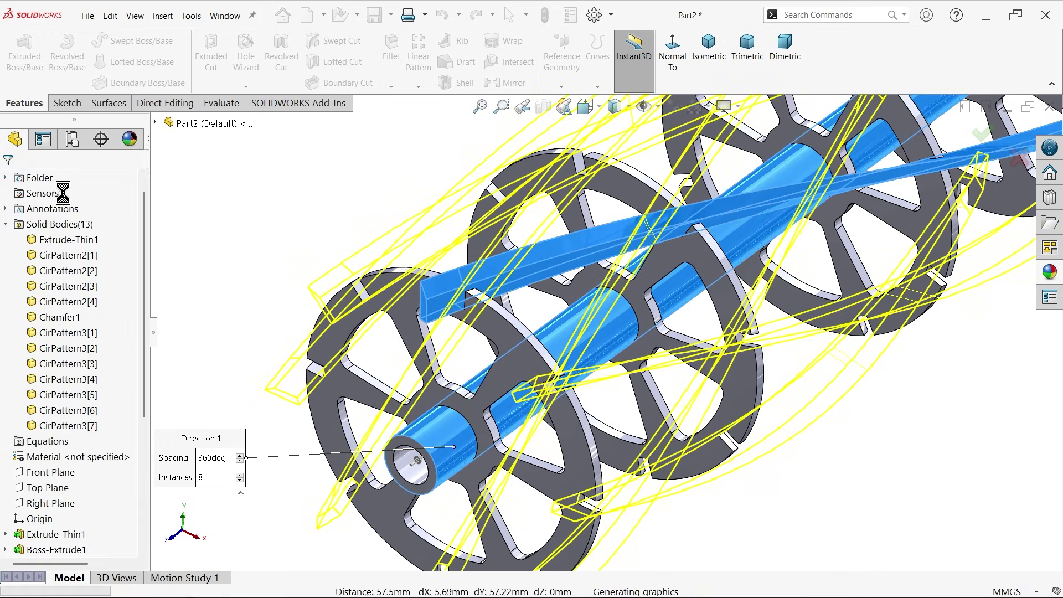
pyautogui.press('f')
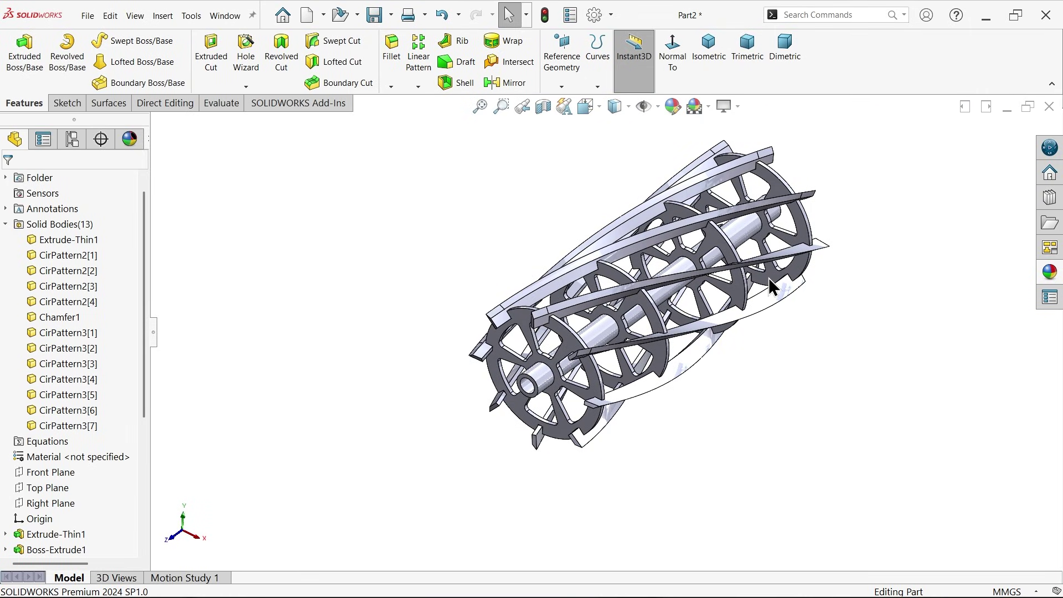
pyautogui.scroll(-2, 769, 277)
pyautogui.moveTo(689, 319); pyautogui.dragTo(668, 302, button='middle')
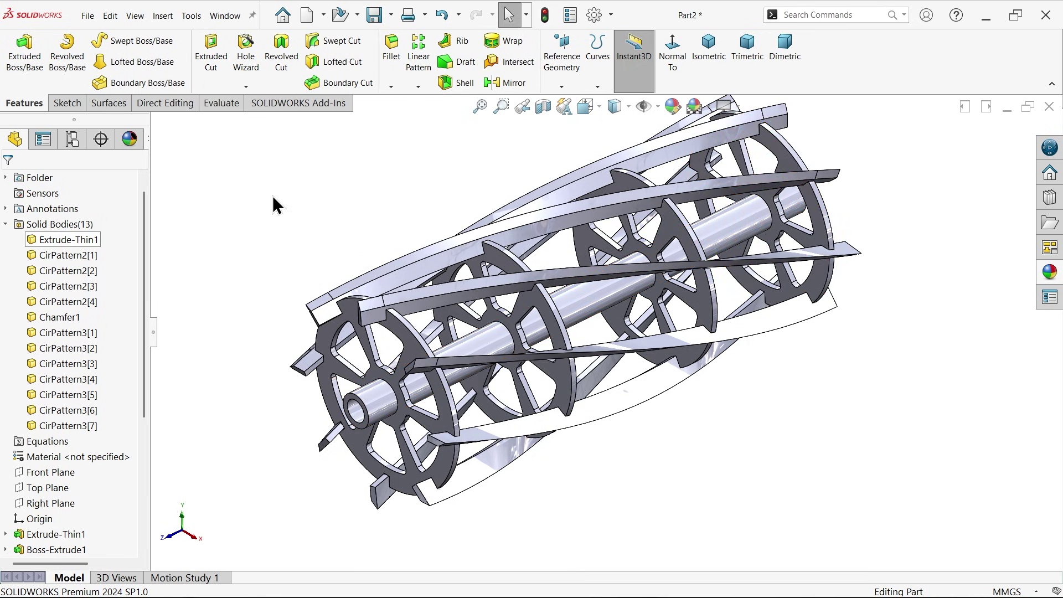
# - Sketch a 20 mm diameter circle centred on the origin on the Front Plane, matching the hollow shaft's bore
pyautogui.click(48, 472)
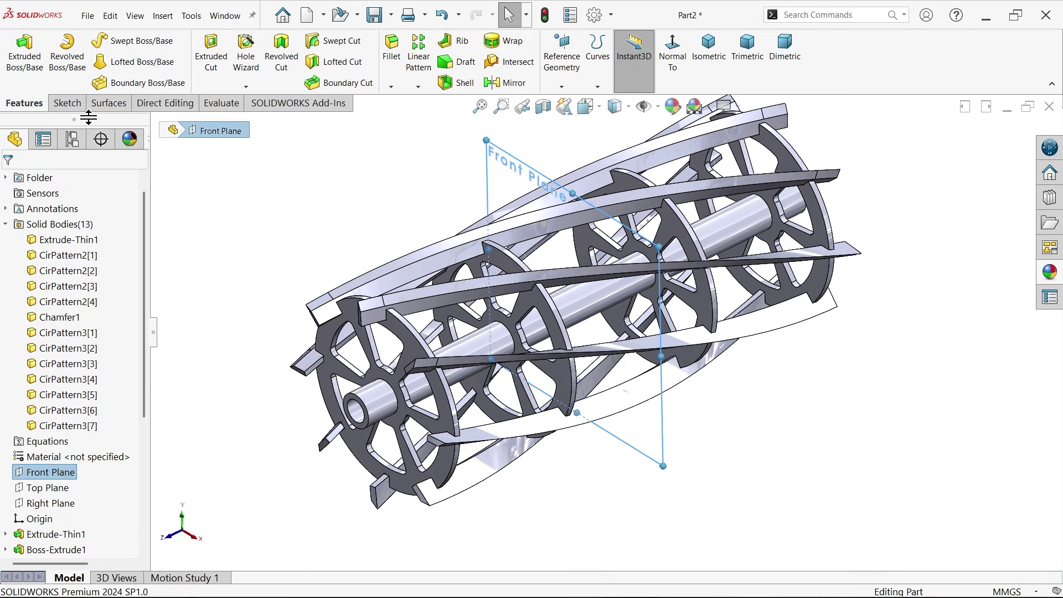
pyautogui.click(68, 105)
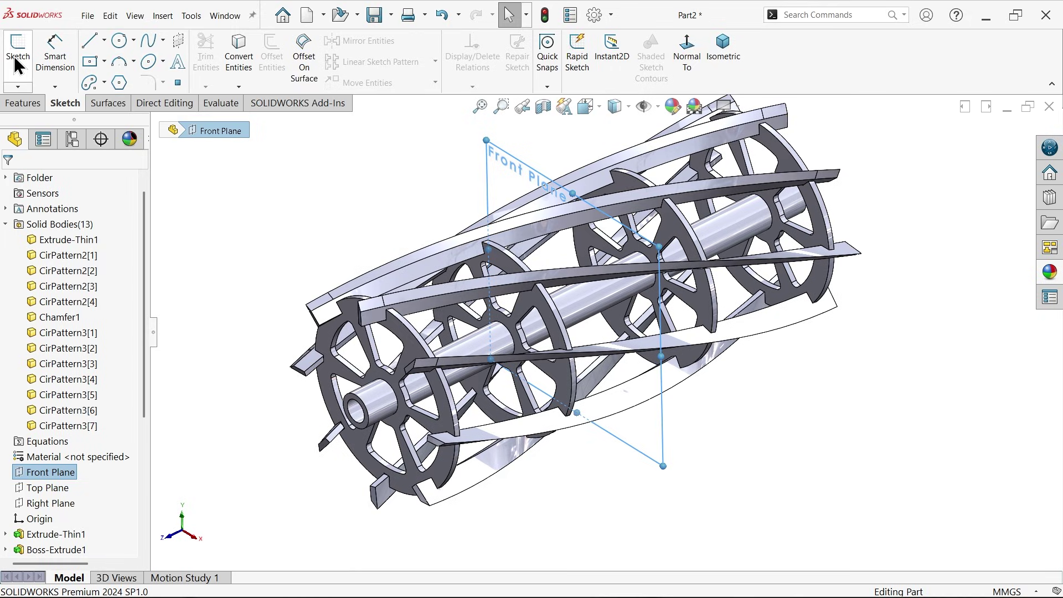
pyautogui.click(14, 56)
pyautogui.click(120, 39)
pyautogui.click(606, 333)
pyautogui.click(586, 335)
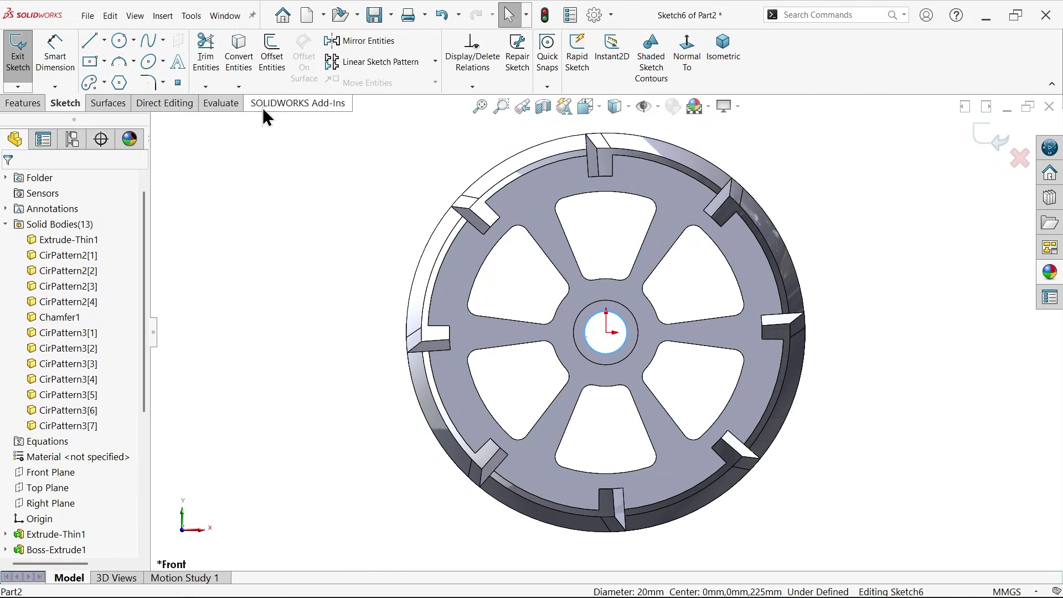
# - Extrude the circle 555 mm from the mid plane as a separate inner rod body, without merging the result
pyautogui.click(31, 104)
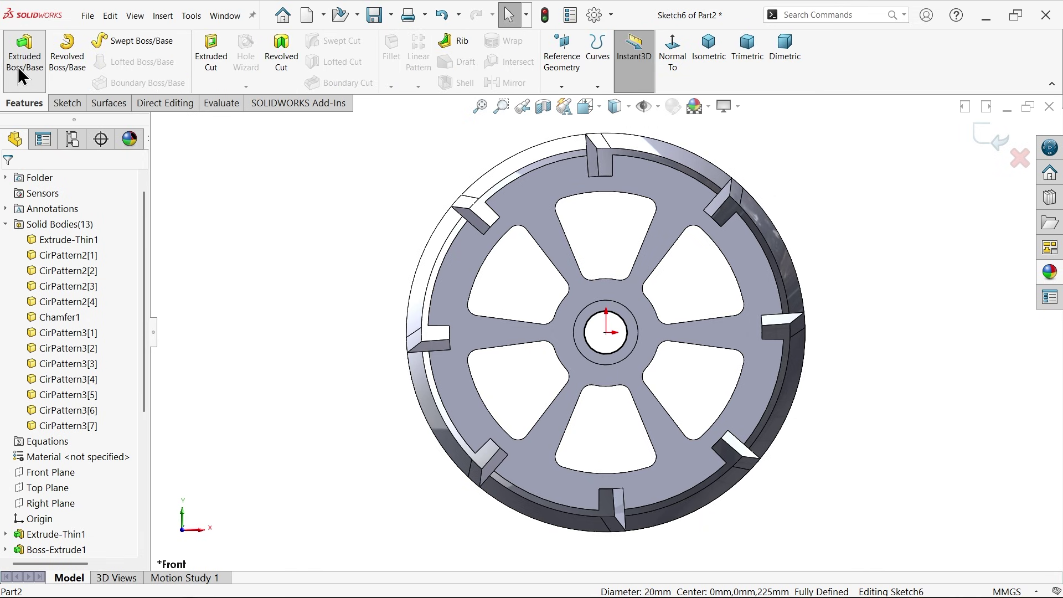
pyautogui.click(24, 56)
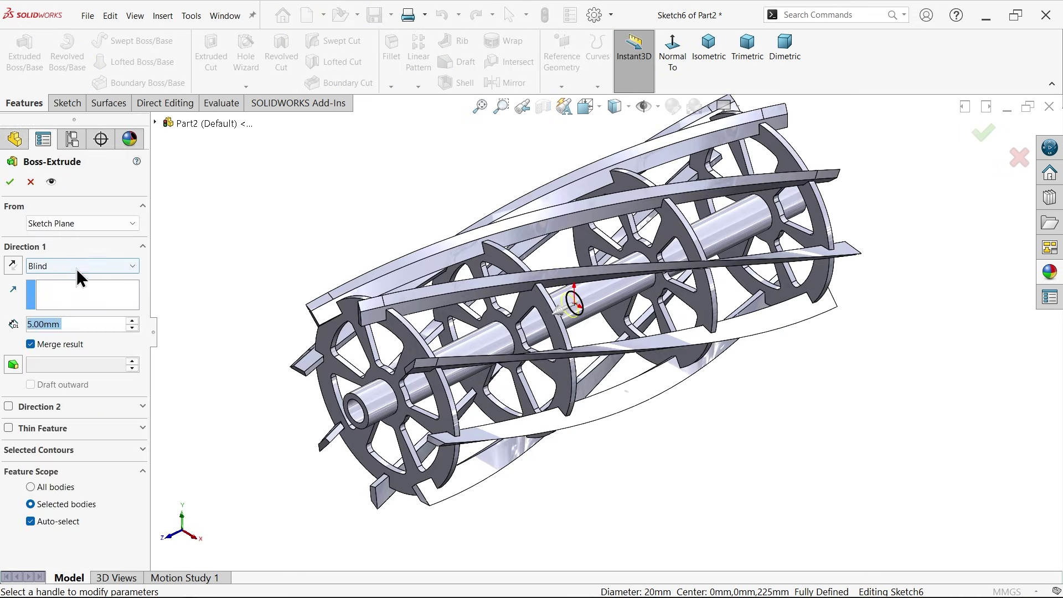
pyautogui.click(77, 266)
pyautogui.click(53, 347)
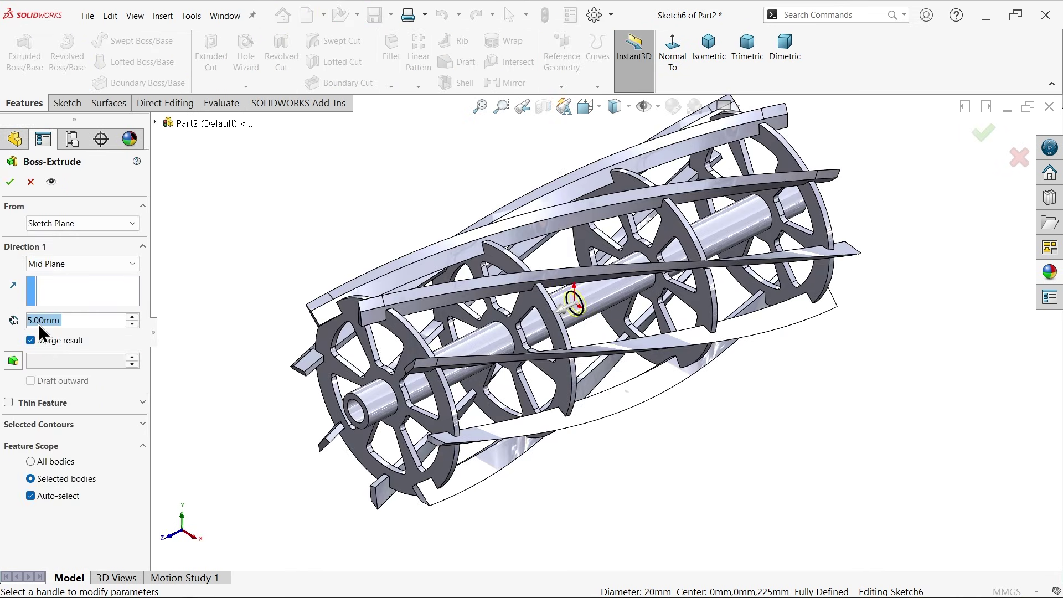
pyautogui.write('555')
pyautogui.press('Return')
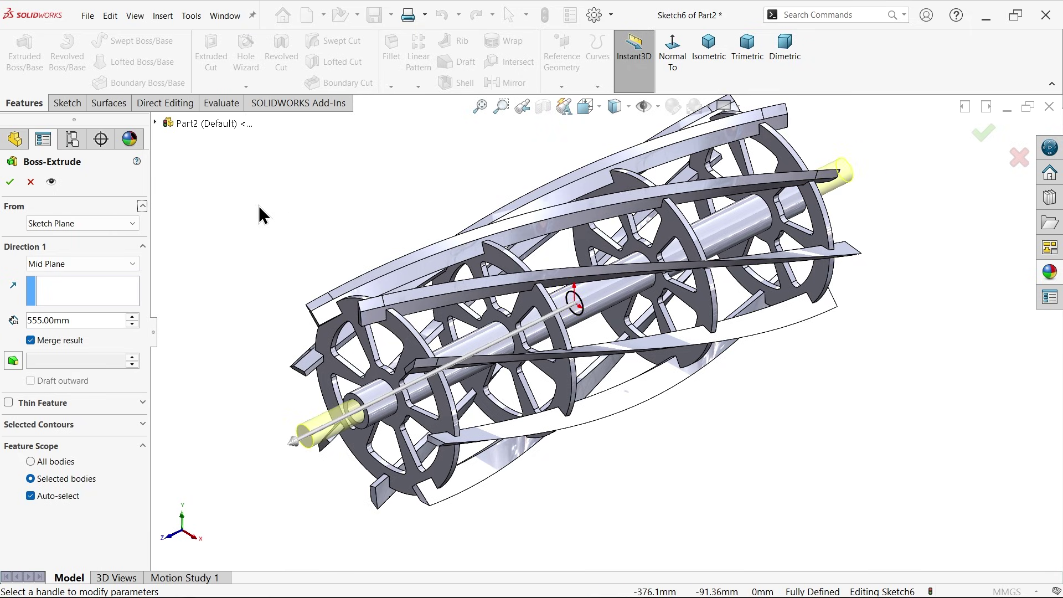
pyautogui.click(31, 340)
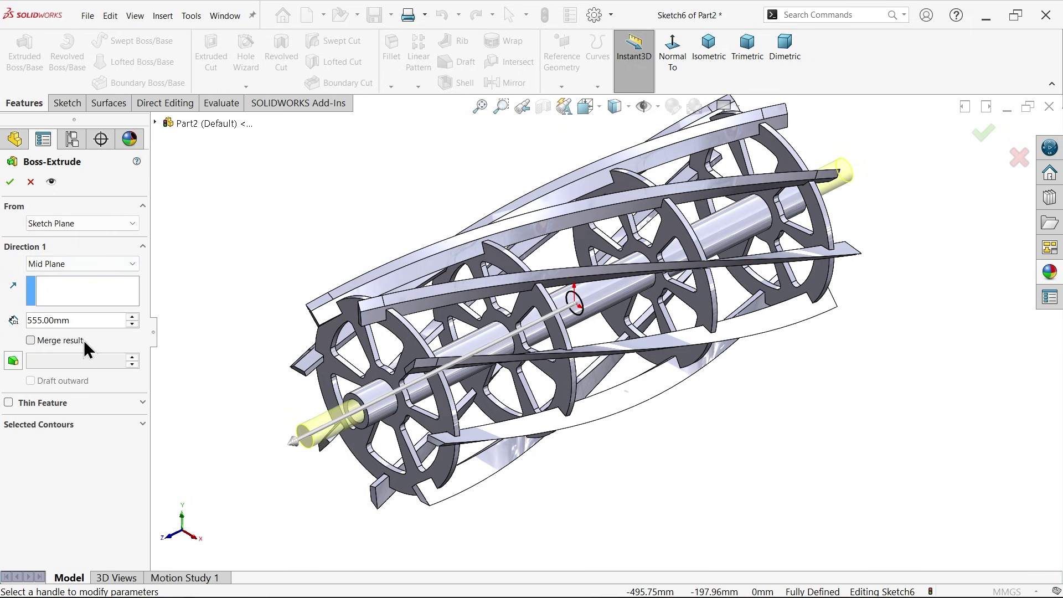
pyautogui.click(10, 182)
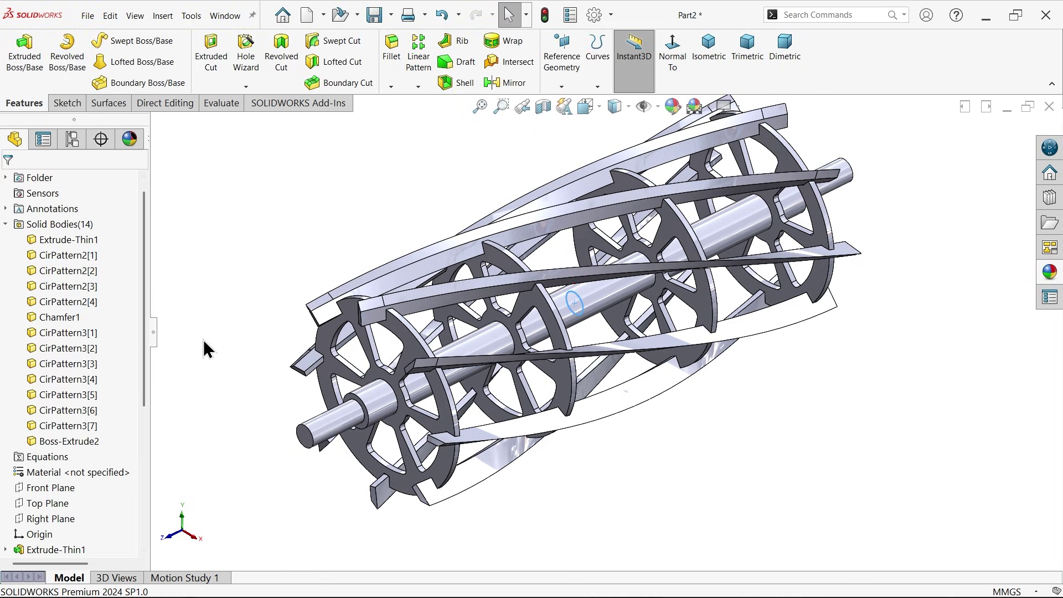
# - Set up a thread from the circular edge at the inner rod's near end, with a length of 15 revolutions
pyautogui.click(246, 88)
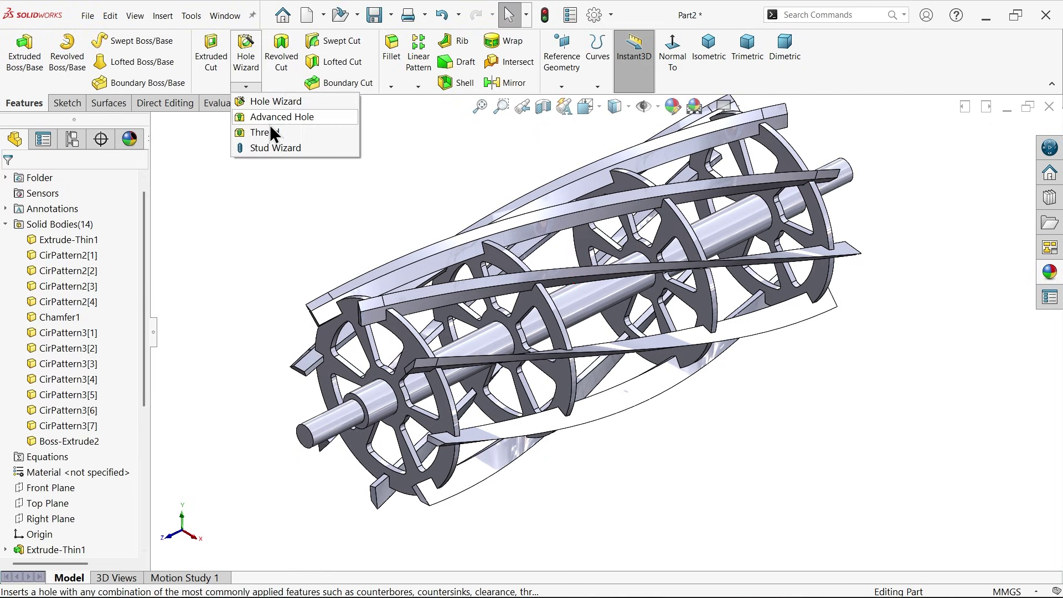
pyautogui.click(271, 135)
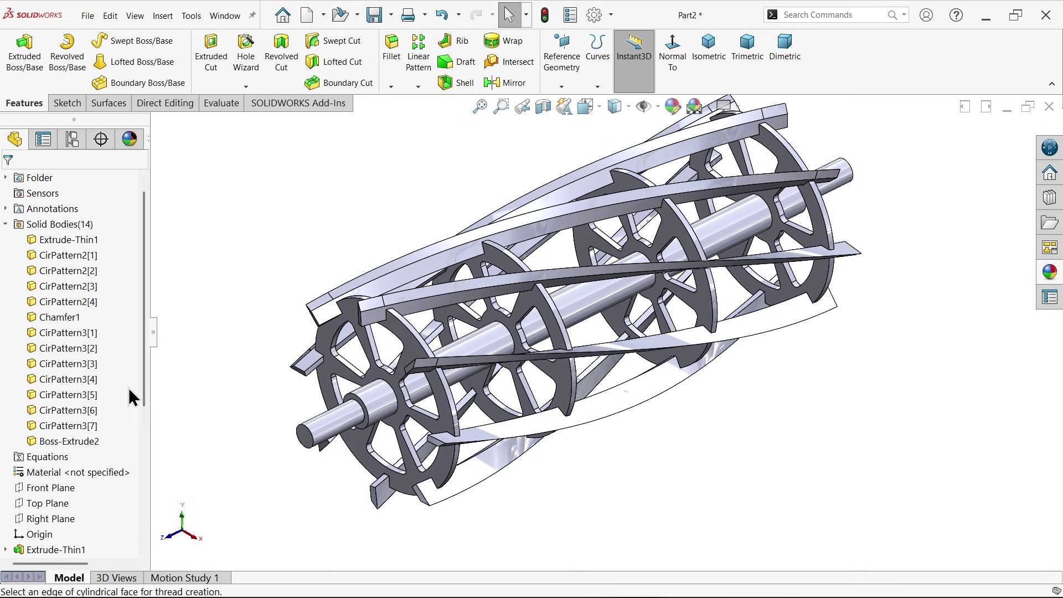
pyautogui.click(628, 331)
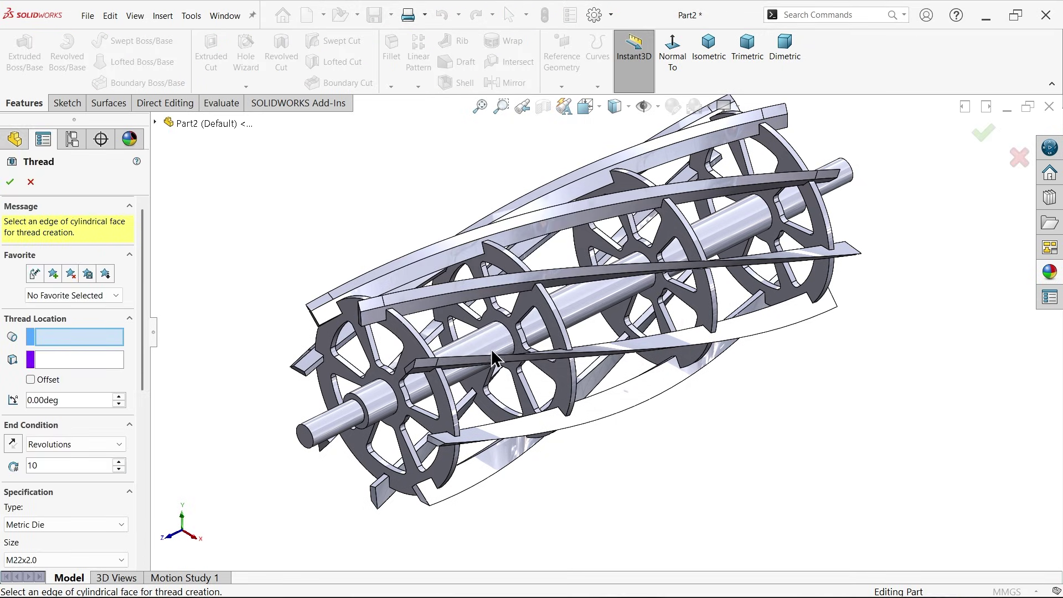
pyautogui.scroll(-5, 348, 443)
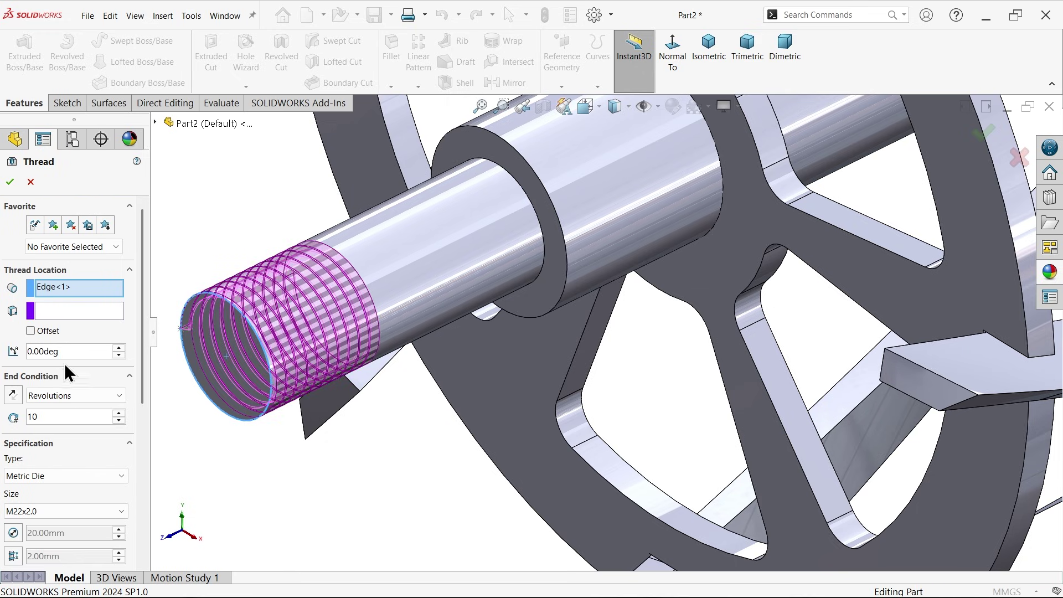
pyautogui.click(66, 397)
pyautogui.click(67, 398)
pyautogui.moveTo(55, 418); pyautogui.dragTo(19, 412)
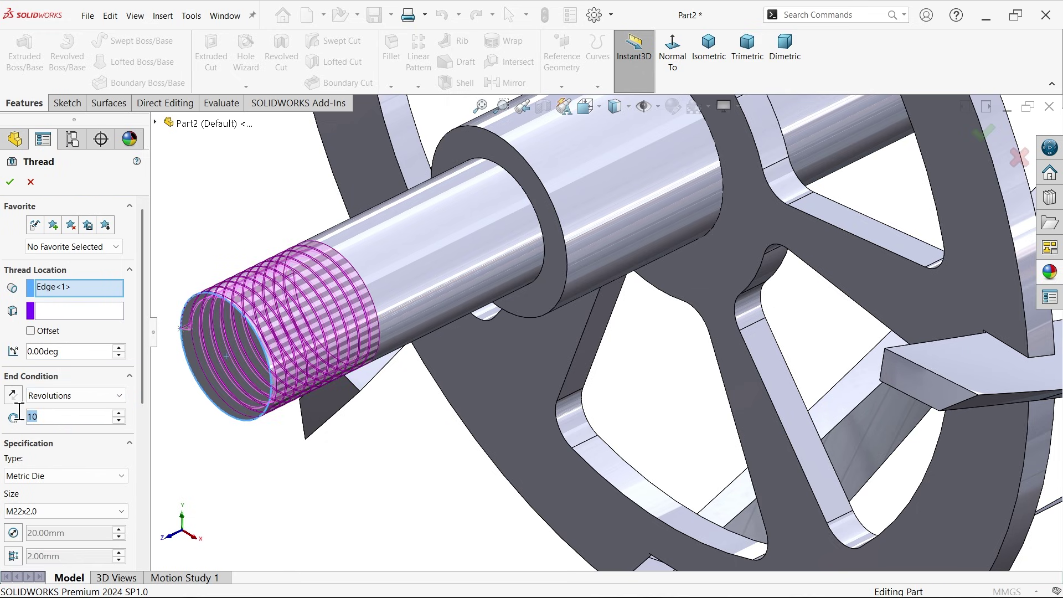
pyautogui.write('15')
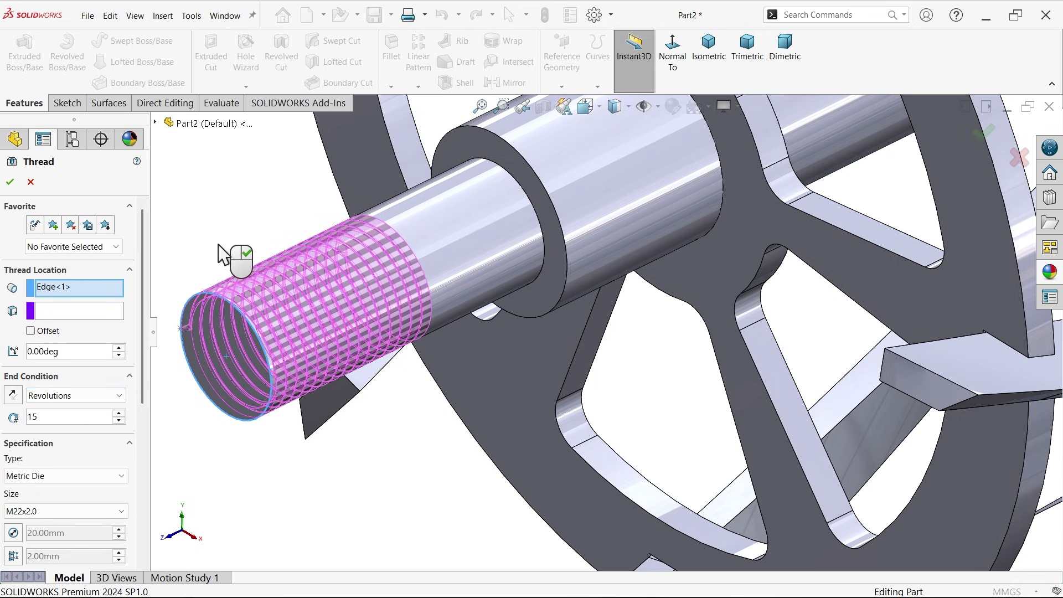
# - Create the near-end thread as a right-hand Metric Die M22x2.0 cut thread
pyautogui.moveTo(142, 399); pyautogui.dragTo(142, 462)
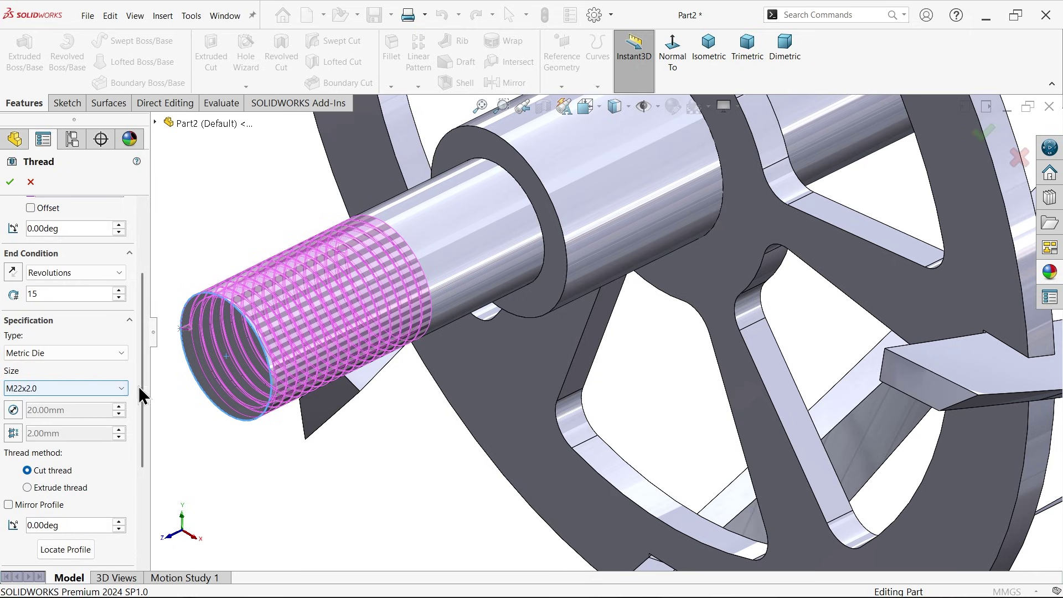
pyautogui.moveTo(142, 387); pyautogui.dragTo(135, 473)
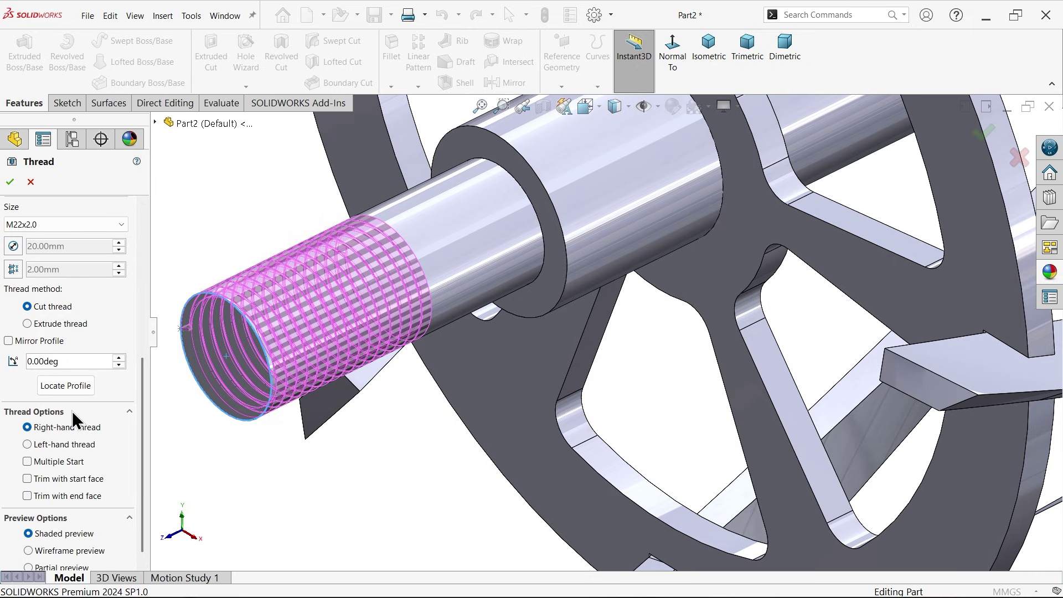
pyautogui.click(10, 182)
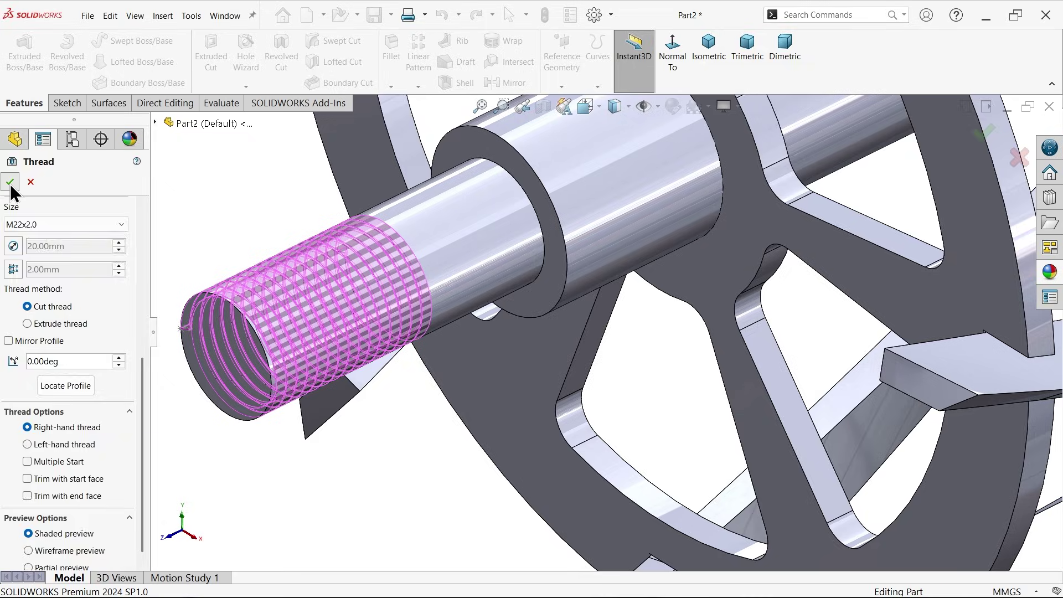
pyautogui.moveTo(290, 407); pyautogui.dragTo(323, 359, button='middle')
pyautogui.scroll(5, 521, 341)
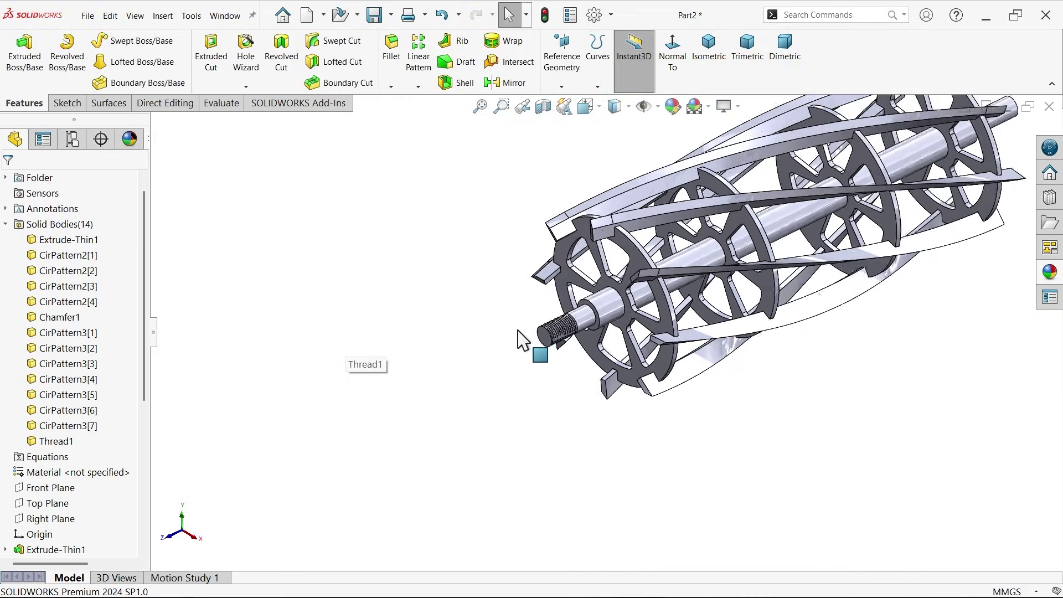
# - Cut a left-hand Metric Die M22x2.0 thread of 15 revolutions at the inner rod's opposite end
pyautogui.click(246, 86)
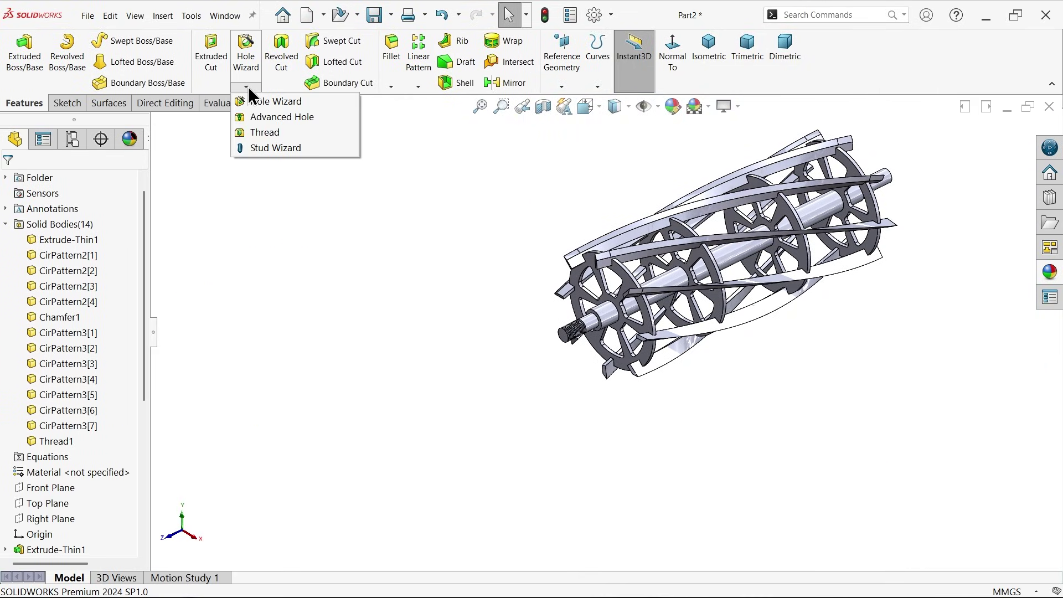
pyautogui.click(274, 131)
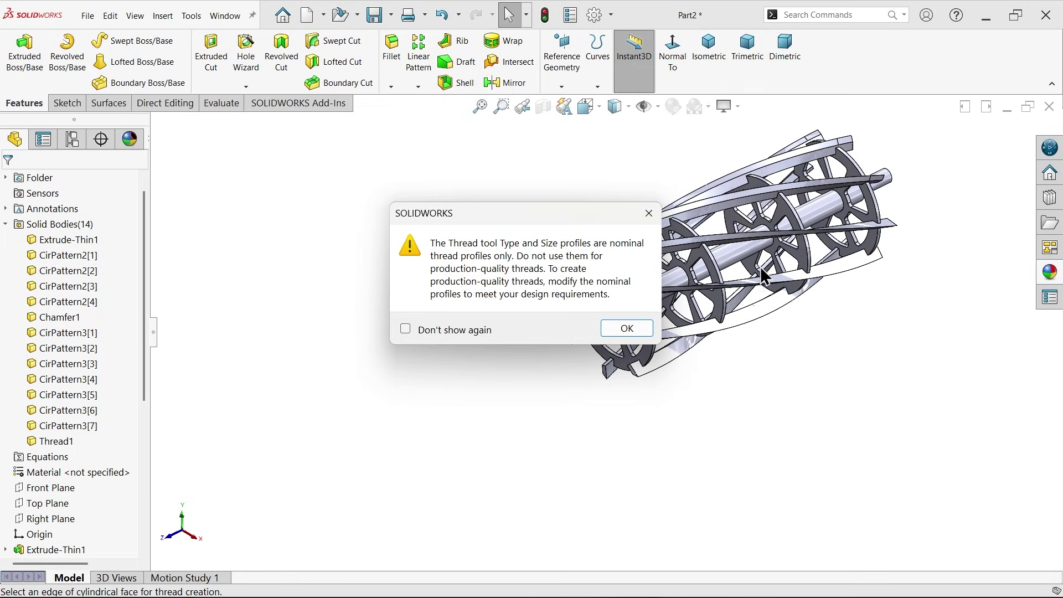
pyautogui.click(628, 336)
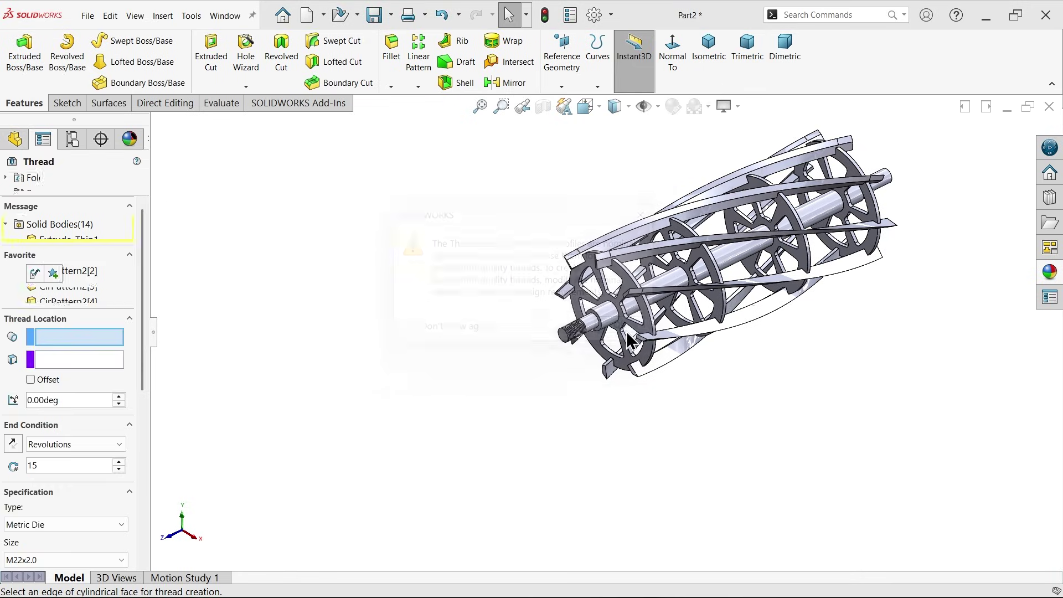
pyautogui.click(893, 179)
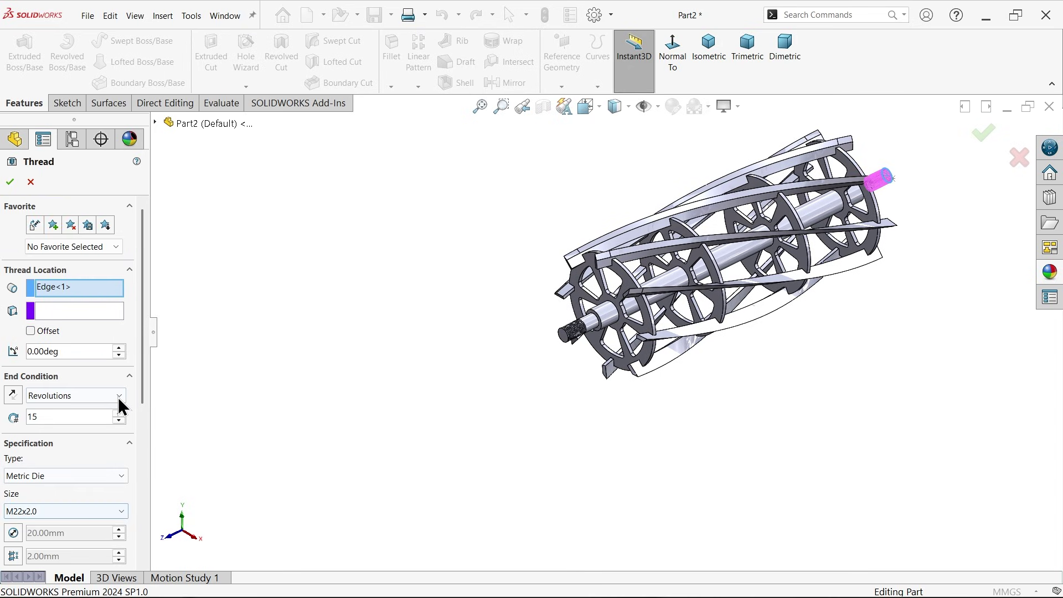
pyautogui.moveTo(143, 385); pyautogui.dragTo(140, 495)
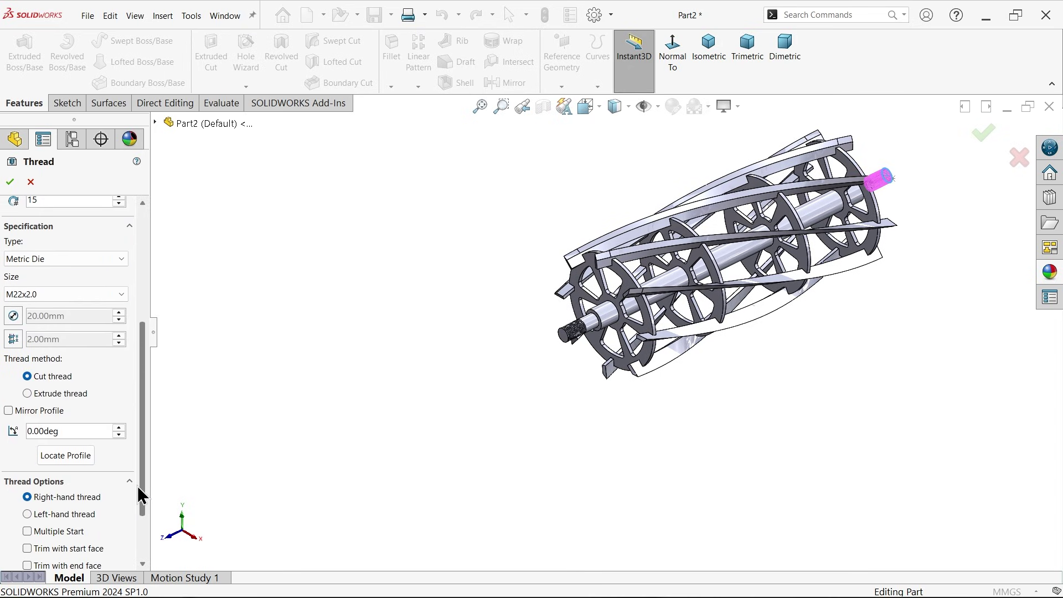
pyautogui.click(29, 515)
pyautogui.click(11, 182)
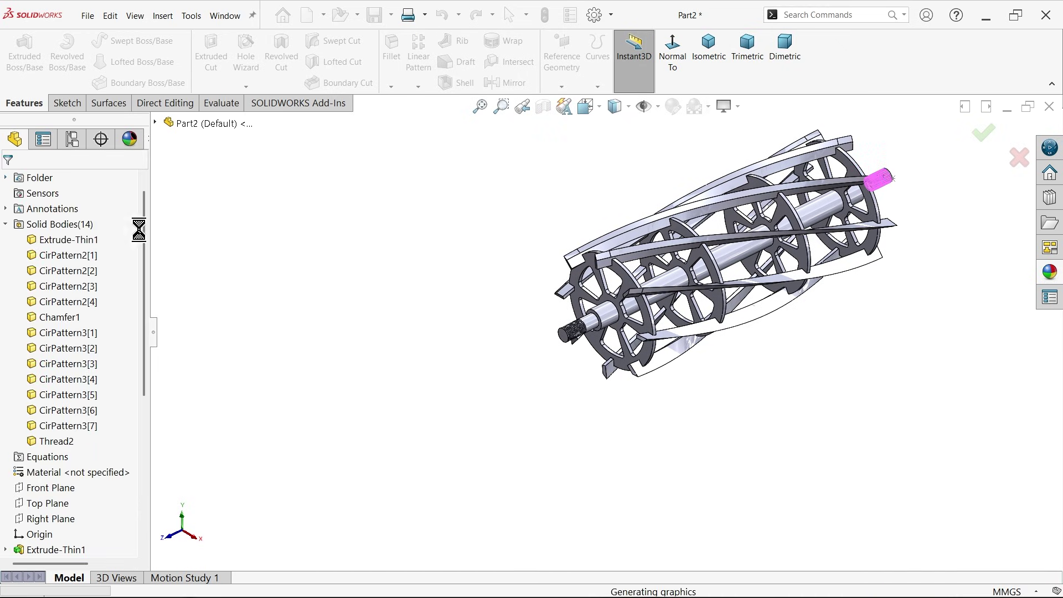
pyautogui.scroll(-3, 889, 194)
pyautogui.scroll(2, 792, 244)
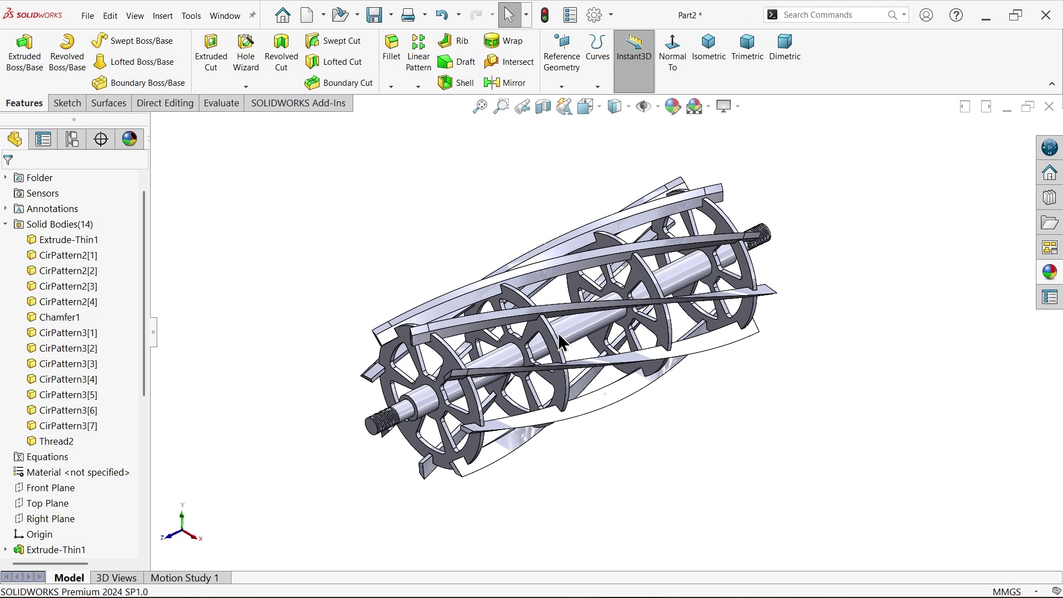
# - Apply the polished steel metal appearance to the threaded inner rod body
pyautogui.scroll(-2, 559, 334)
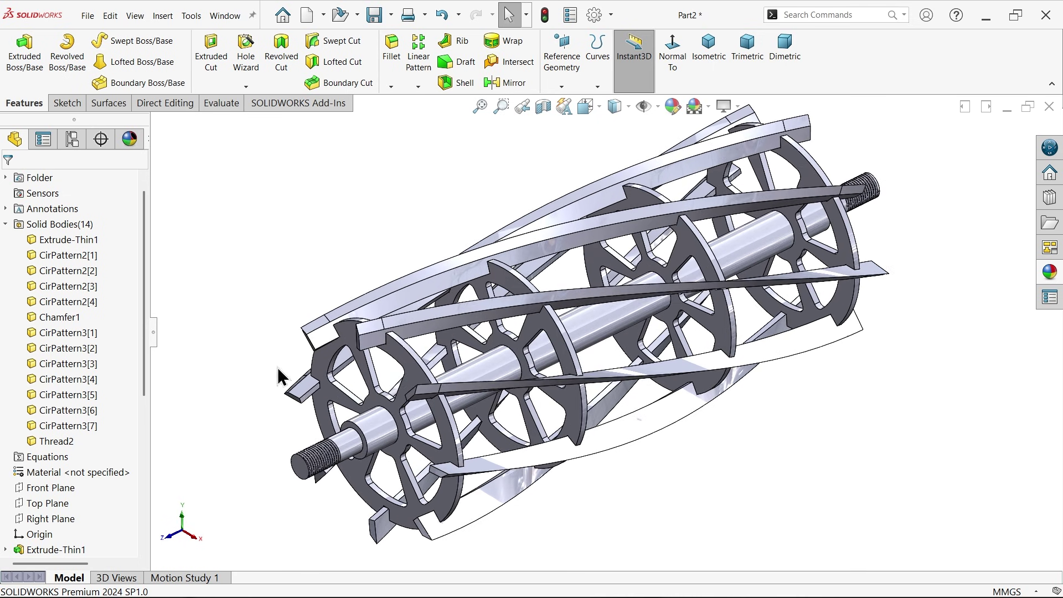
pyautogui.click(61, 444)
pyautogui.click(1051, 273)
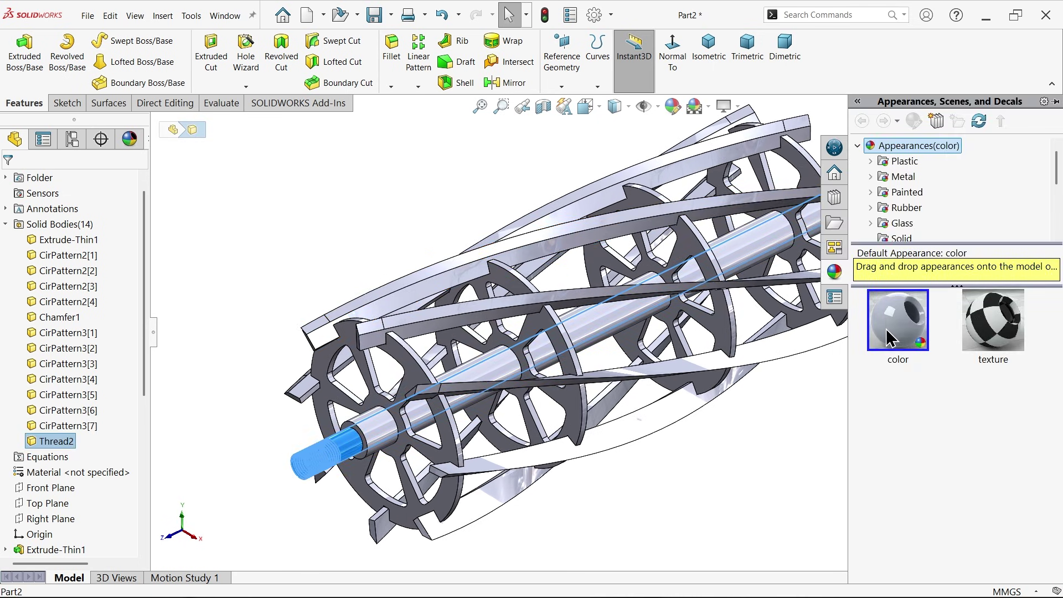
pyautogui.click(909, 184)
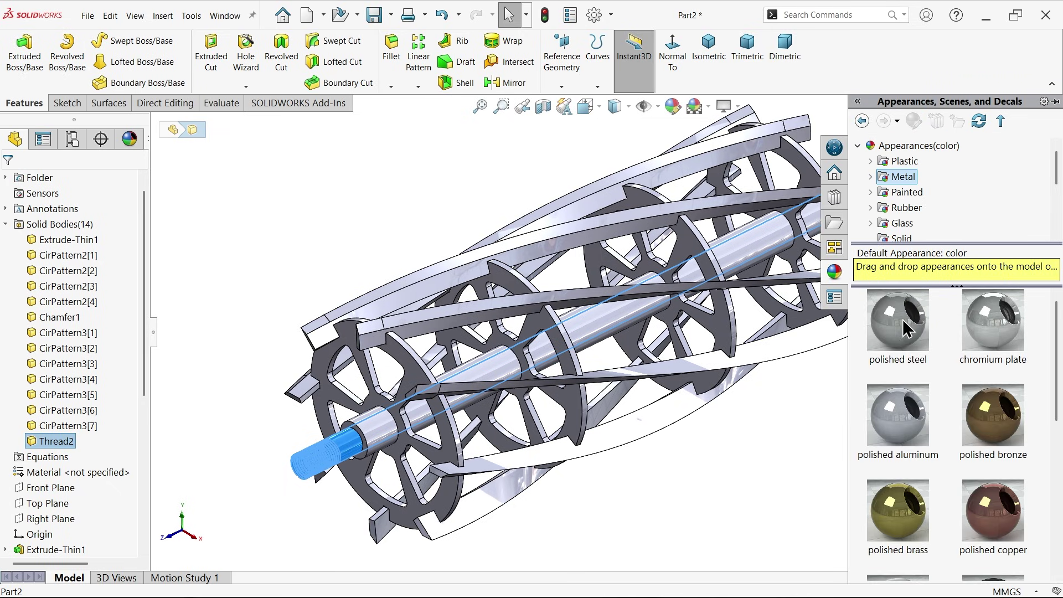
pyautogui.doubleClick(903, 327)
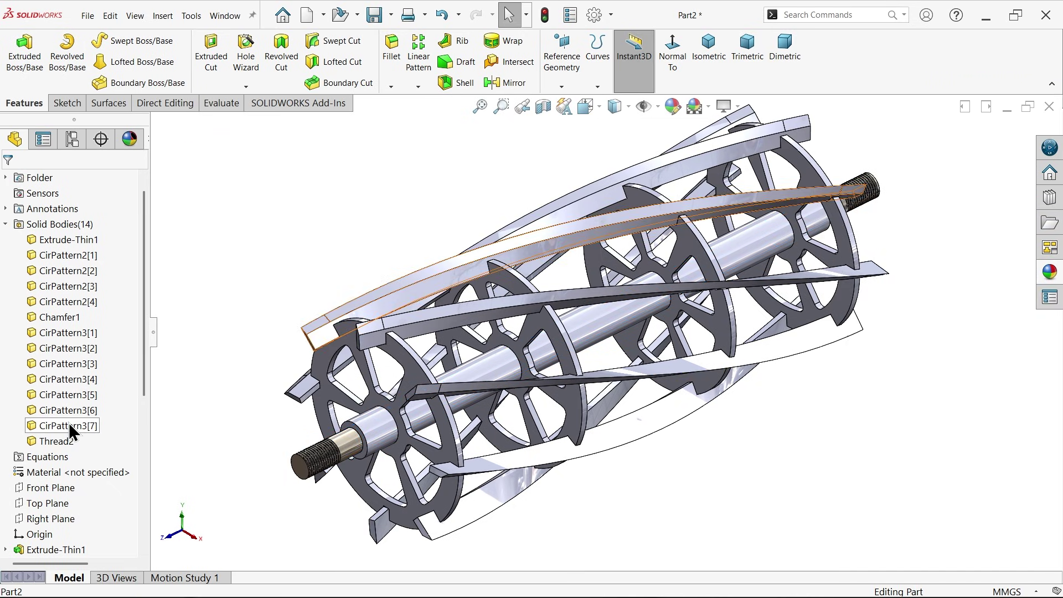
# - Colour all eight helical blade bodies light green, with red 128 and green 255
pyautogui.click(69, 426)
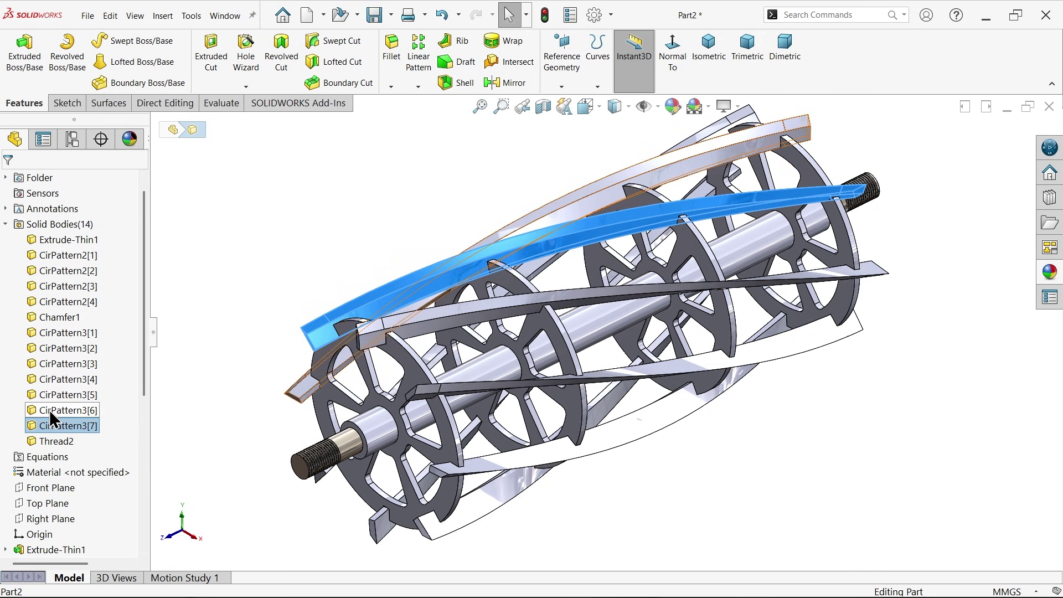
pyautogui.keyDown('ctrl'); pyautogui.click(48, 410); pyautogui.keyUp('ctrl')
pyautogui.keyDown('ctrl'); pyautogui.click(42, 394); pyautogui.keyUp('ctrl')
pyautogui.keyDown('ctrl'); pyautogui.click(50, 379); pyautogui.keyUp('ctrl')
pyautogui.keyDown('ctrl'); pyautogui.click(62, 363); pyautogui.keyUp('ctrl')
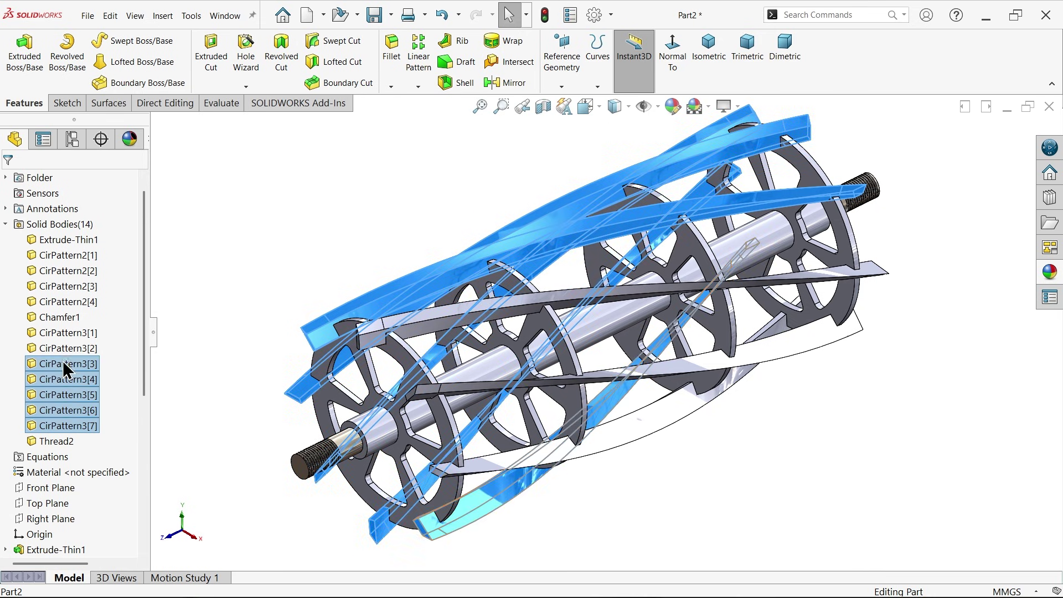
pyautogui.keyDown('ctrl'); pyautogui.click(62, 349); pyautogui.keyUp('ctrl')
pyautogui.keyDown('ctrl'); pyautogui.click(67, 331); pyautogui.keyUp('ctrl')
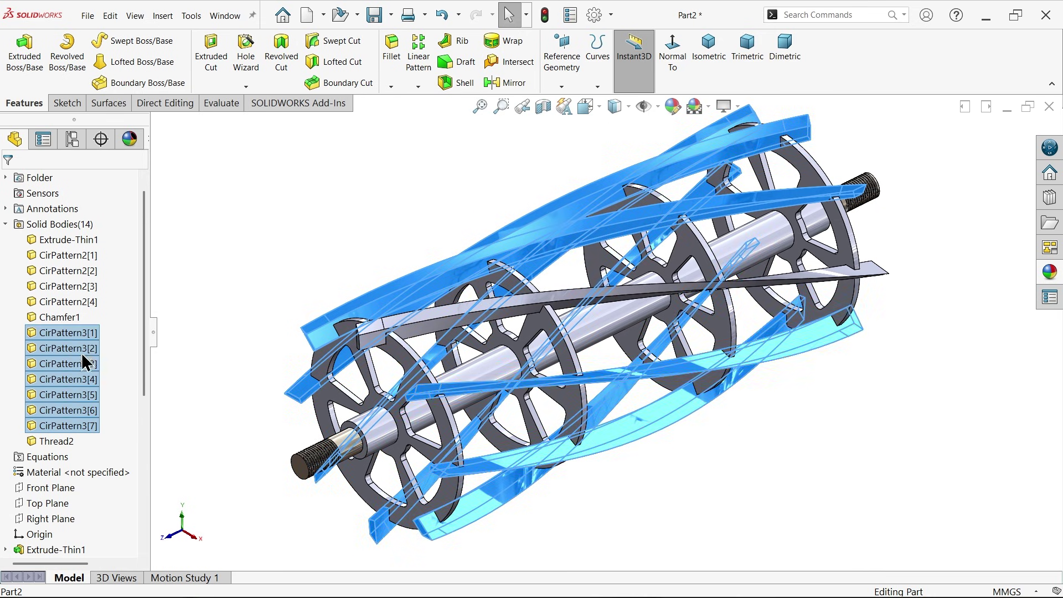
pyautogui.keyDown('ctrl'); pyautogui.click(61, 317); pyautogui.keyUp('ctrl')
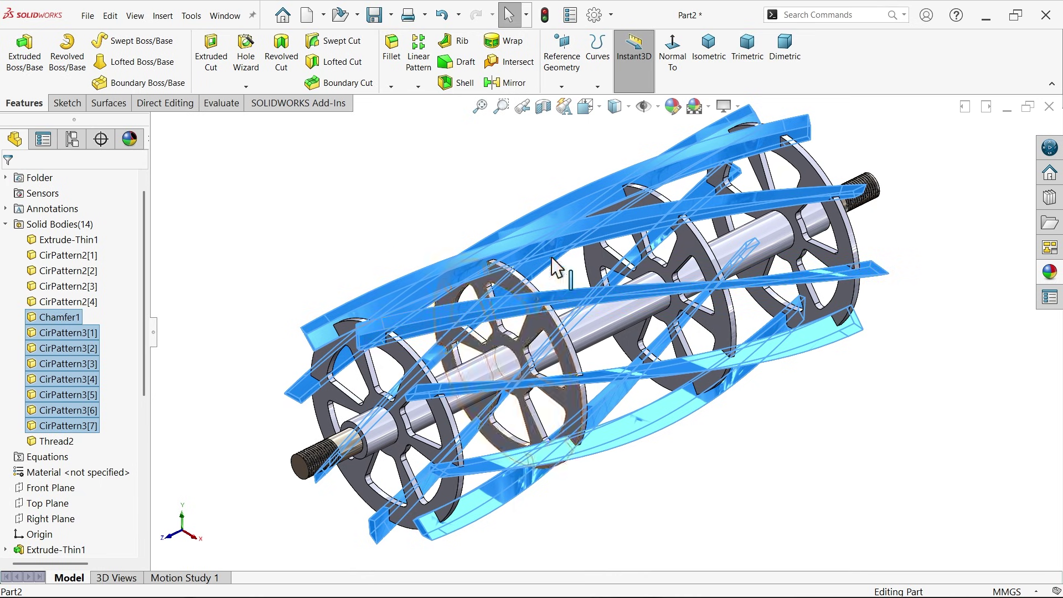
pyautogui.click(673, 106)
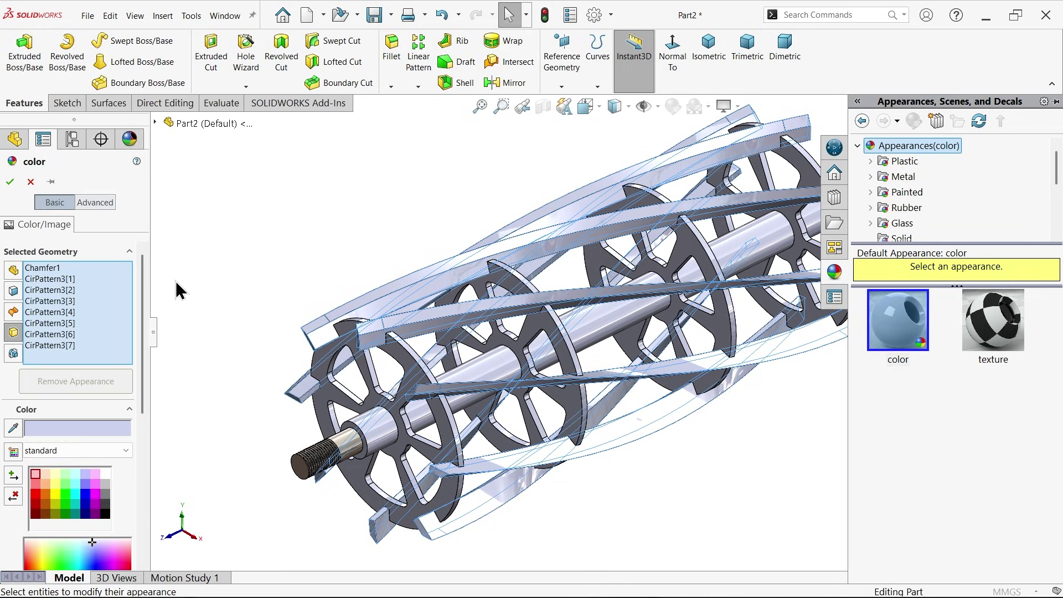
pyautogui.moveTo(145, 304); pyautogui.dragTo(142, 352)
pyautogui.click(66, 406)
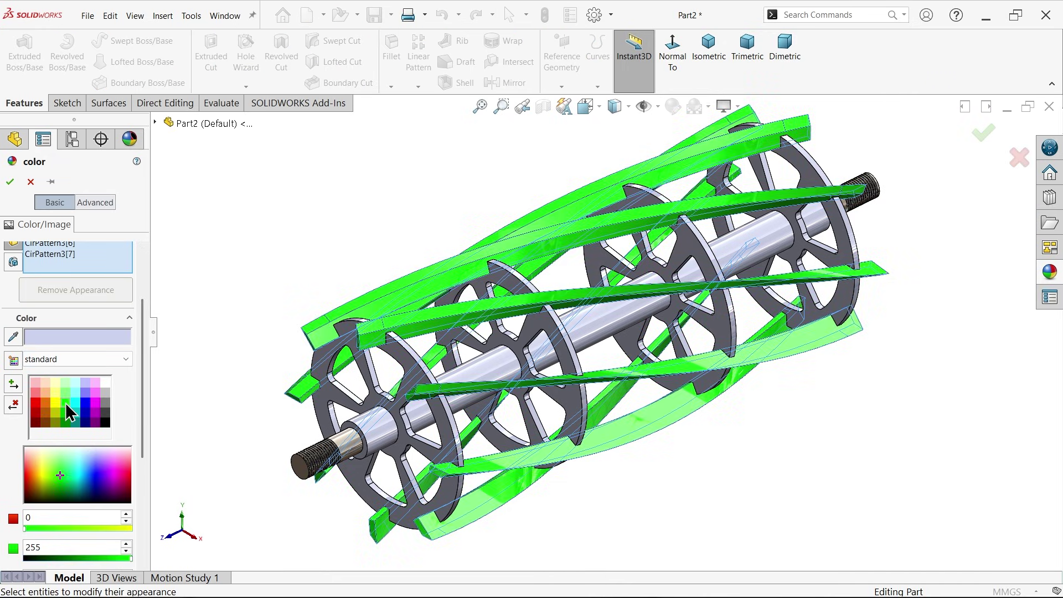
pyautogui.click(68, 392)
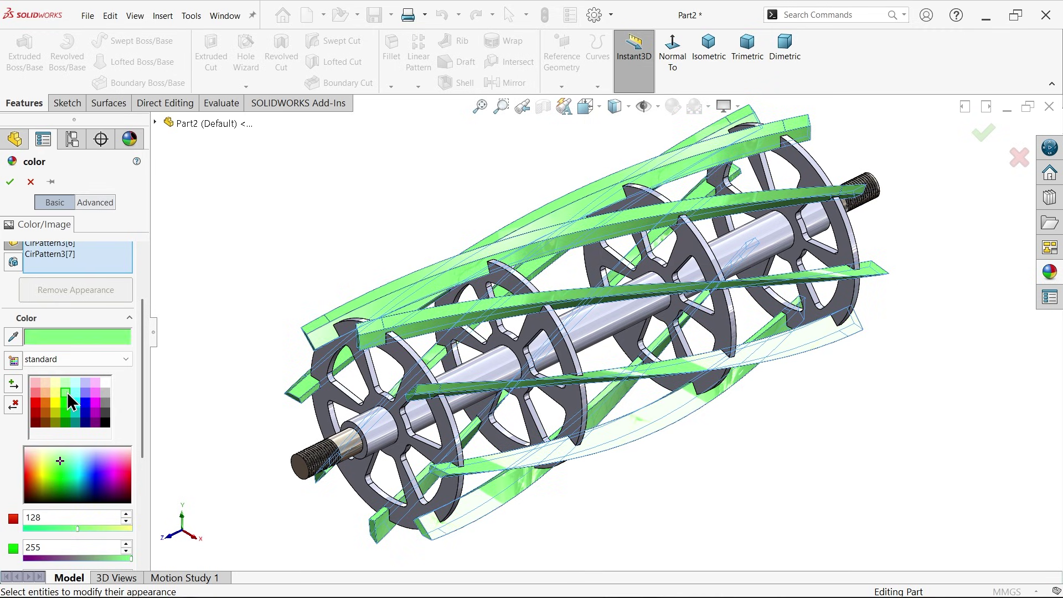
pyautogui.click(10, 183)
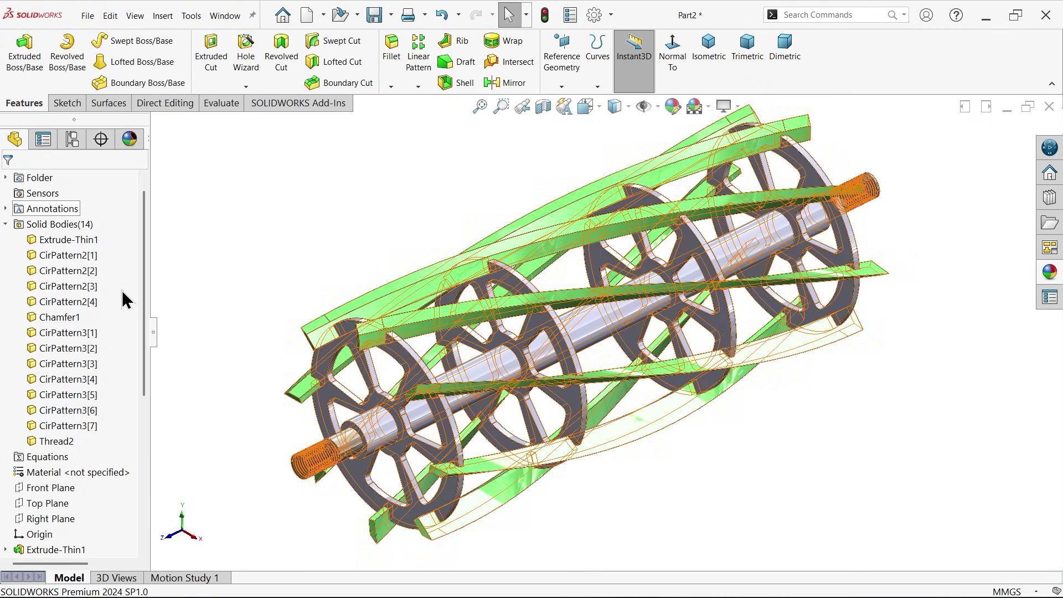
# - Colour the hollow shaft body pink with RGB values 255, 71, 154
pyautogui.click(378, 437)
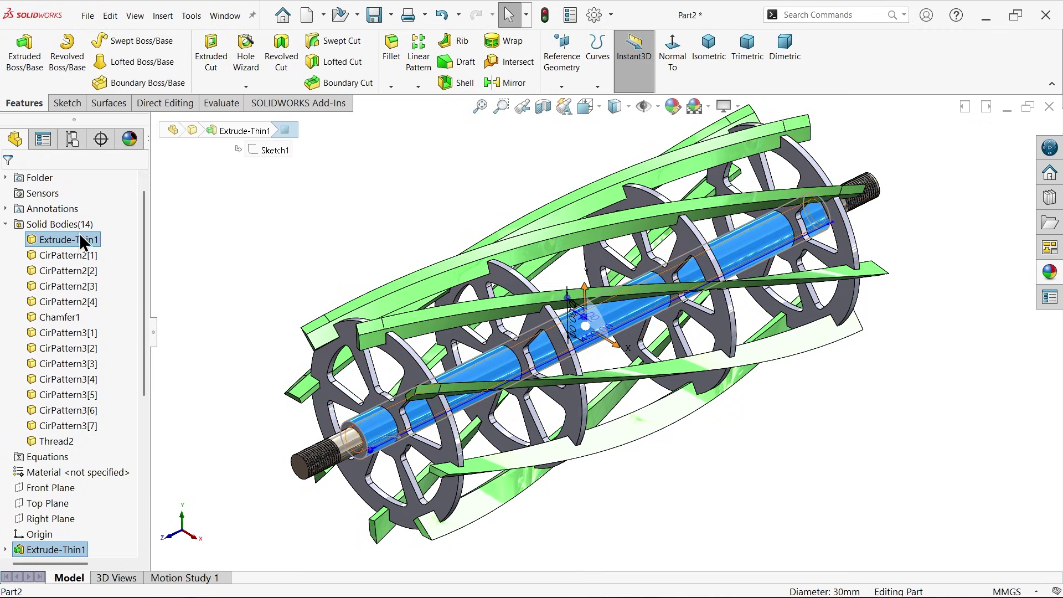
pyautogui.click(673, 106)
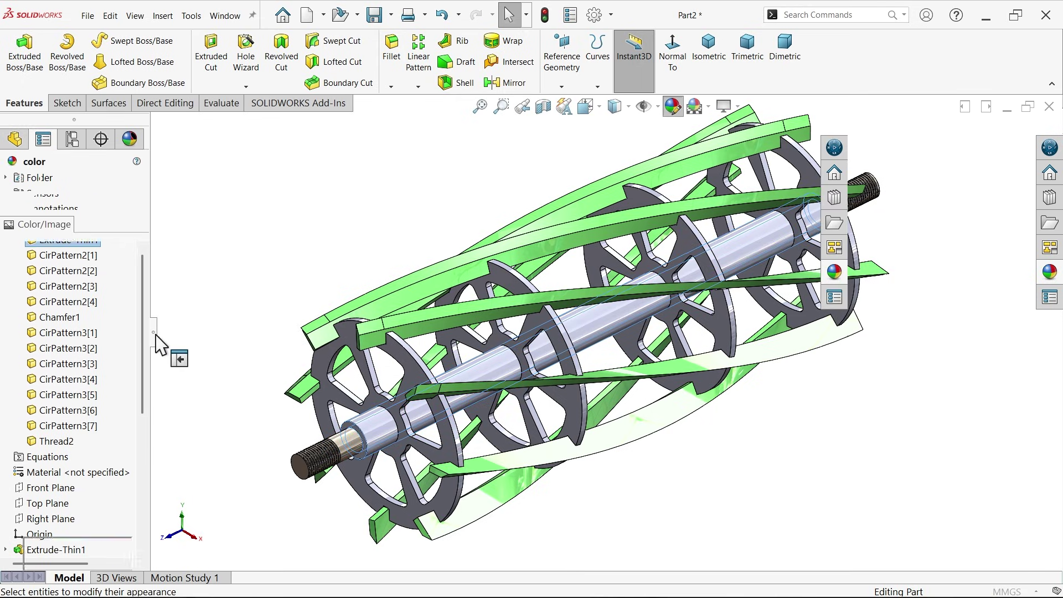
pyautogui.scroll(-3, 141, 328)
pyautogui.scroll(-3, 135, 389)
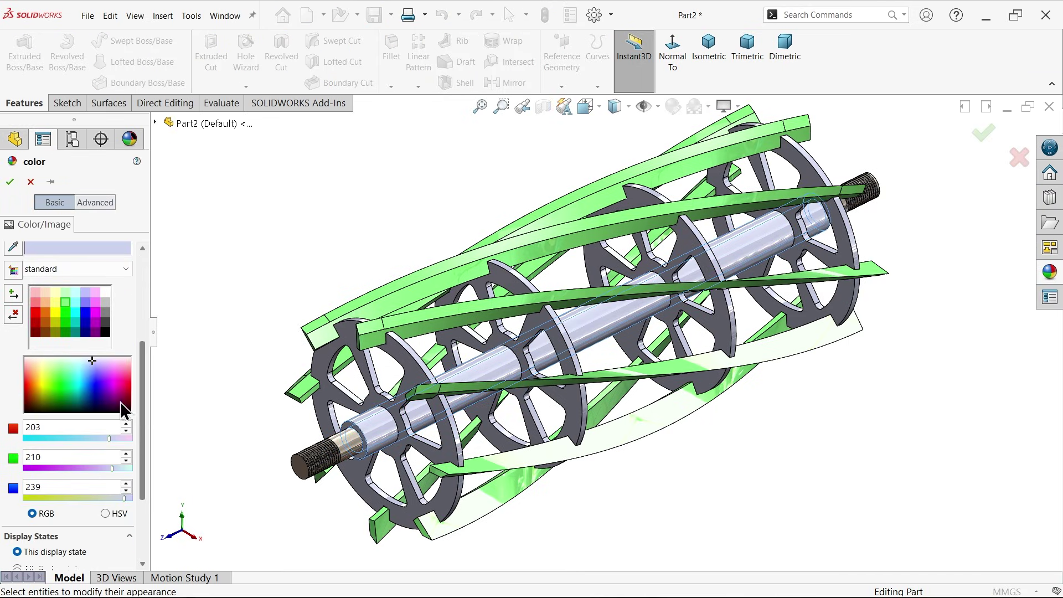
pyautogui.click(37, 313)
pyautogui.click(37, 314)
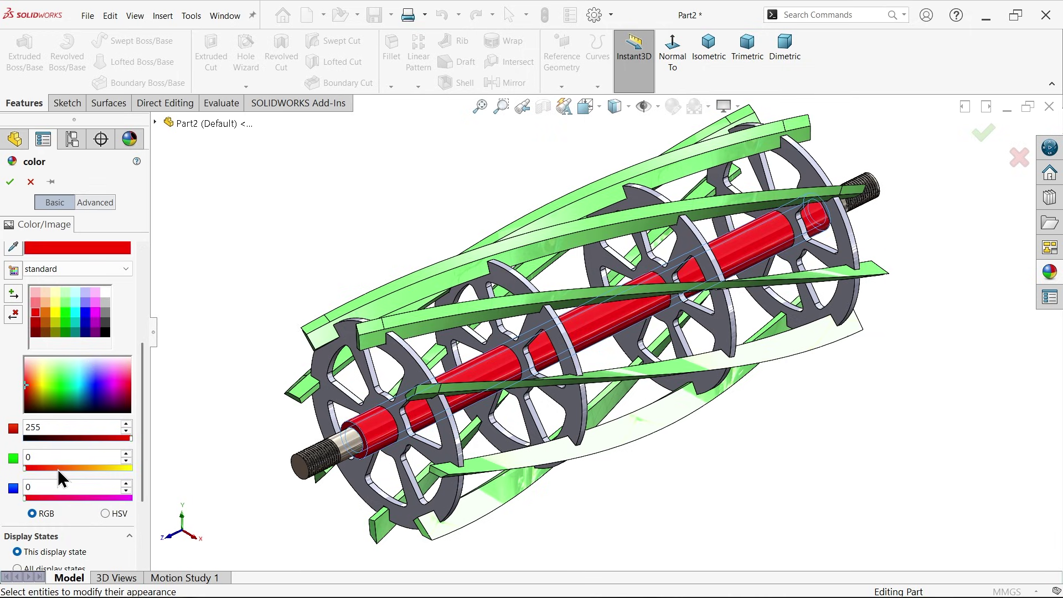
pyautogui.click(68, 470)
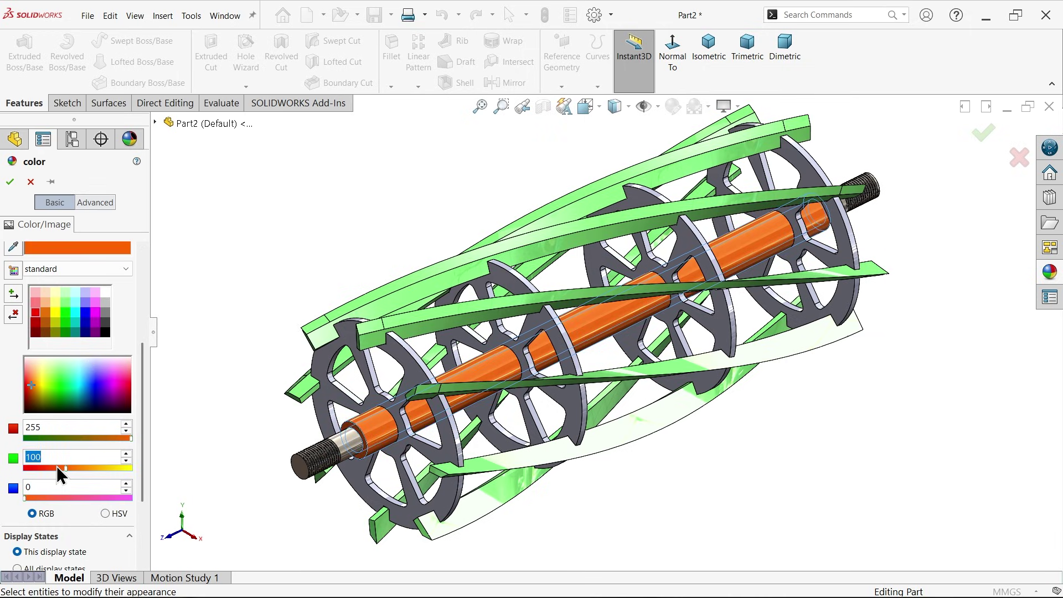
pyautogui.click(54, 468)
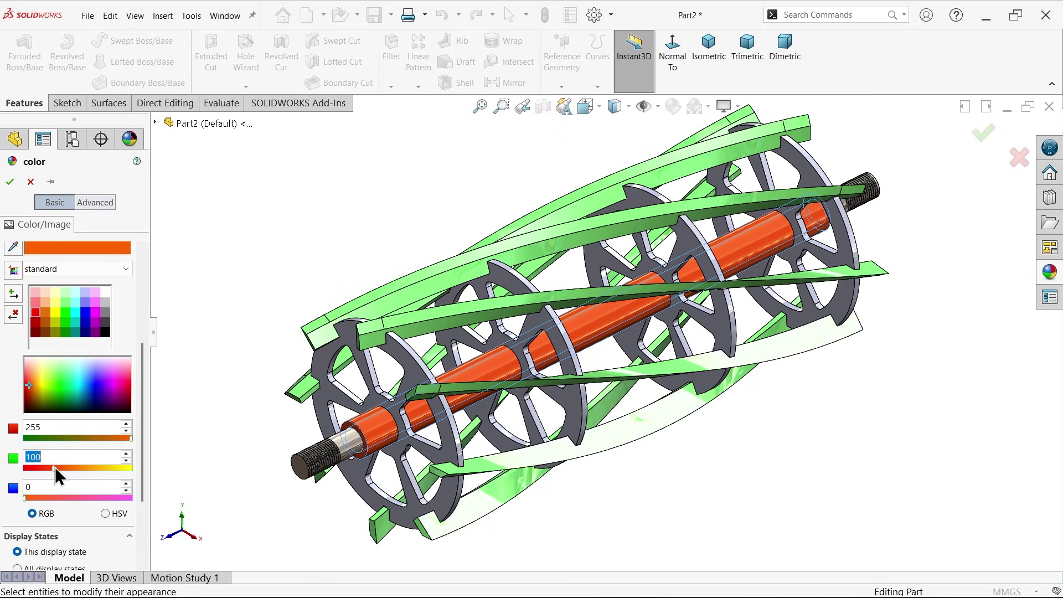
pyautogui.click(94, 498)
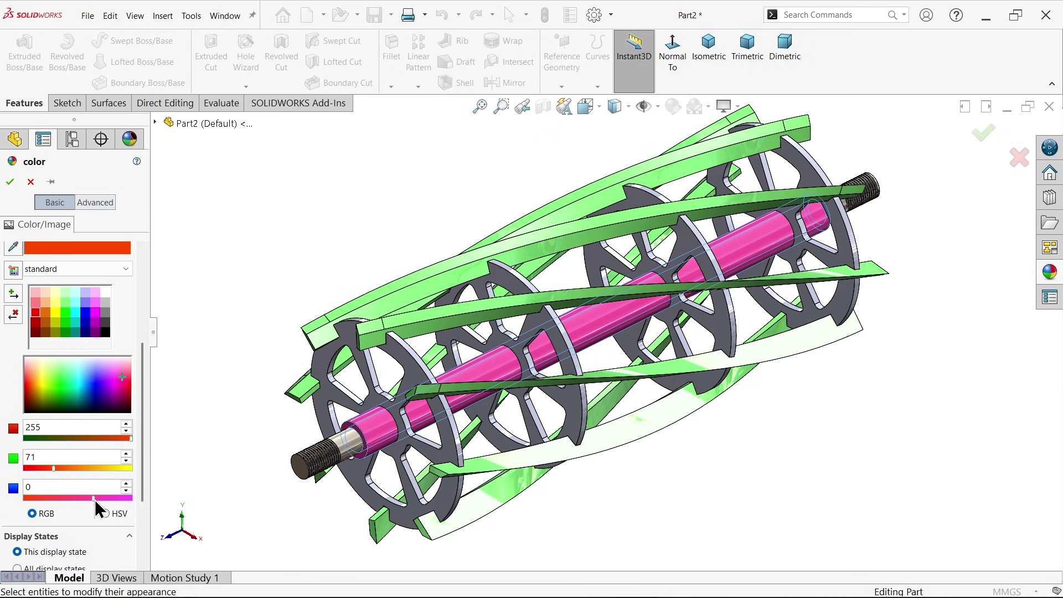
pyautogui.click(90, 498)
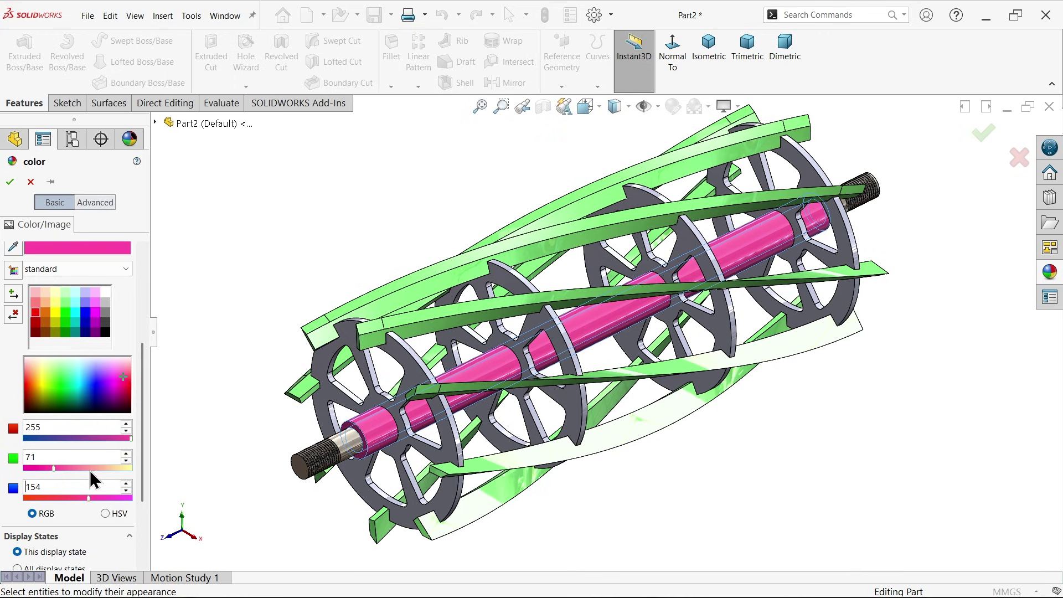
pyautogui.click(10, 183)
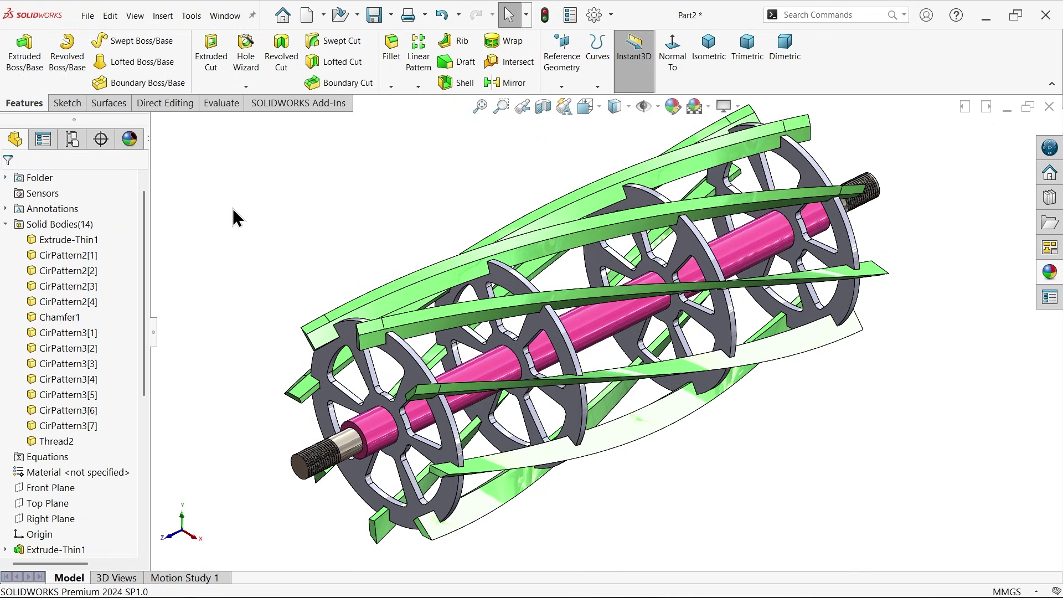
pyautogui.click(415, 371)
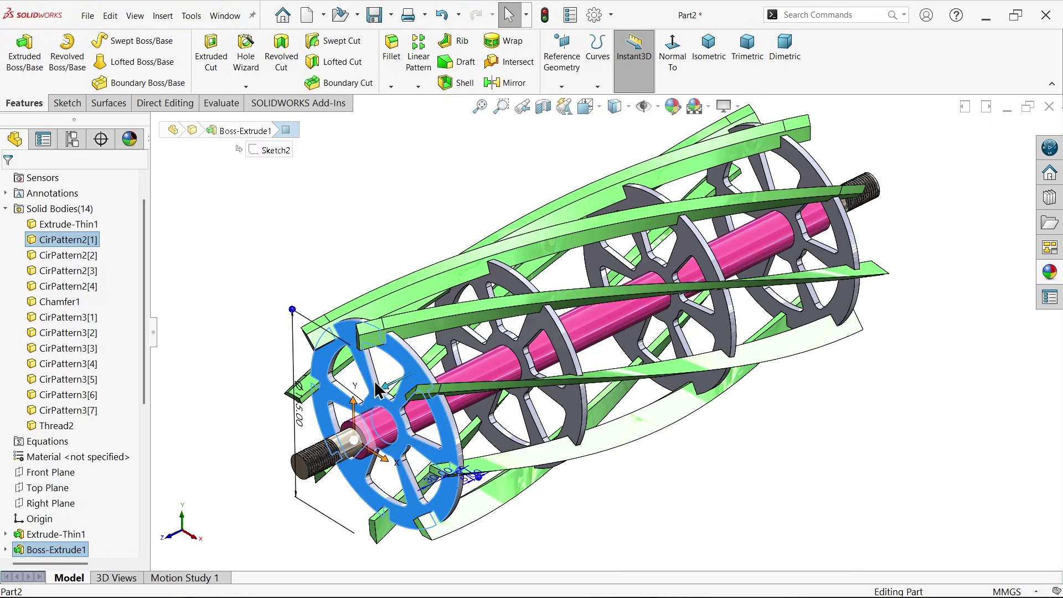
pyautogui.keyDown('ctrl'); pyautogui.click(88, 254); pyautogui.keyUp('ctrl')
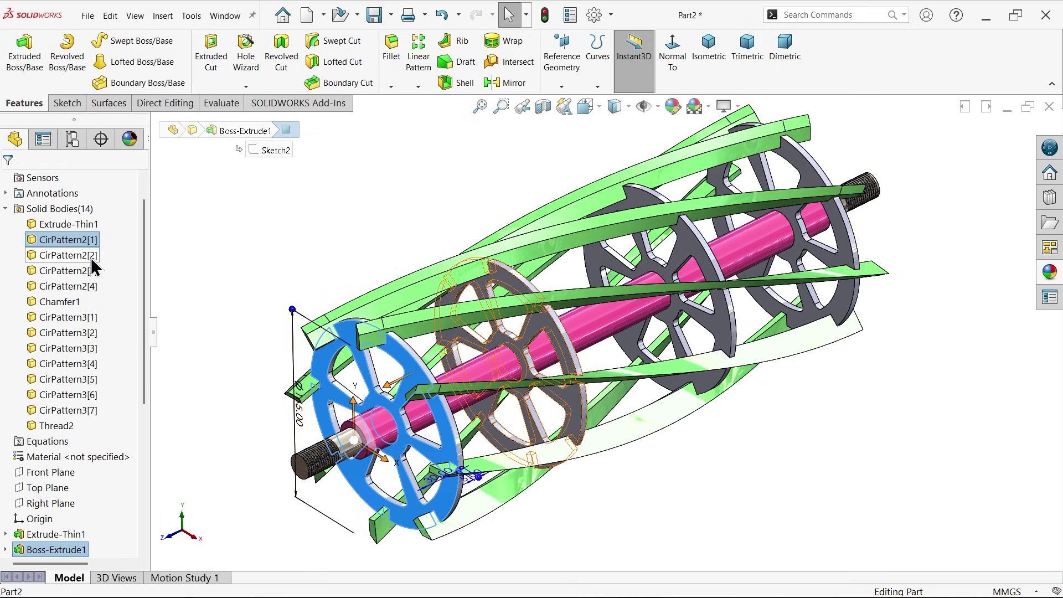
pyautogui.keyDown('ctrl'); pyautogui.click(69, 224); pyautogui.keyUp('ctrl')
pyautogui.keyDown('ctrl'); pyautogui.click(81, 271); pyautogui.keyUp('ctrl')
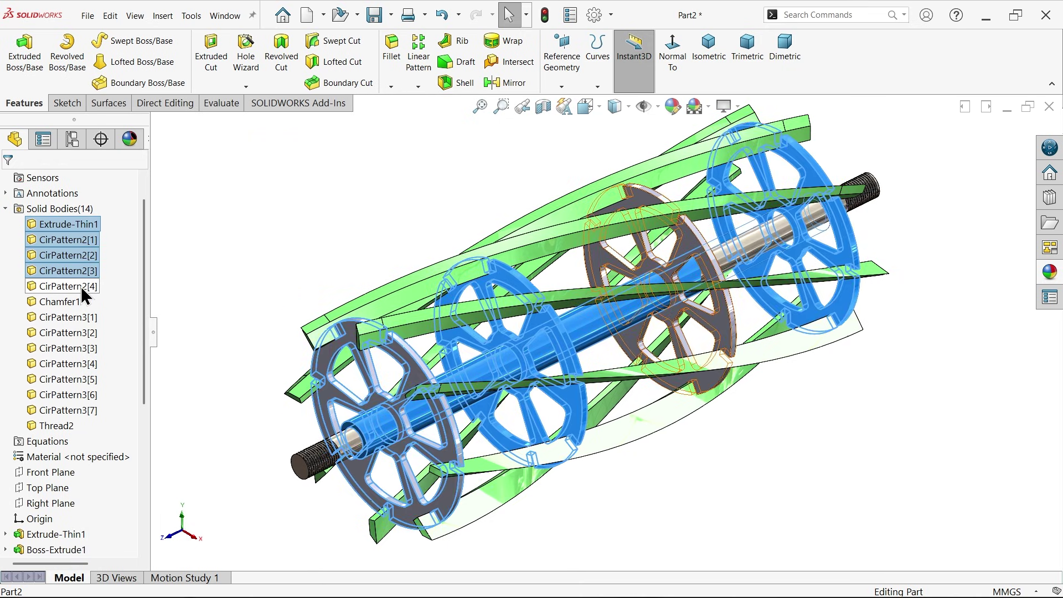
pyautogui.click(236, 258)
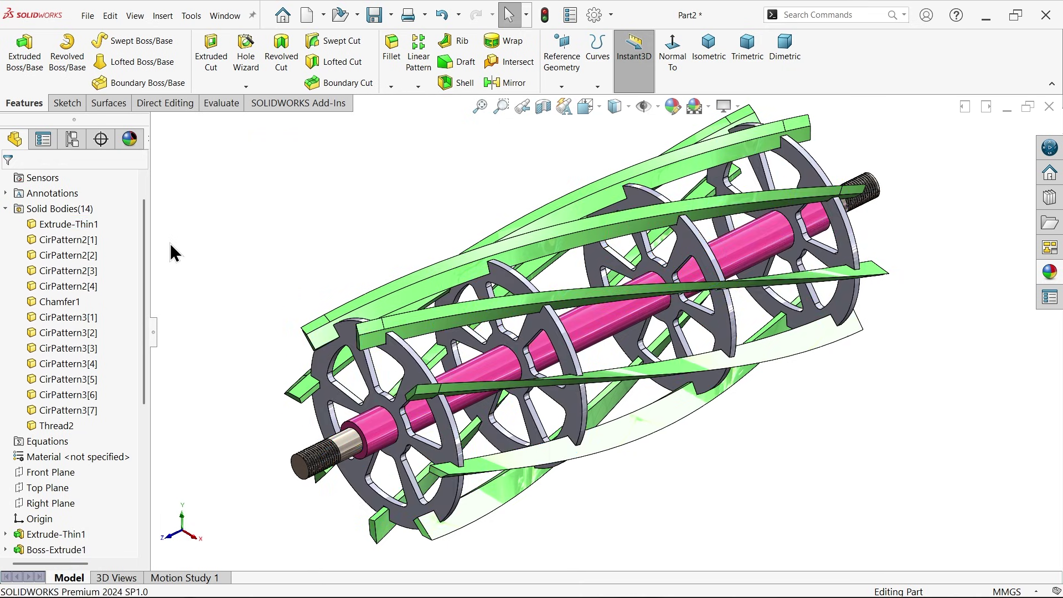
# - Colour the four slotted disc bodies yellow
pyautogui.click(84, 239)
pyautogui.keyDown('ctrl'); pyautogui.click(82, 254); pyautogui.keyUp('ctrl')
pyautogui.keyDown('ctrl'); pyautogui.click(82, 270); pyautogui.keyUp('ctrl')
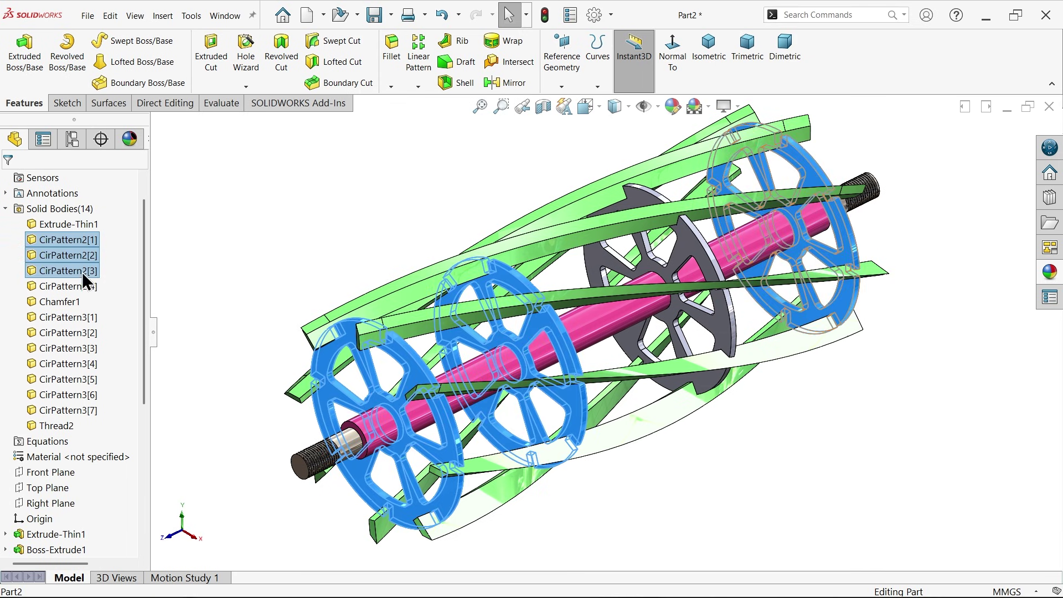
pyautogui.keyDown('ctrl'); pyautogui.click(85, 285); pyautogui.keyUp('ctrl')
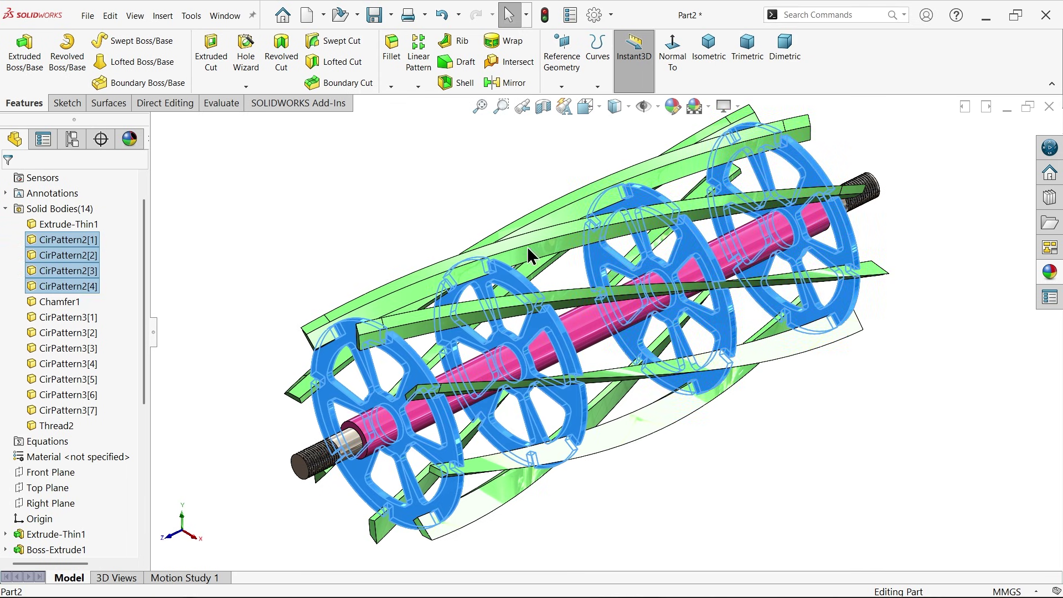
pyautogui.click(676, 111)
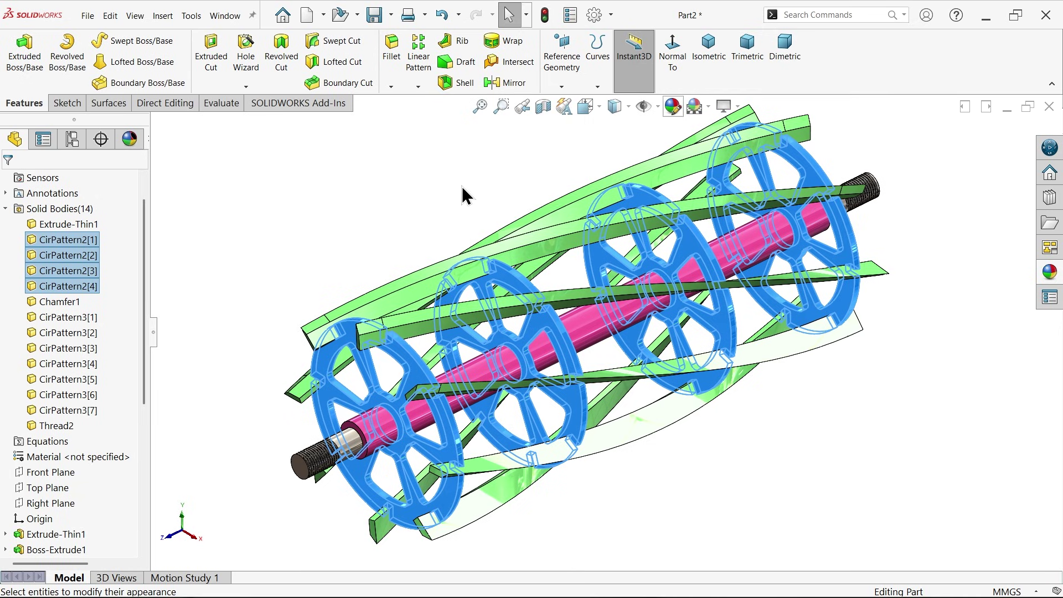
pyautogui.click(54, 491)
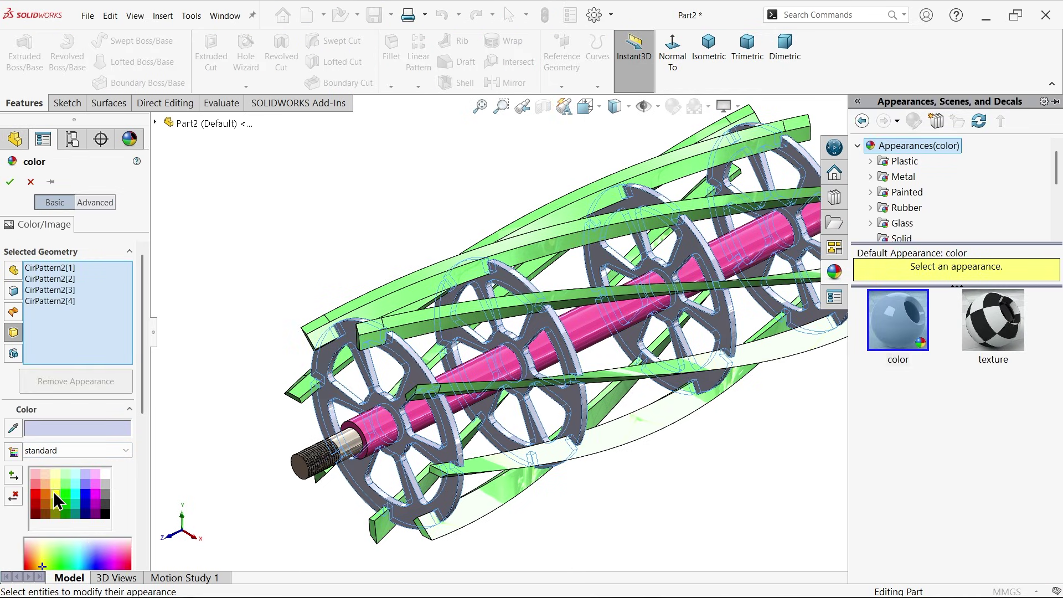
pyautogui.click(10, 181)
pyautogui.moveTo(546, 321); pyautogui.dragTo(523, 315, button='middle')
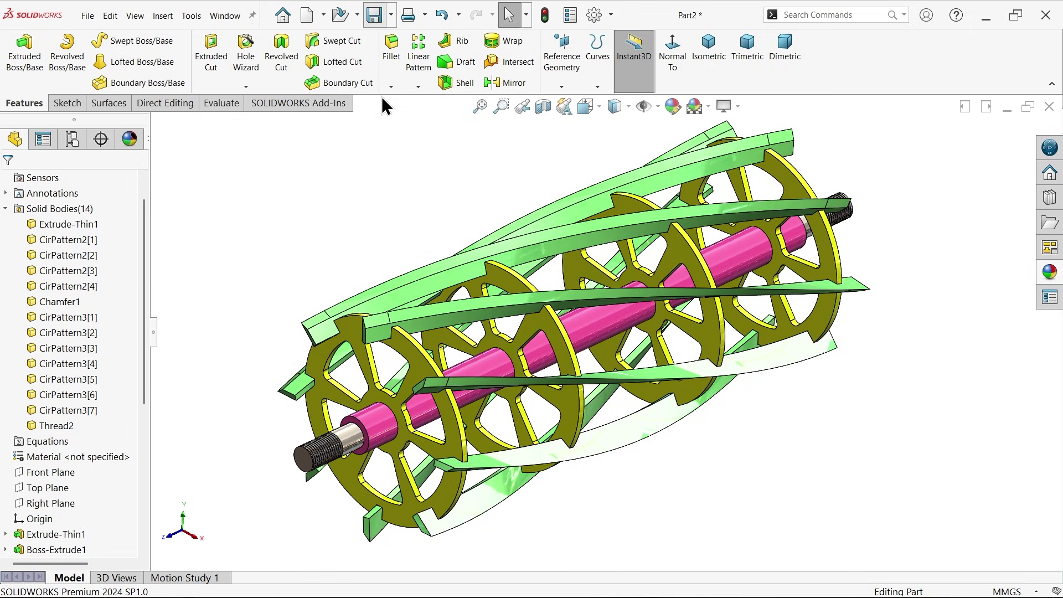
# - Save the part to the Desktop as "Harvester Trimmer" in SOLIDWORKS Part format
pyautogui.hotkey('ctrl', 's')
pyautogui.write('Harvester Trimmer')
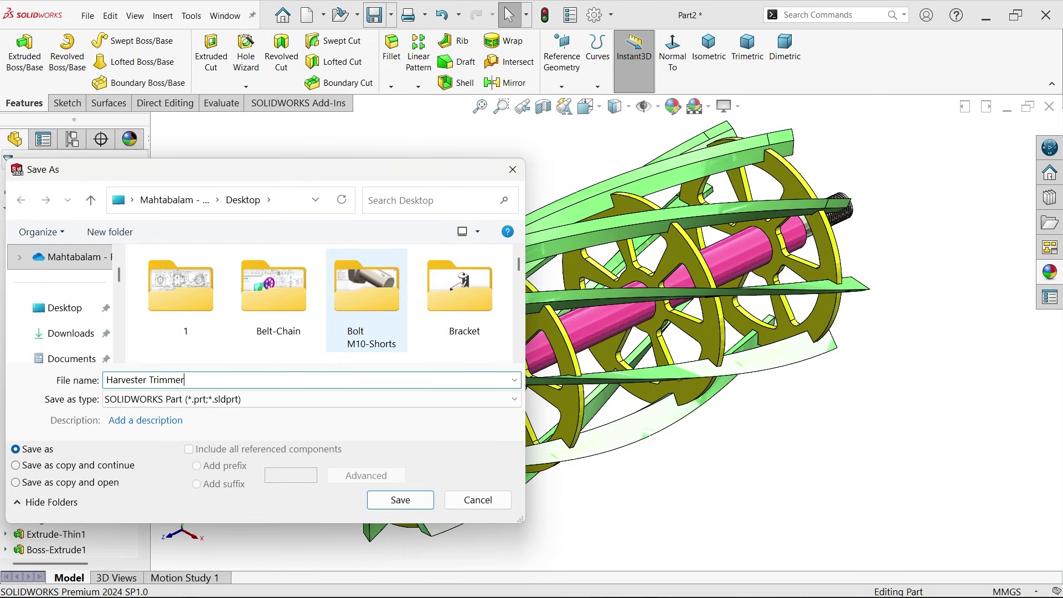
pyautogui.click(62, 312)
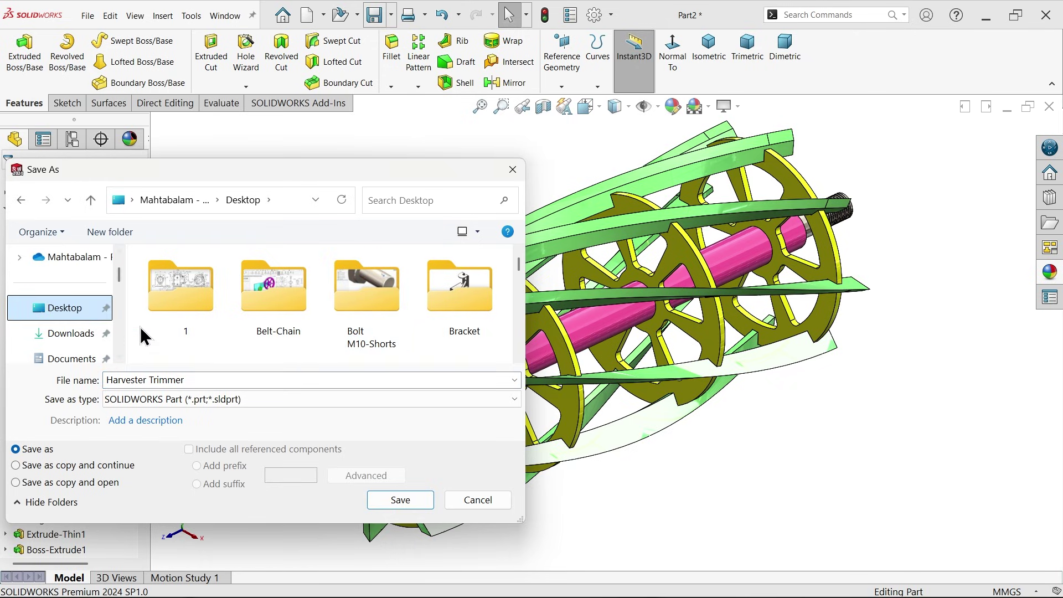
pyautogui.click(402, 500)
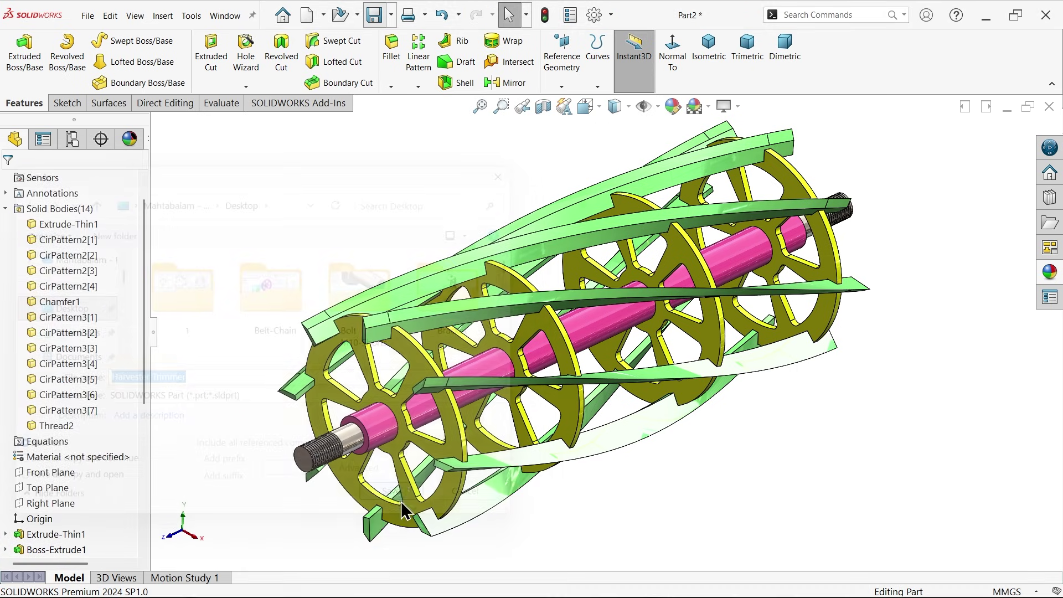
pyautogui.click(477, 250)
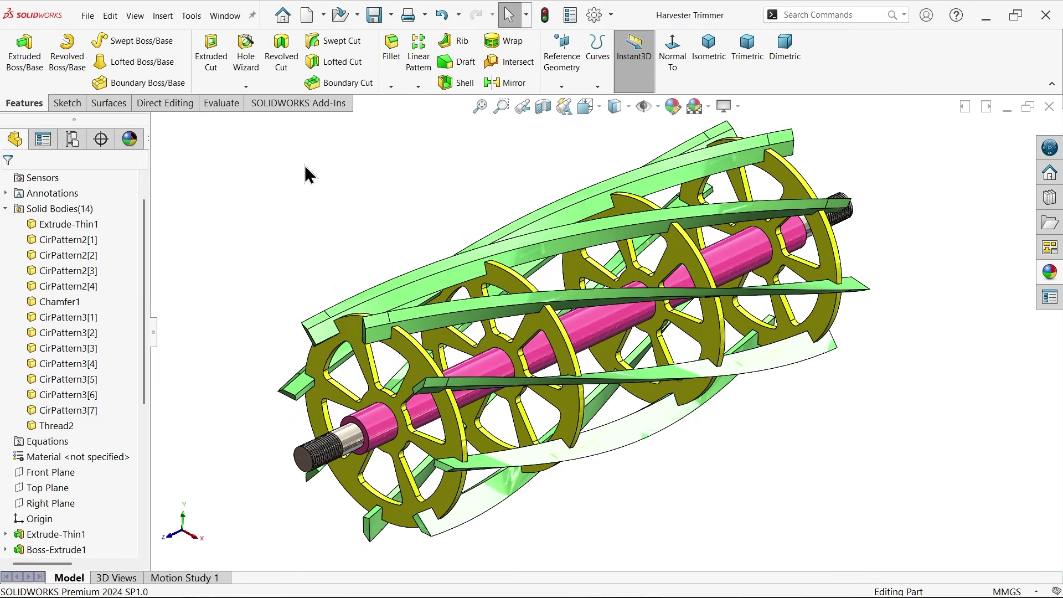
# - Make an assembly from the Harvester Trimmer part, show the origins, and place the part at the assembly origin
pyautogui.click(87, 15)
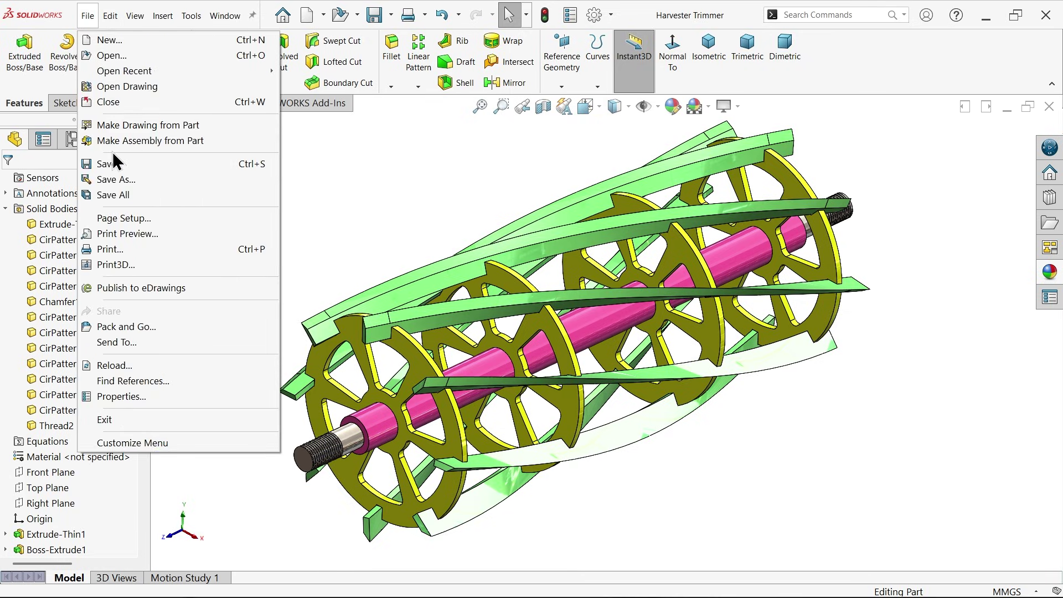
pyautogui.click(111, 141)
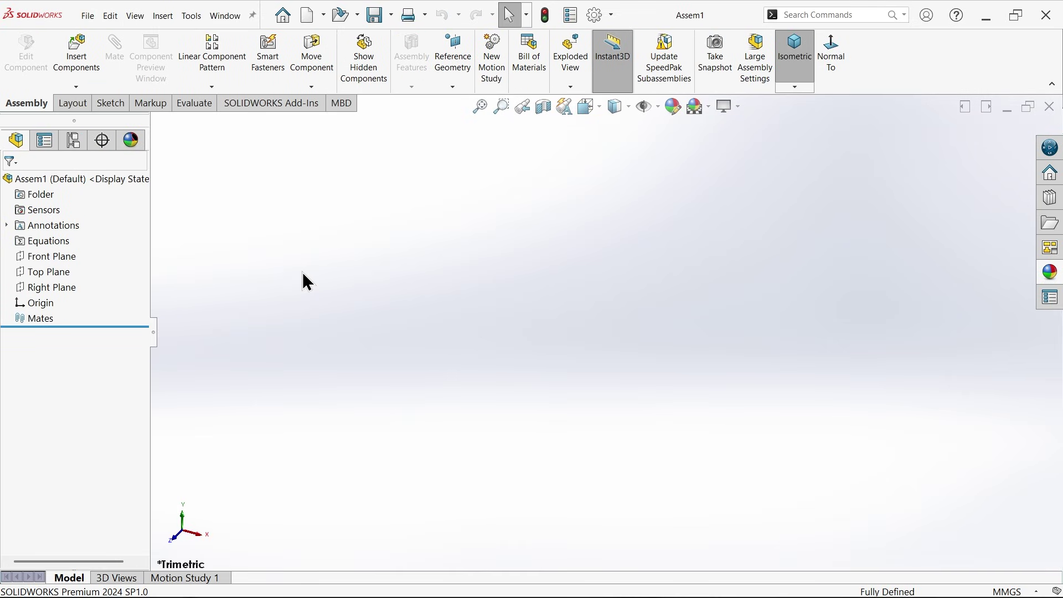
pyautogui.click(658, 107)
pyautogui.click(646, 173)
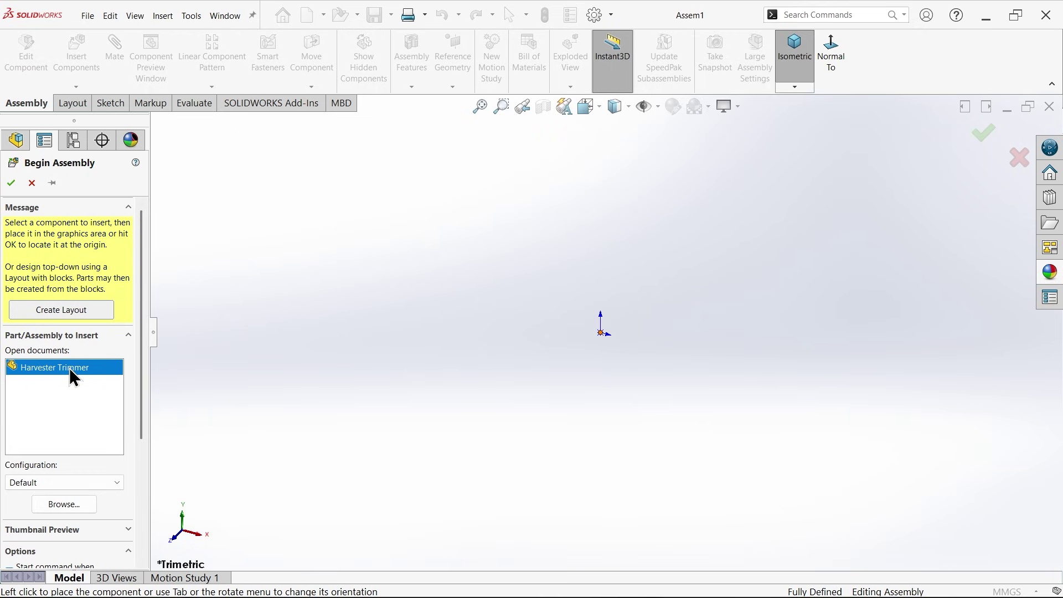
pyautogui.click(605, 340)
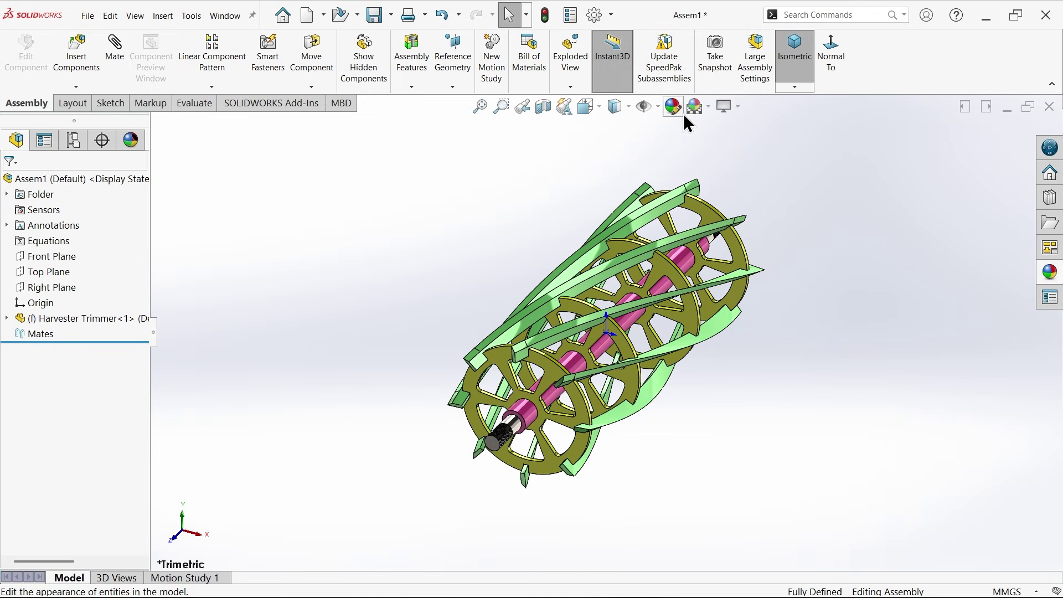
# - Hide the origins and apply the Plain White scene to the assembly
pyautogui.click(659, 113)
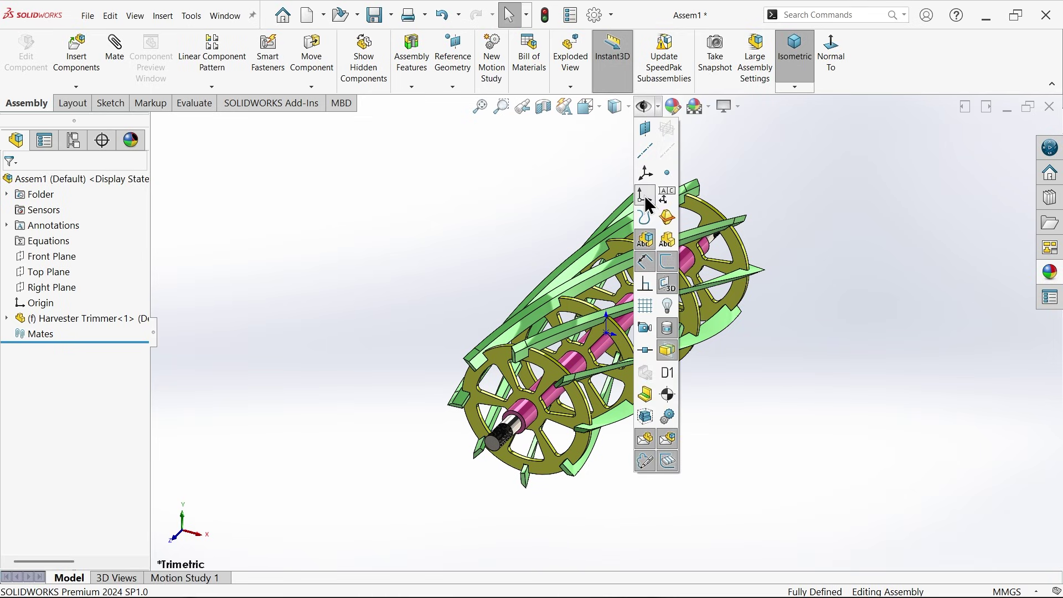
pyautogui.click(646, 195)
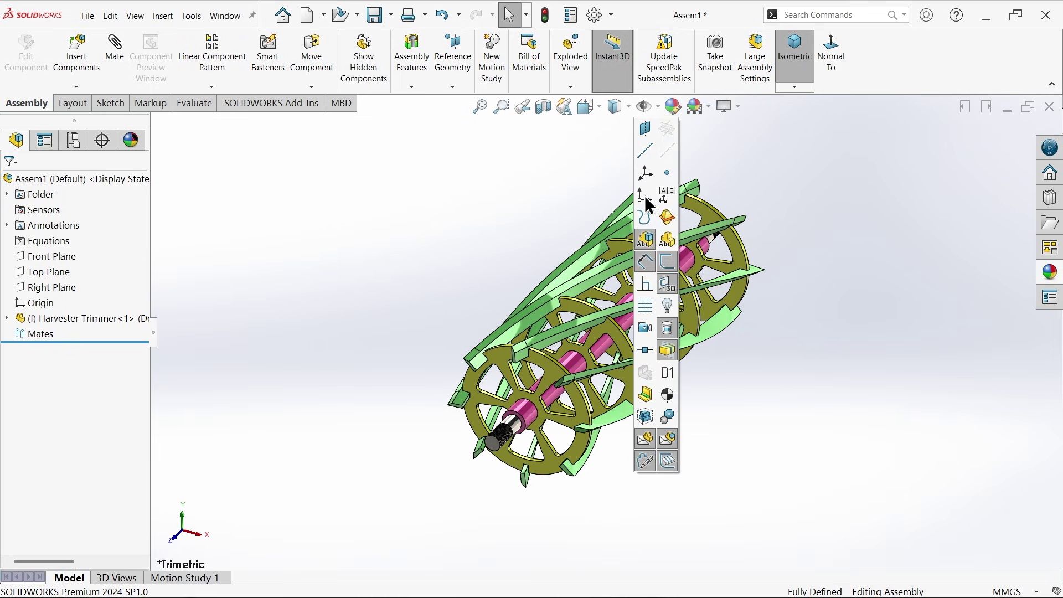
pyautogui.click(709, 108)
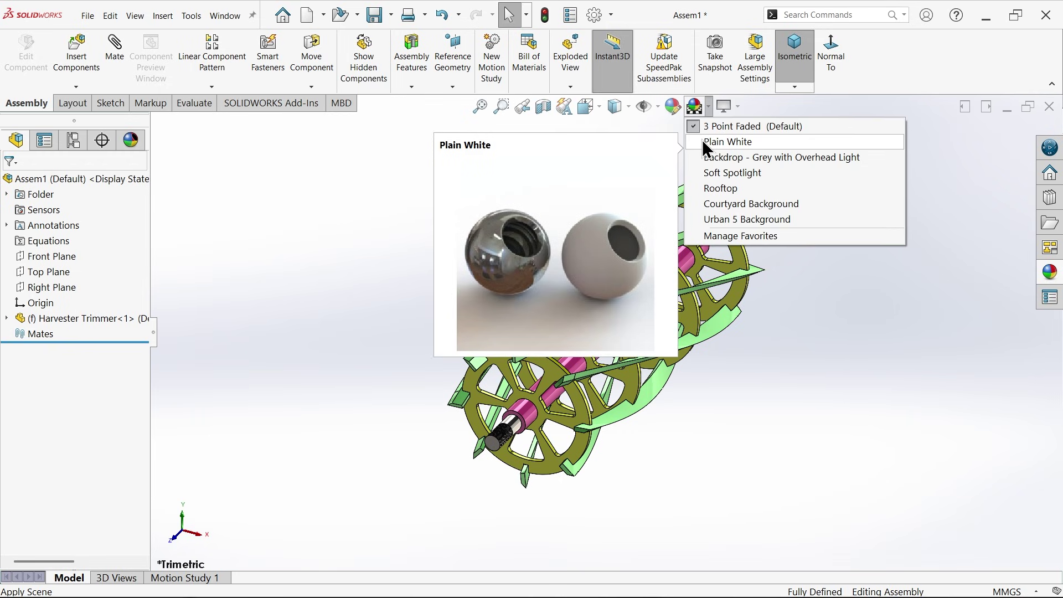
pyautogui.click(702, 141)
# - Set an isometric view and save the assembly to the Desktop as "Assembly Harvester Trimmer" in SOLIDWORKS Assembly format
pyautogui.click(795, 87)
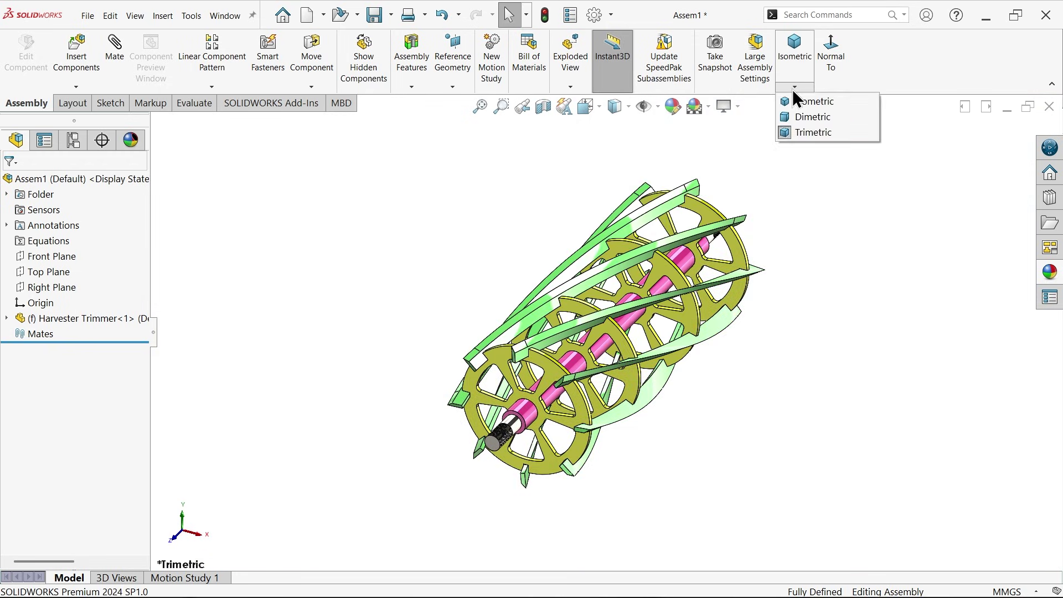
pyautogui.click(797, 102)
pyautogui.scroll(-3, 675, 380)
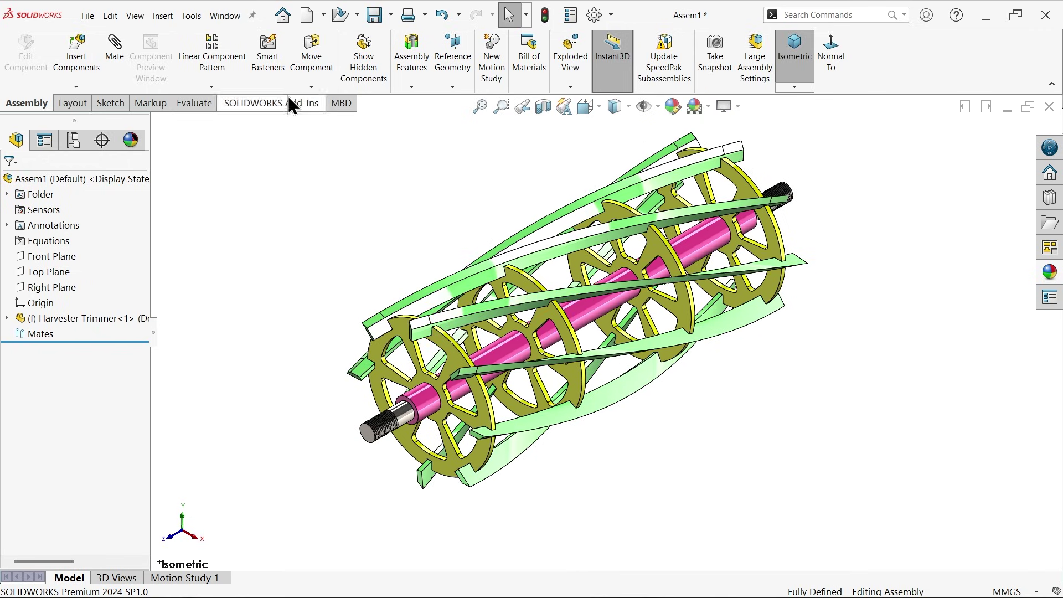
pyautogui.click(370, 16)
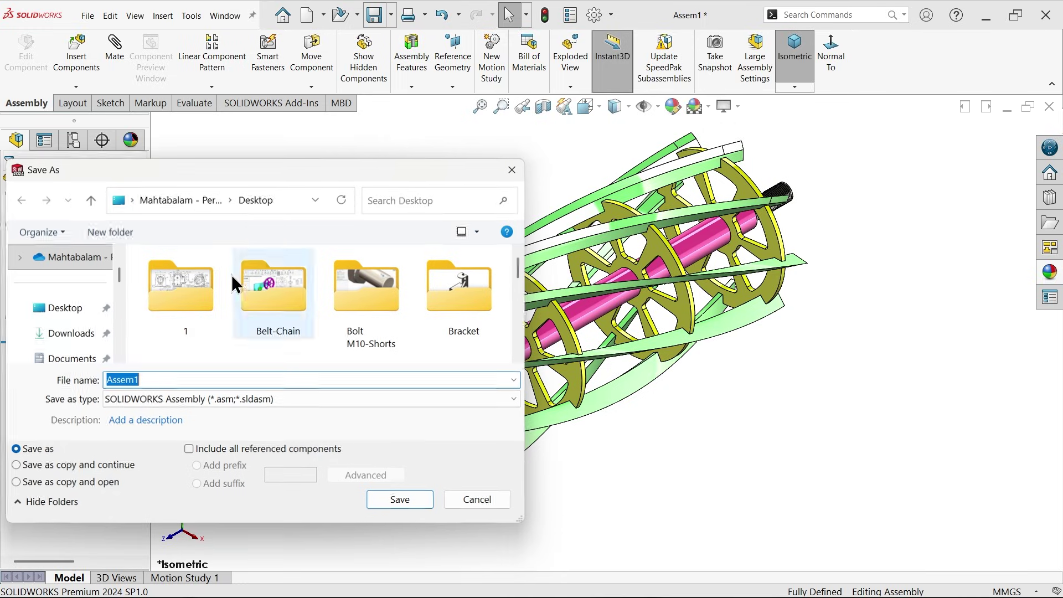
pyautogui.press('BackSpace')
pyautogui.write('bly Harvester Trimmer')
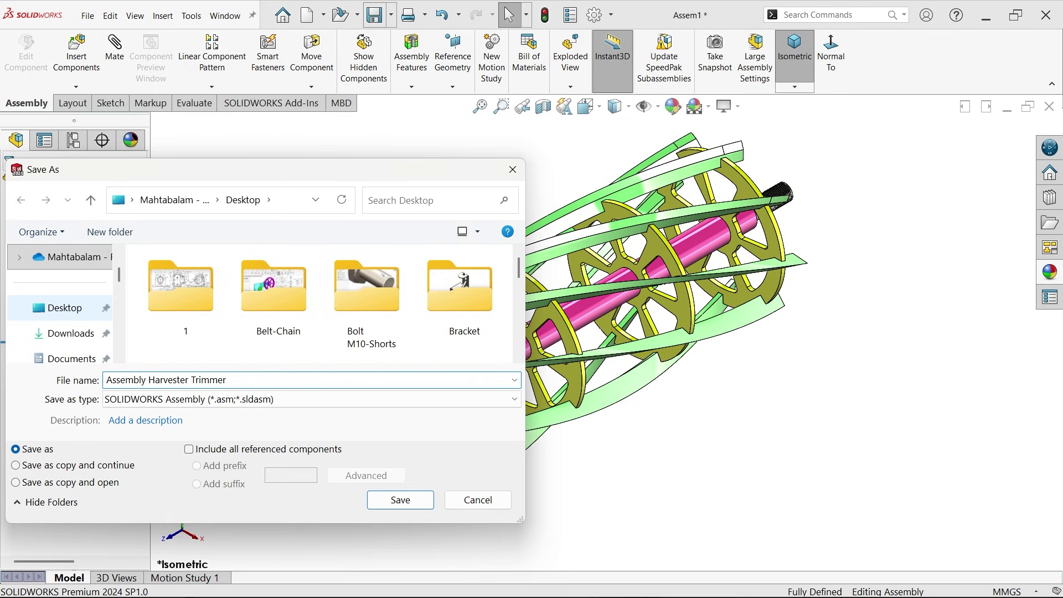
pyautogui.click(395, 500)
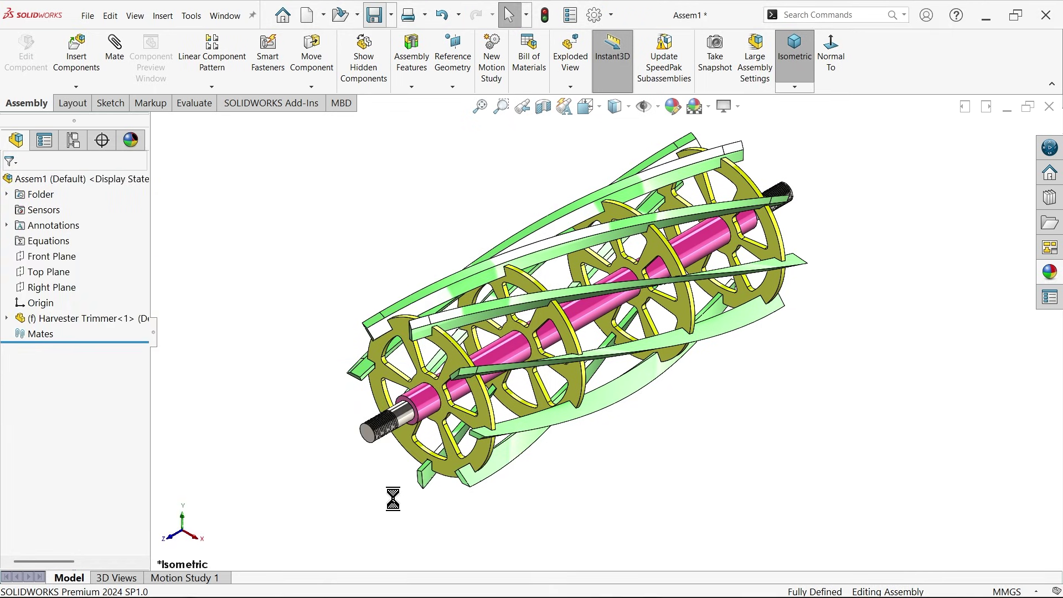
# - Change the fixed Harvester Trimmer component to floating
pyautogui.scroll(-1, 576, 343)
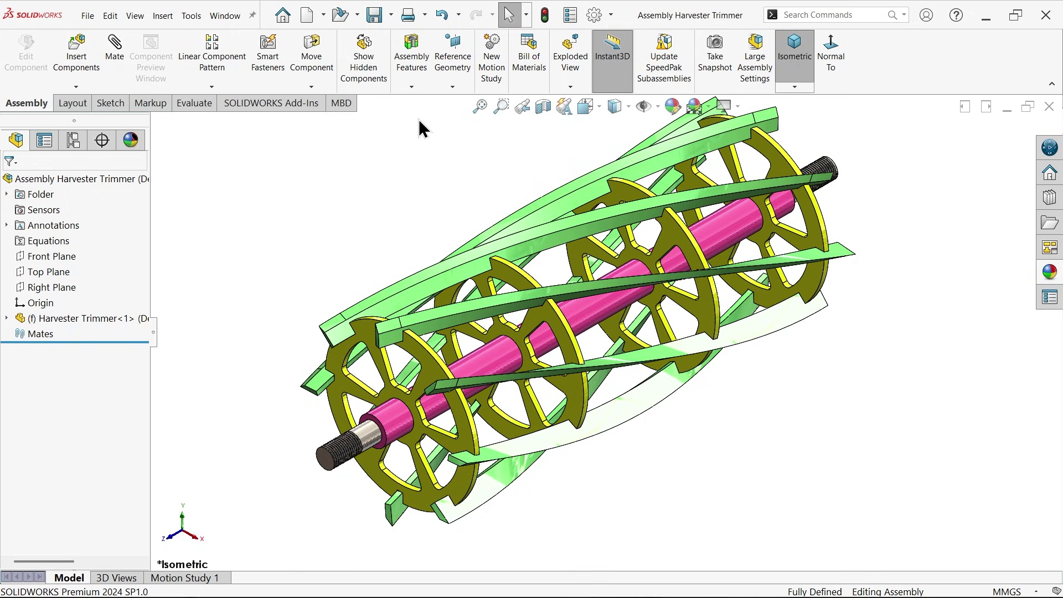
pyautogui.rightClick(450, 168)
pyautogui.click(481, 231)
pyautogui.moveTo(492, 223); pyautogui.dragTo(451, 244)
pyautogui.rightClick(388, 170)
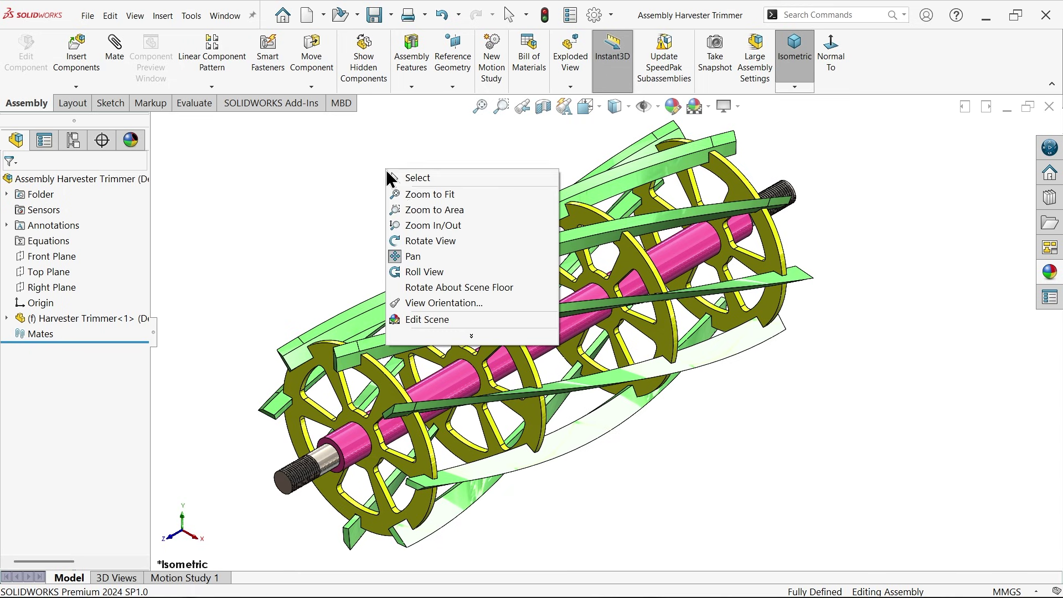
pyautogui.click(410, 178)
pyautogui.rightClick(65, 320)
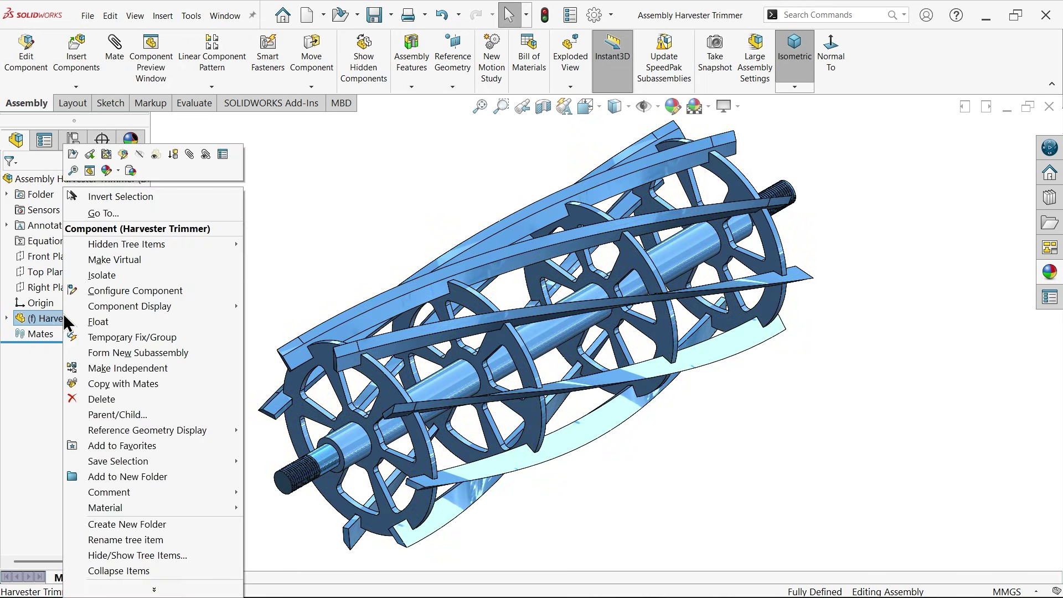
pyautogui.click(101, 322)
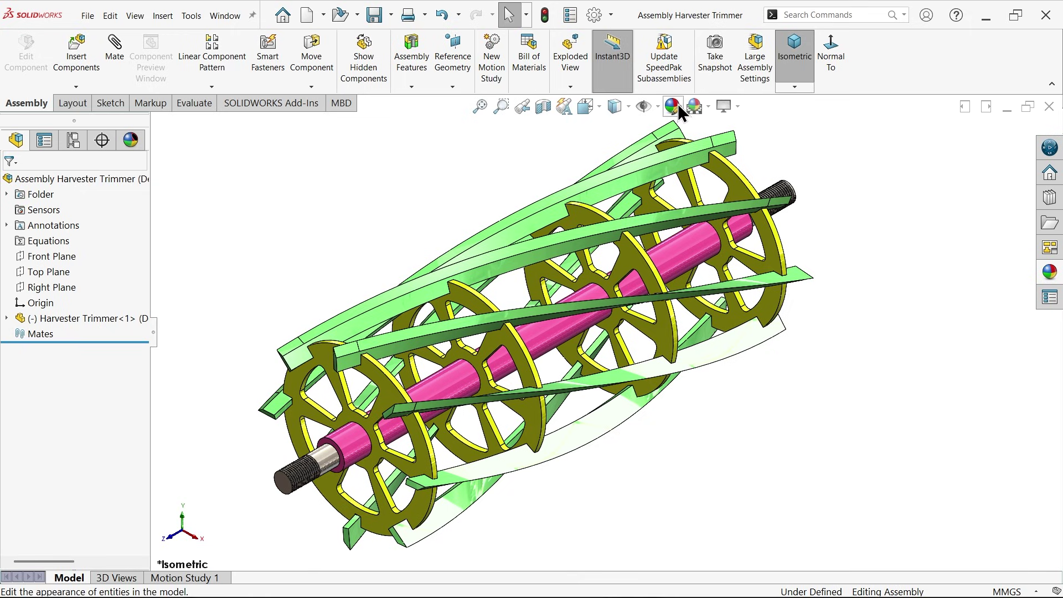
# - Create a reference axis at the intersection of the assembly's Top Plane and Right Plane
pyautogui.click(453, 86)
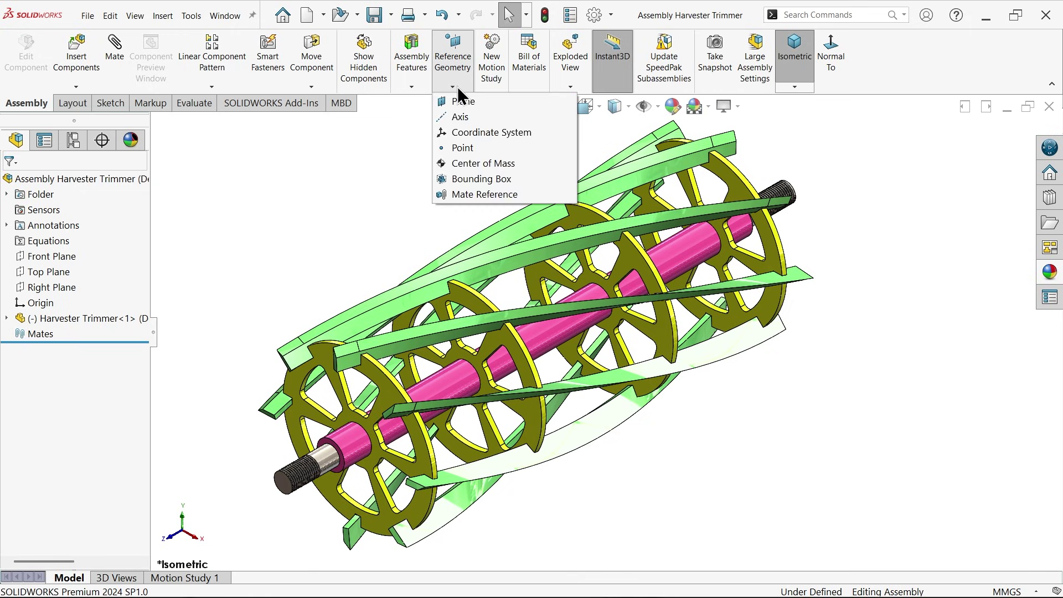
pyautogui.click(461, 117)
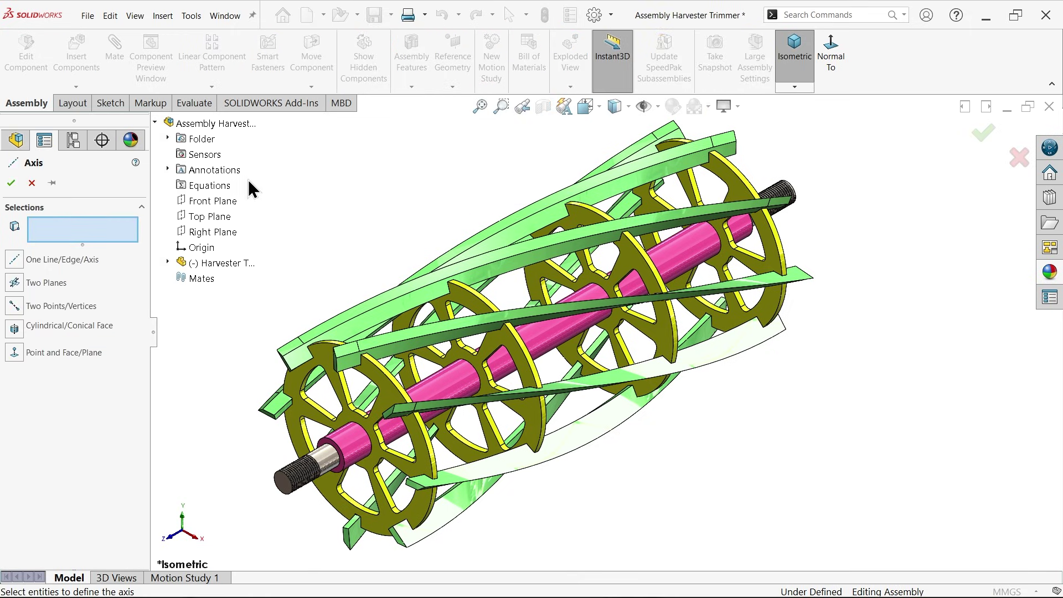
pyautogui.click(211, 215)
pyautogui.click(212, 233)
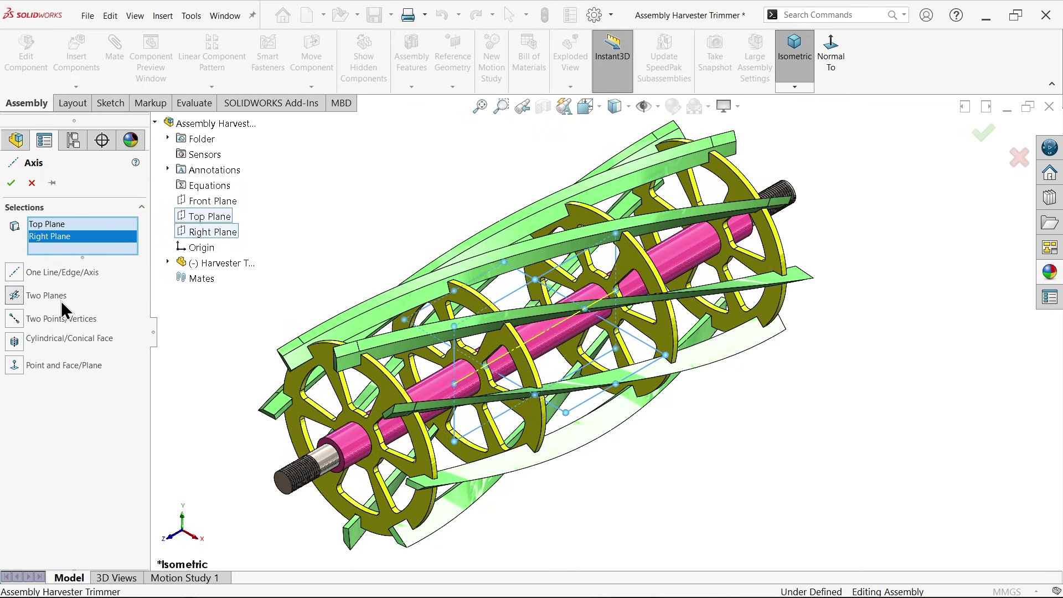
pyautogui.click(11, 186)
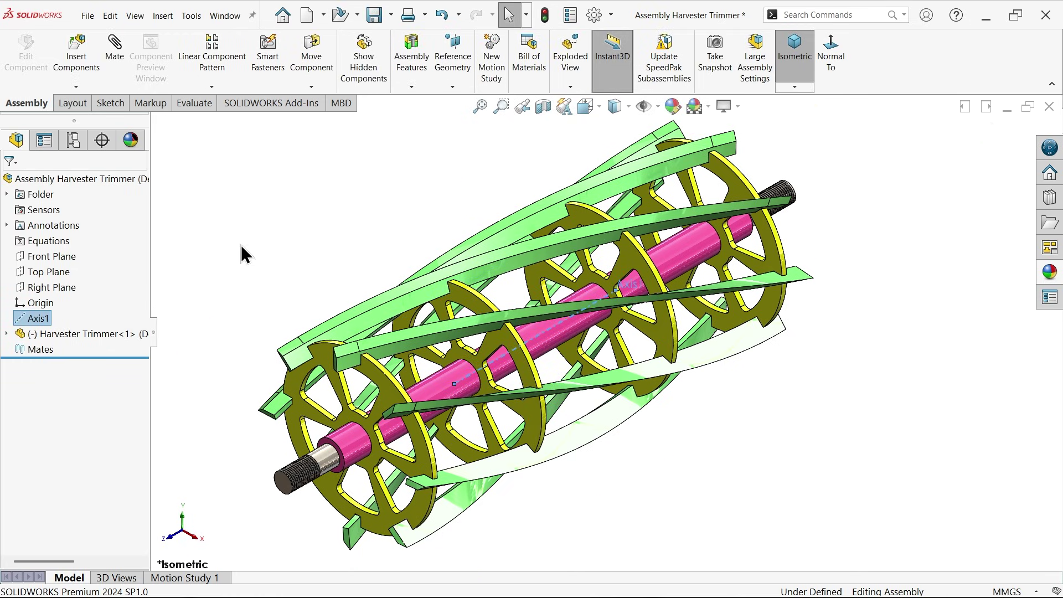
# - Turn on the display of axes and move the floating trimmer clear of Axis1
pyautogui.moveTo(566, 328); pyautogui.dragTo(675, 243)
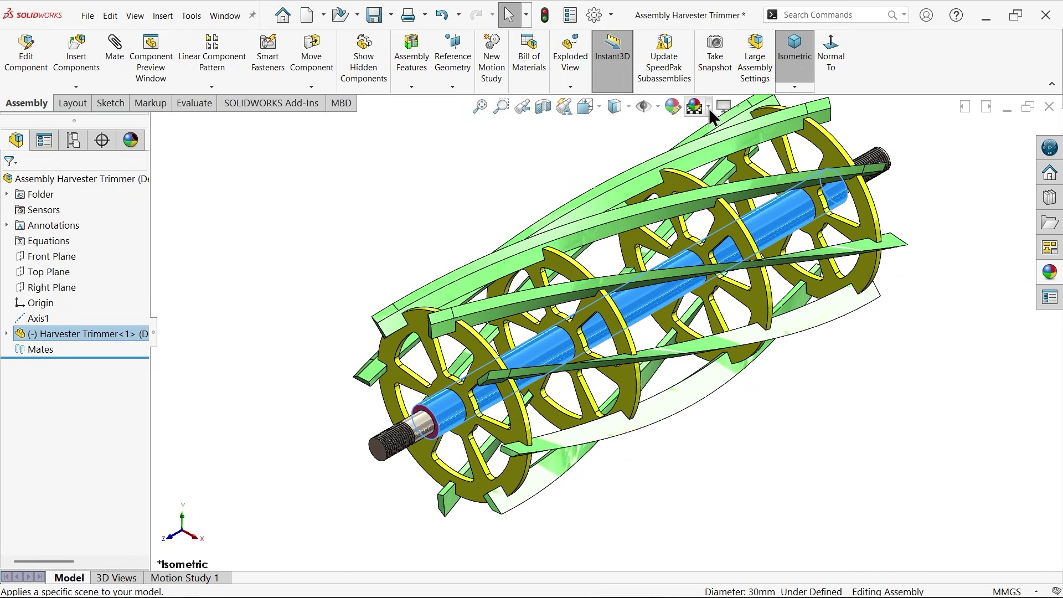
pyautogui.click(659, 107)
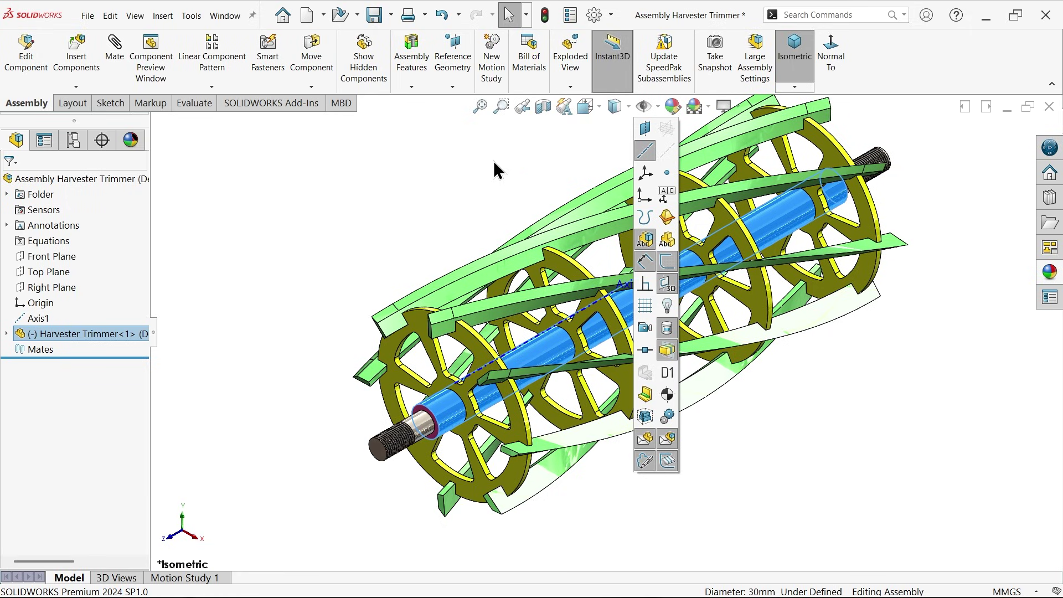
pyautogui.moveTo(671, 320); pyautogui.dragTo(561, 270)
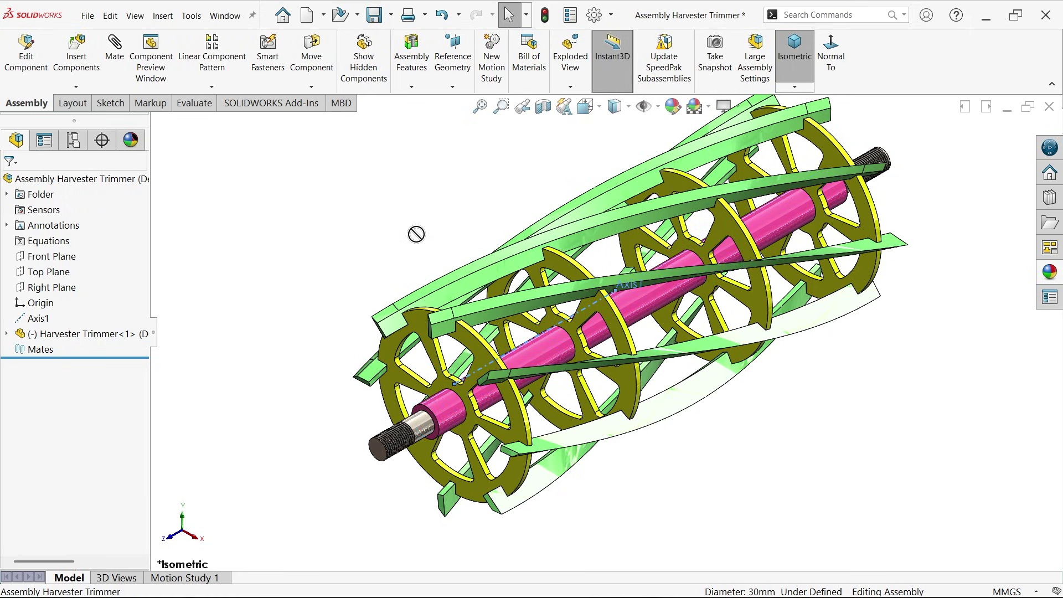
pyautogui.moveTo(416, 234); pyautogui.dragTo(554, 288)
pyautogui.scroll(2, 607, 327)
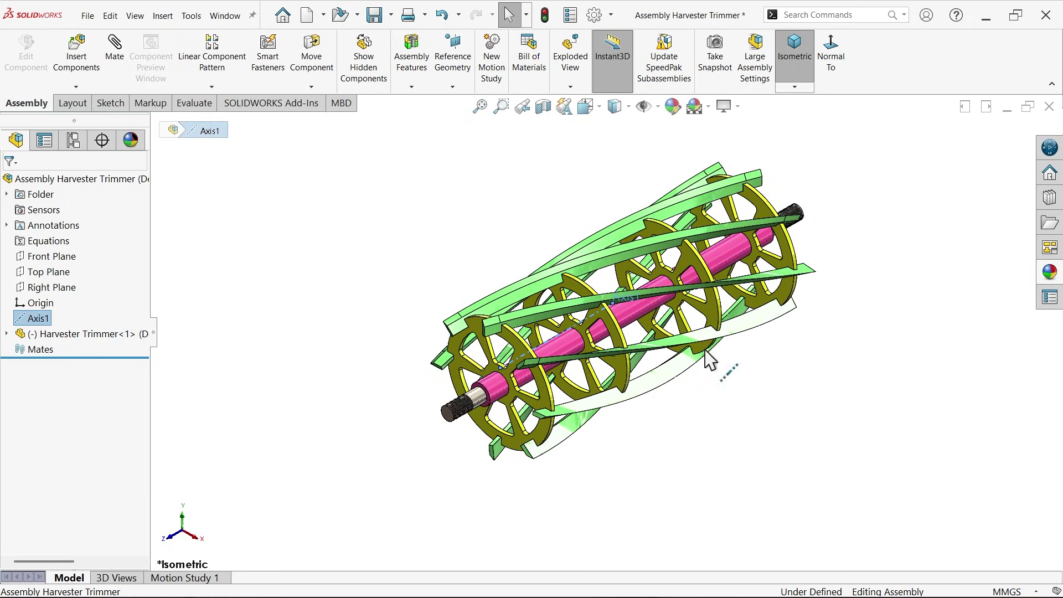
pyautogui.click(717, 361)
pyautogui.click(738, 346)
pyautogui.click(755, 383)
pyautogui.moveTo(734, 263); pyautogui.dragTo(808, 420)
pyautogui.scroll(-2, 793, 426)
pyautogui.click(360, 208)
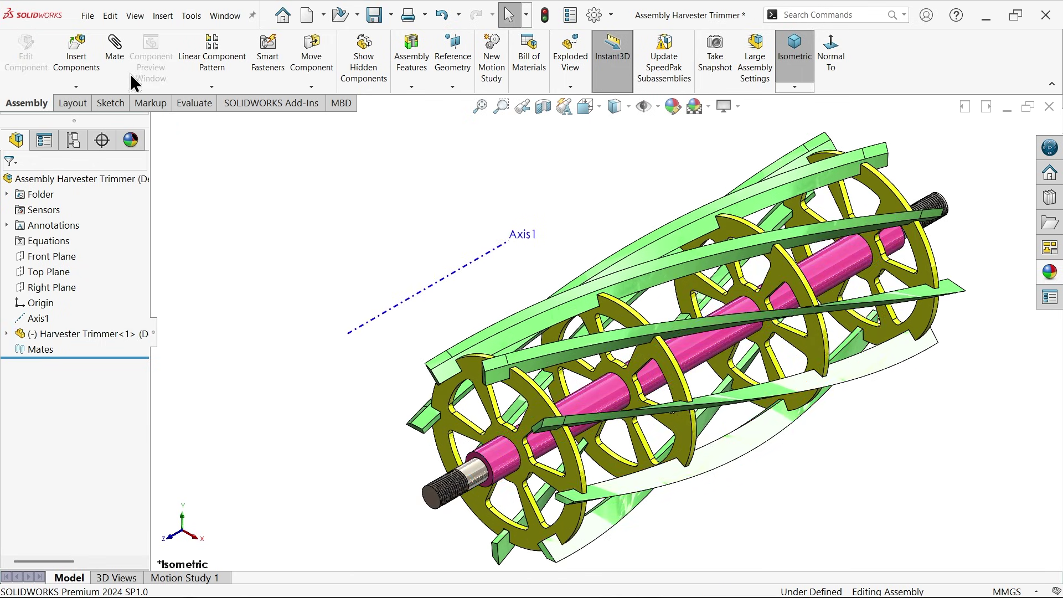
# - Add a concentric mate between Axis1 and the cylindrical face of the trimmer's pink shaft, leaving rotation unlocked
pyautogui.click(430, 296)
pyautogui.click(701, 347)
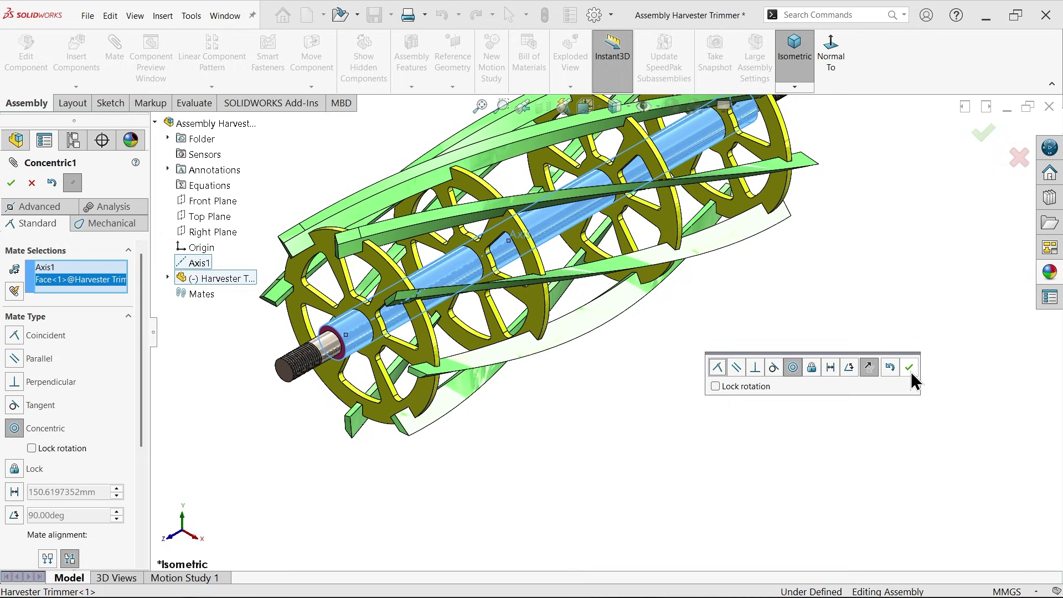
pyautogui.click(909, 368)
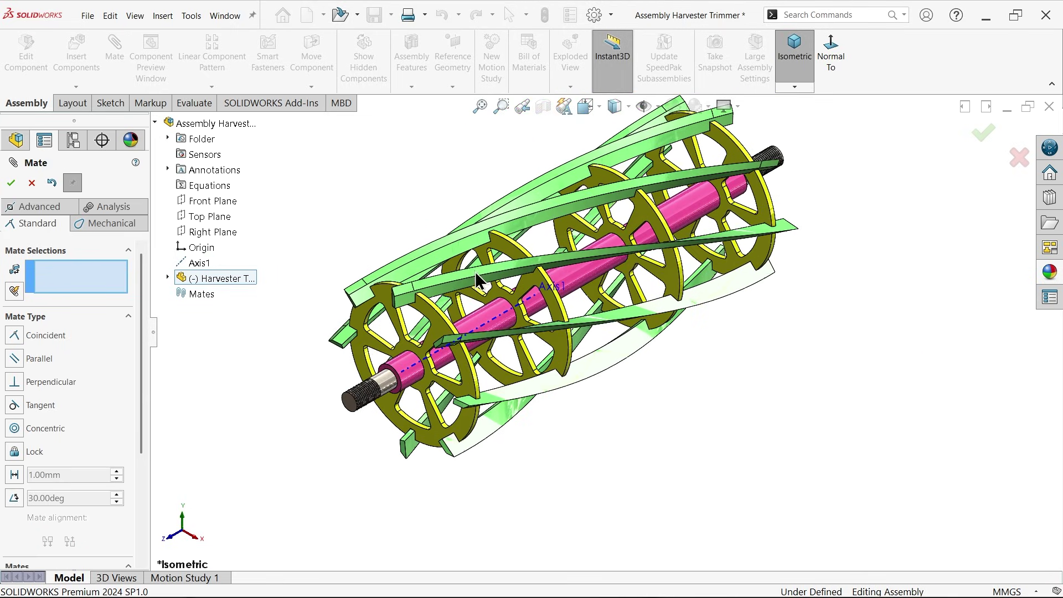
# - Add a coincident mate between the trimmer's Front Plane and the assembly's Front Plane, and finish mating
pyautogui.click(167, 278)
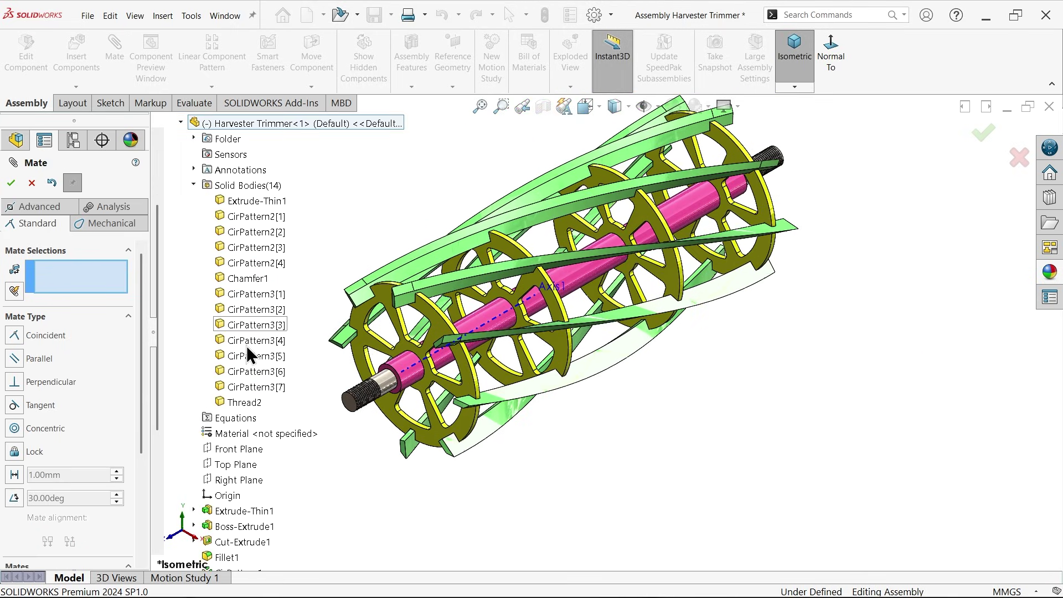
pyautogui.click(240, 451)
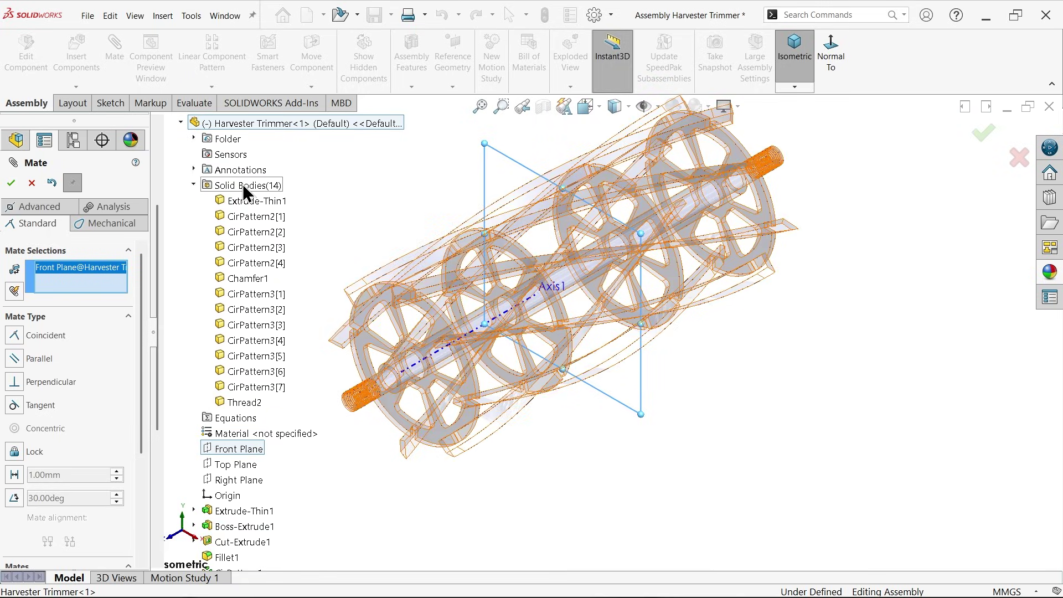
pyautogui.scroll(2, 236, 219)
pyautogui.scroll(2, 236, 218)
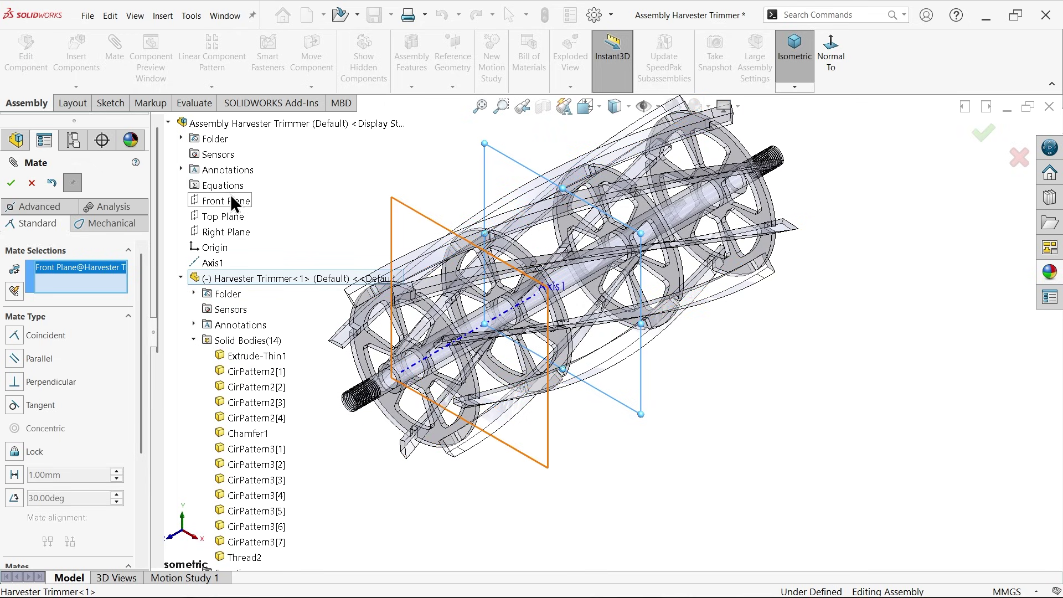
pyautogui.click(237, 201)
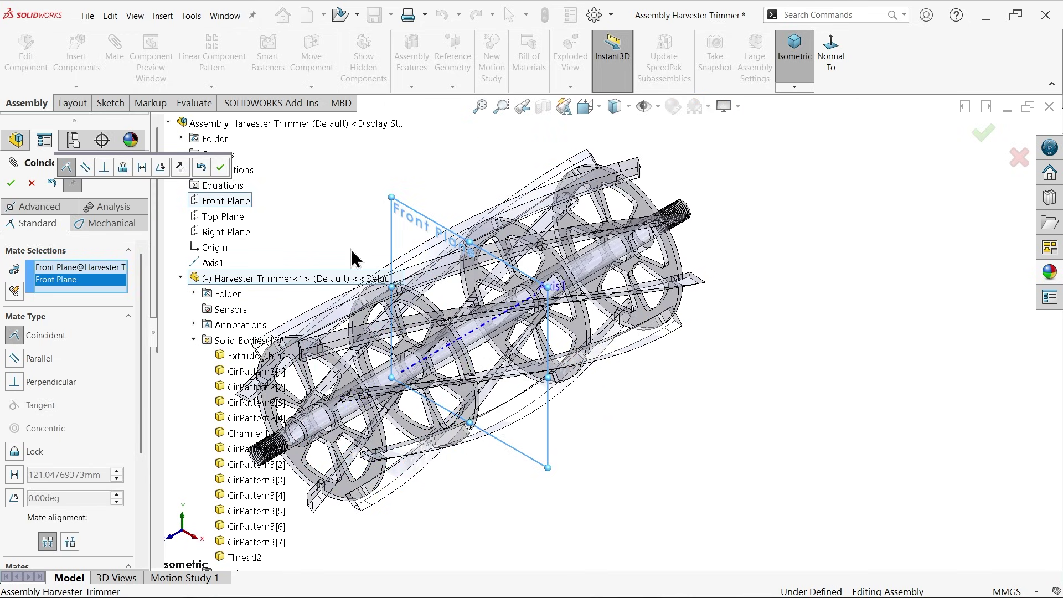
pyautogui.click(220, 167)
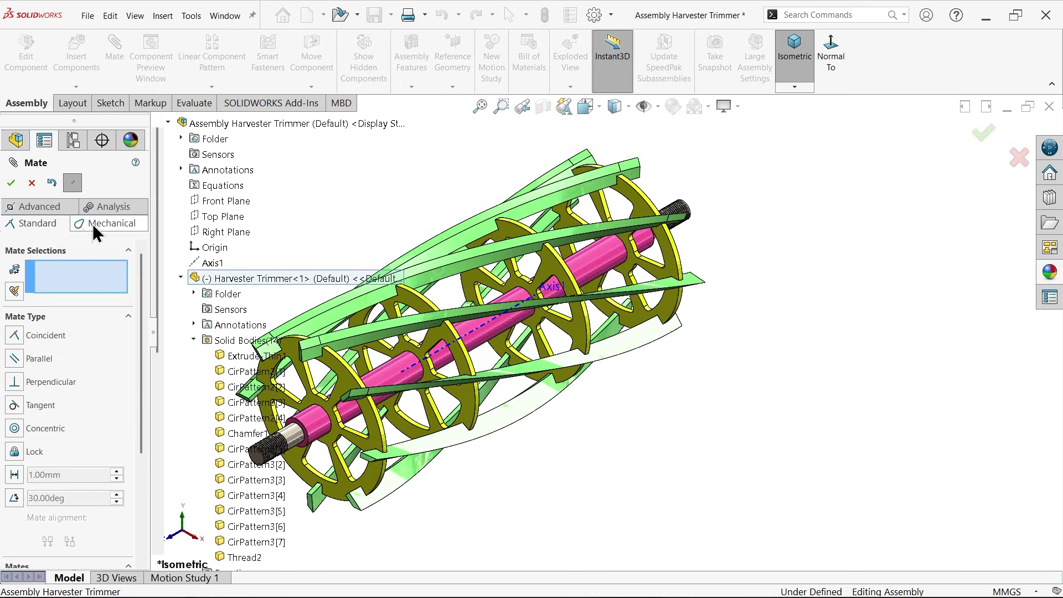
pyautogui.click(31, 182)
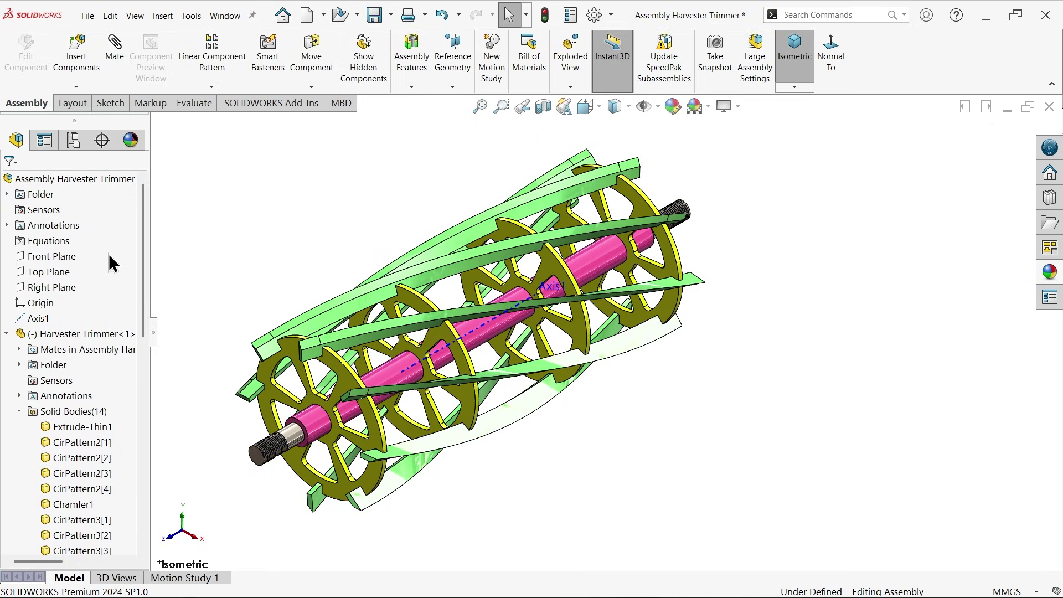
# - Turn off the display of axes in the graphics area and save the assembly
pyautogui.click(40, 319)
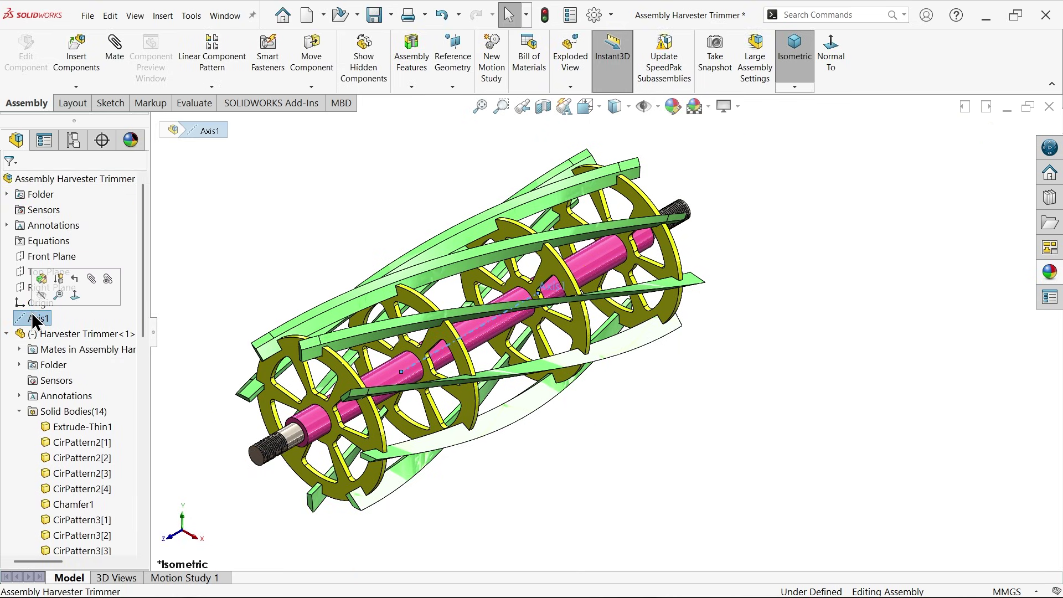
pyautogui.click(651, 106)
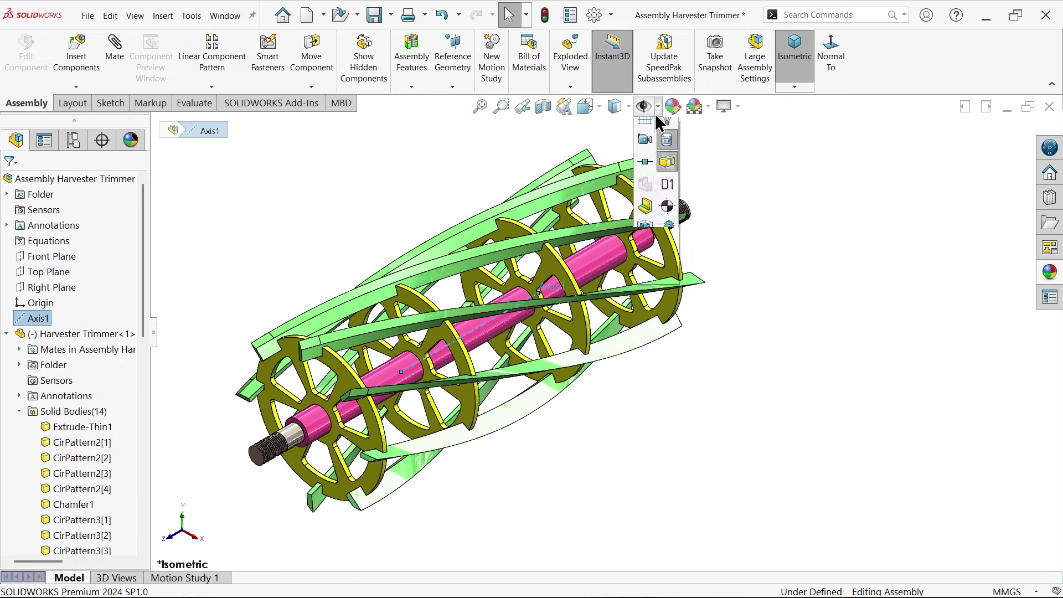
pyautogui.click(646, 152)
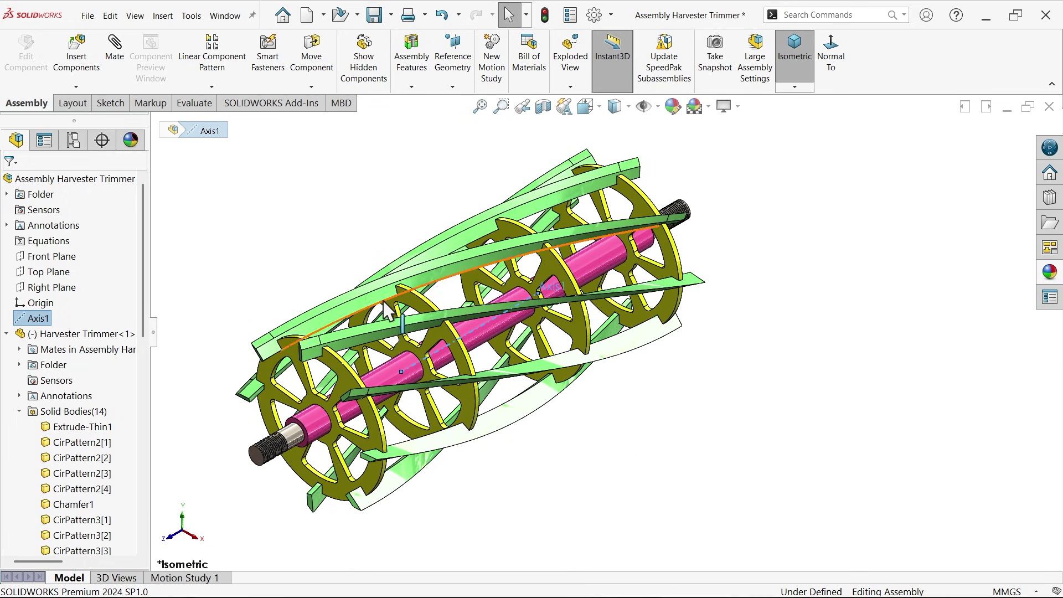
pyautogui.press('f')
pyautogui.click(320, 220)
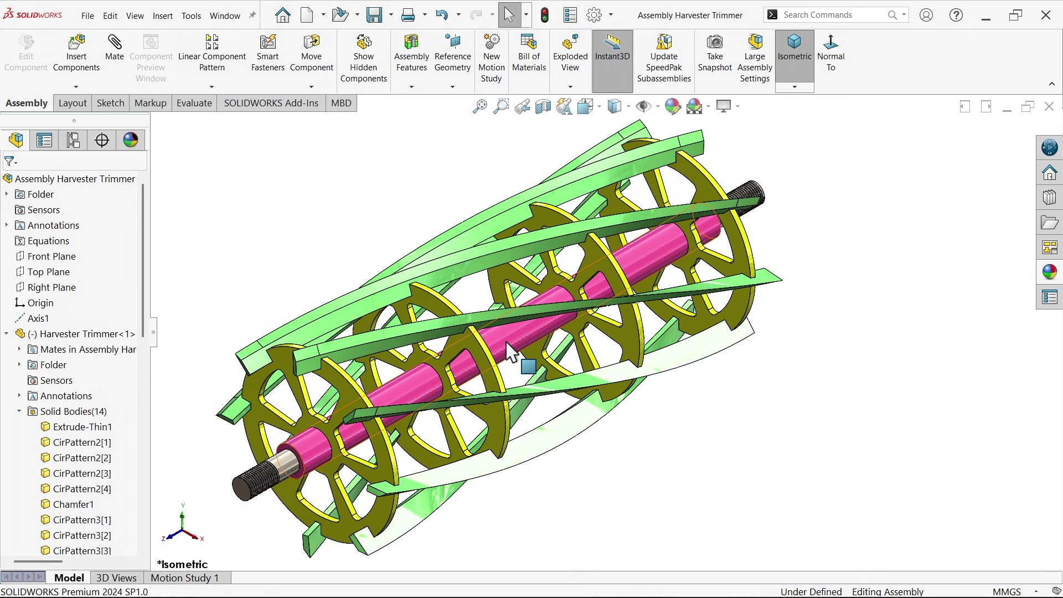
# - Collapse the Harvester Trimmer component in the feature tree and expand the Mates folder to review its mates
pyautogui.click(21, 411)
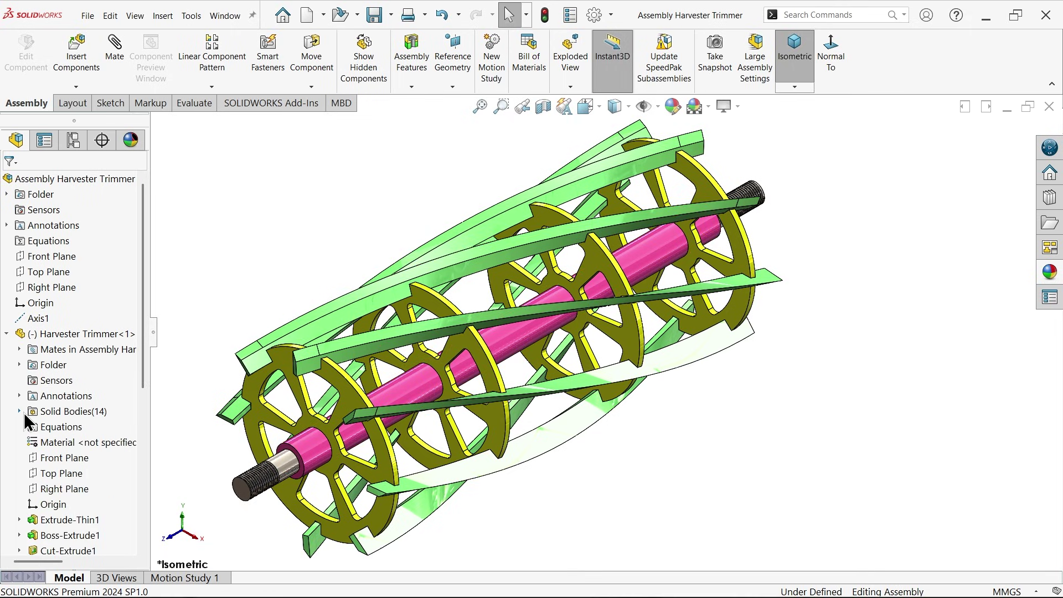
pyautogui.click(6, 334)
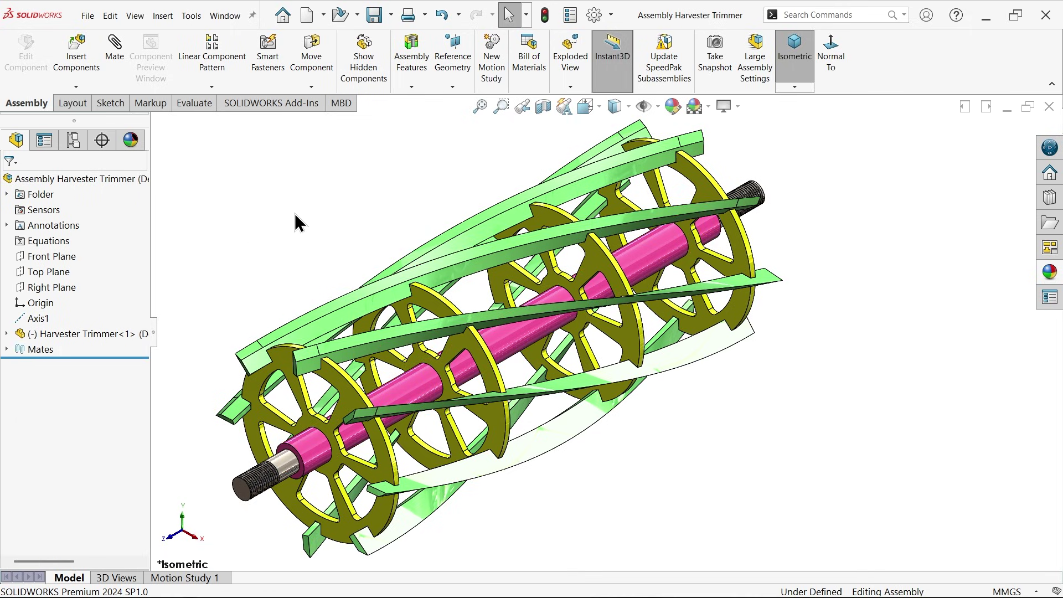
pyautogui.click(7, 349)
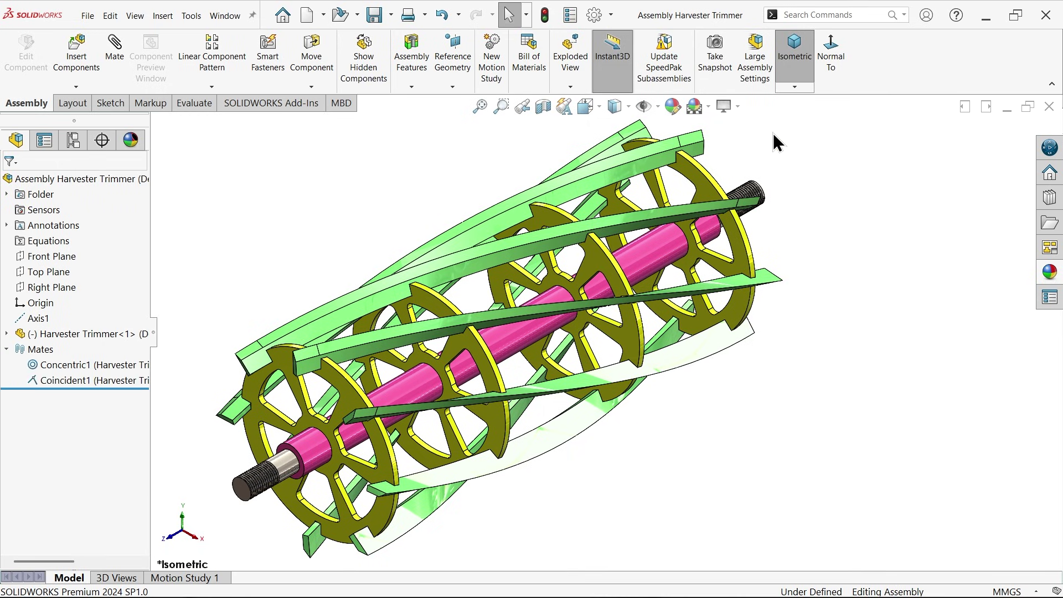
# - Check that the MotionManager toolbar is enabled
pyautogui.rightClick(915, 71)
pyautogui.moveTo(918, 118)
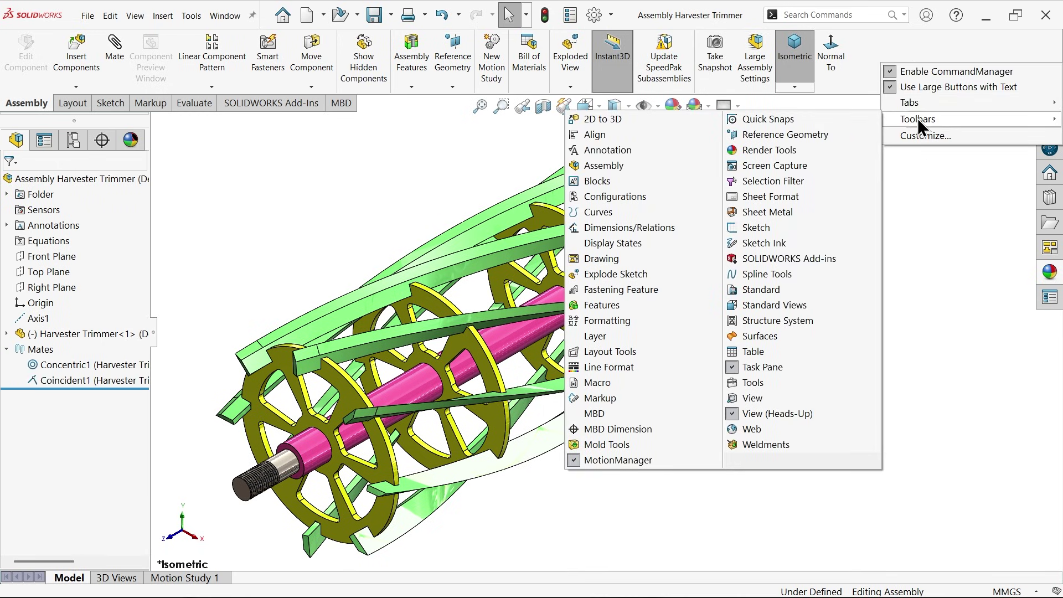
pyautogui.click(549, 498)
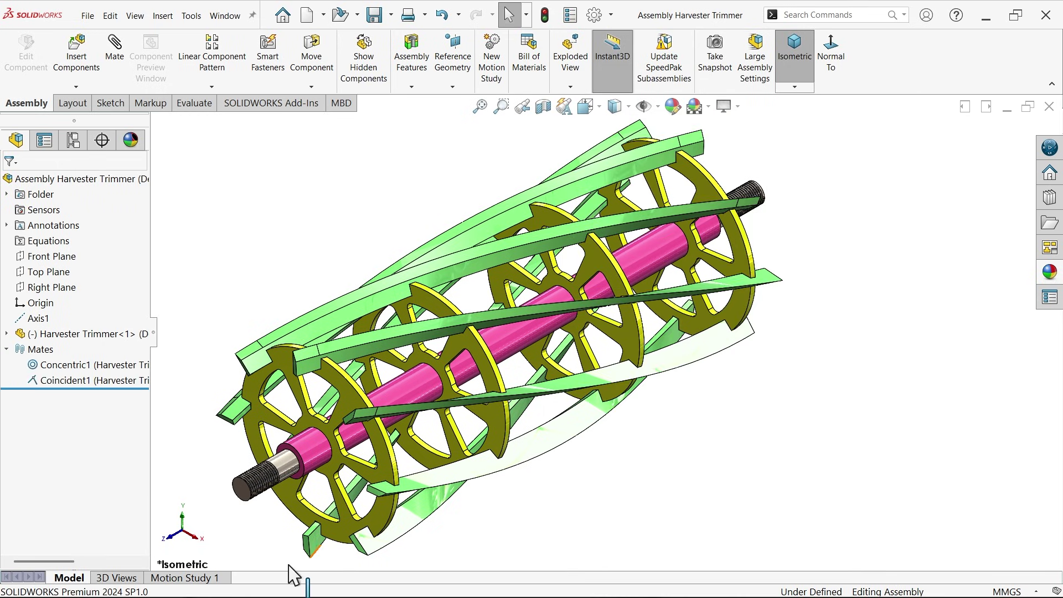
# - Open Motion Study 1, keep the study type as Animation and expand its timeline
pyautogui.click(185, 578)
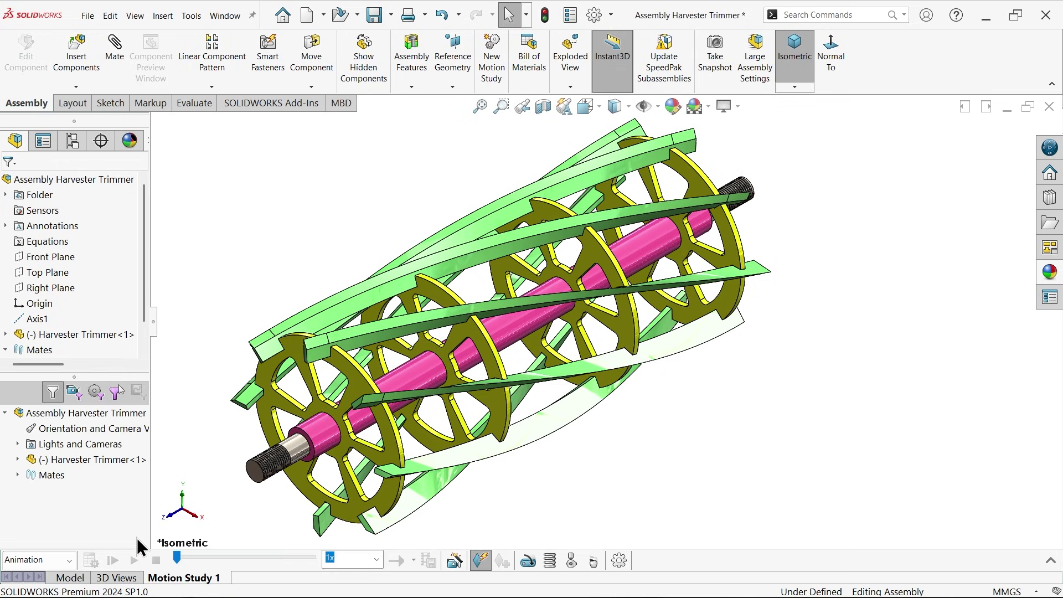
pyautogui.click(67, 561)
pyautogui.click(67, 561)
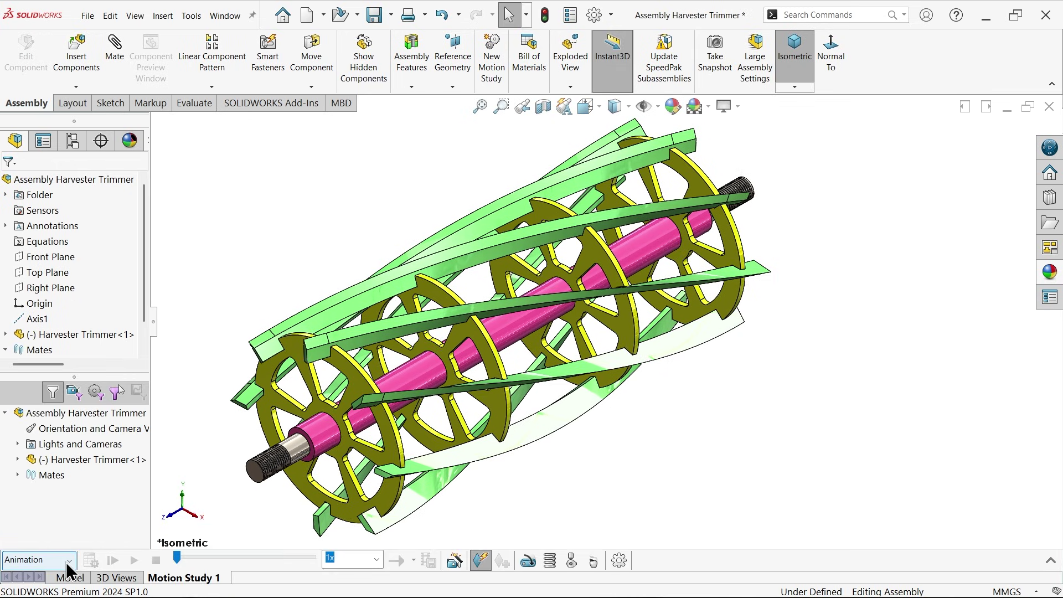
pyautogui.click(1054, 562)
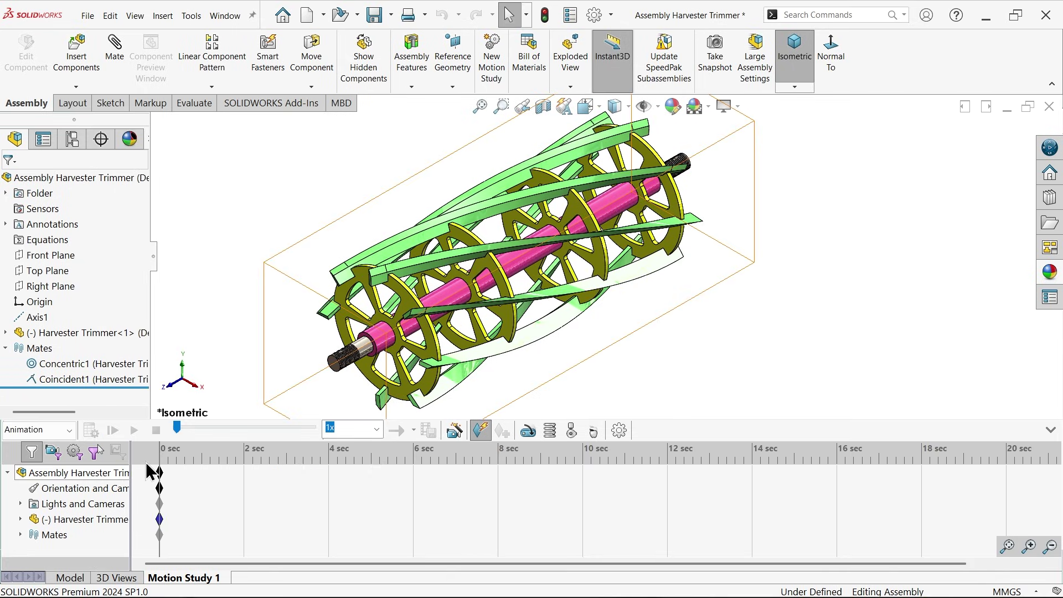
# - Add a rotary motor to the cylindrical face of the pink shaft at a constant speed of 100 RPM
pyautogui.click(530, 429)
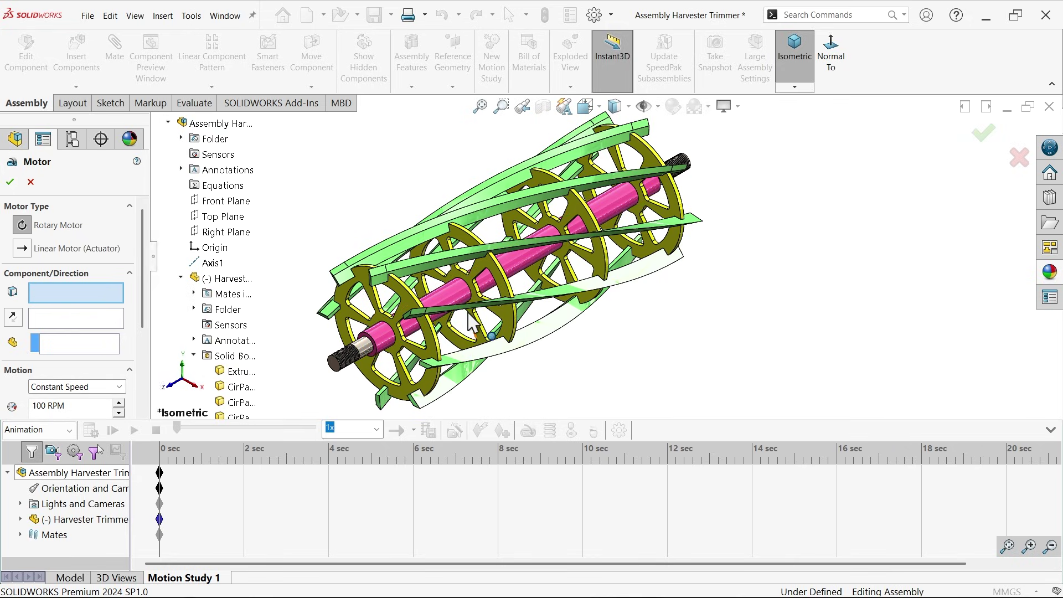
pyautogui.click(407, 347)
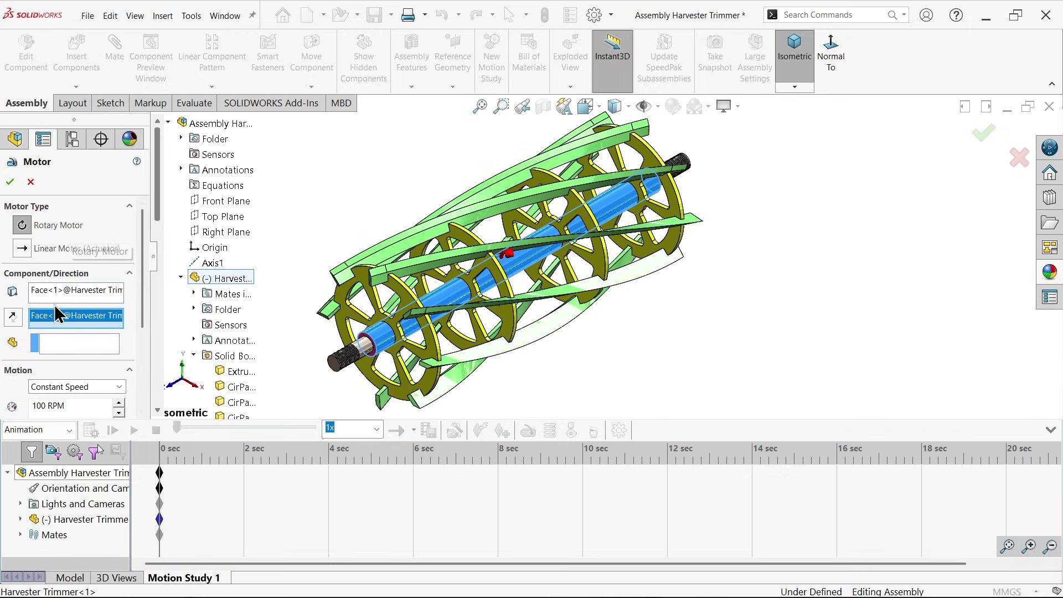
pyautogui.moveTo(144, 309); pyautogui.dragTo(143, 372)
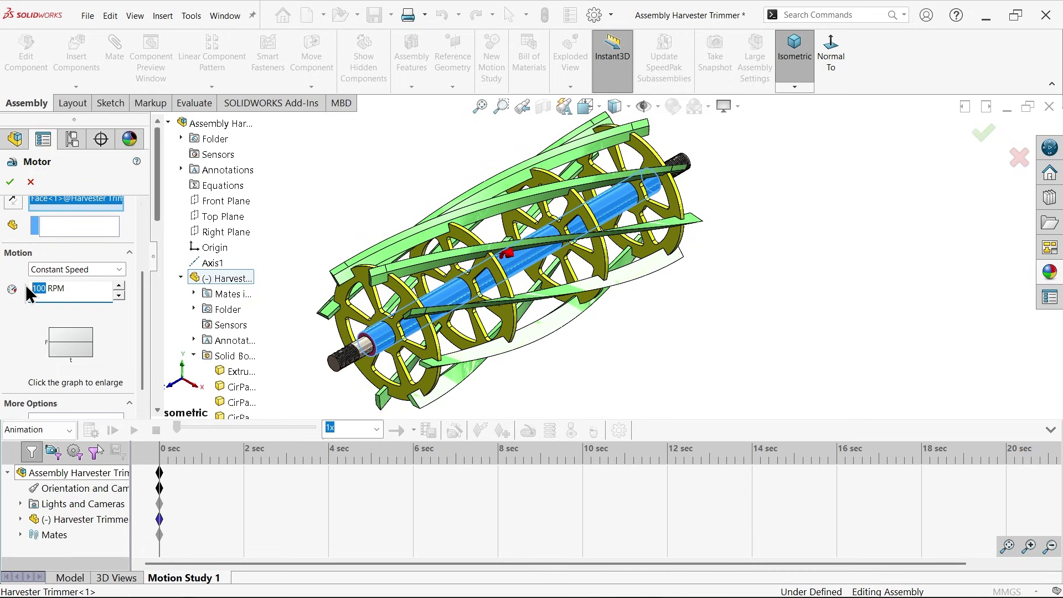
pyautogui.click(11, 183)
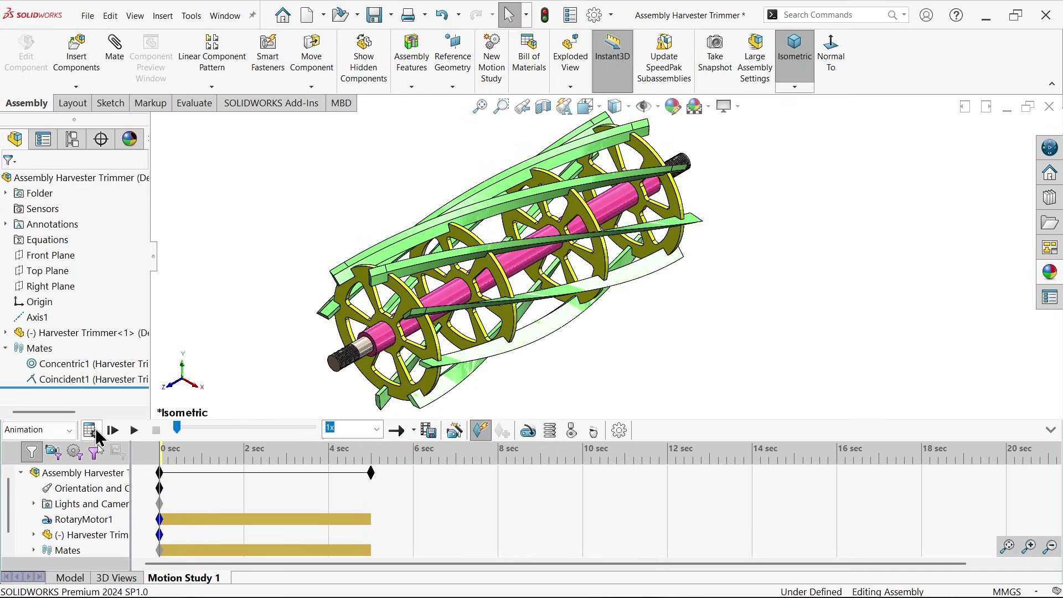
# - Calculate the motion study, collapse the timeline and play the trimmer's rotation animation
pyautogui.click(91, 432)
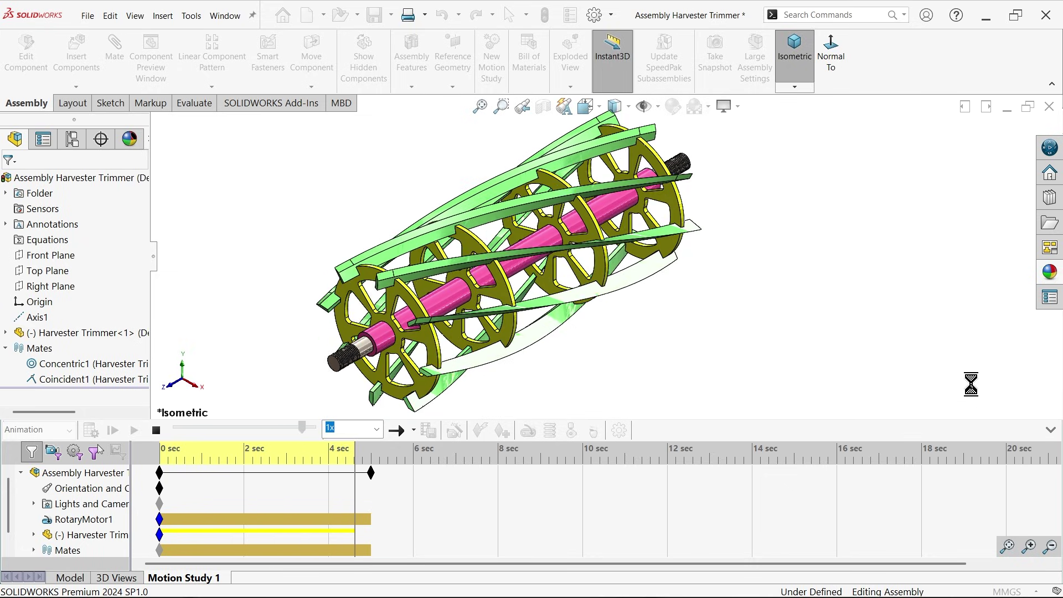
pyautogui.click(1051, 430)
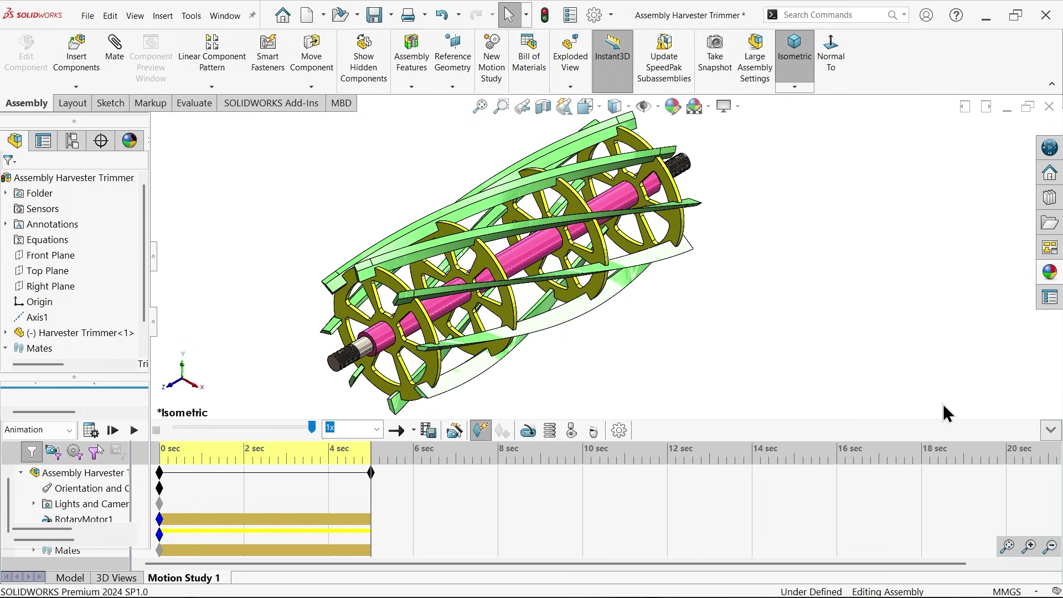
pyautogui.click(134, 561)
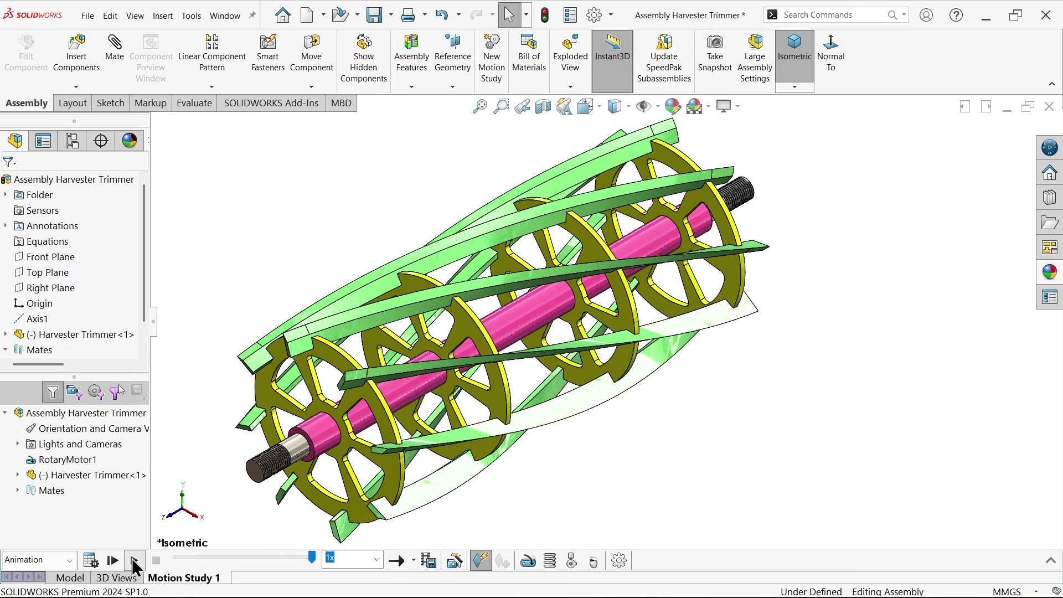